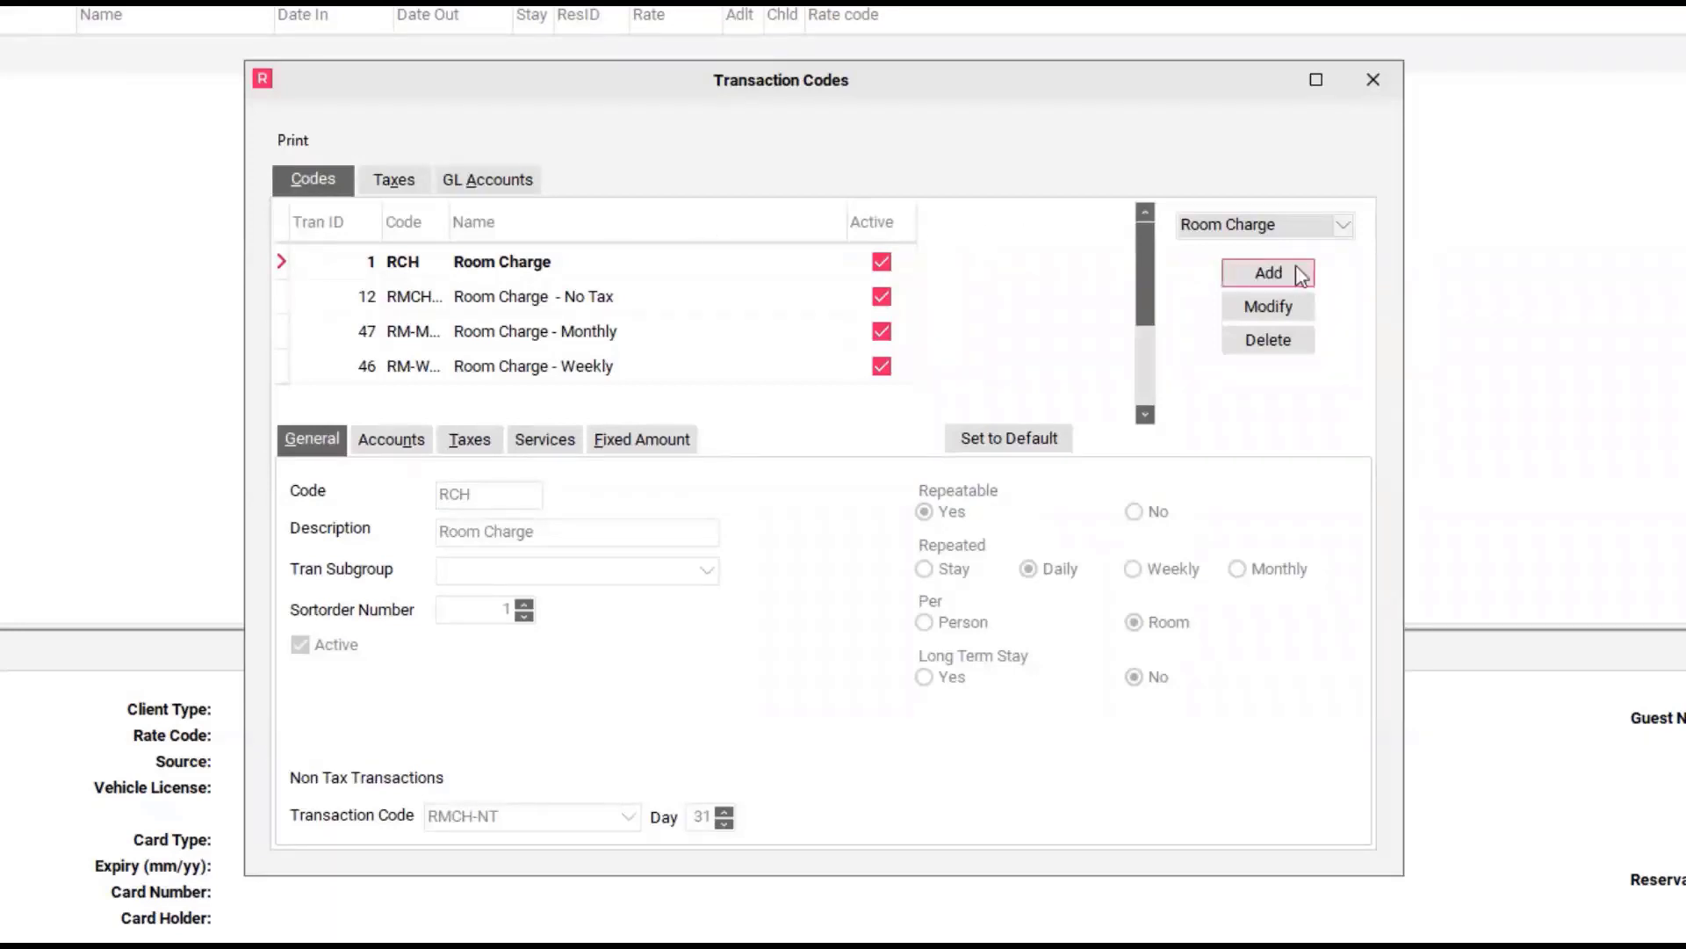
Filter the transaction codes list to the Other Charge category
click(1344, 230)
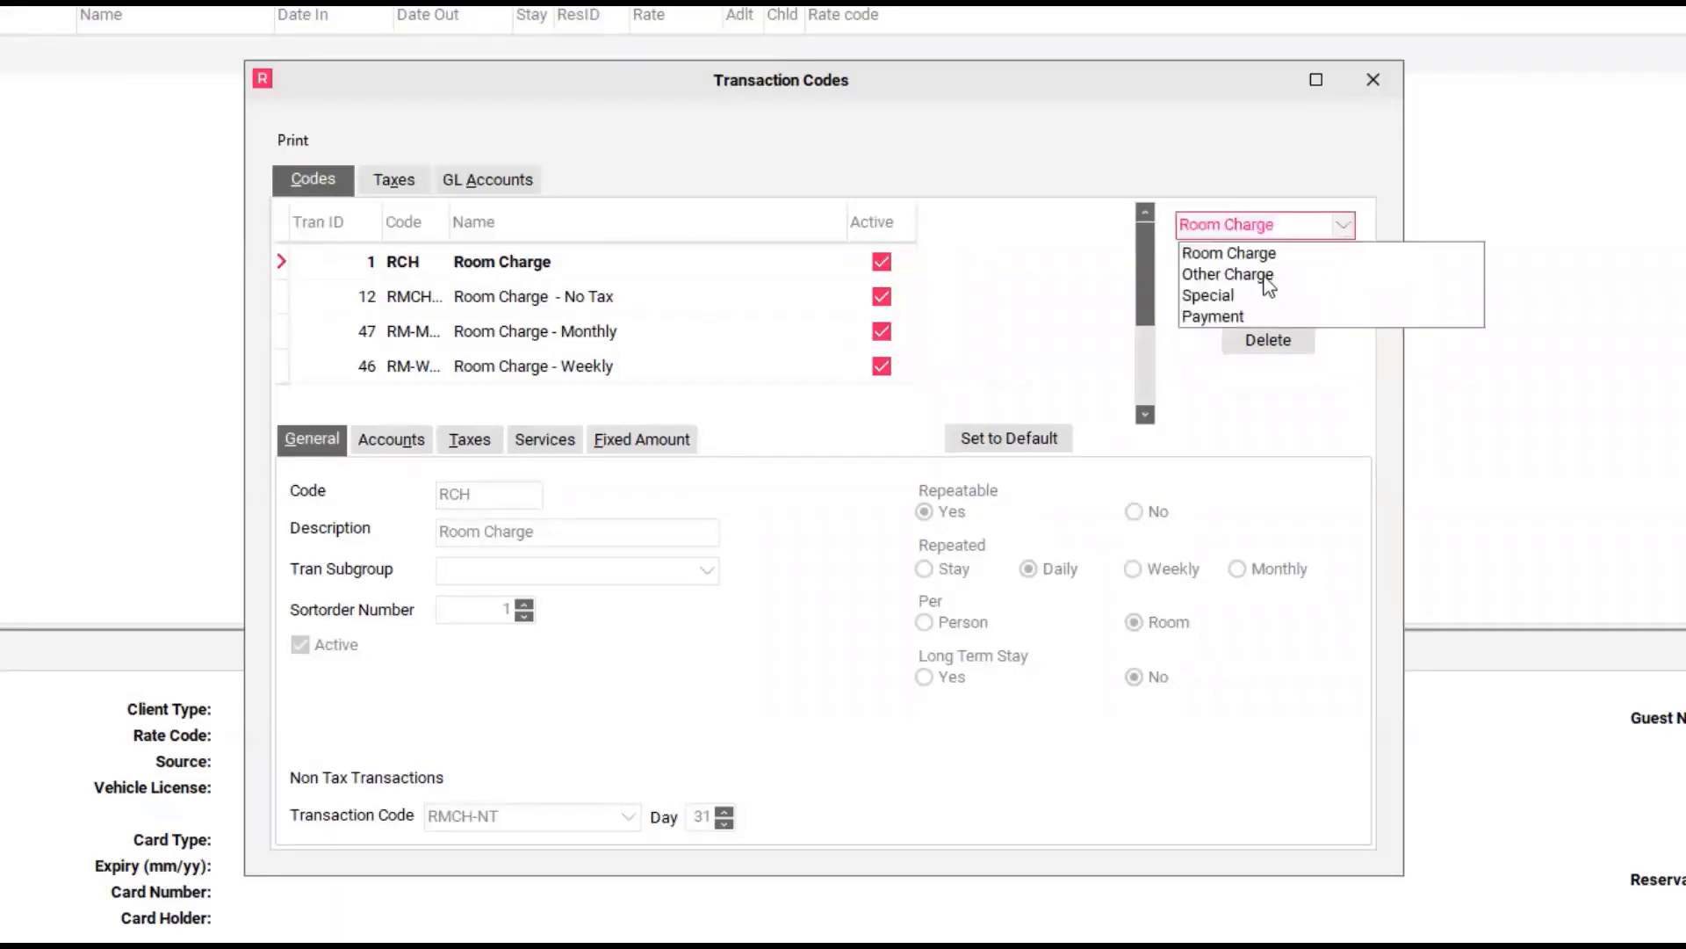
click(1268, 276)
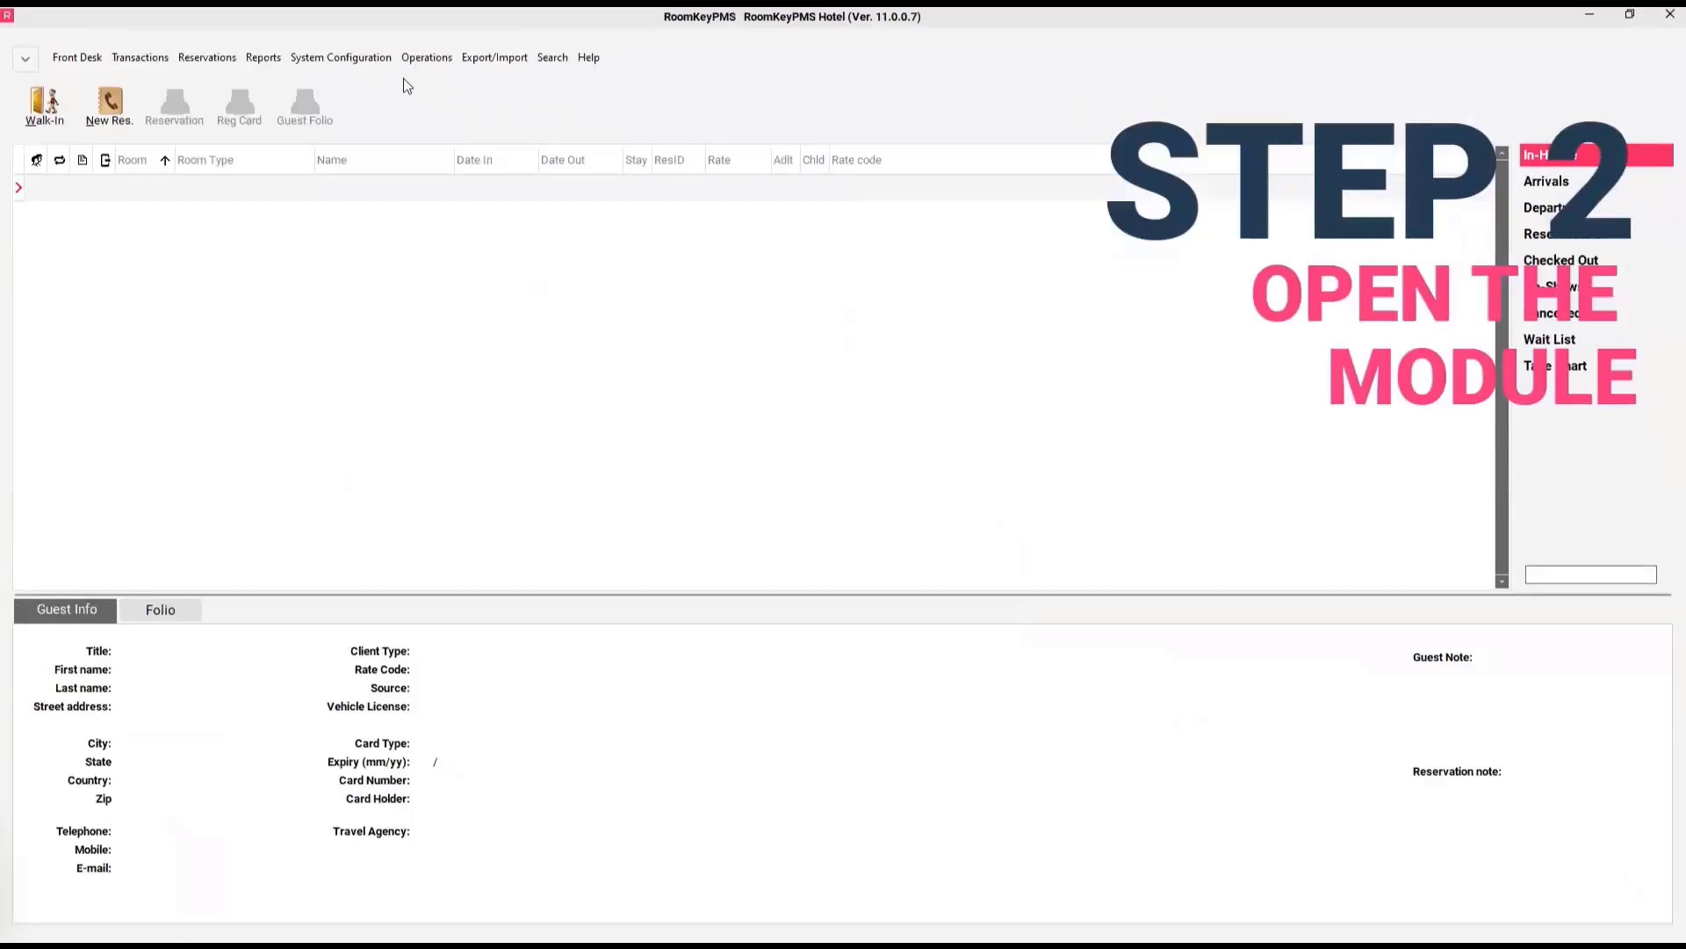
Open the Packages and Inclusions configuration and display the list of inclusions
click(355, 72)
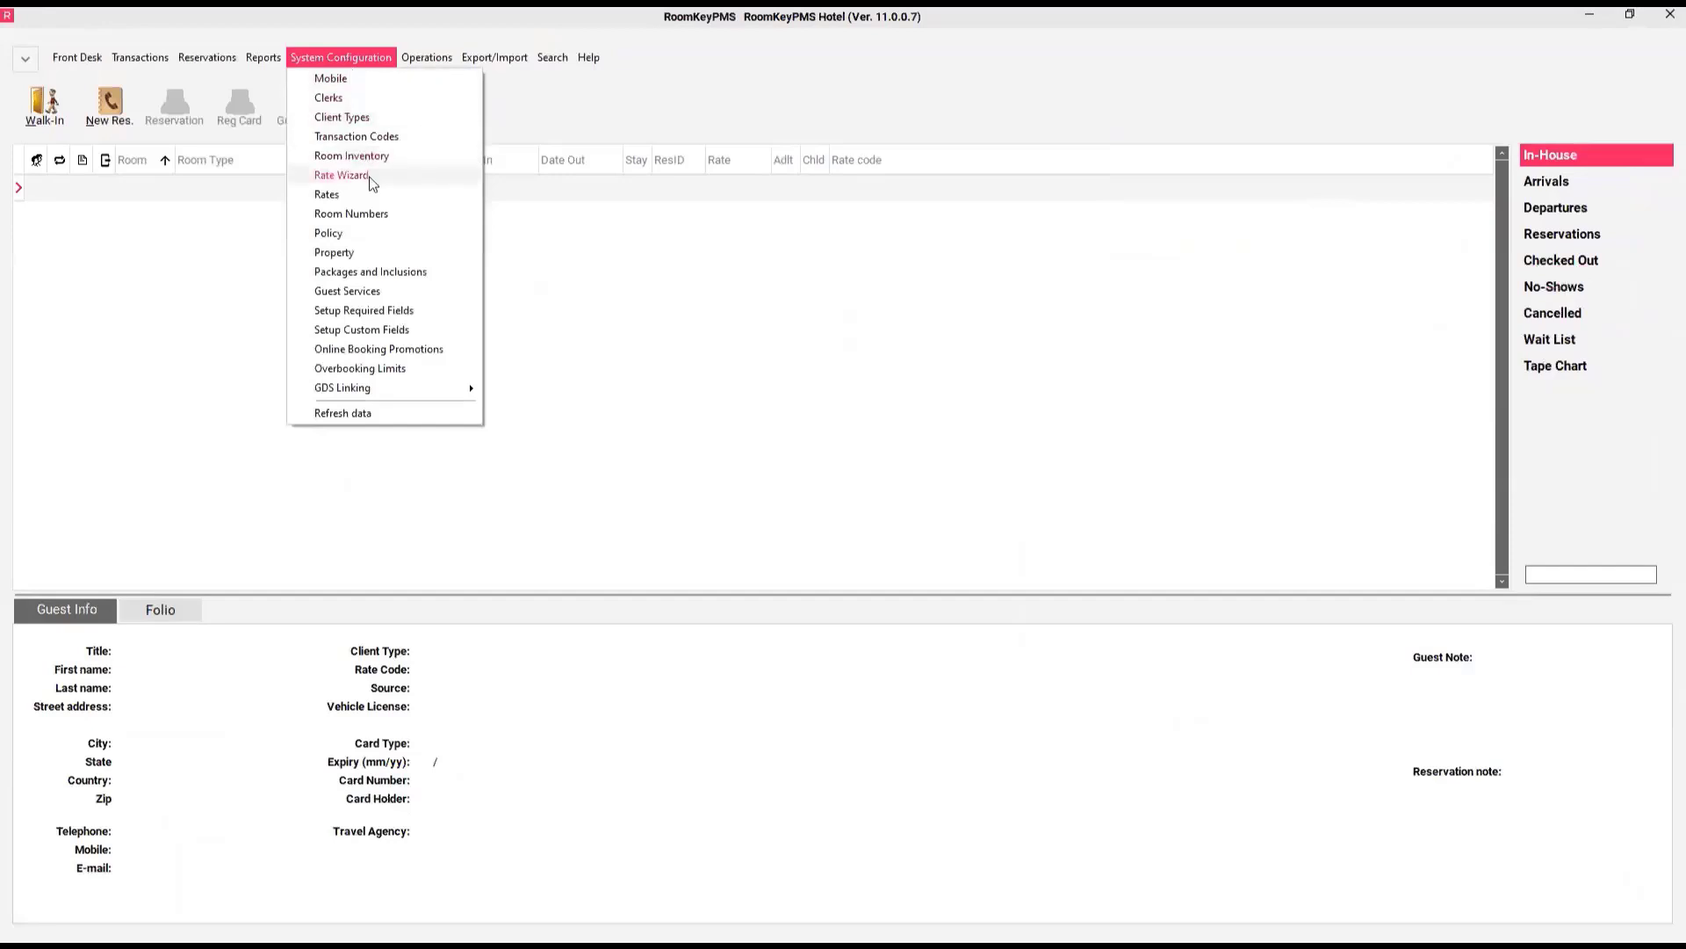
click(409, 279)
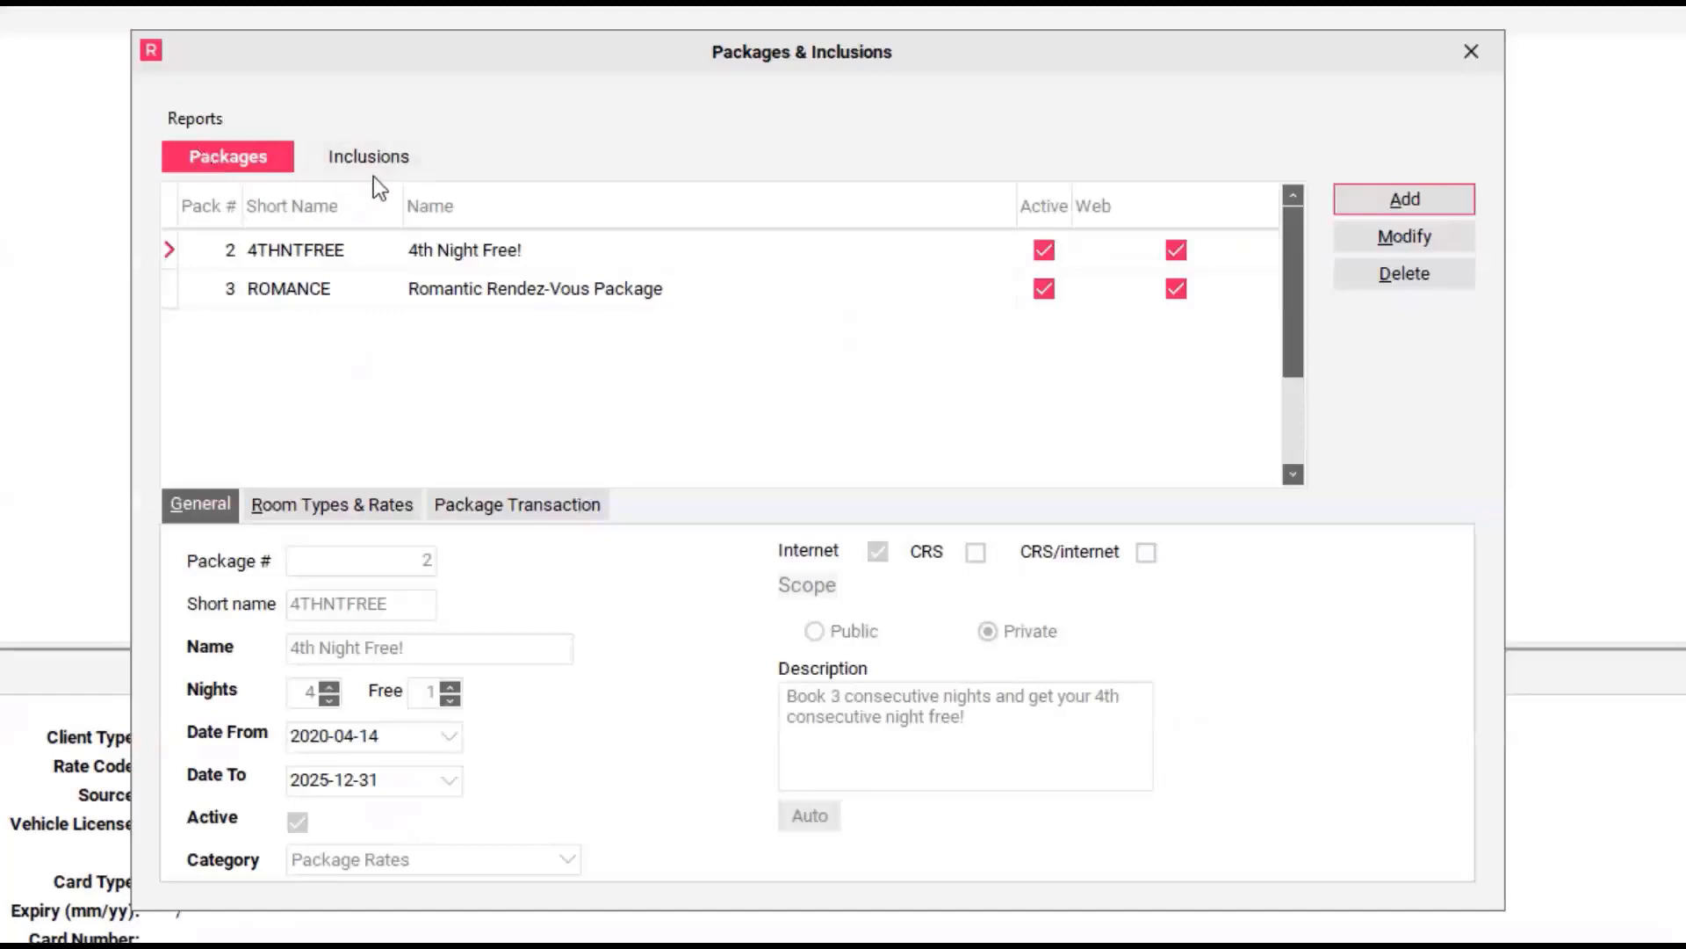
click(402, 158)
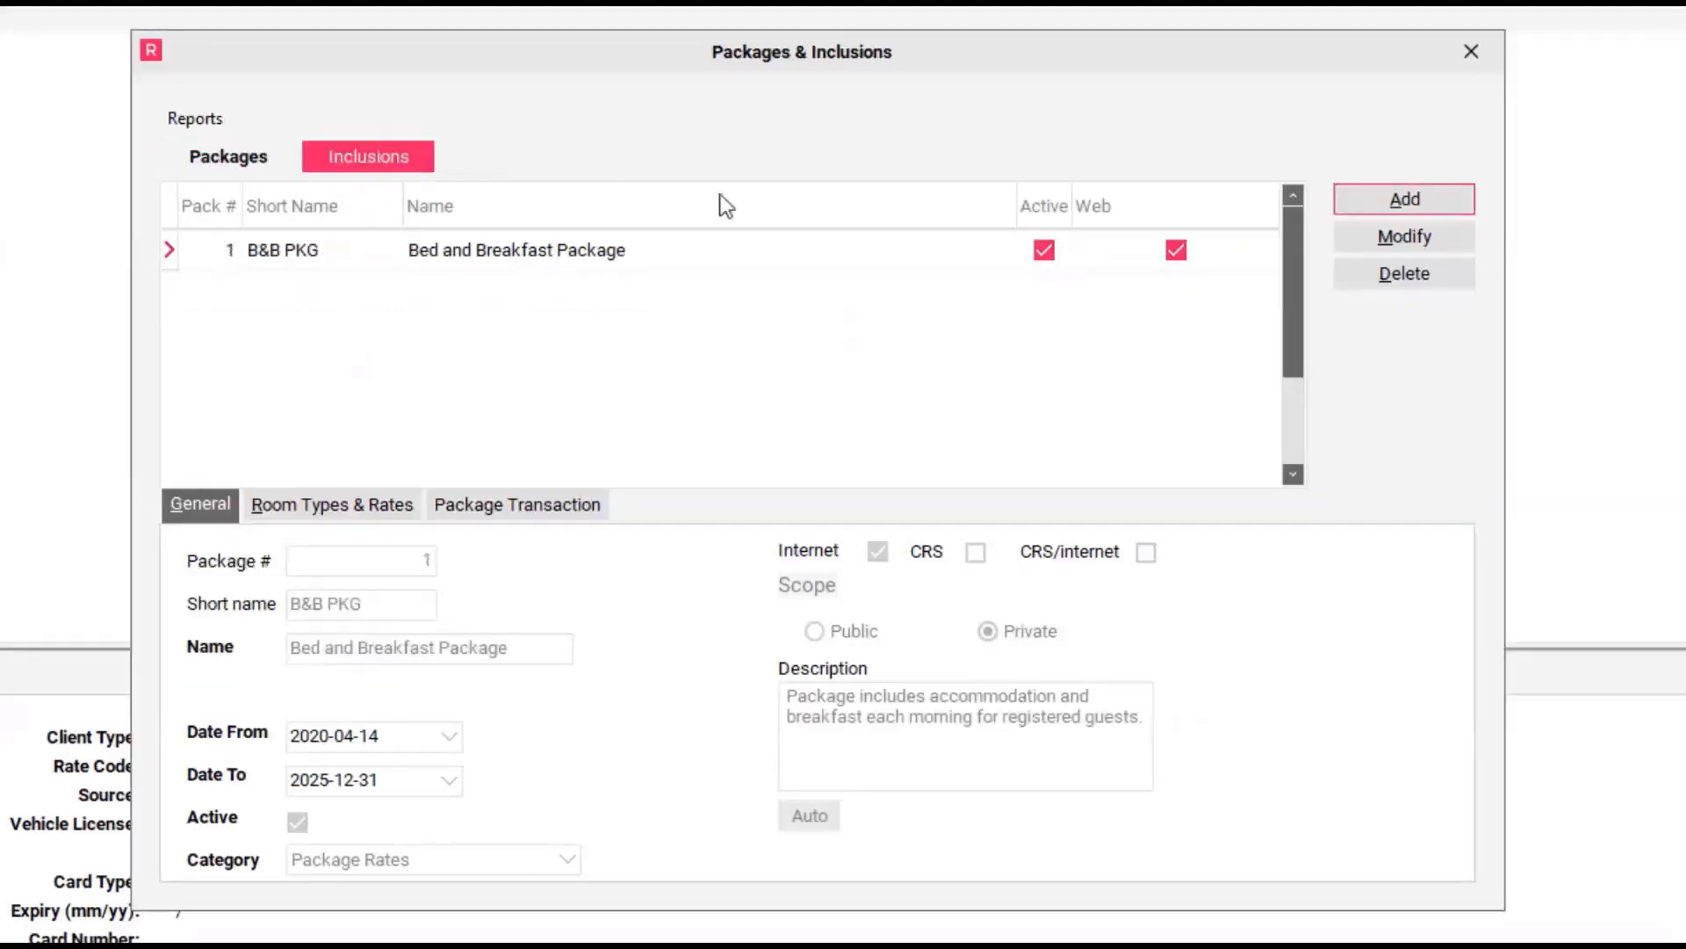
Add an inclusion named Cars Sleep Free, short name CARSPKG, dated 2022-05-16 to 2025-12-31, with a description covering accommodation and free overnight parking for 1 vehicle
click(1436, 199)
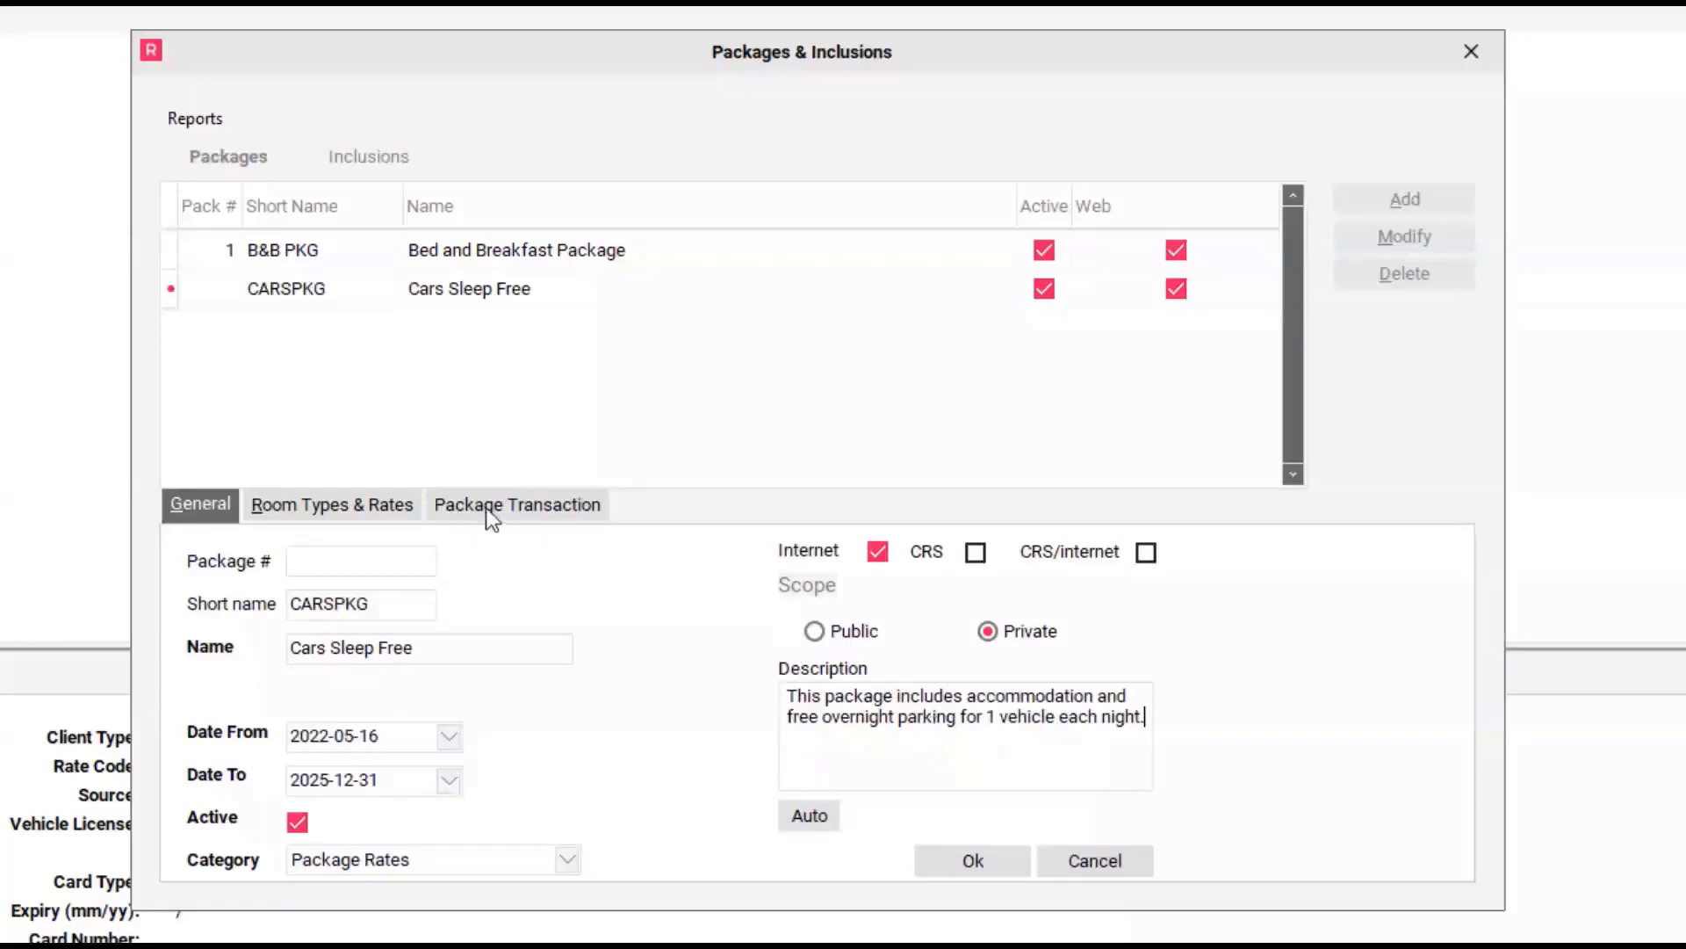
click(393, 602)
click(453, 647)
click(1014, 857)
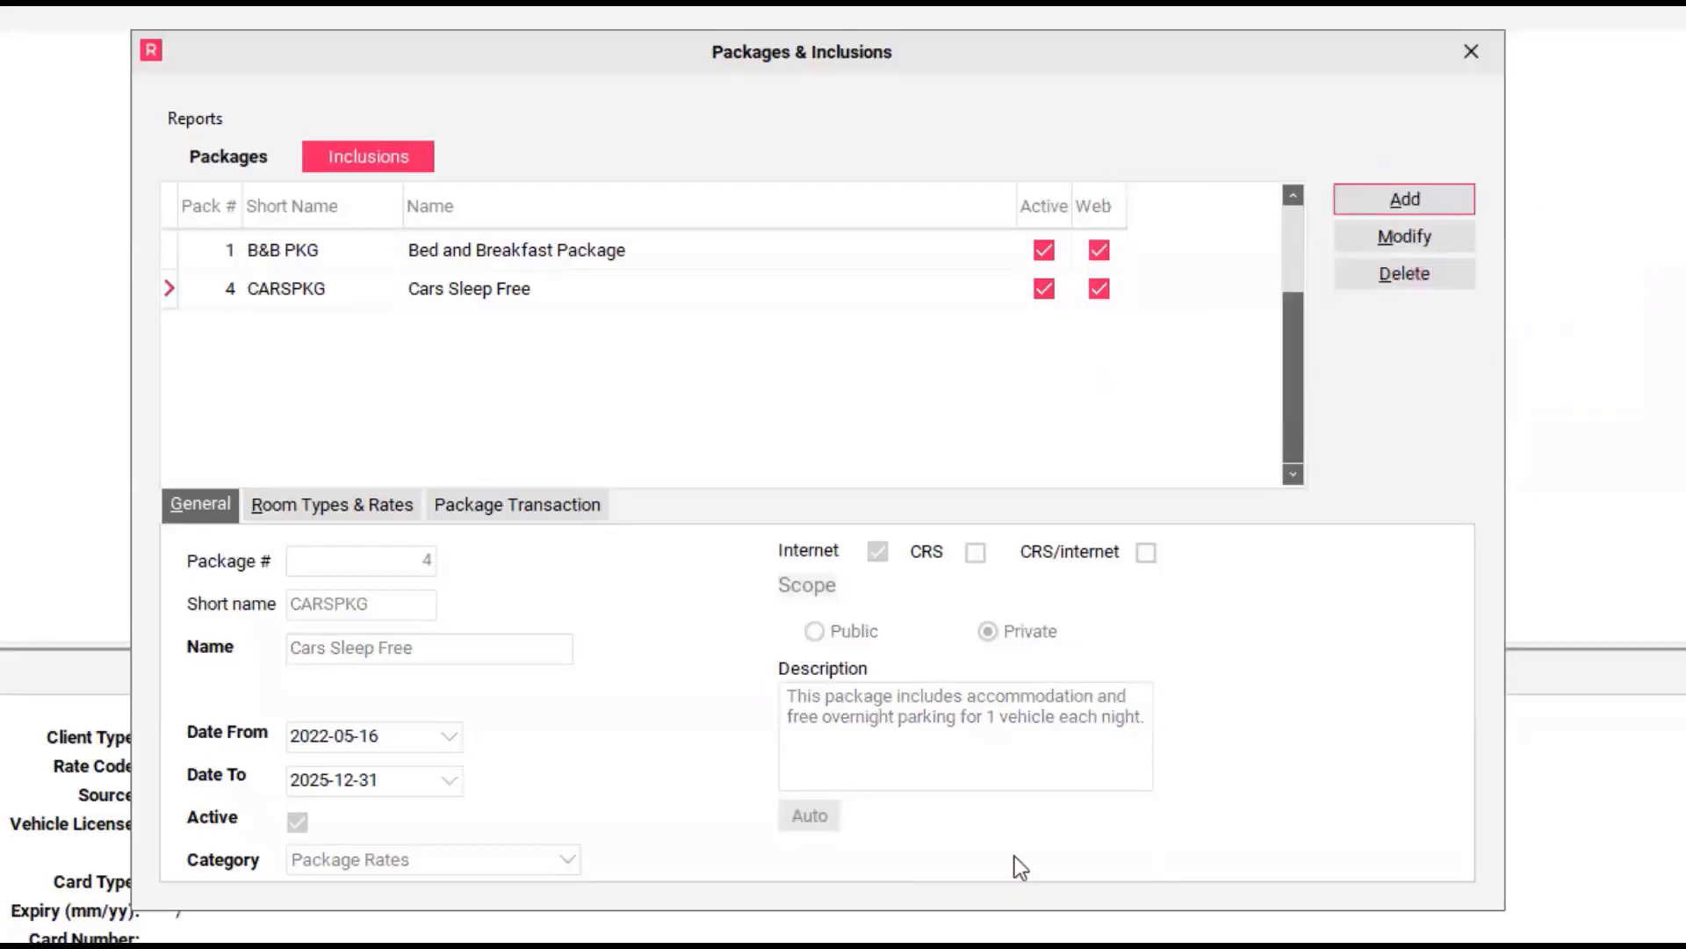
Include room types SQQ through PHSS in the Cars Sleep Free inclusion with the Cars Sleep Free Package Base Rate and post the assignments
click(367, 518)
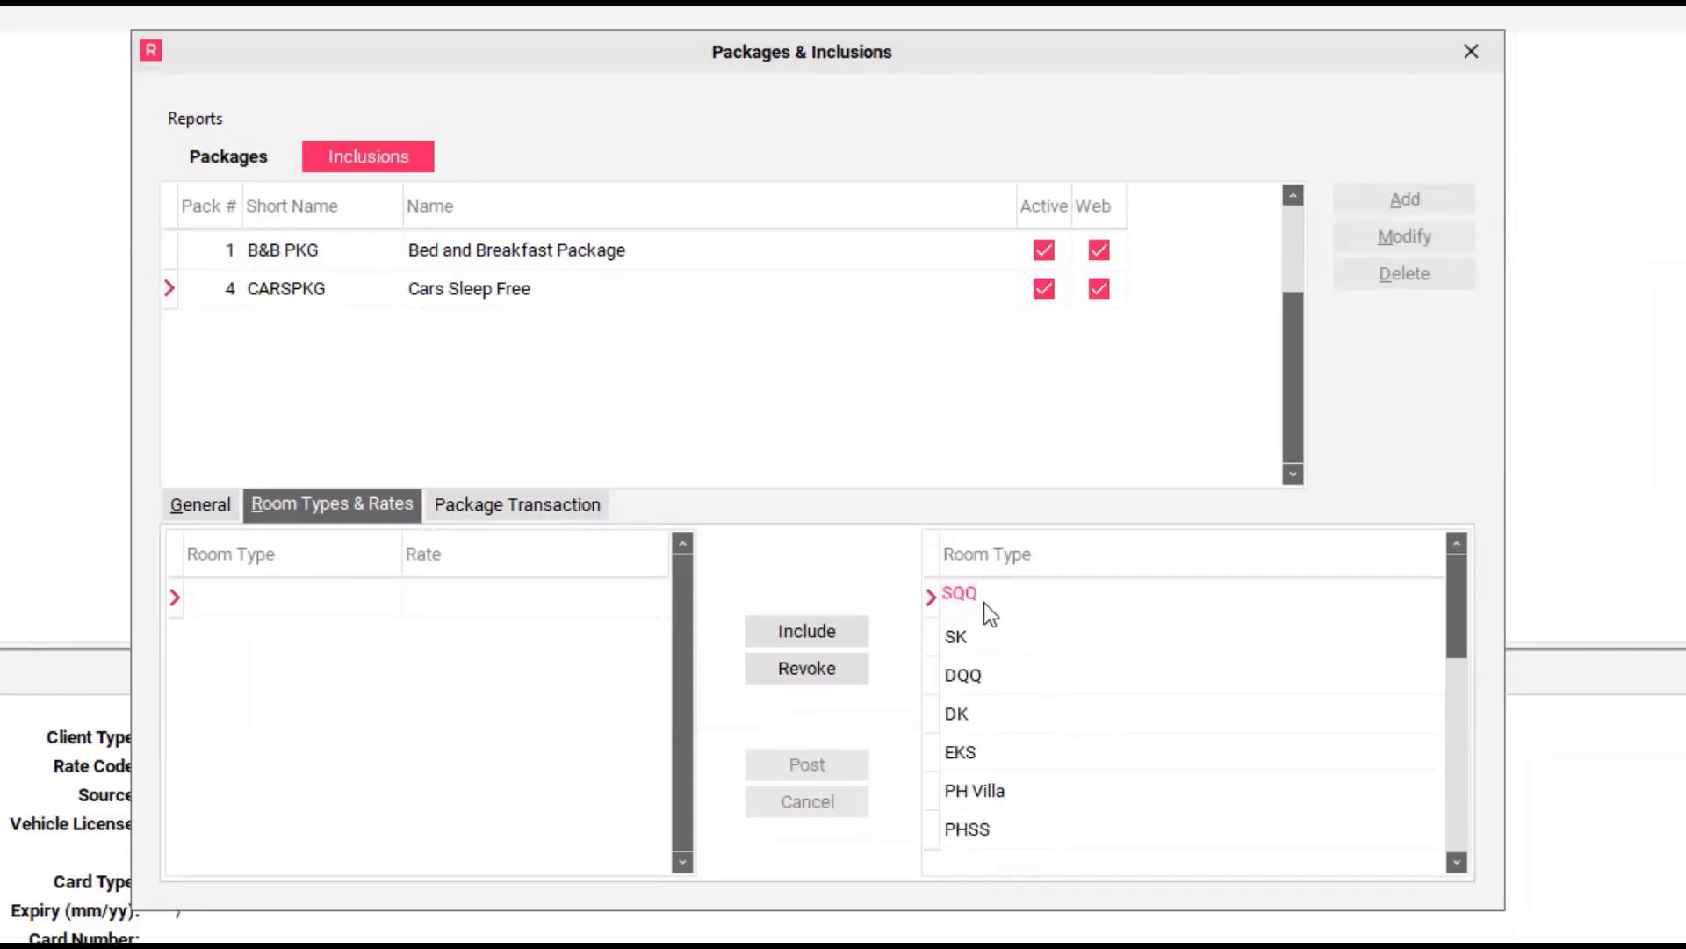
click(846, 629)
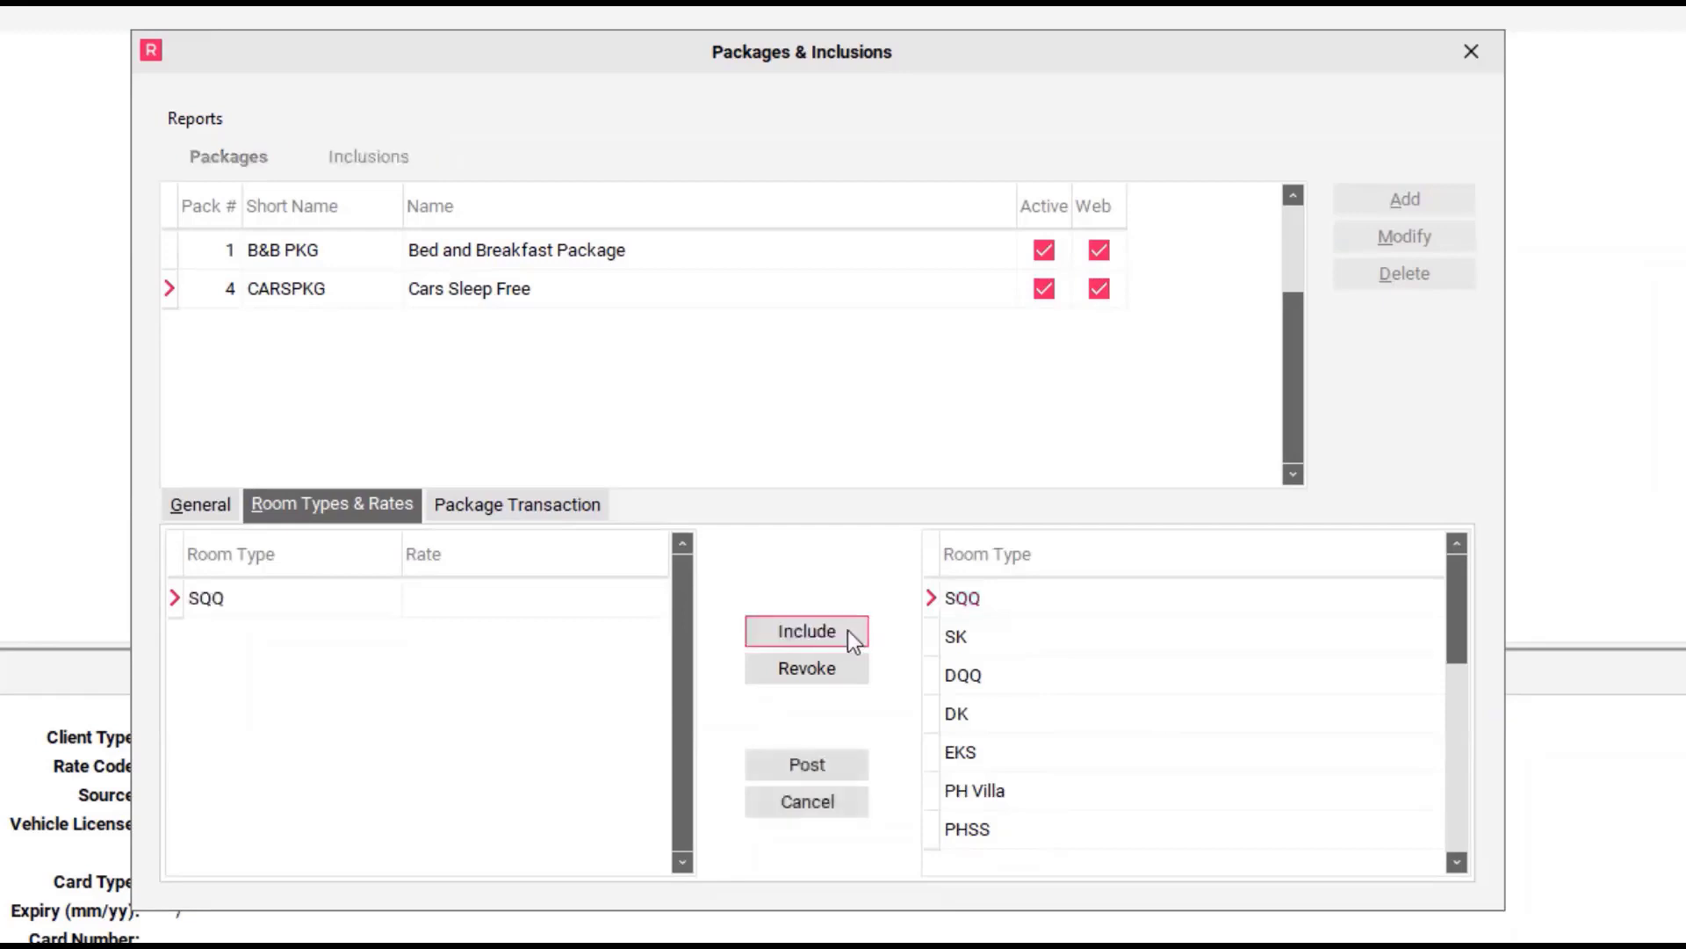
click(489, 607)
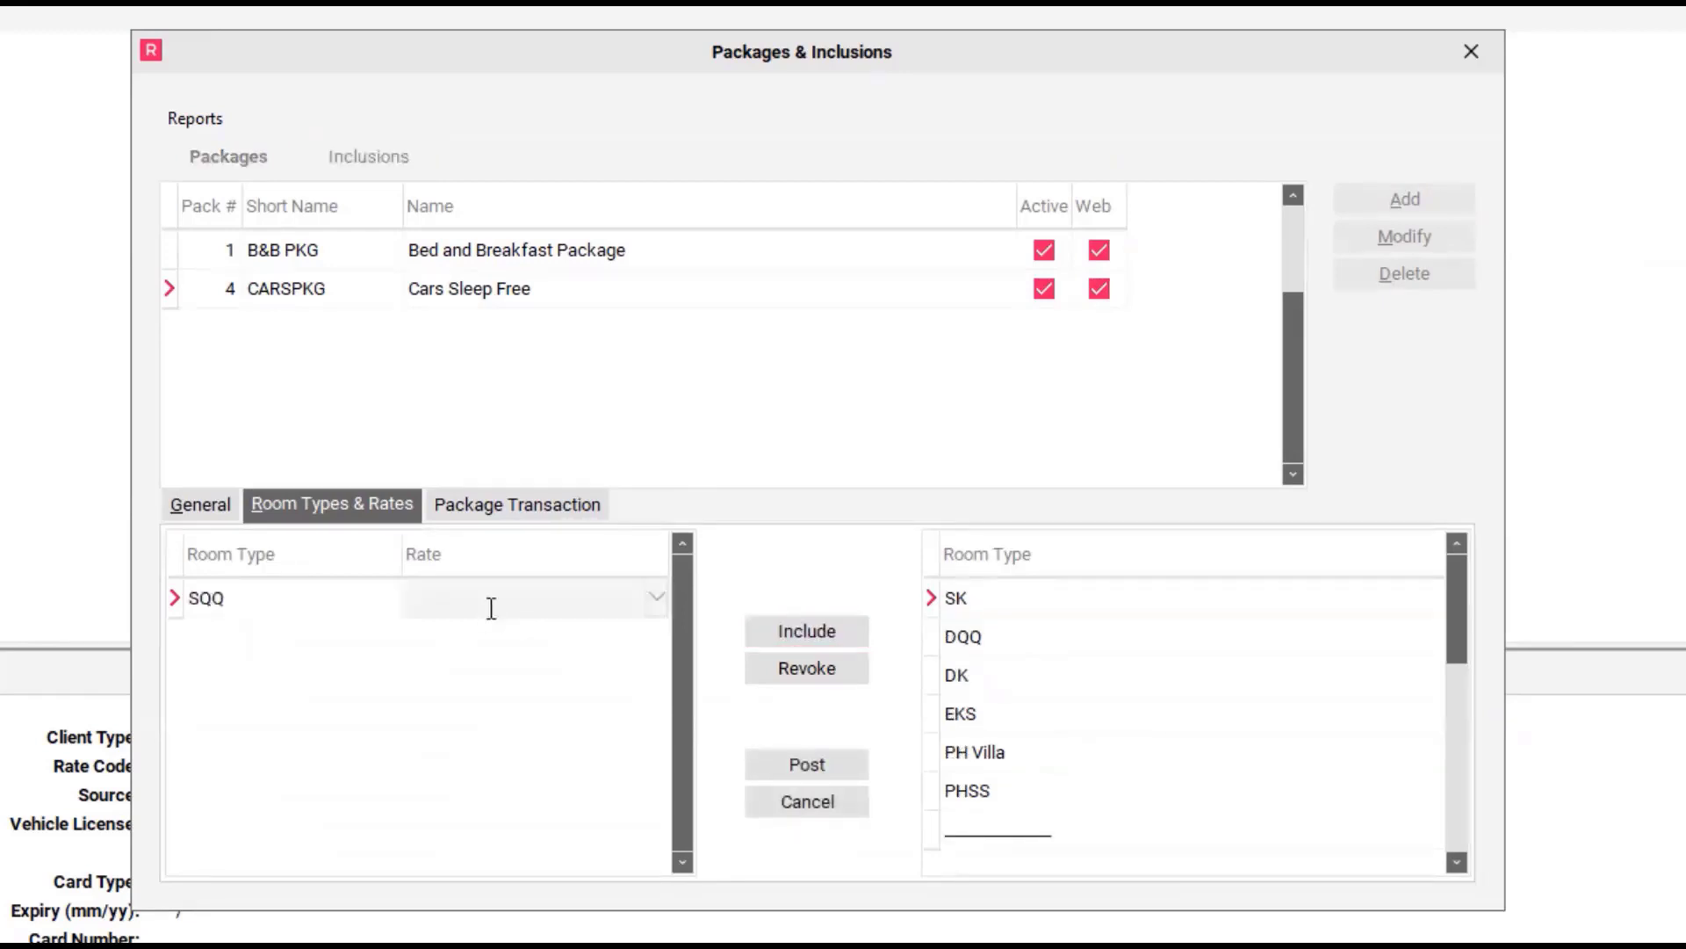
click(656, 597)
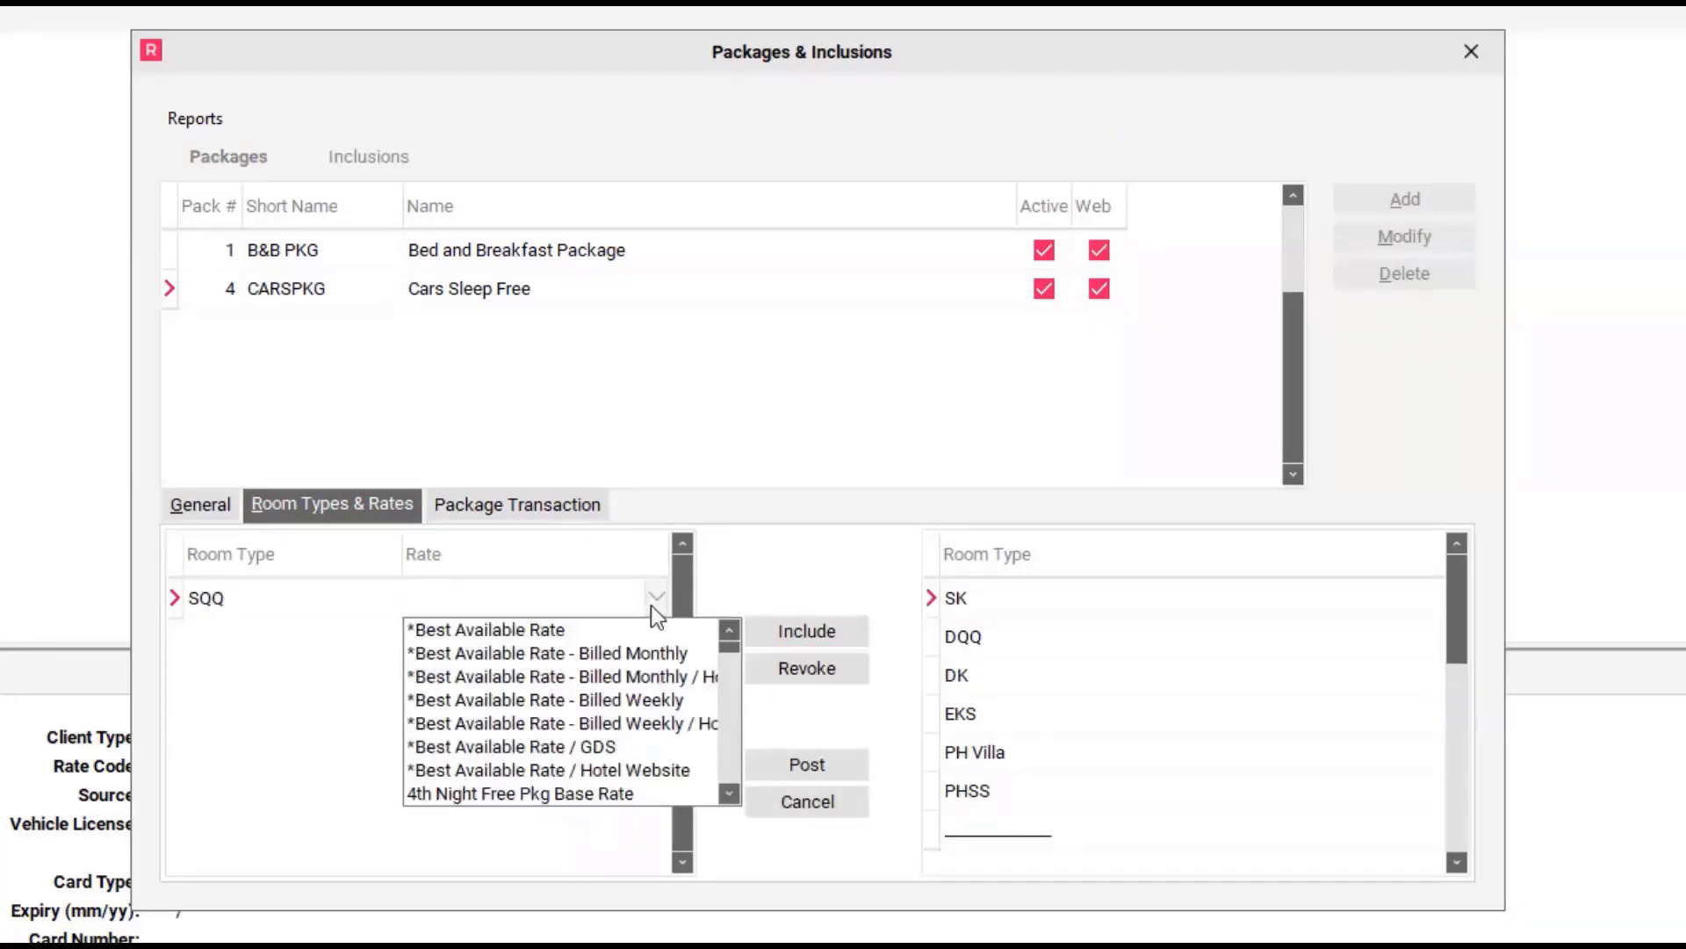
text(ca)
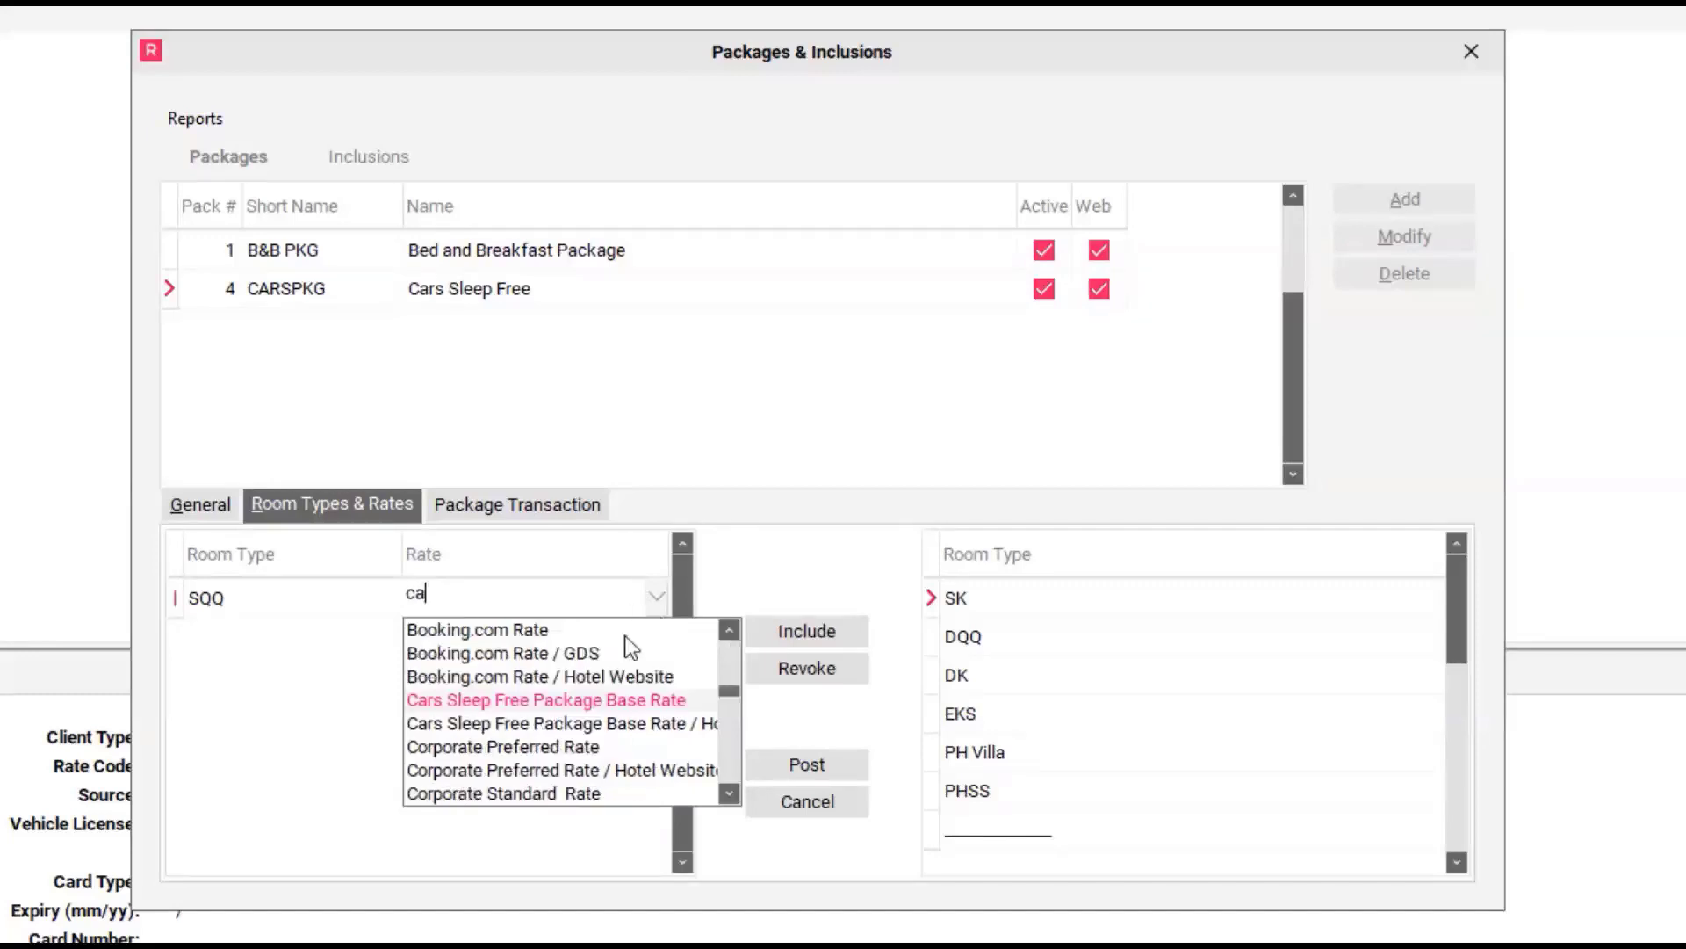
click(557, 703)
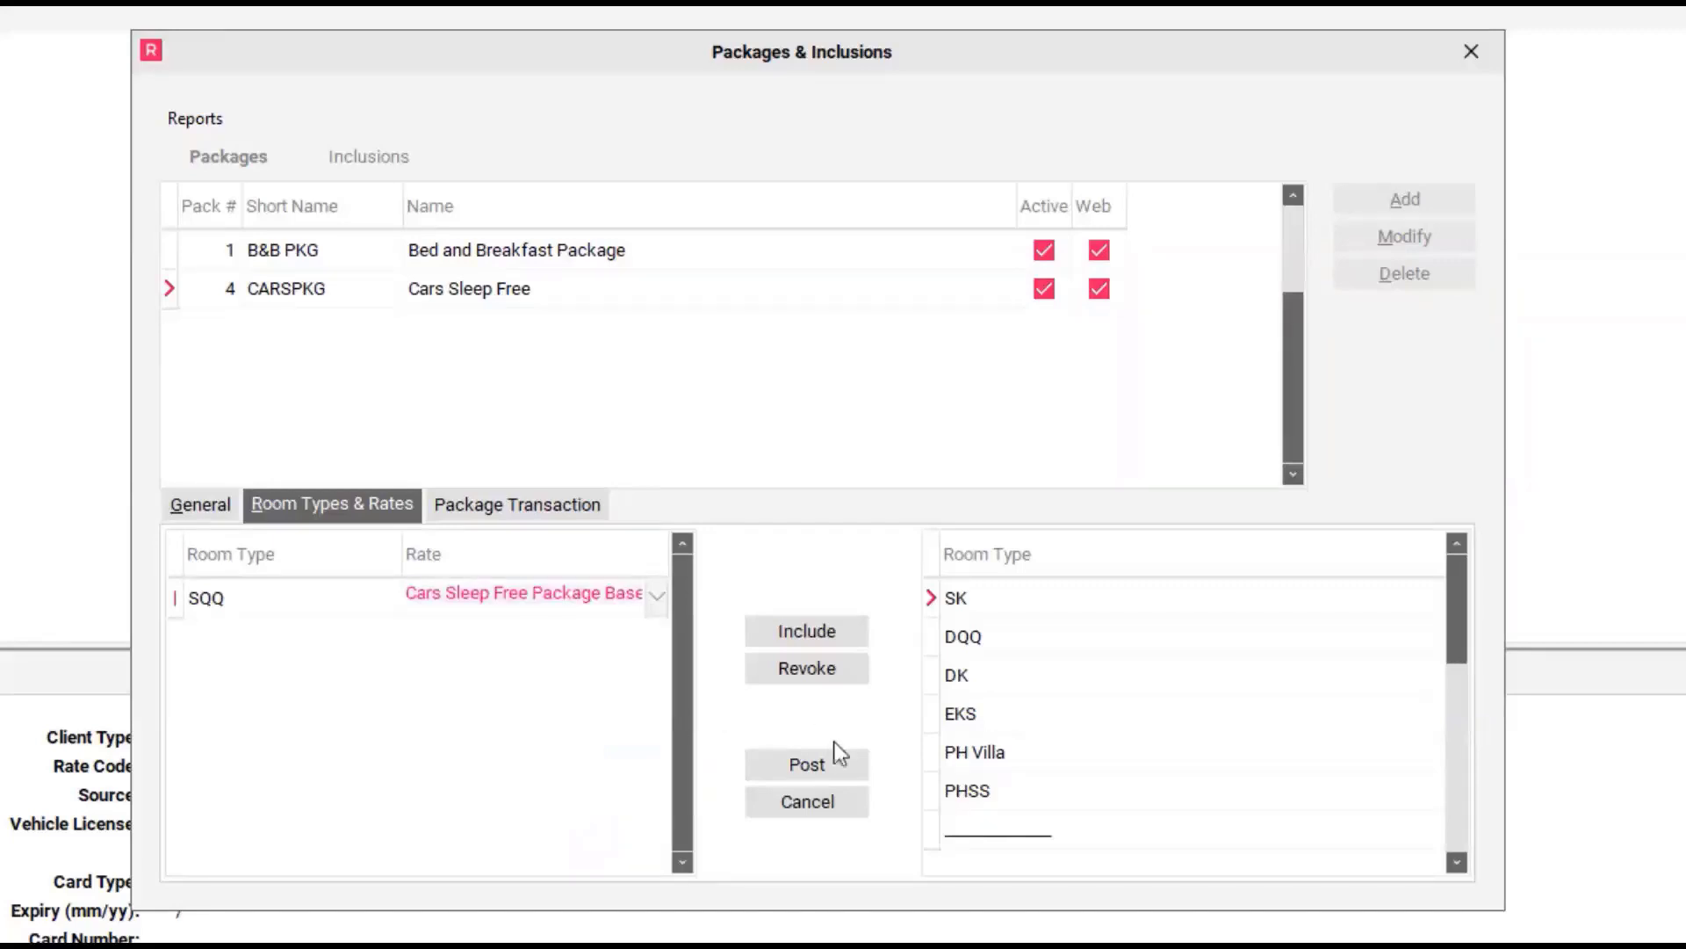
click(857, 771)
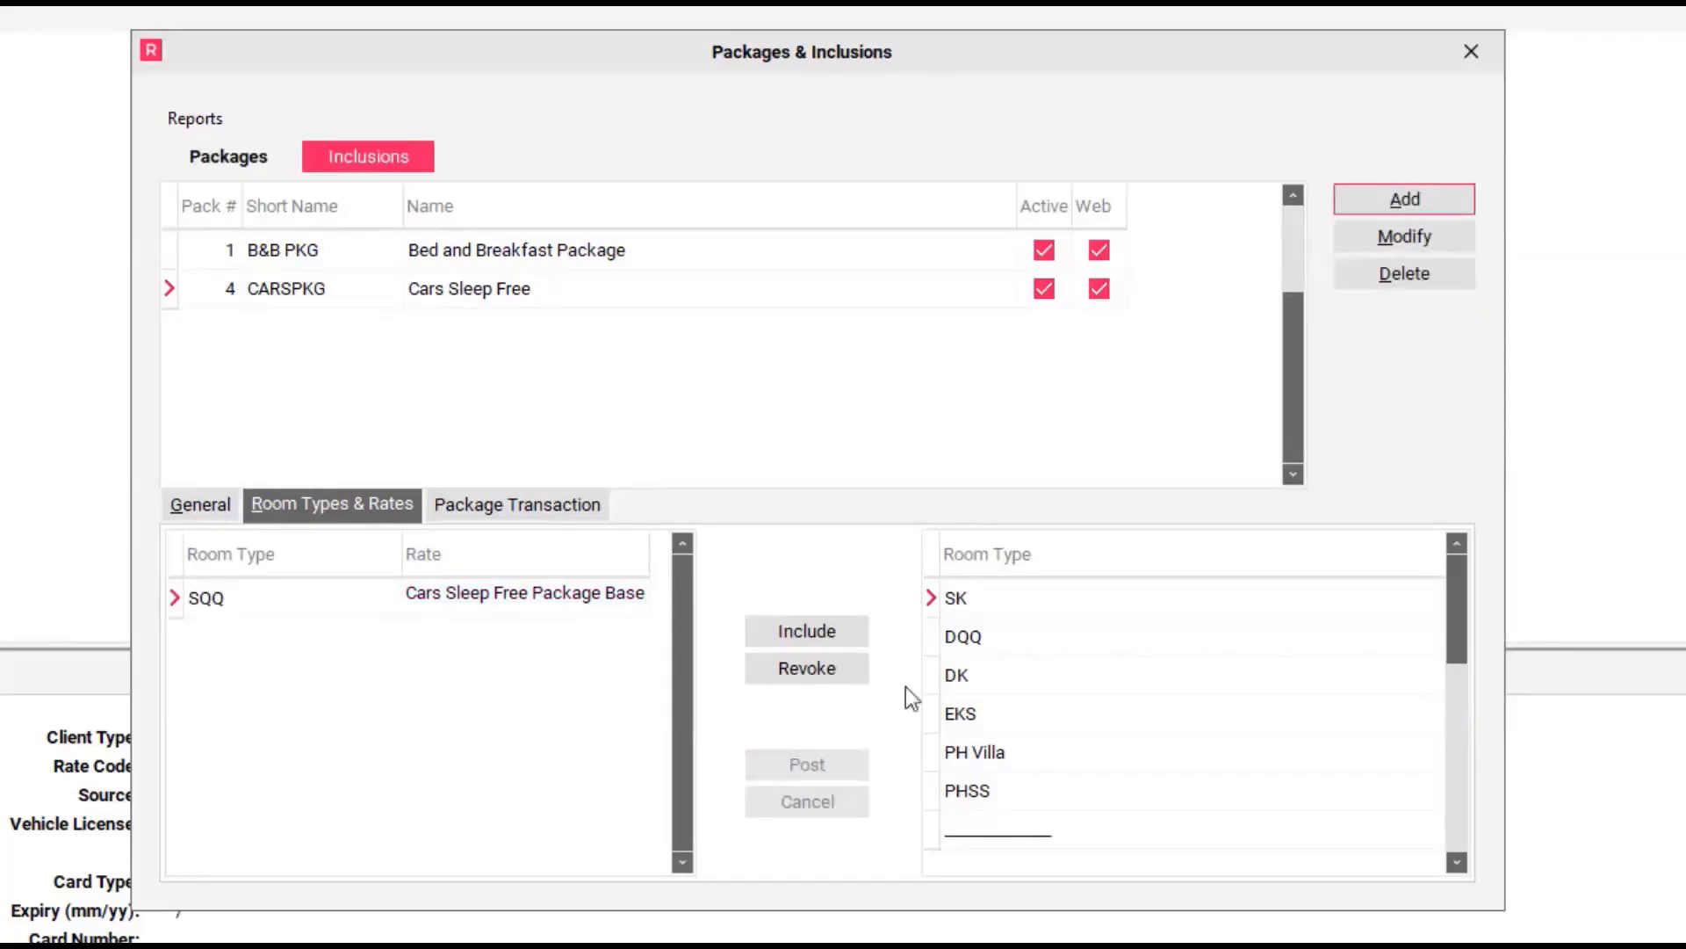
click(991, 636)
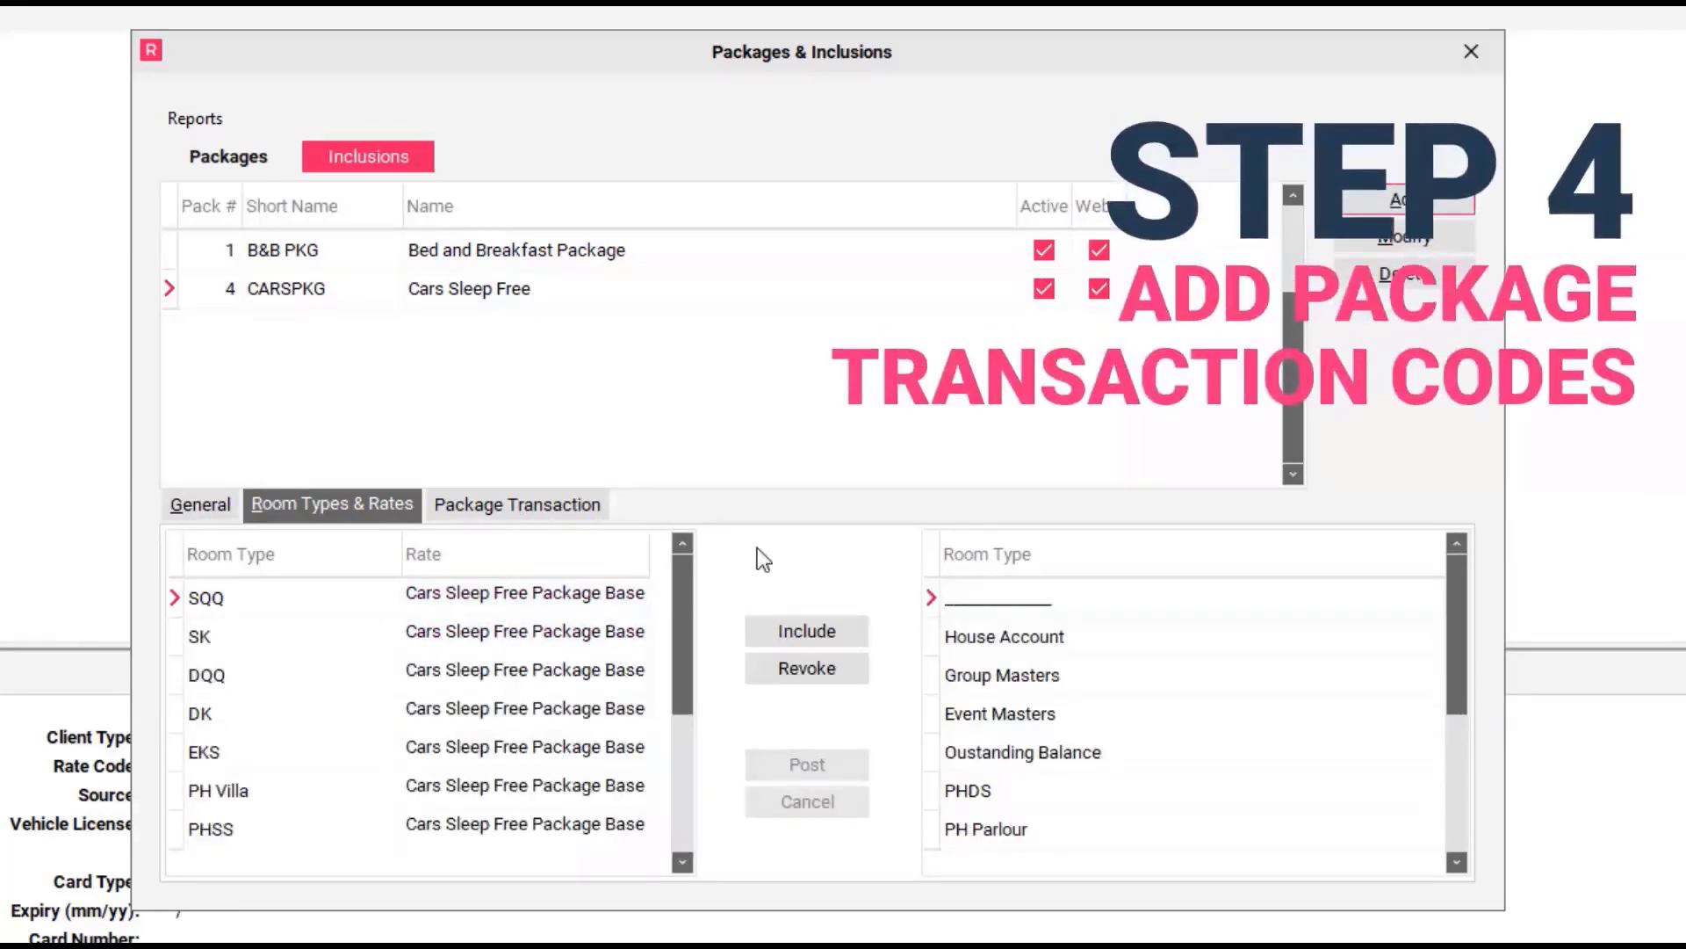
Include the RCH Room Charge and PK-PARK Package Parking codes in the inclusion's package transactions
click(541, 513)
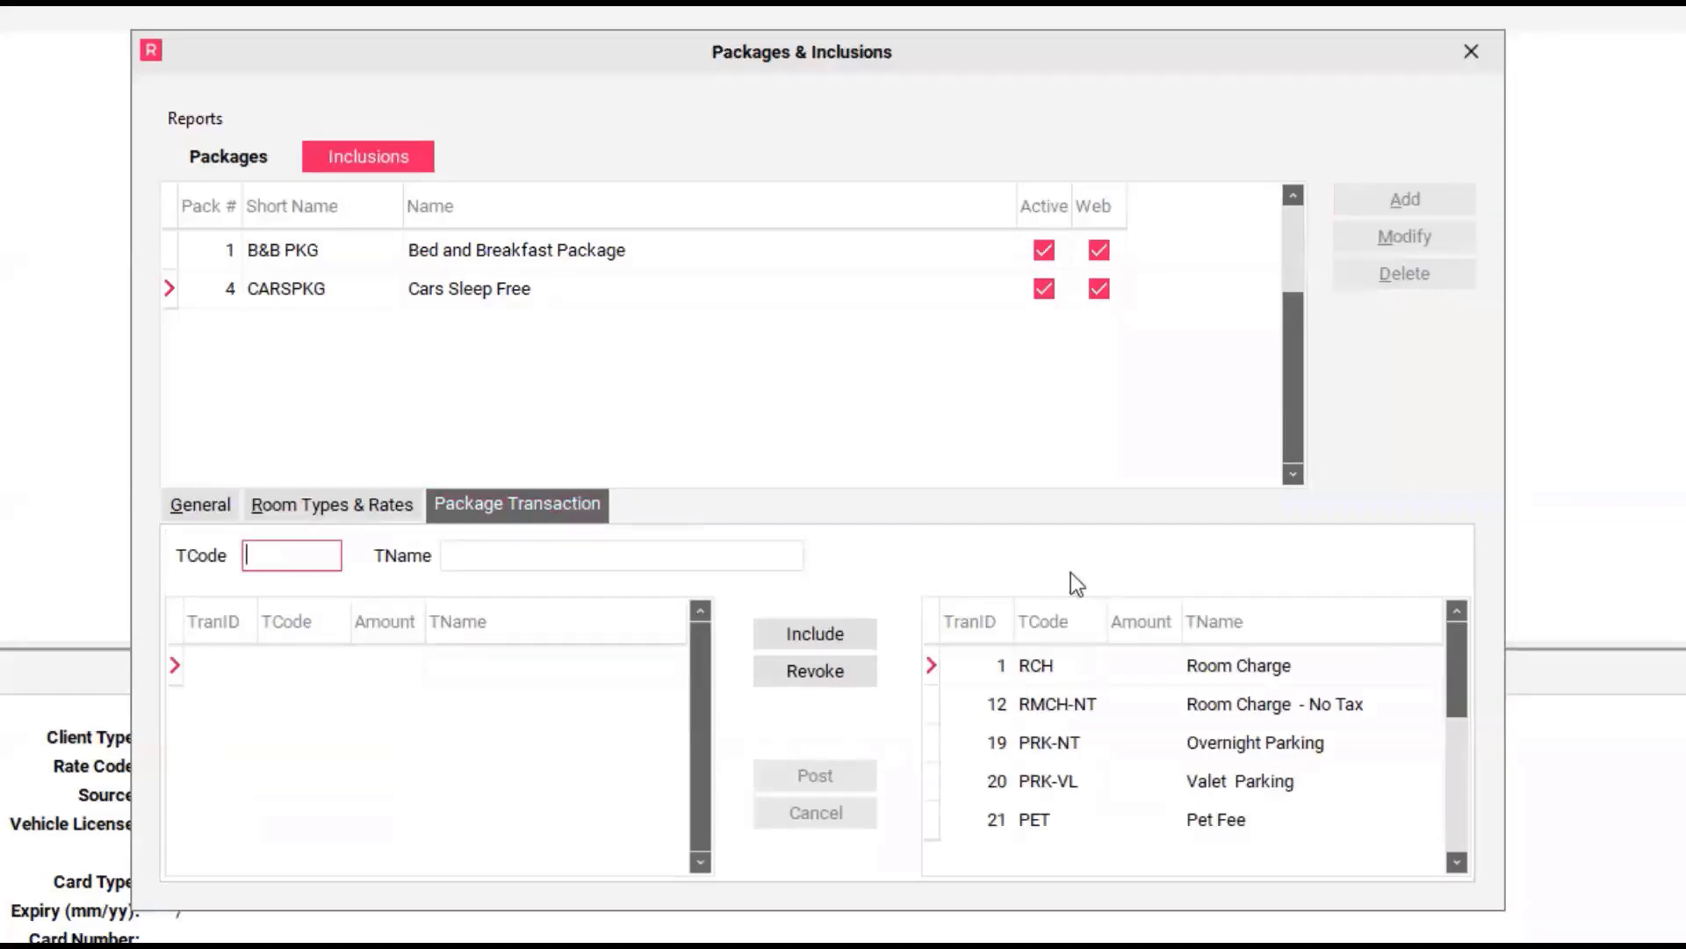
click(1080, 672)
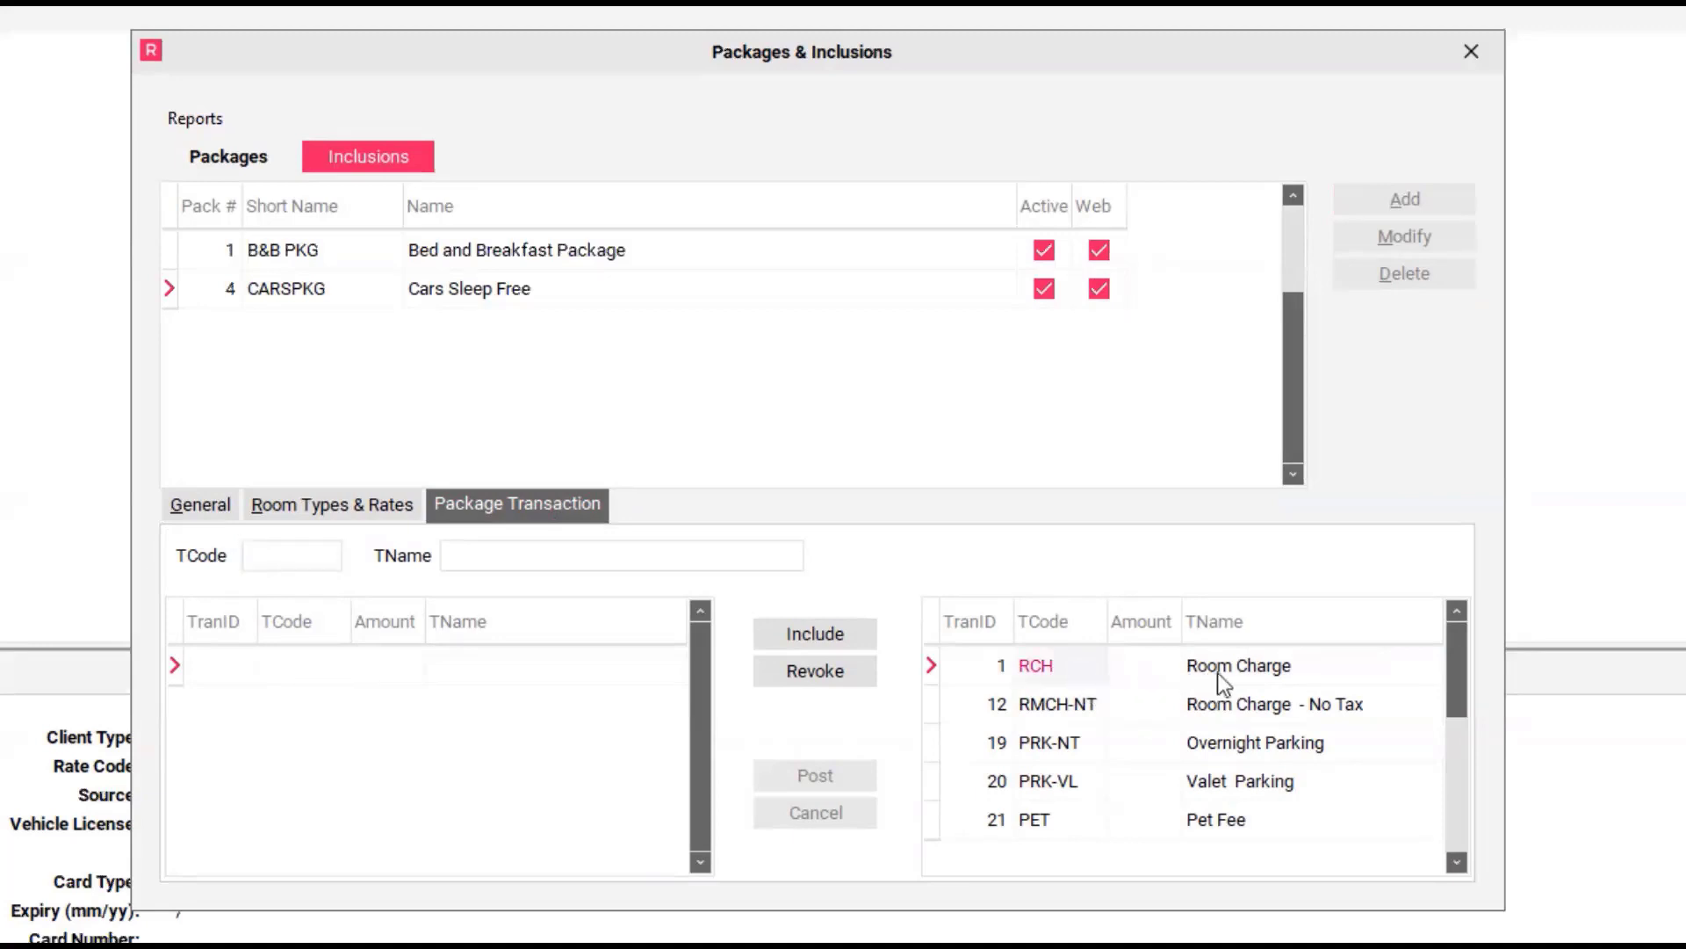
click(824, 634)
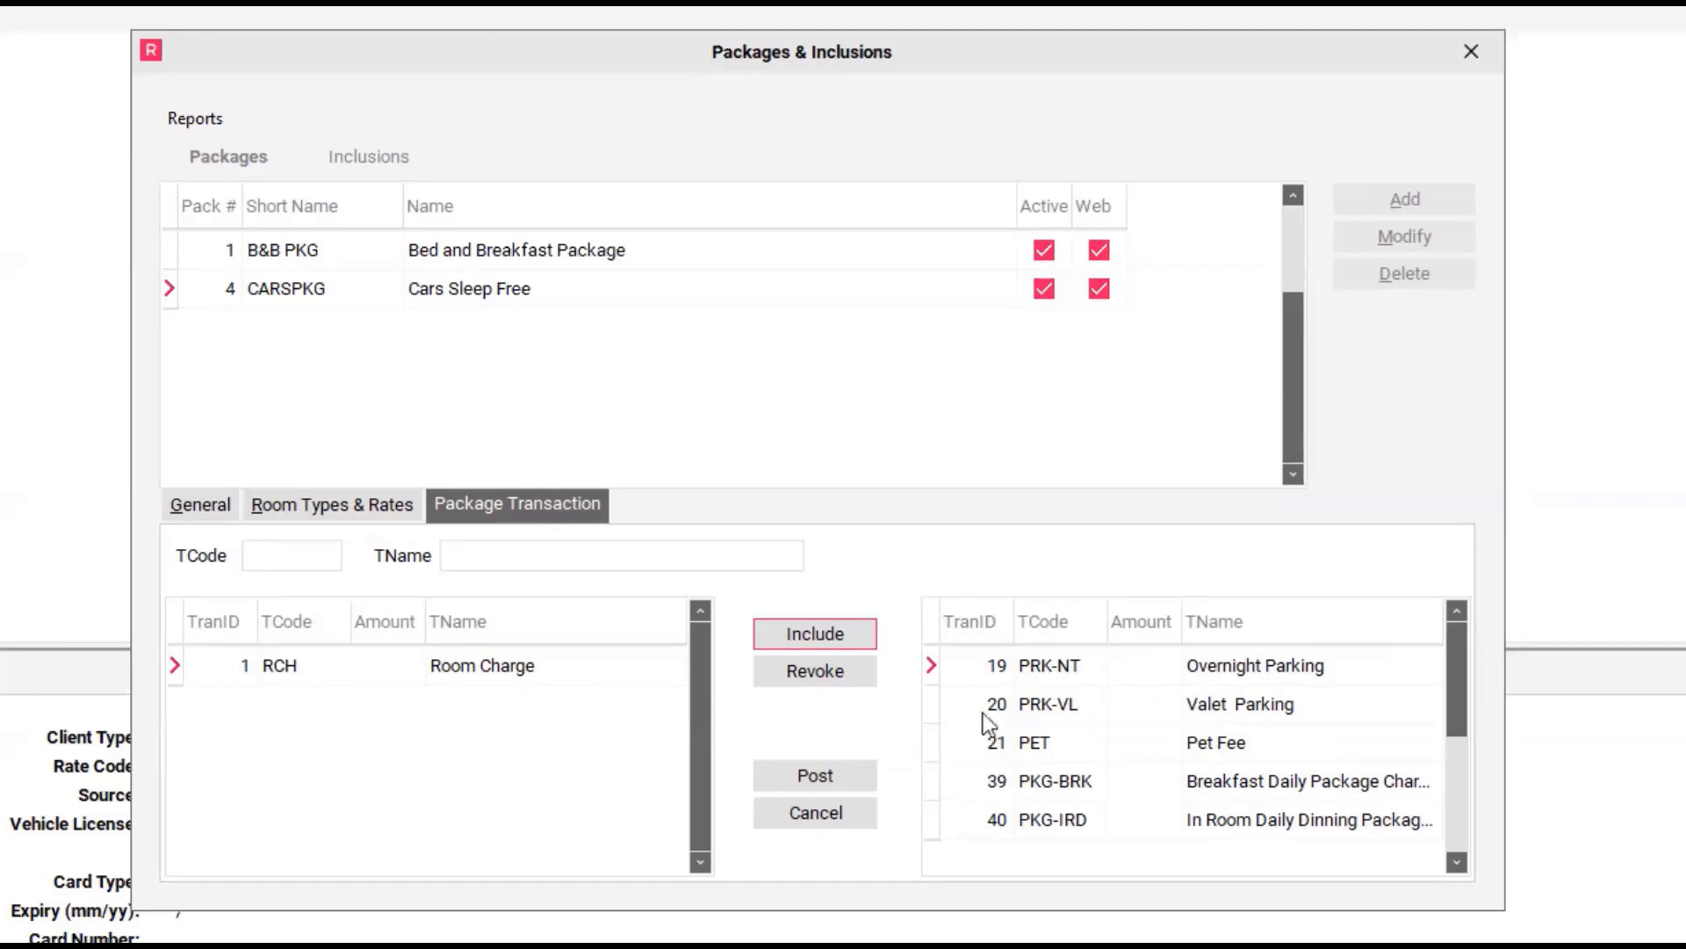
scroll(1018, 764, down, 4)
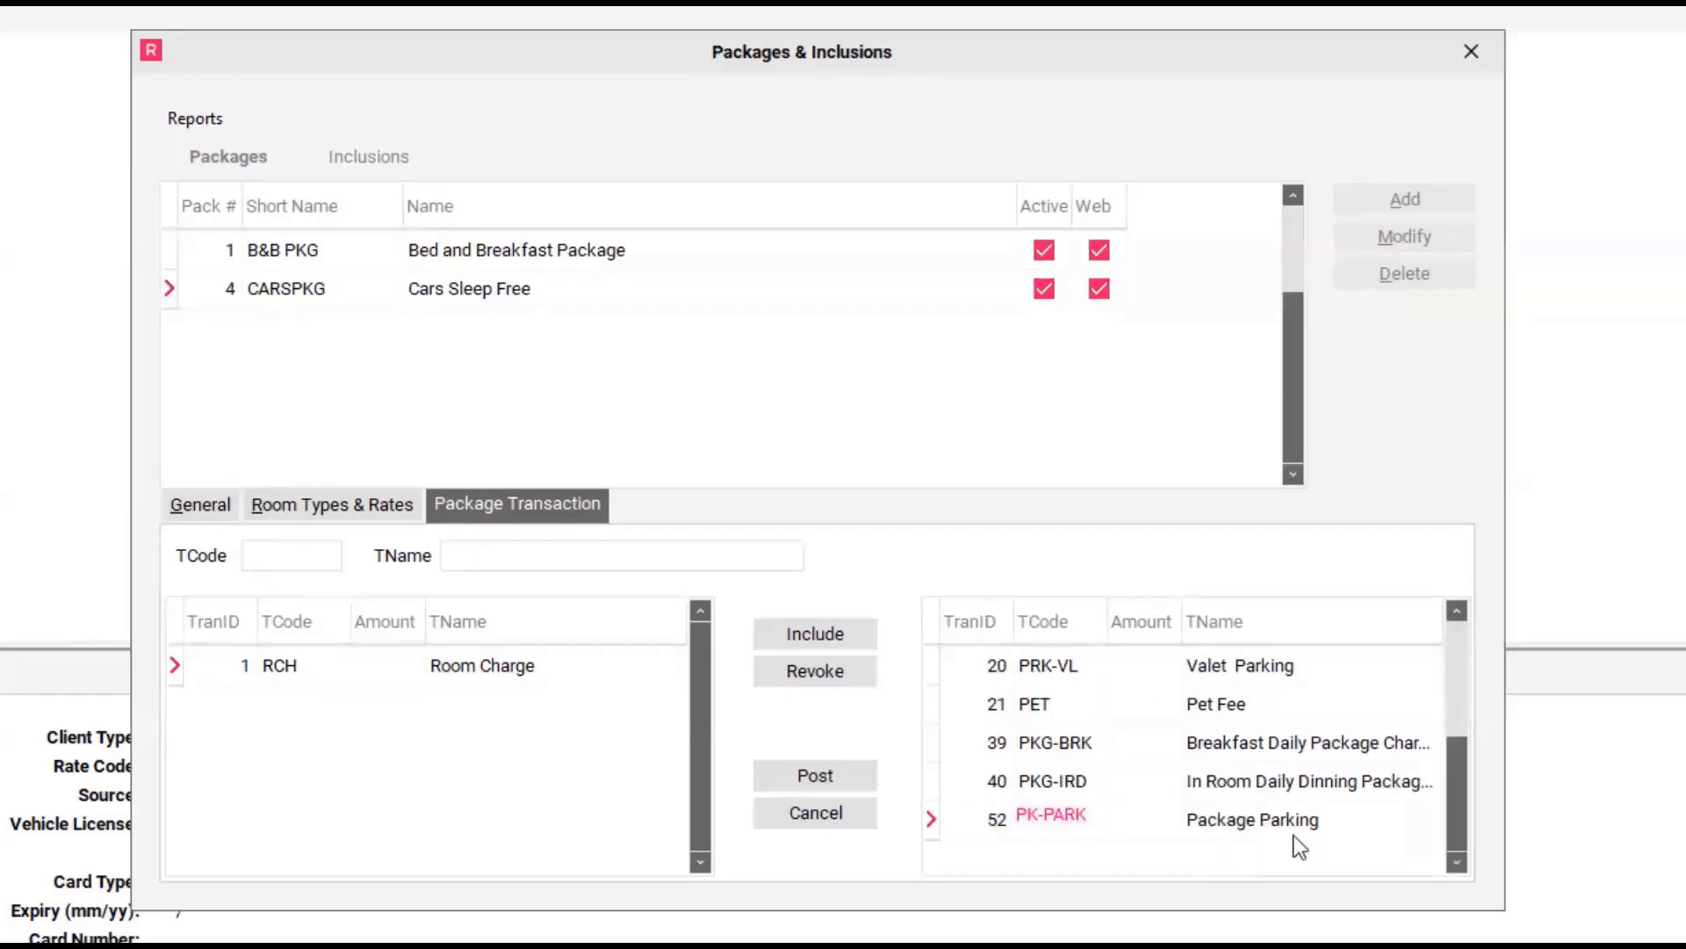
click(834, 636)
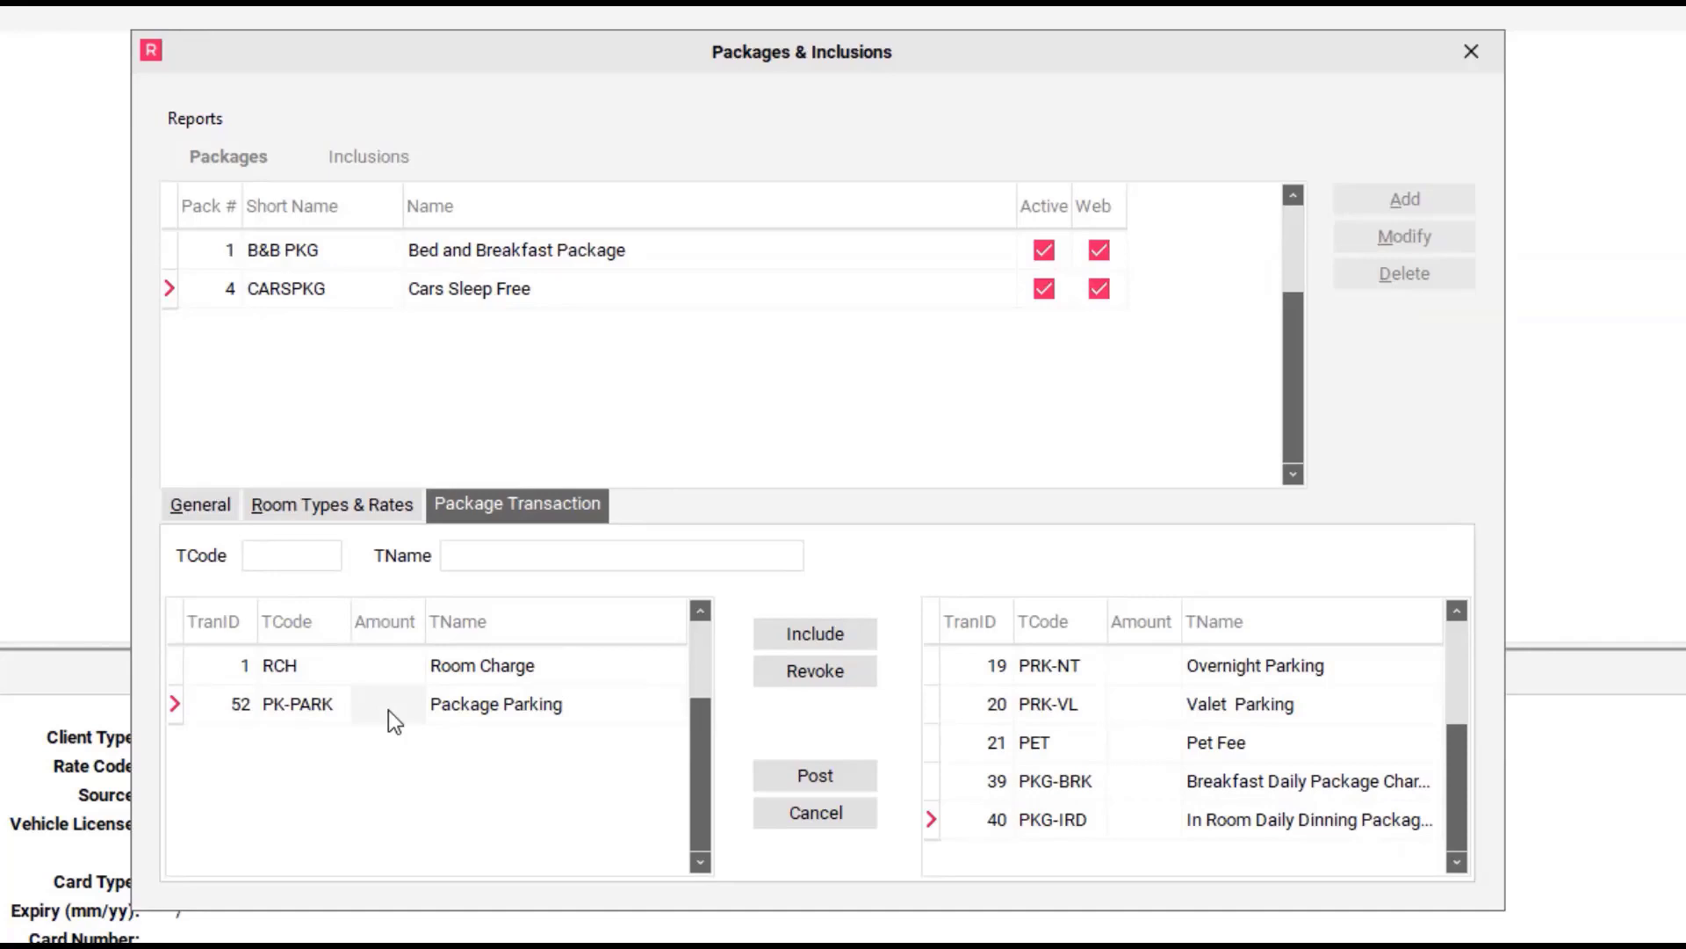
Set the Package Parking amount to 0.00, name the package transaction CARSPKG, Cars Sleep Free, then post it and close the inclusions configuration
text(0.00)
click(593, 715)
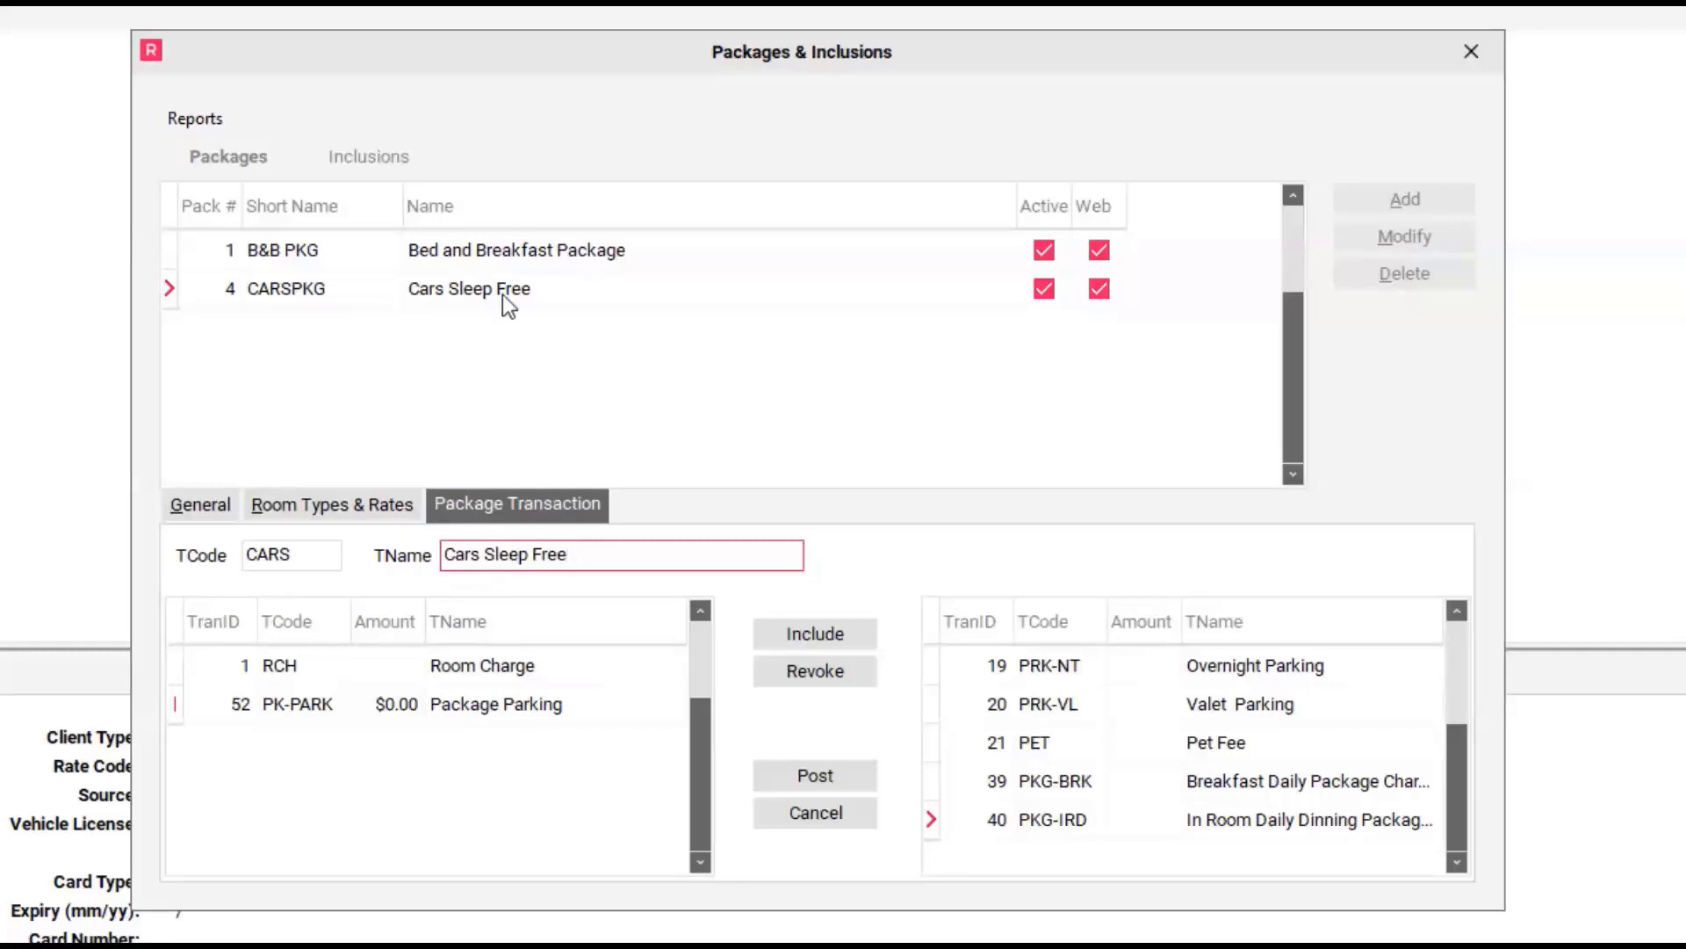
click(322, 557)
text(PKG)
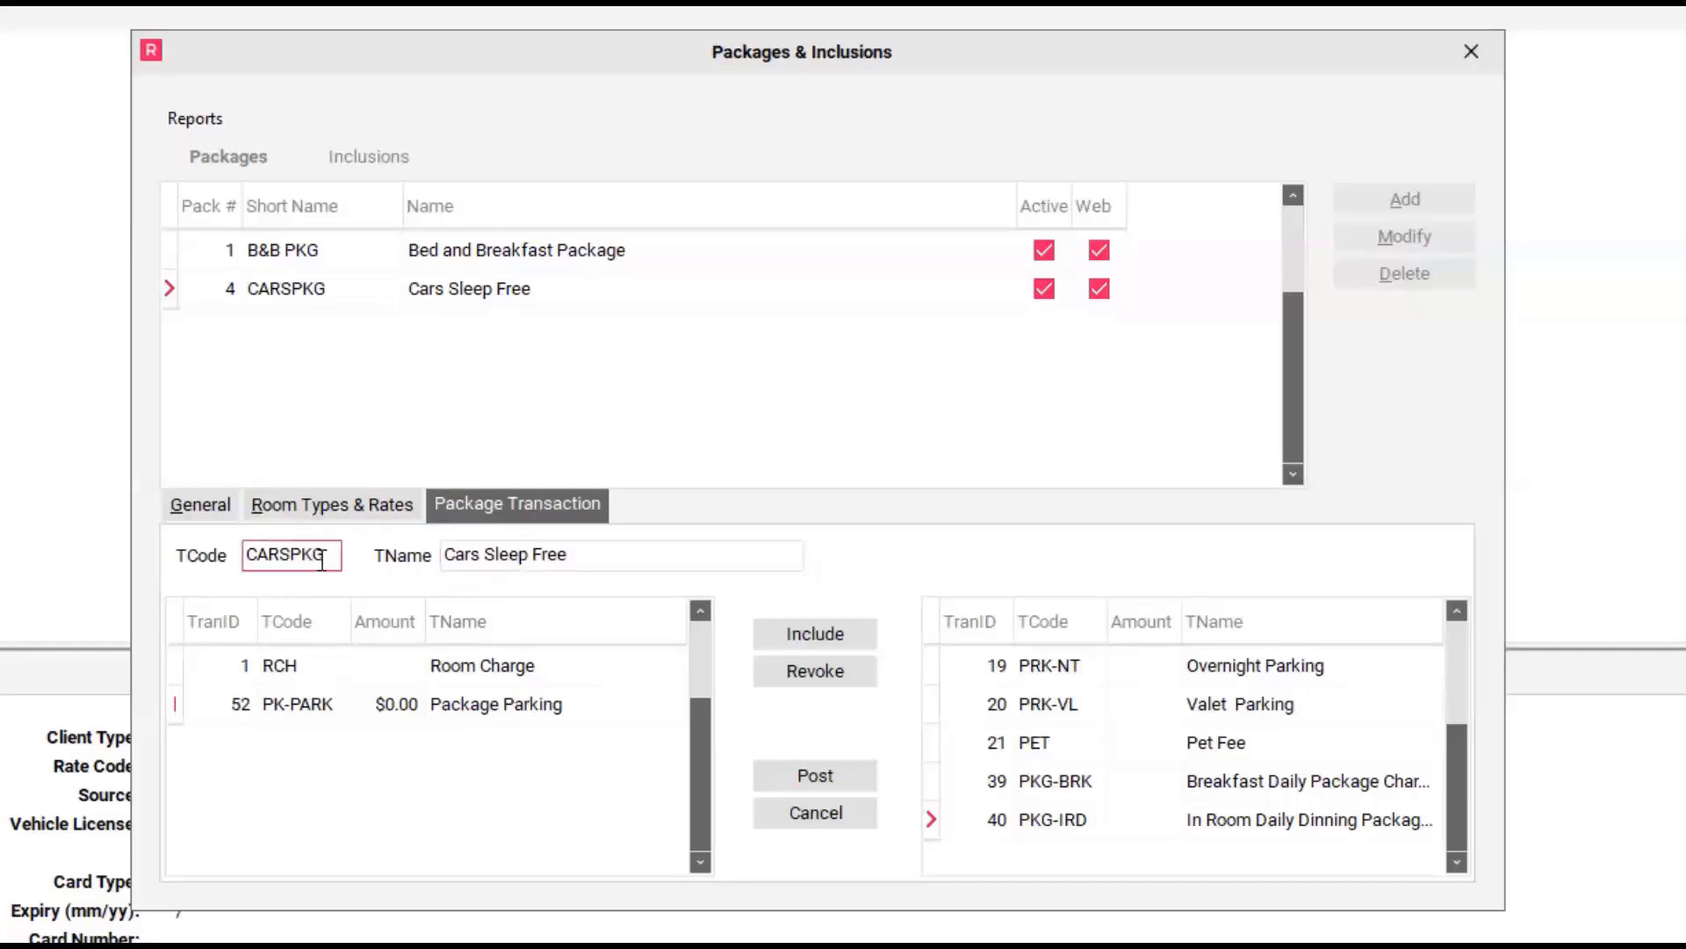
click(834, 779)
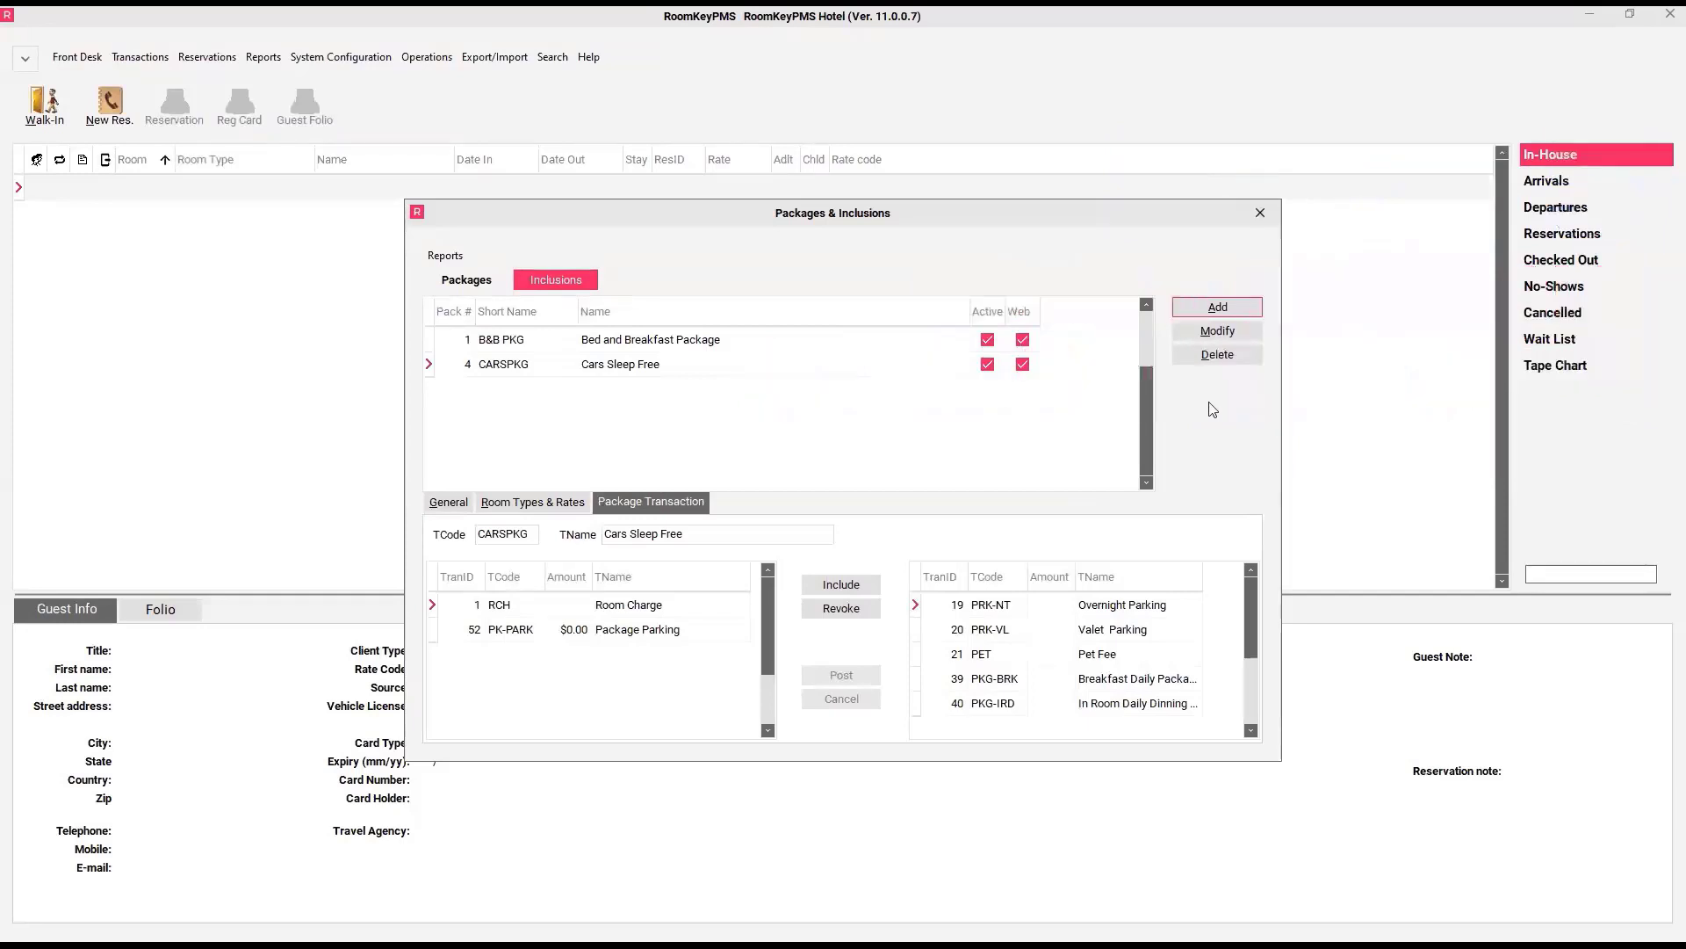
click(1254, 215)
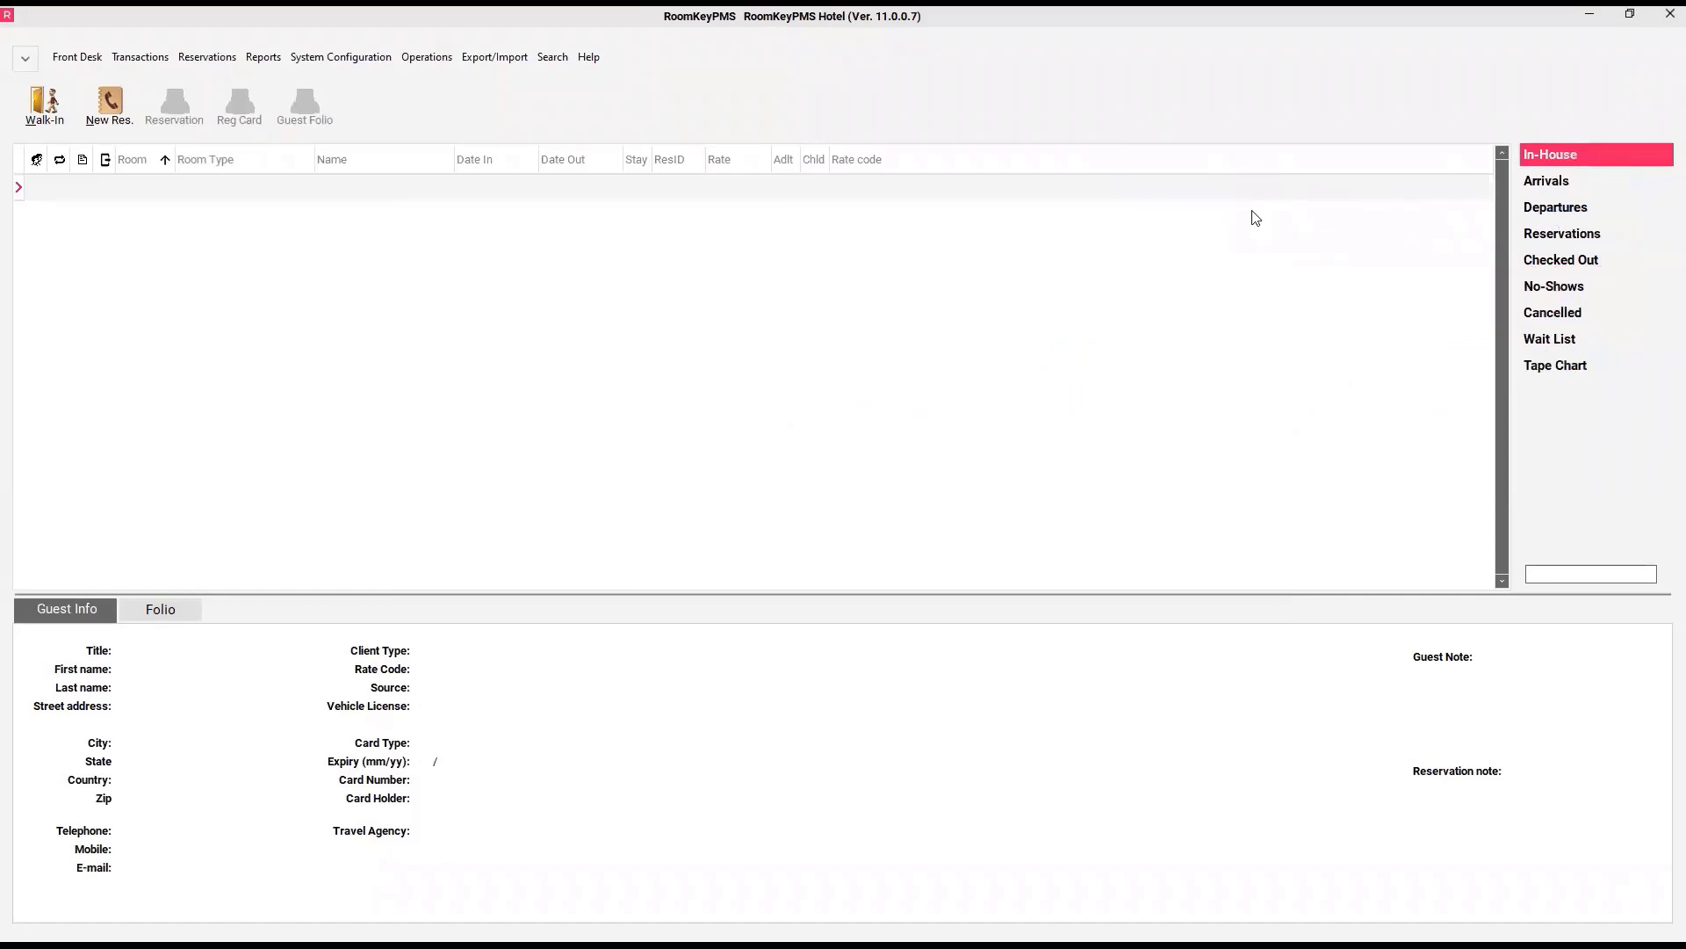
Open the Client Types configuration and display the rates of the LEISURE client type
click(351, 57)
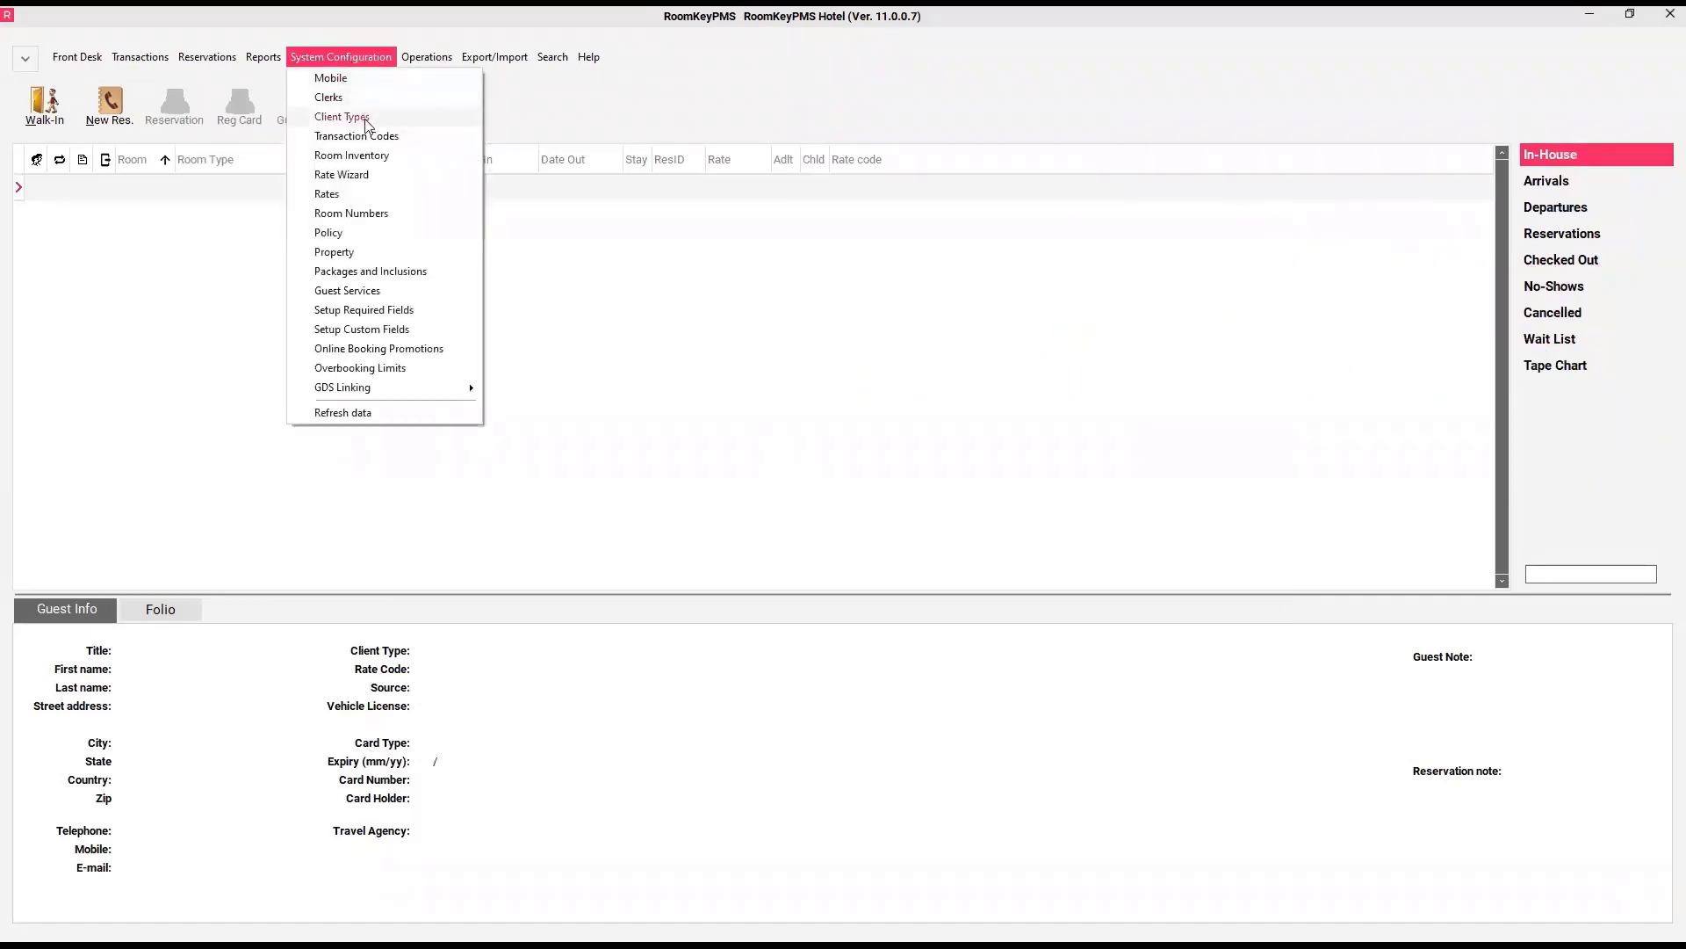
click(365, 121)
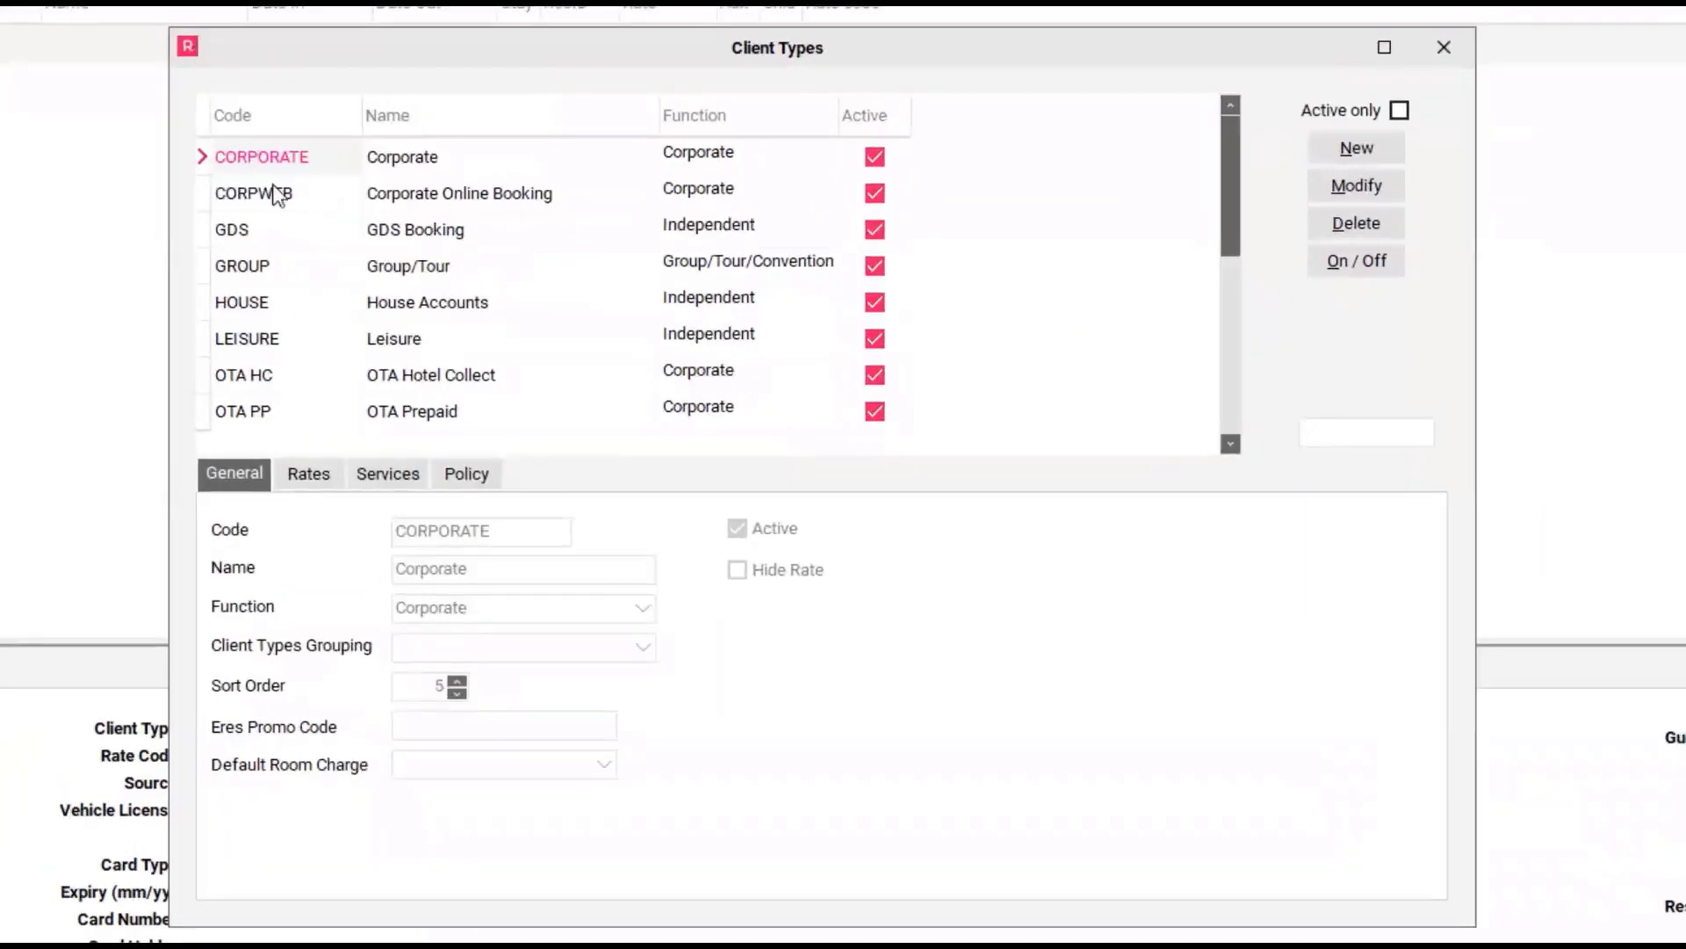
click(309, 352)
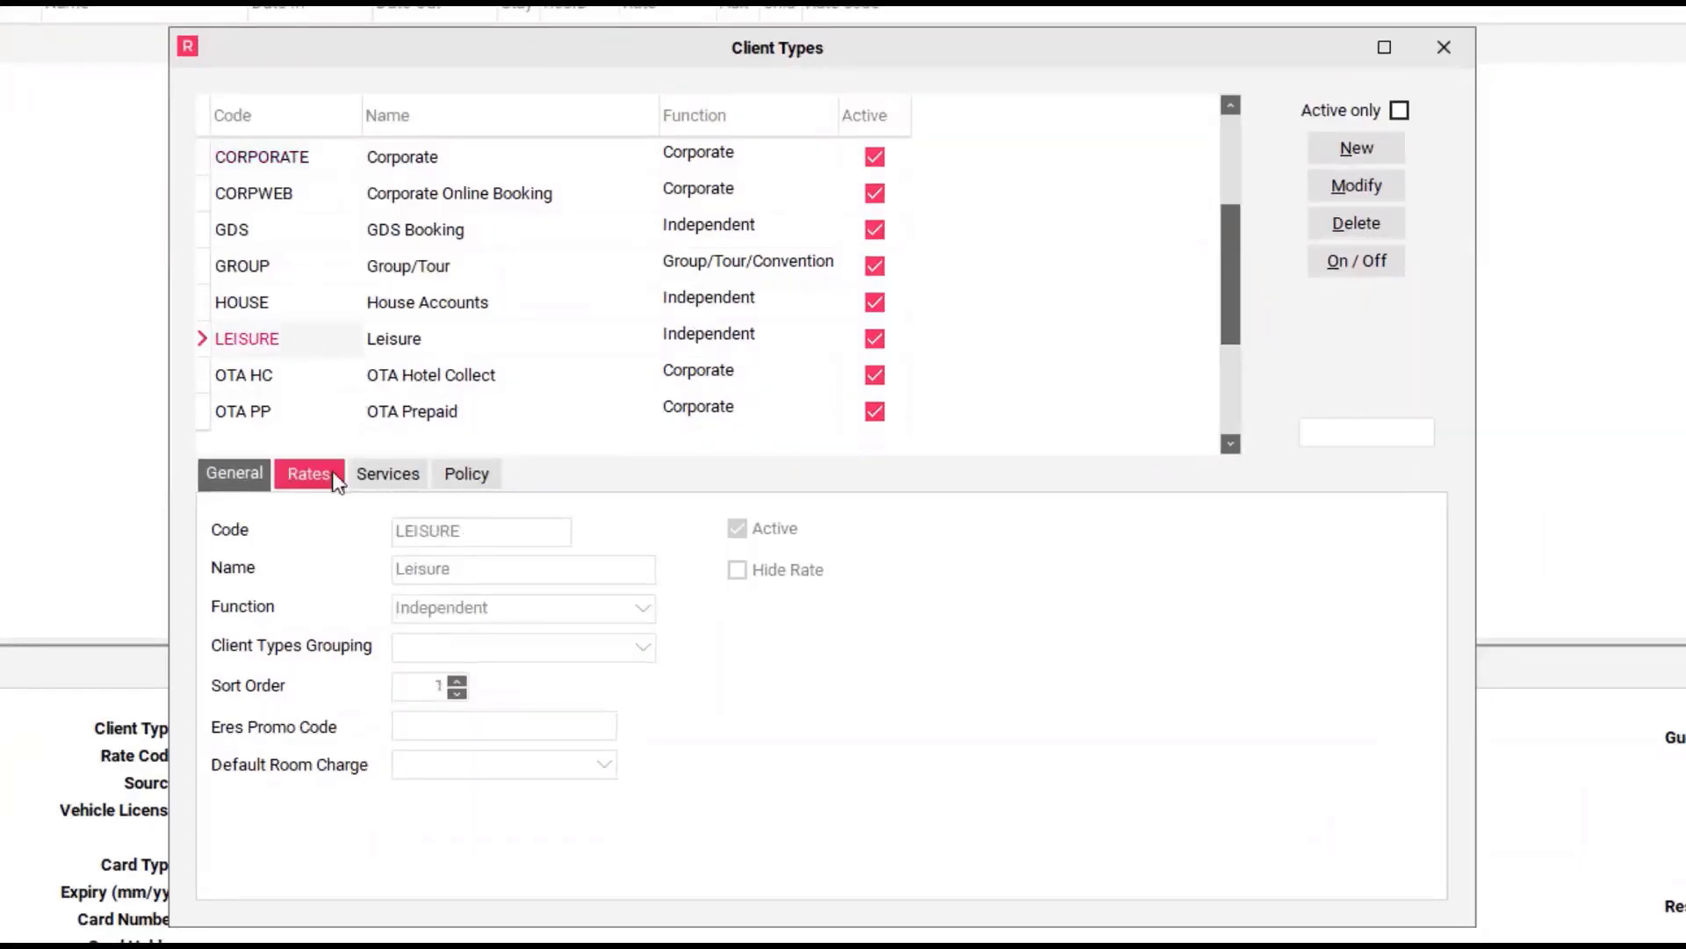
click(309, 474)
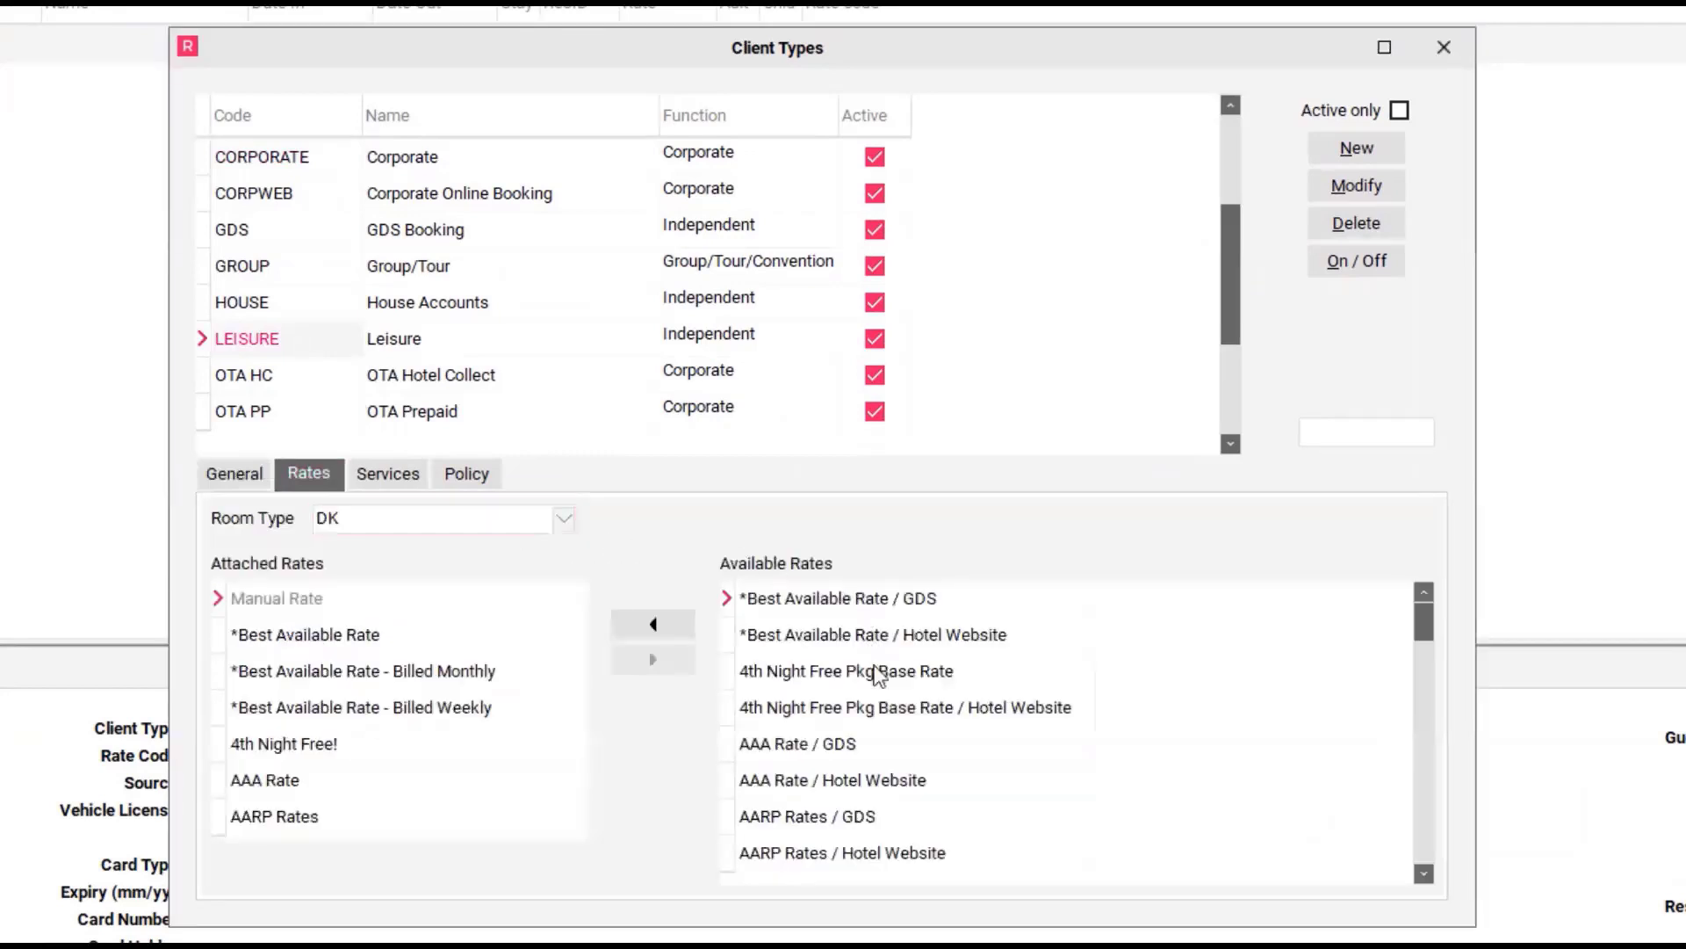
Attach the Cars Sleep Free rate to room type DK for the LEISURE client type and post the change
key(Down)
key(Down)
key(Down)
key(Down)
key(Down)
key(Down)
key(Down)
key(Down)
key(Down)
key(Down)
key(Down)
key(Down)
key(Down)
key(Down)
key(Down)
key(Down)
key(Down)
key(Down)
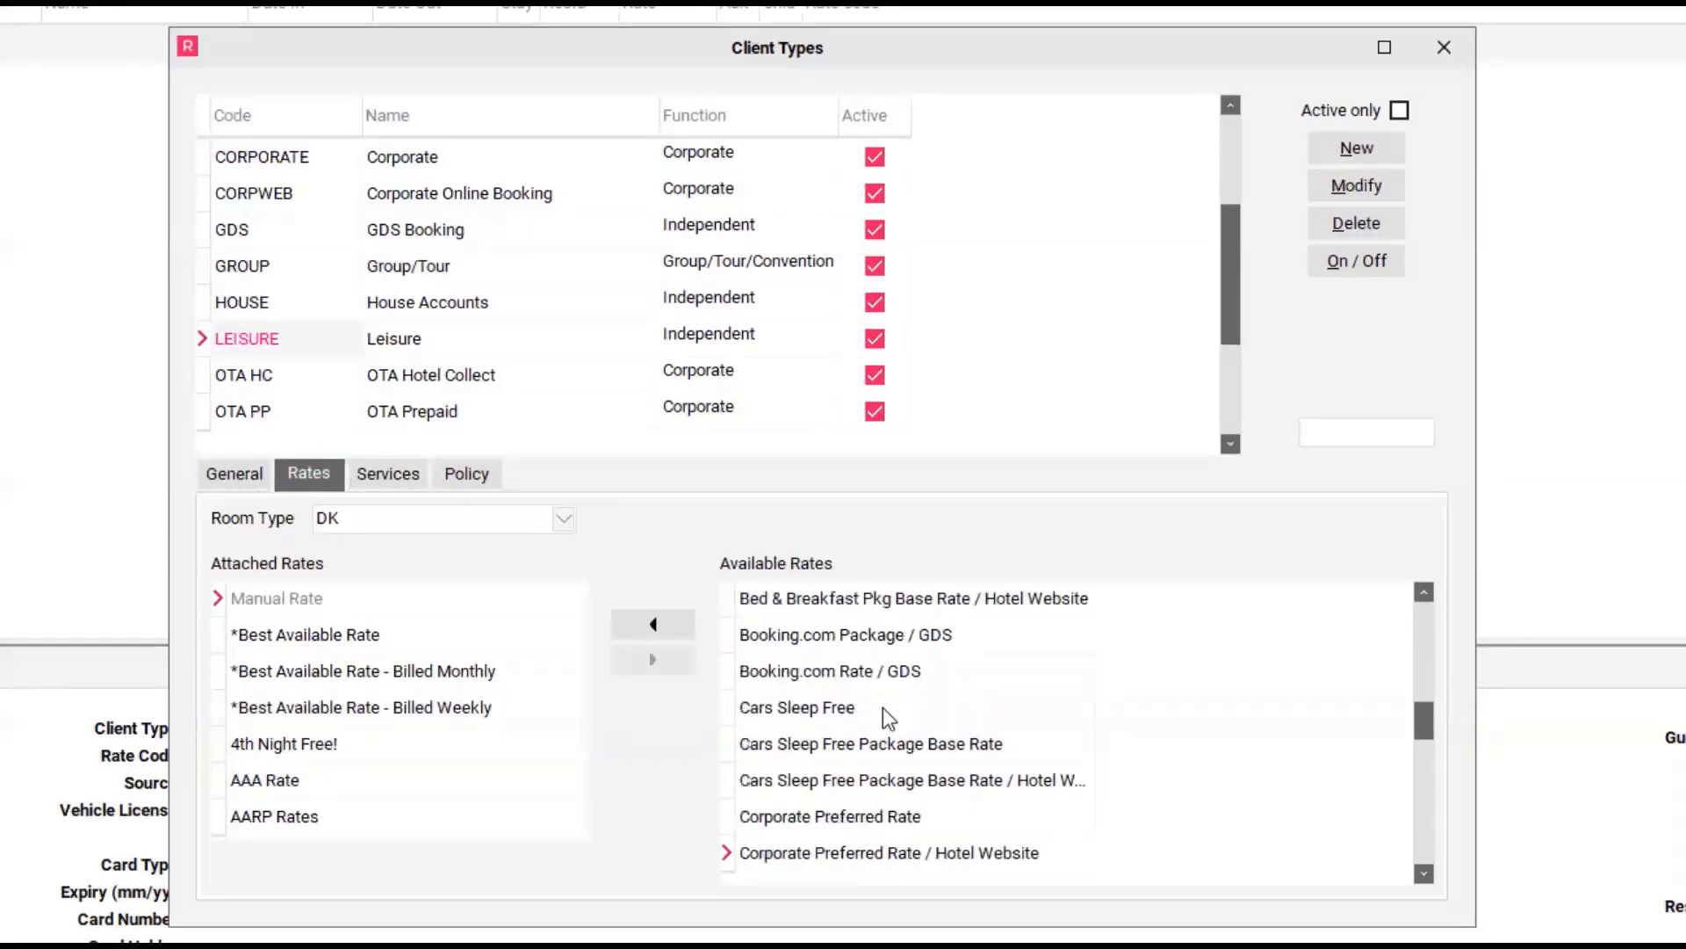
click(883, 708)
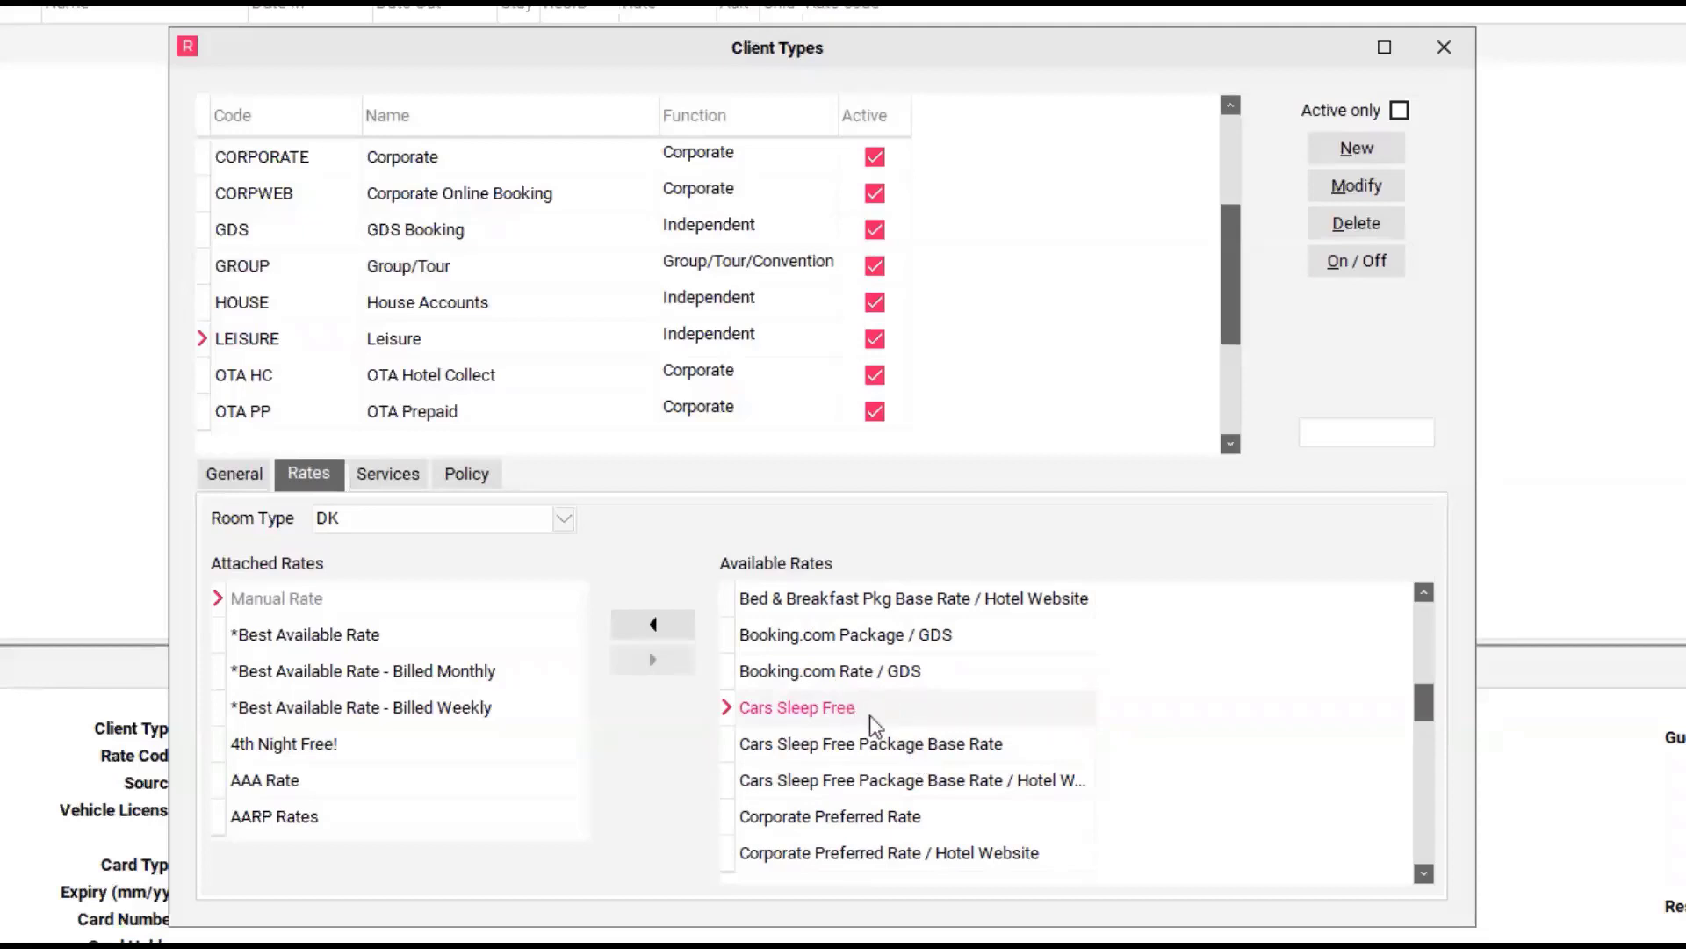
click(676, 625)
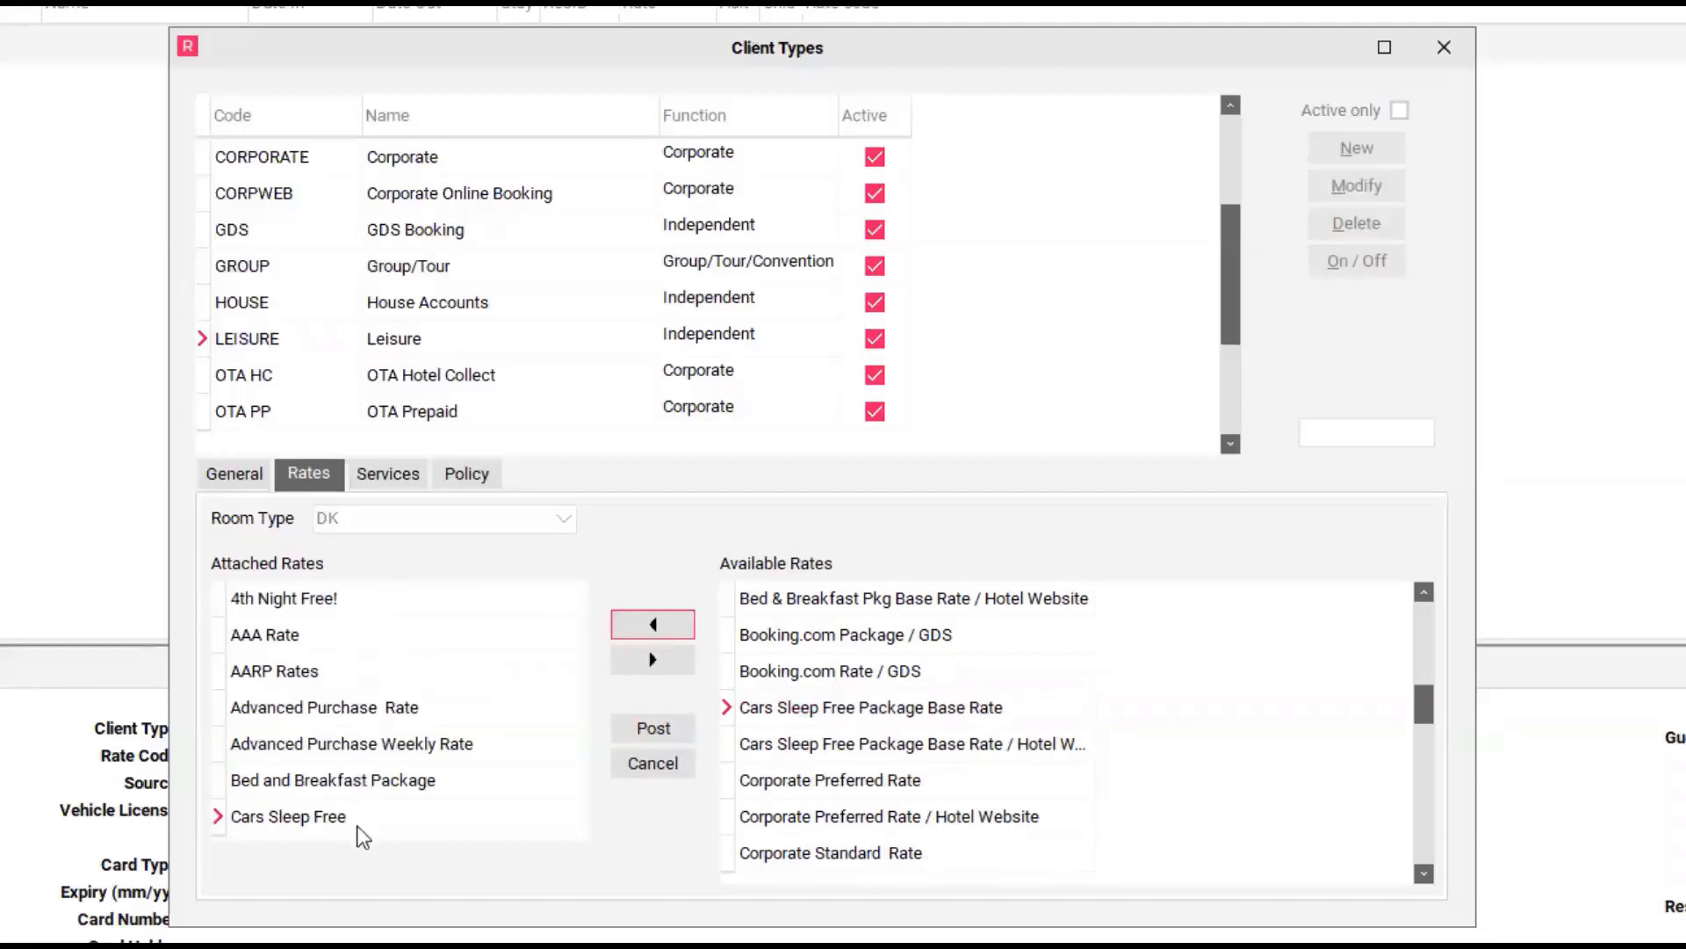
click(630, 728)
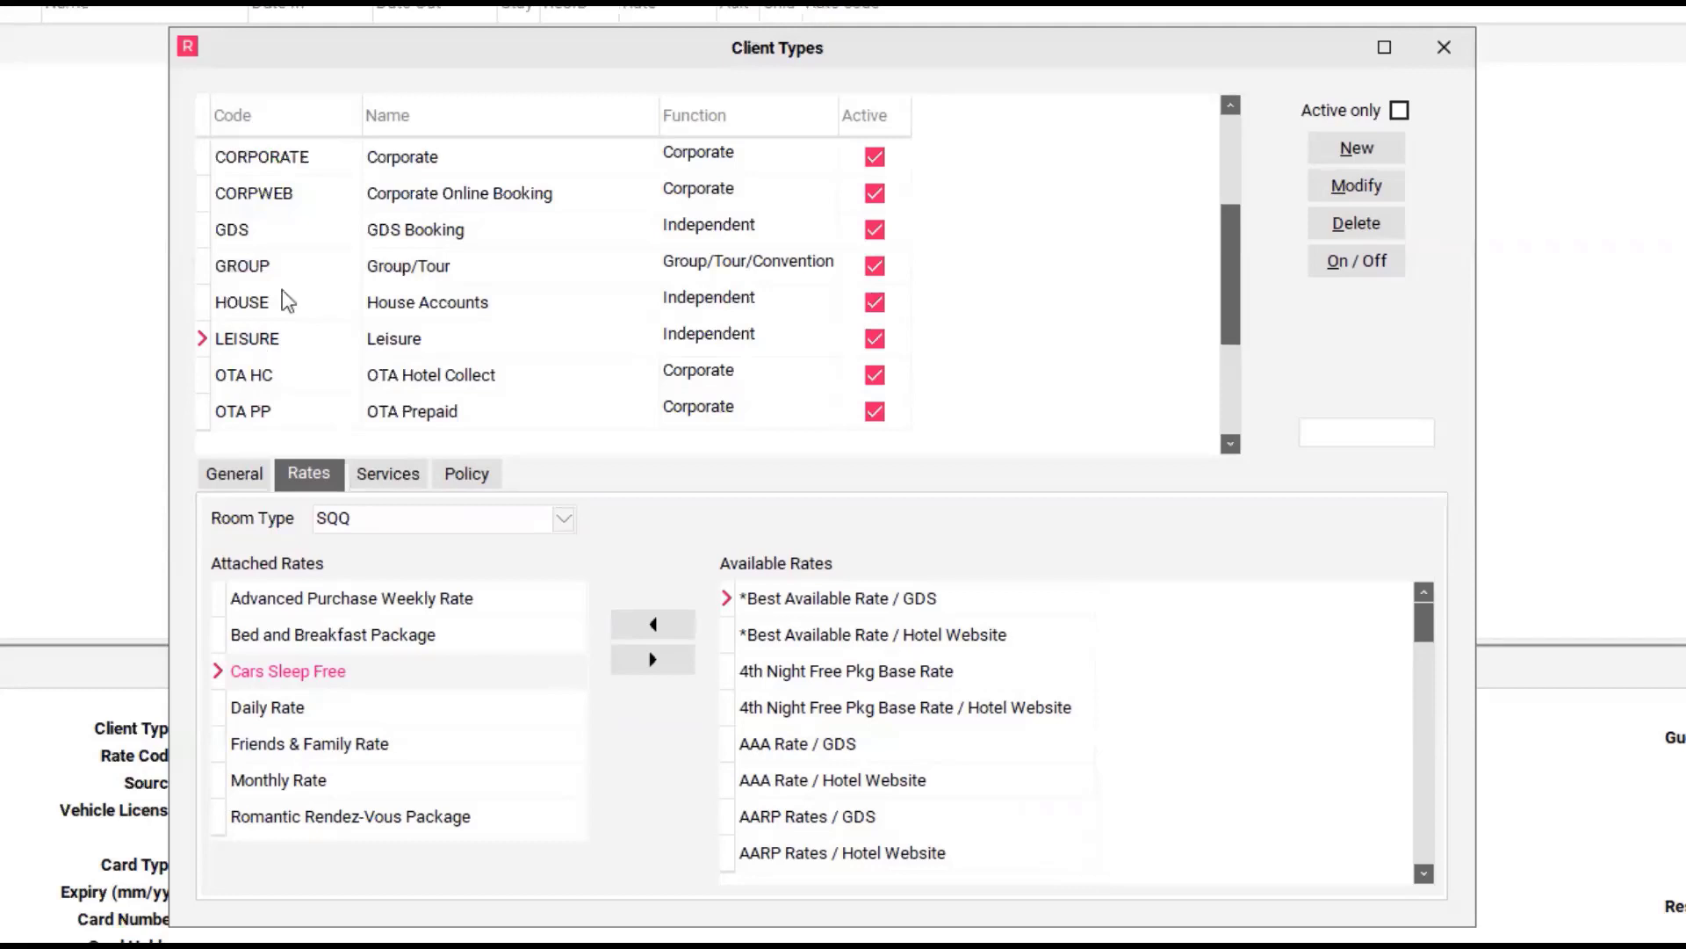
Select the WEB client type and display its rates
scroll(297, 313, down, 3)
click(293, 375)
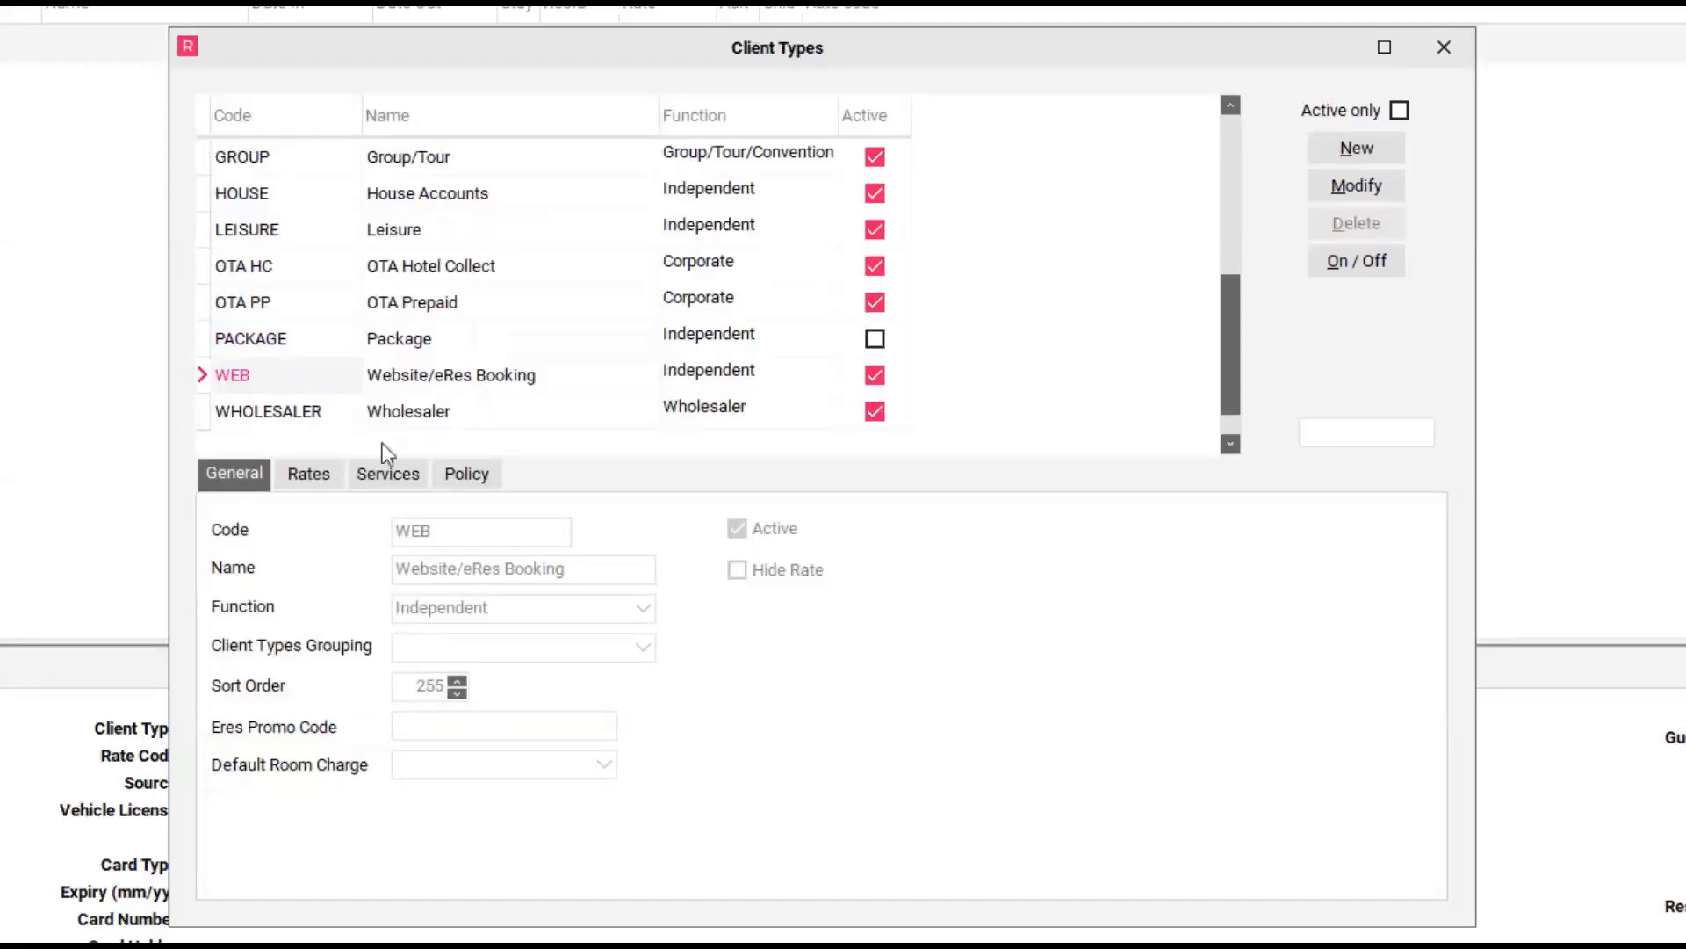
click(316, 482)
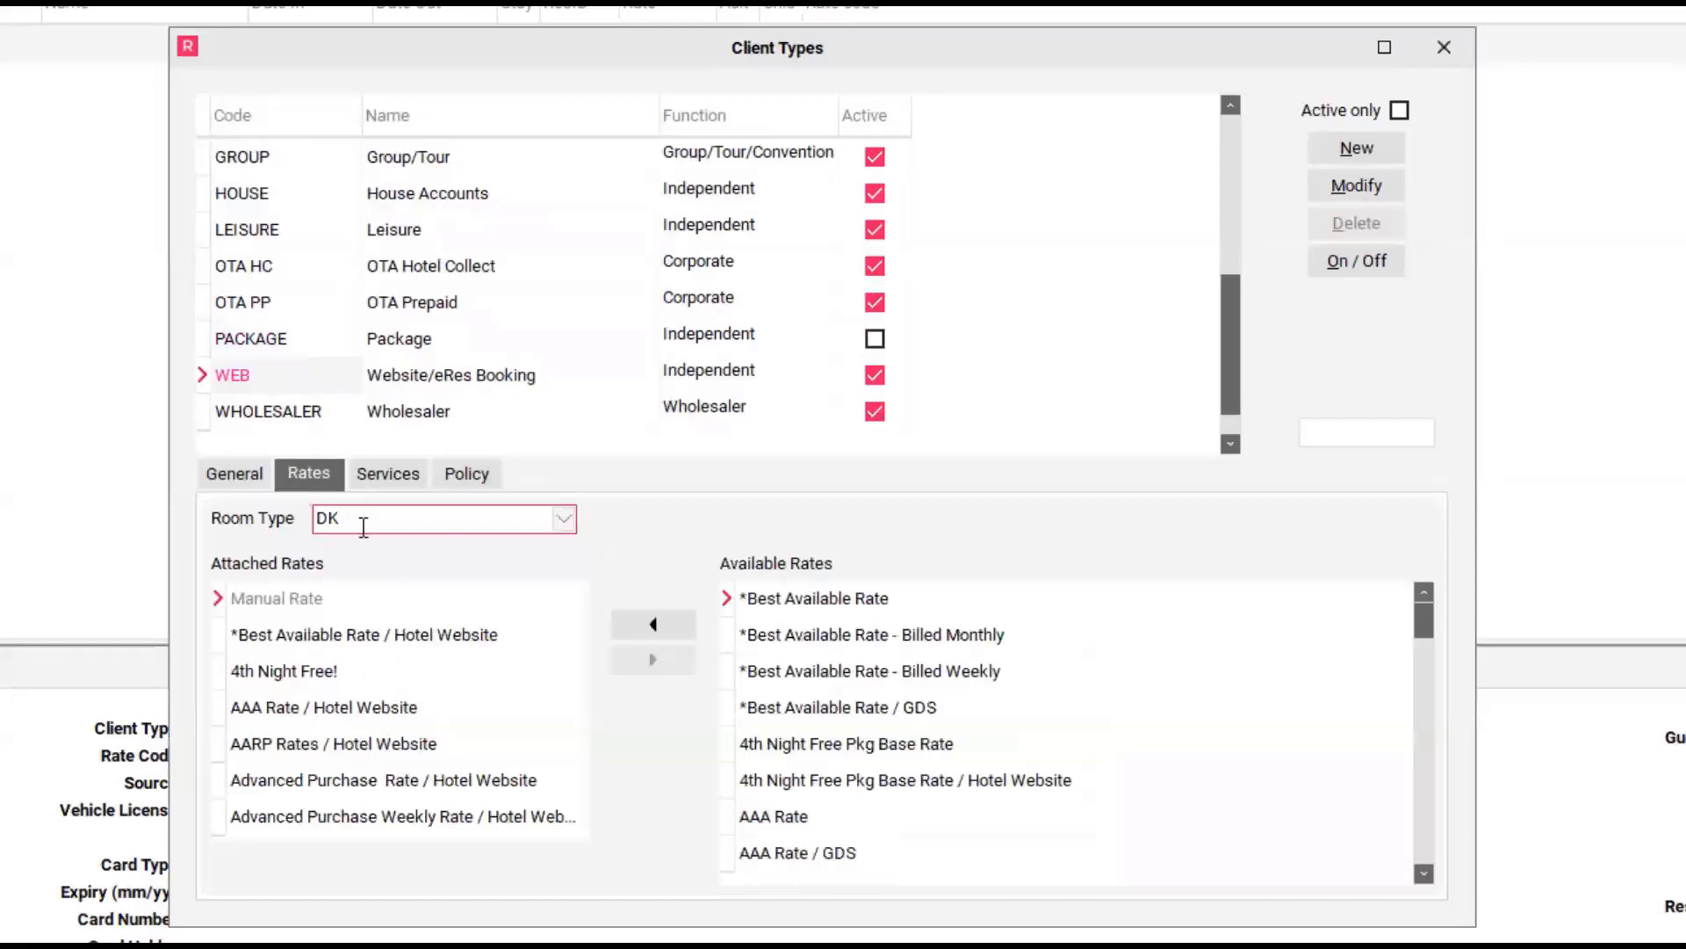
Attach the Cars Sleep Free rate to room type DK for the WEB client type, post it and open the room type choices
scroll(840, 801, down, 9)
scroll(839, 801, down, 5)
scroll(840, 808, down, 10)
click(795, 671)
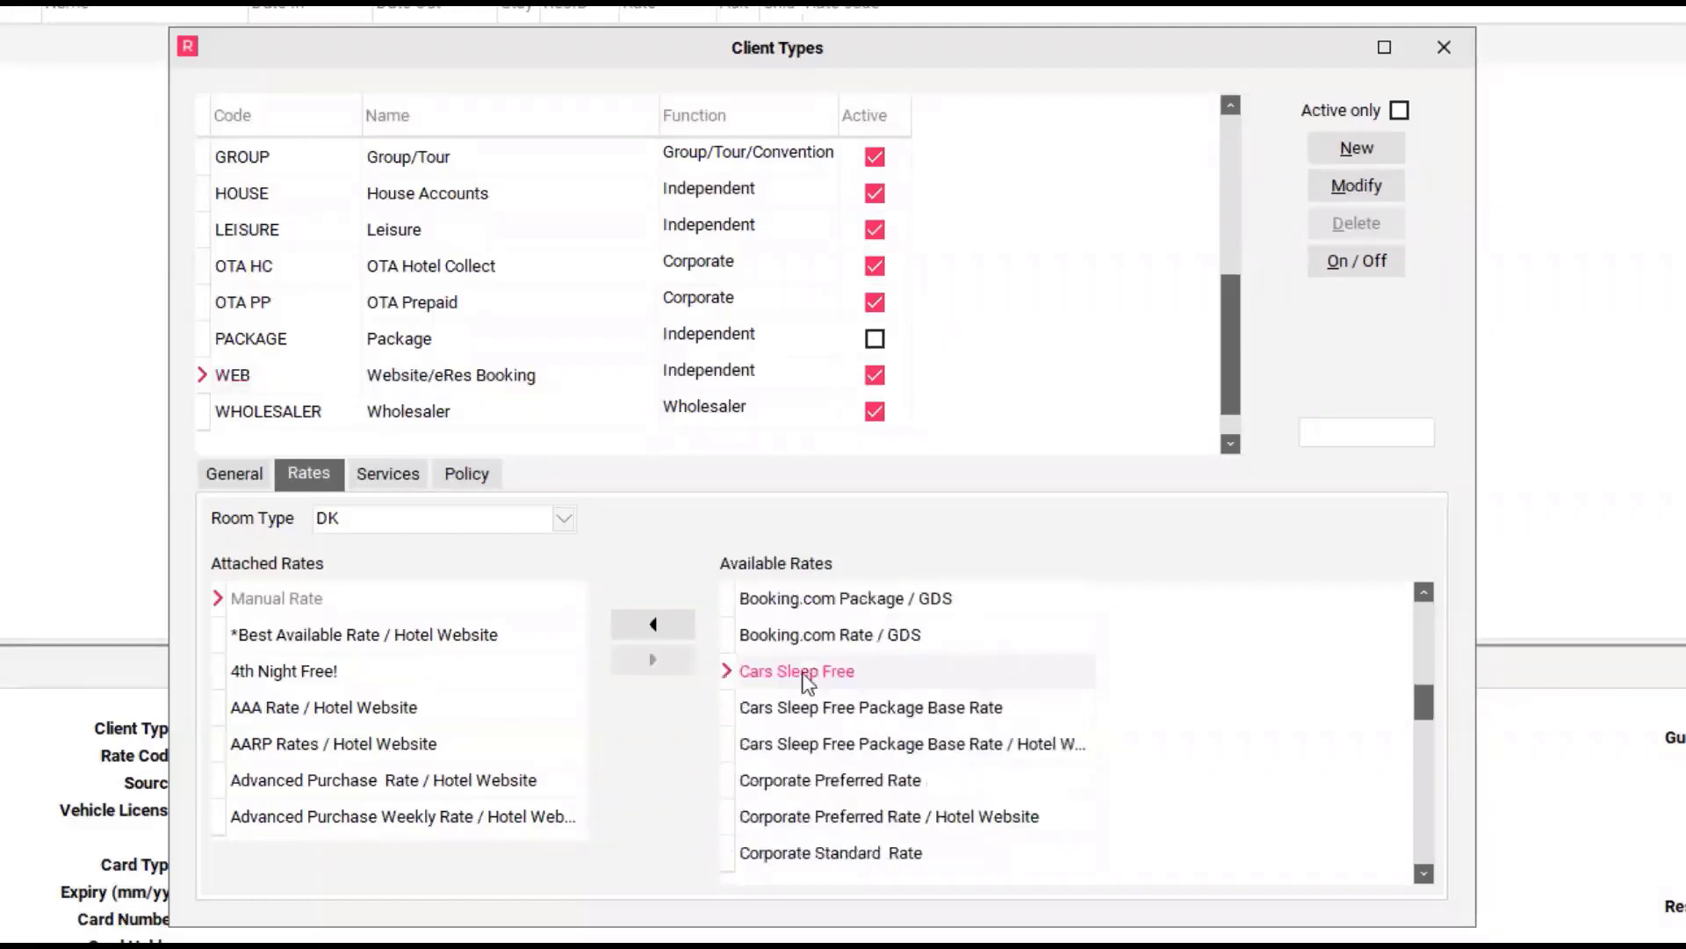
click(667, 623)
click(668, 731)
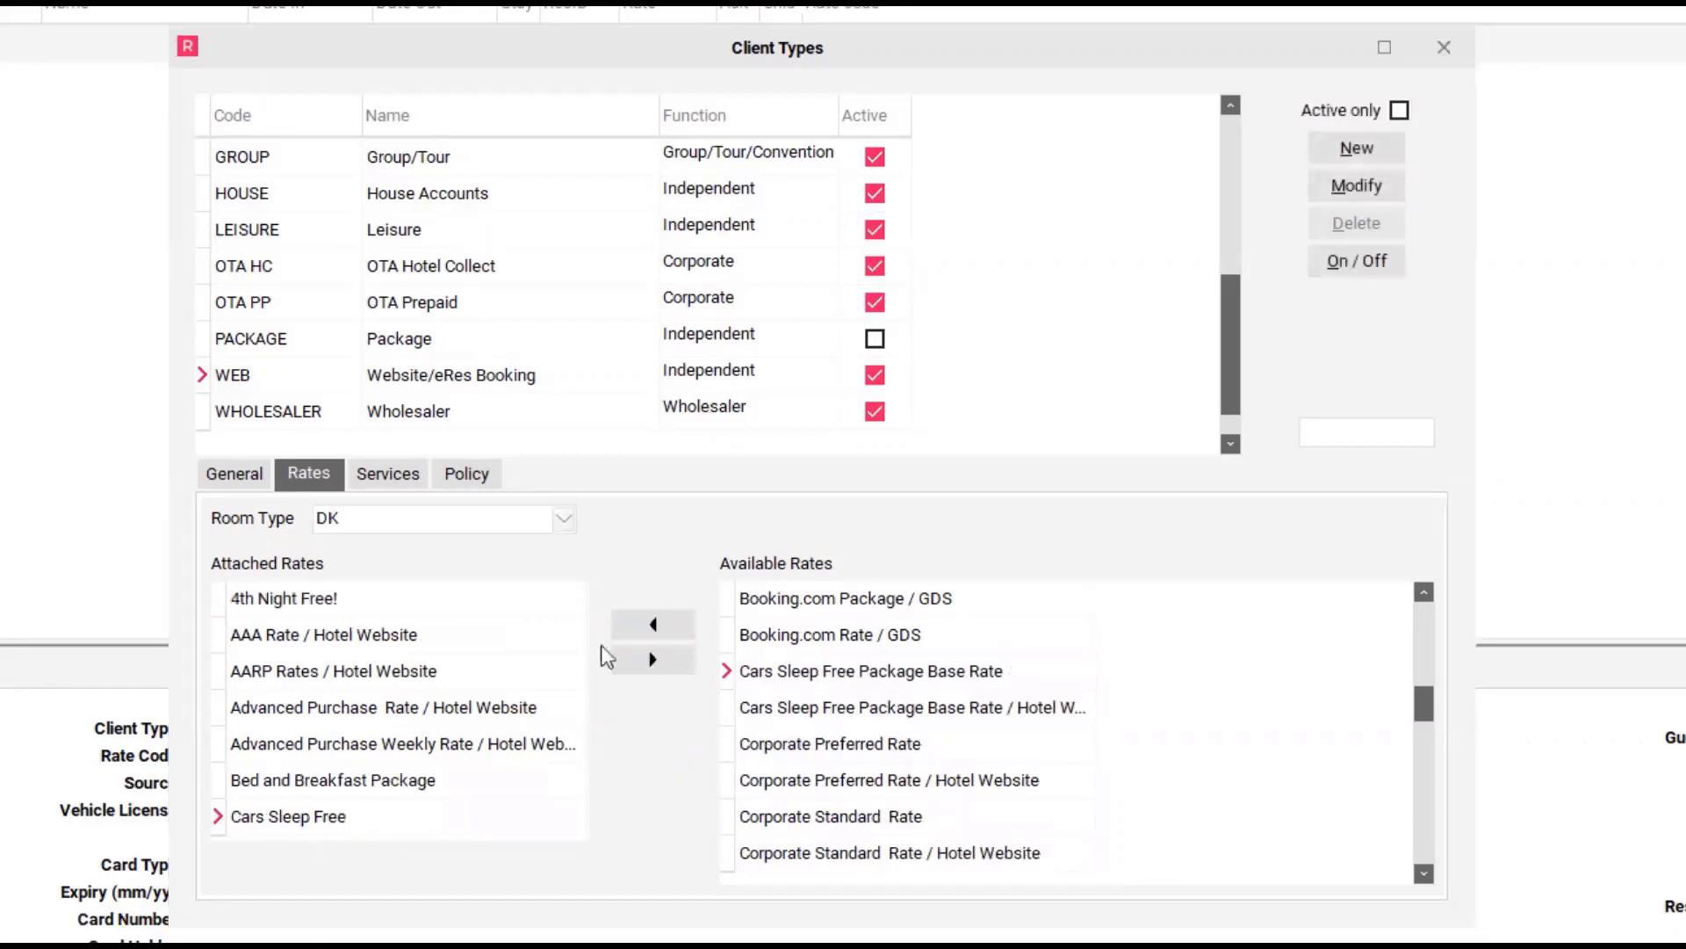
click(561, 526)
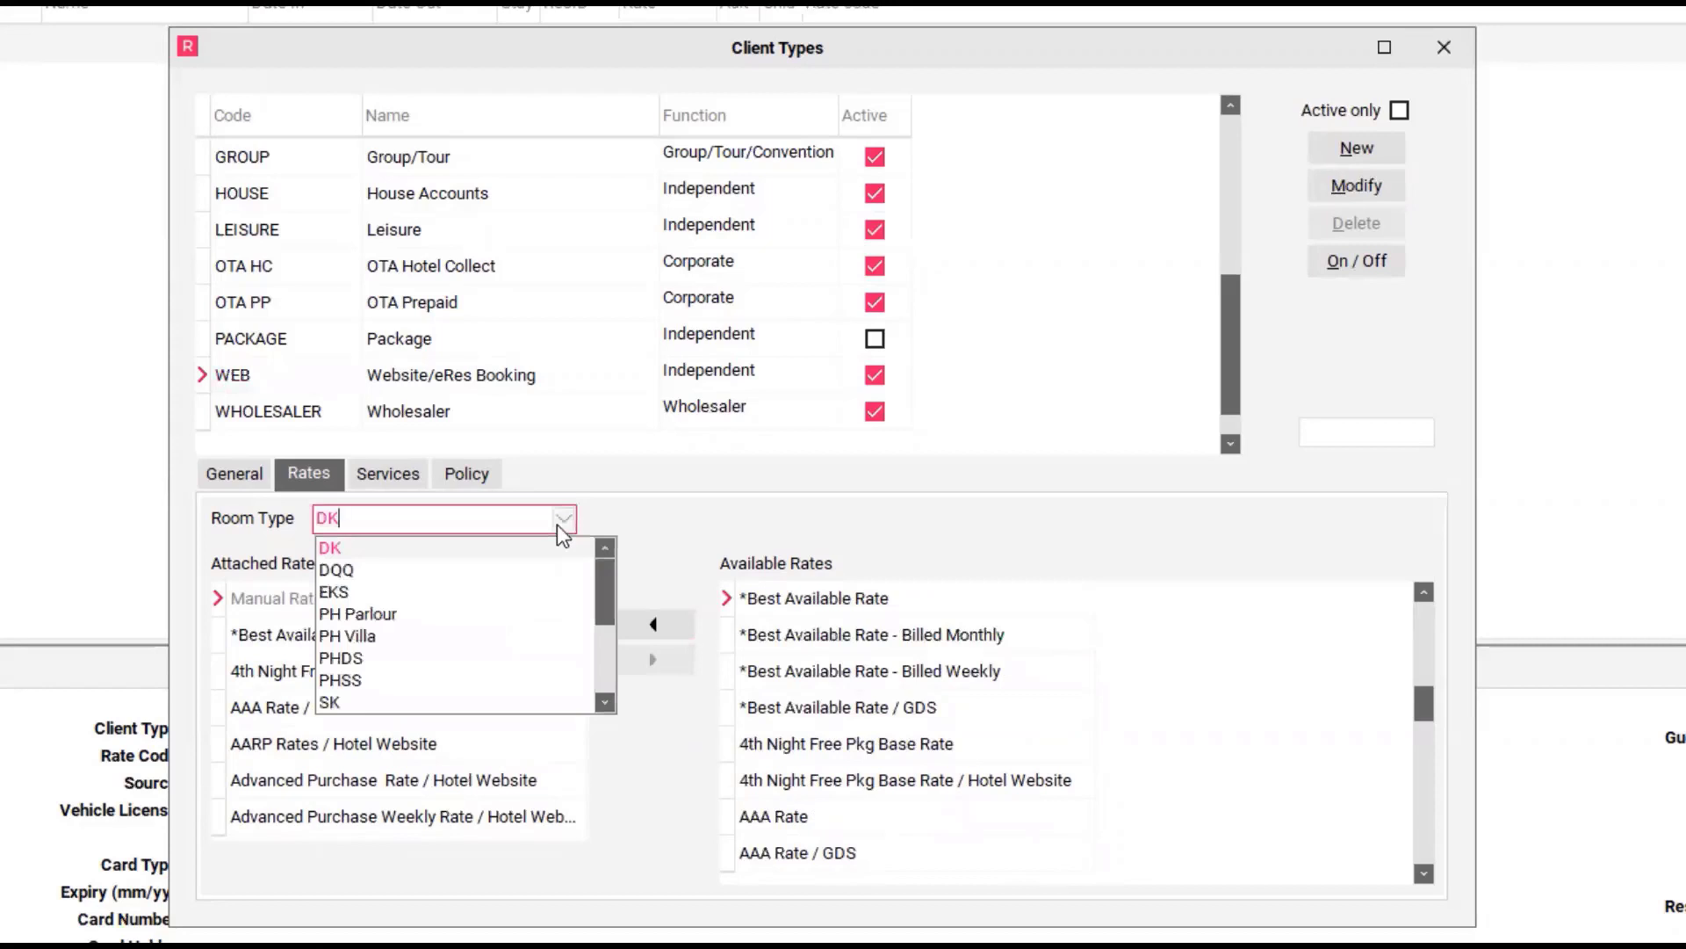
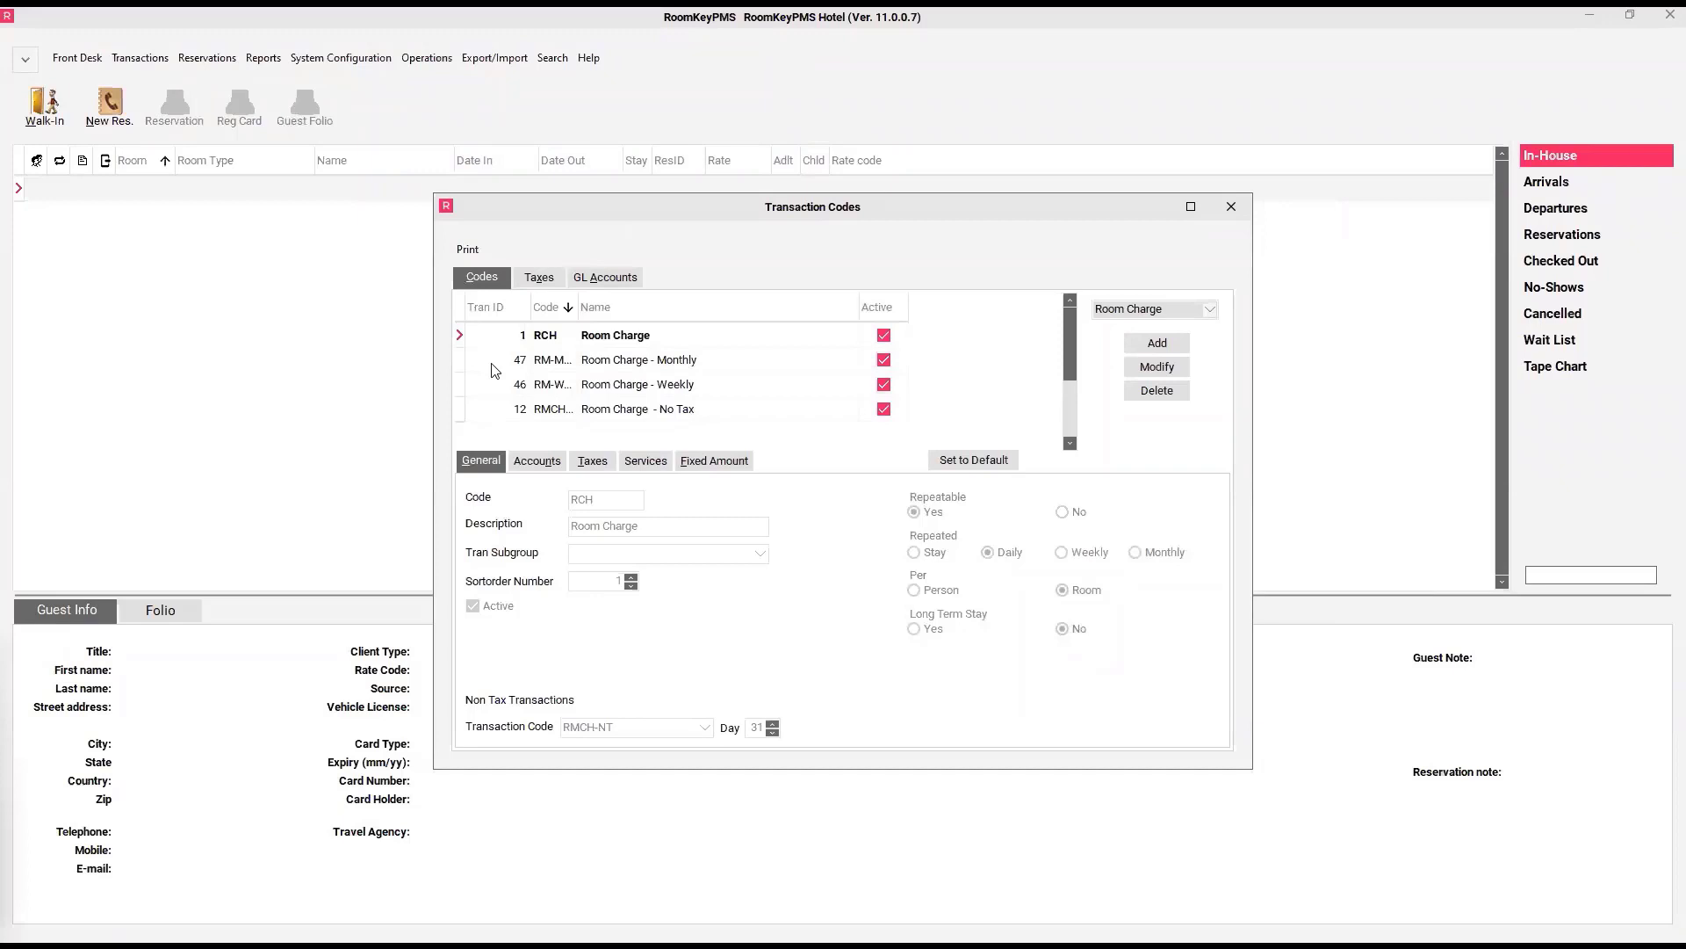
Review the Other Charge transaction codes PK-SPA and PKG-BRK, and close the transaction codes configuration
click(1167, 310)
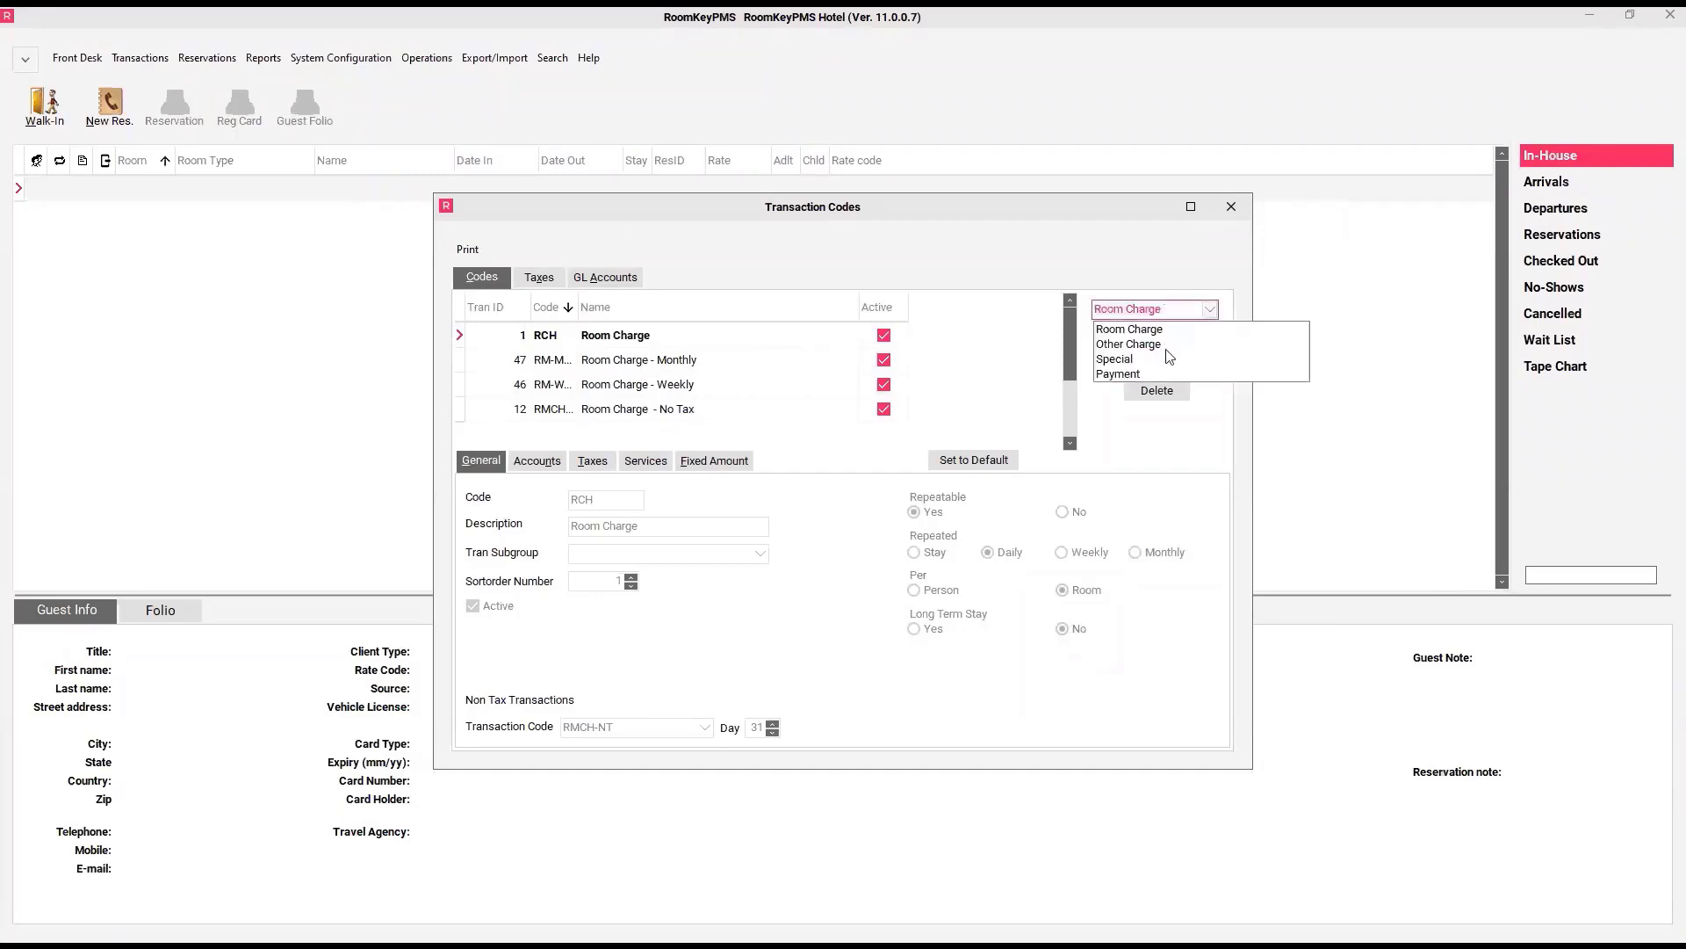
click(1167, 347)
scroll(748, 364, down, 5)
click(748, 362)
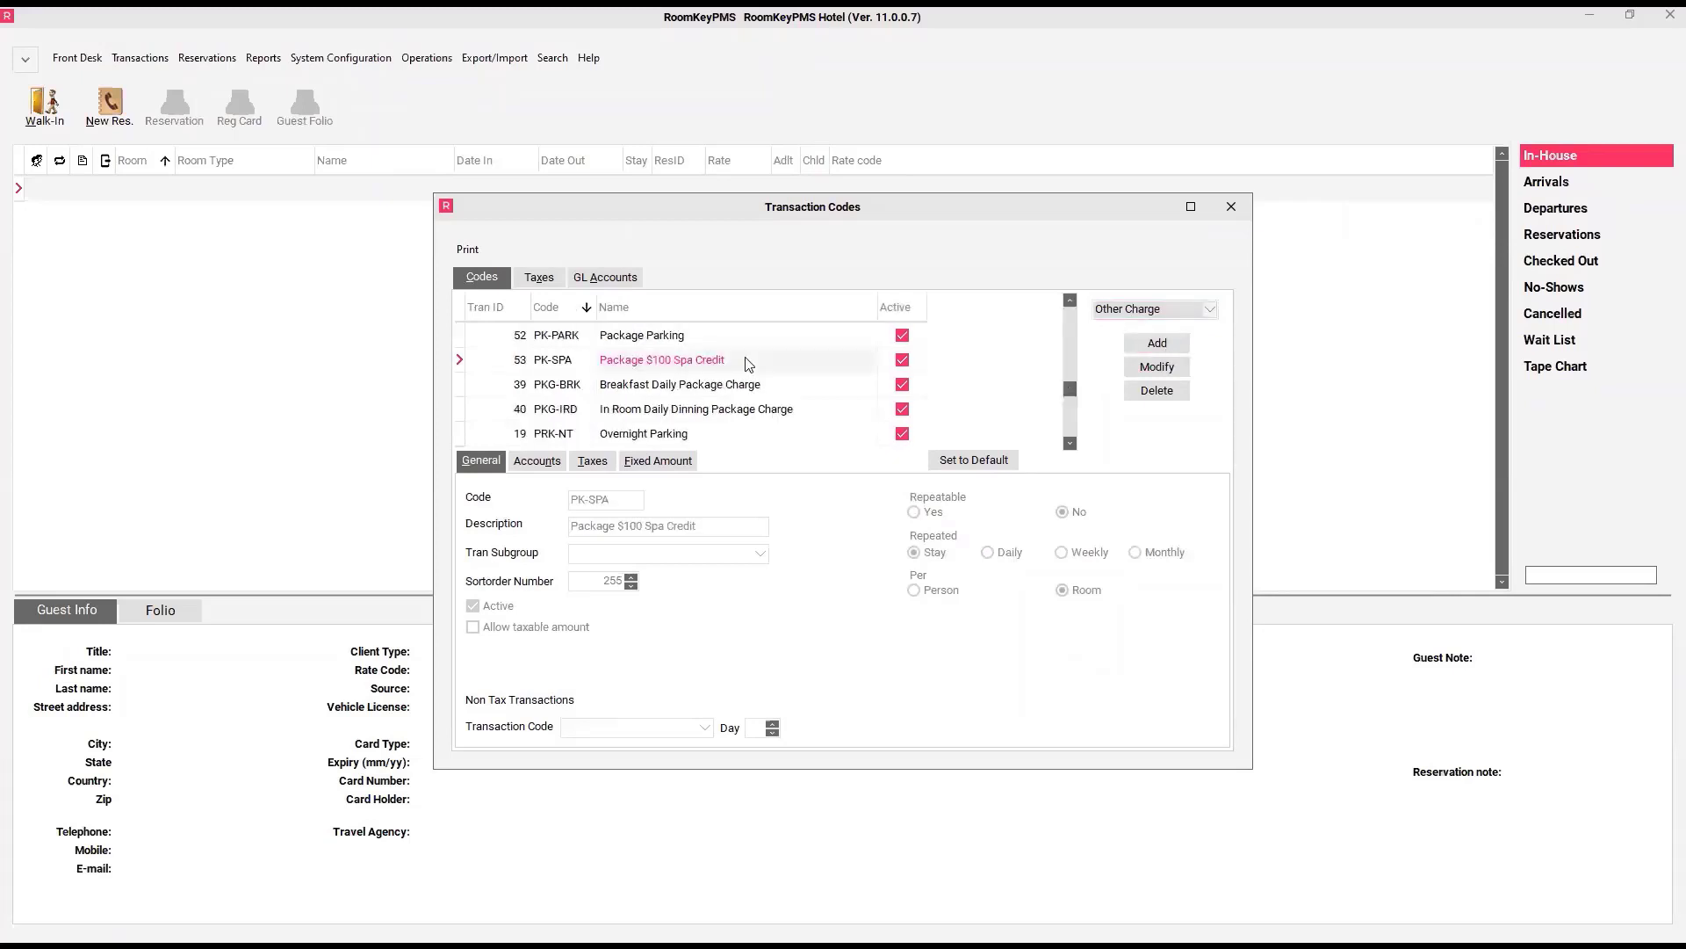
click(754, 392)
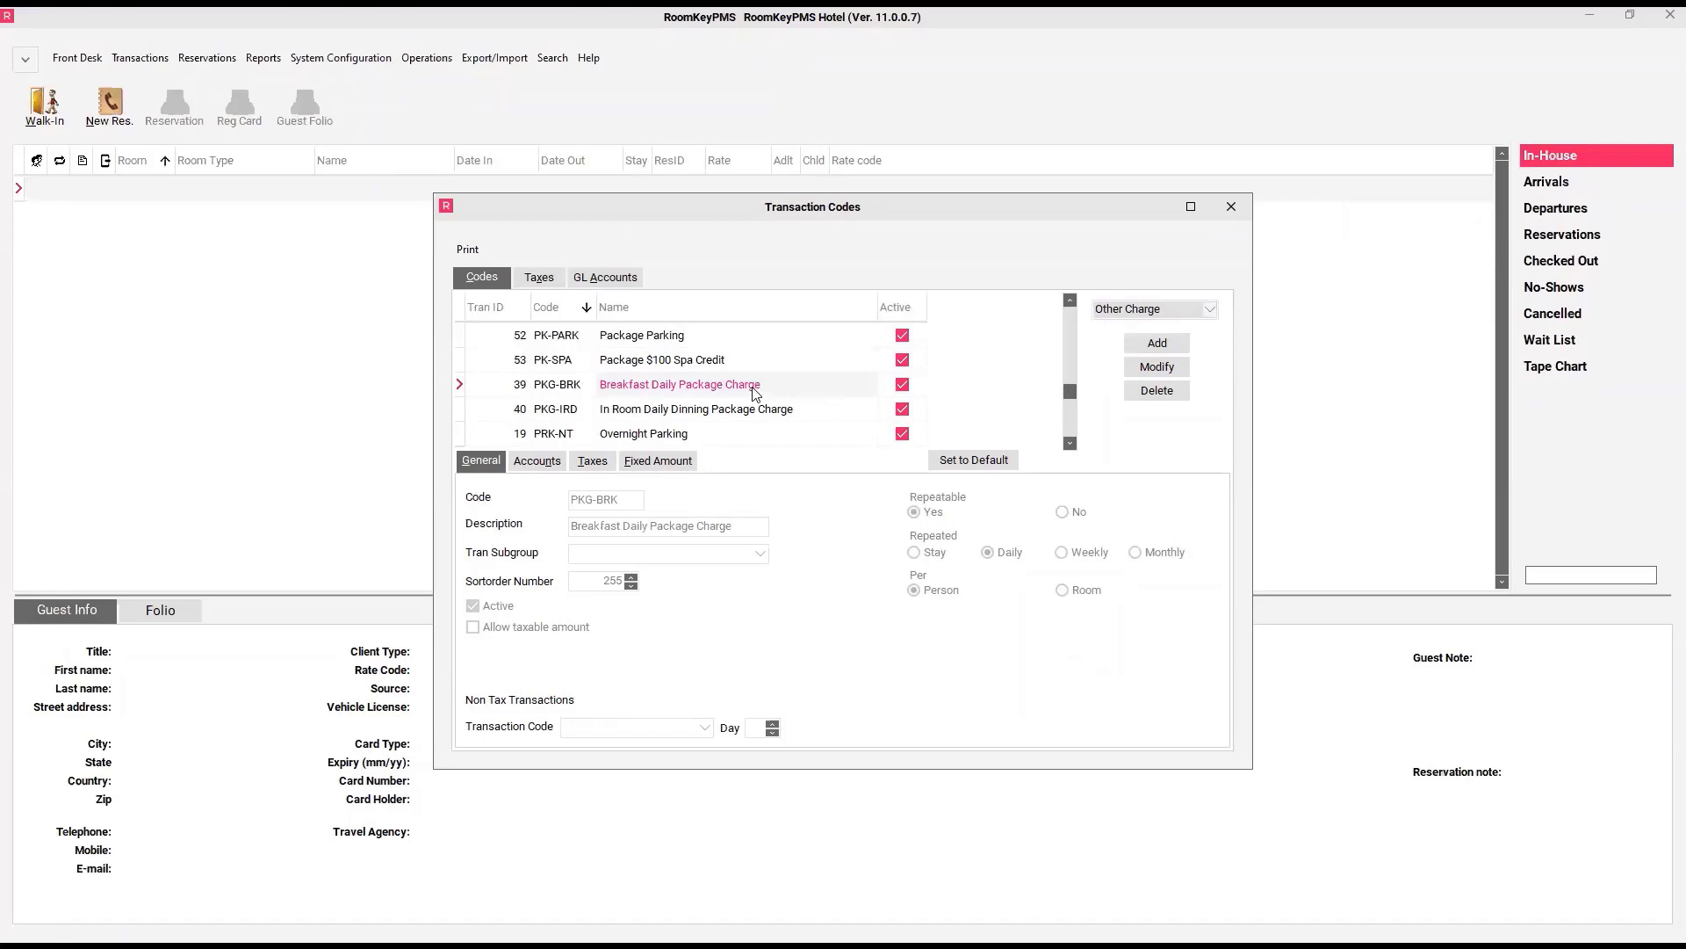
click(1230, 206)
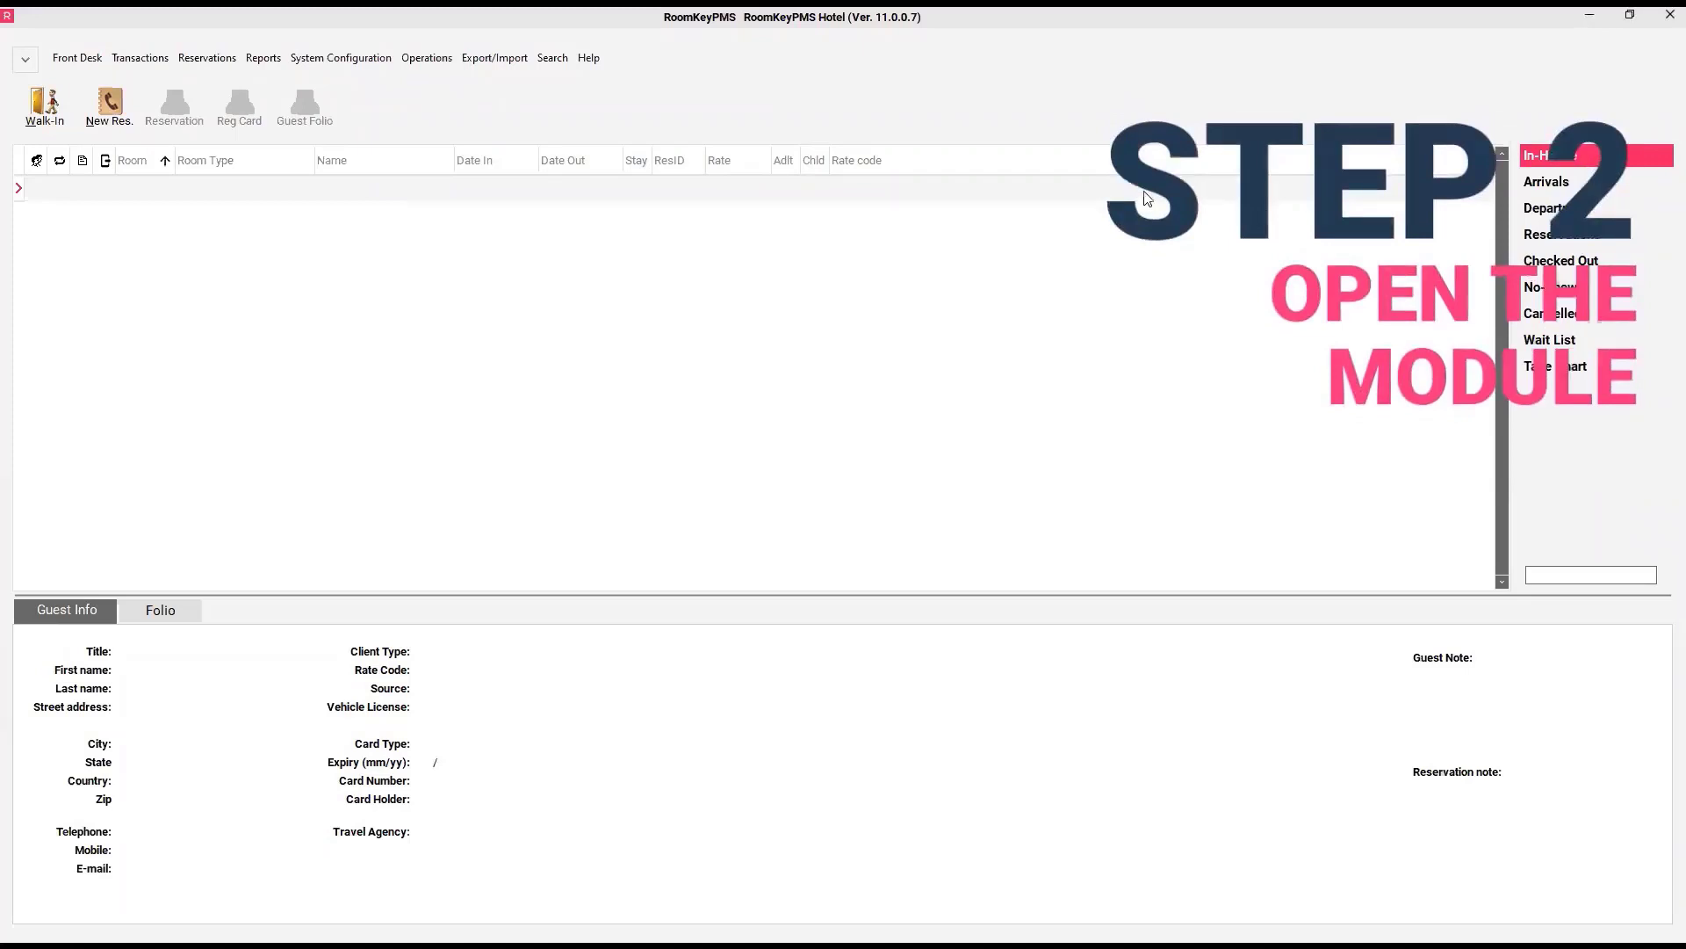
Open the Packages and Inclusions configuration and start a new package
click(375, 65)
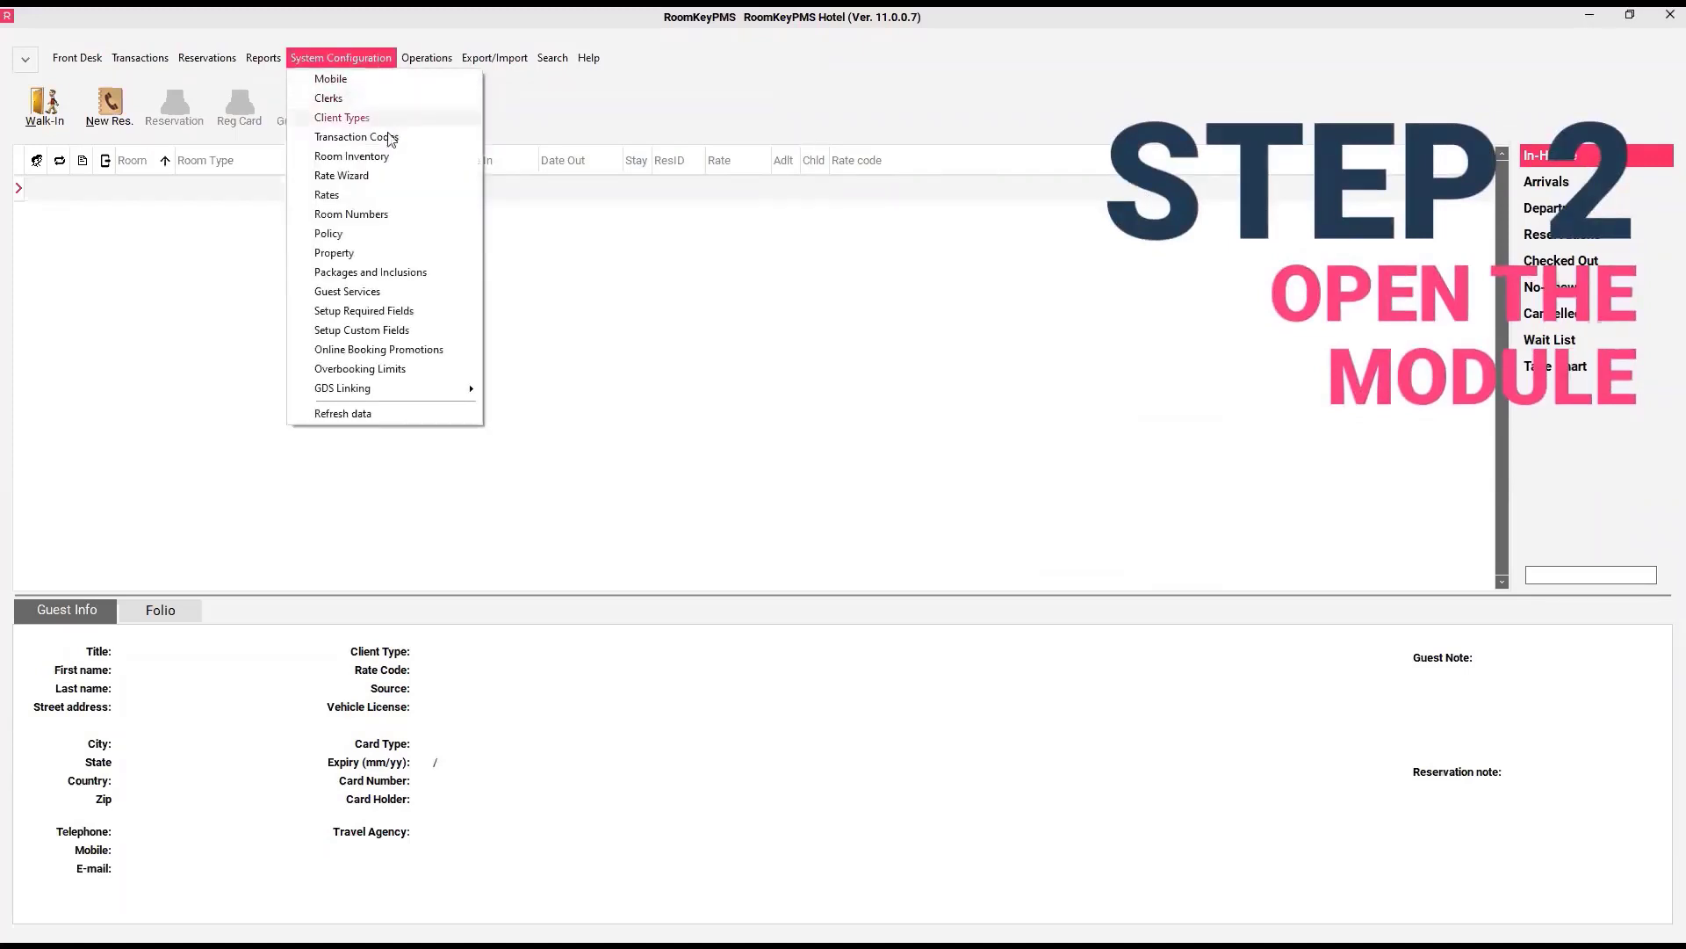
click(409, 280)
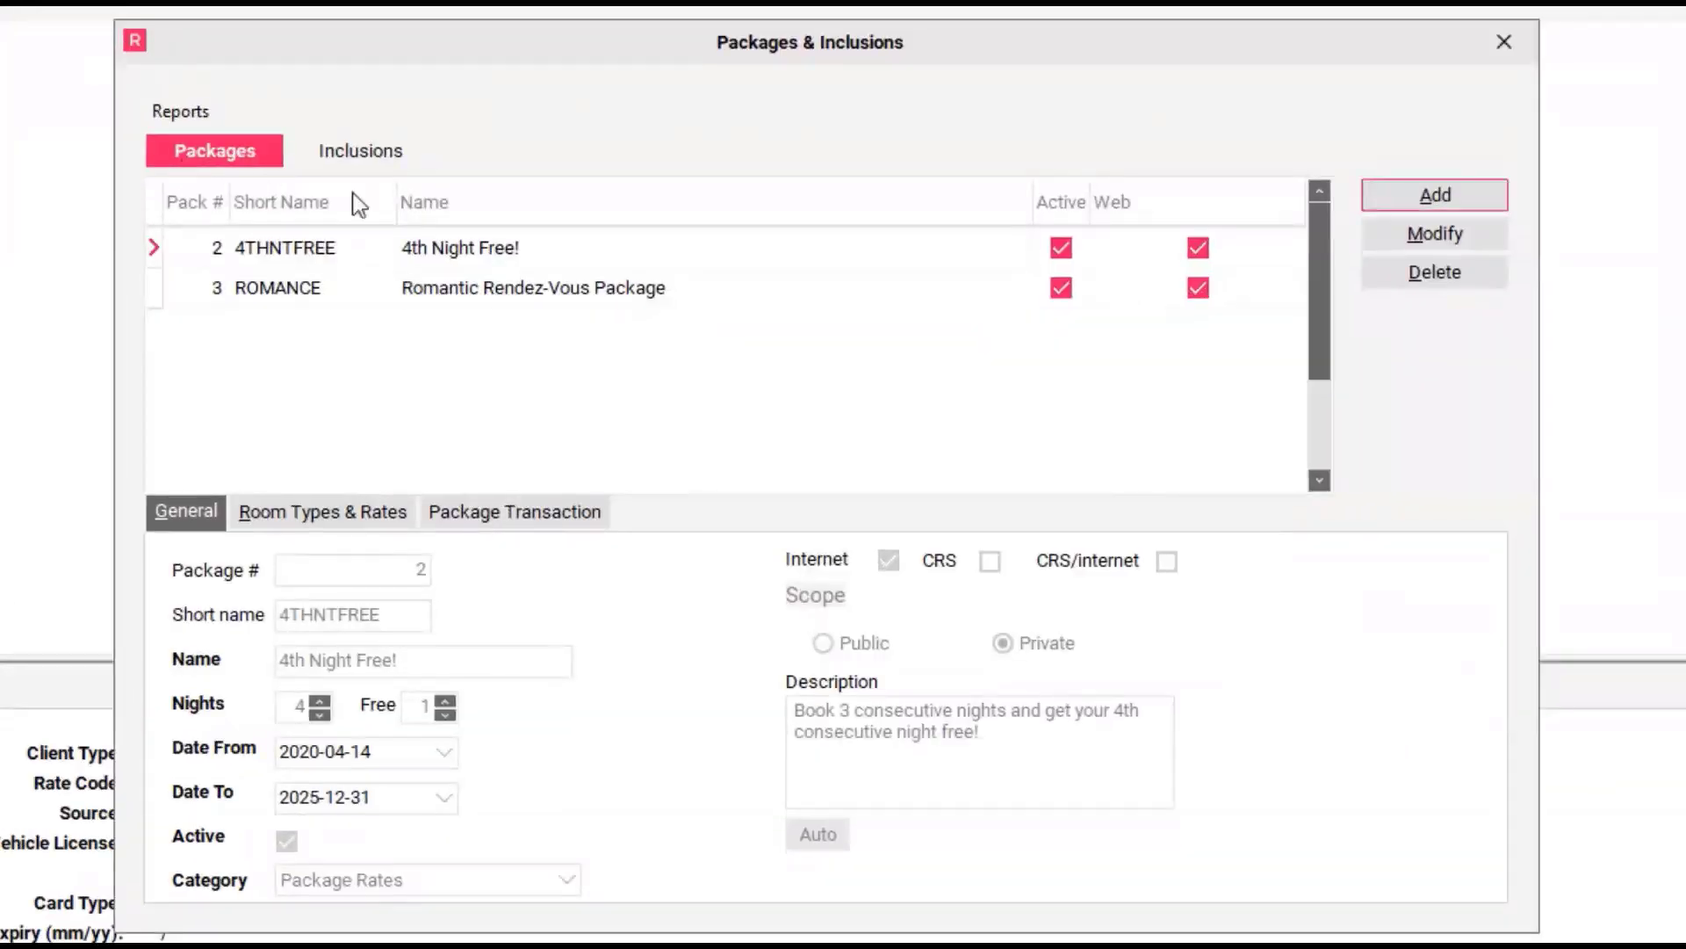
click(1487, 194)
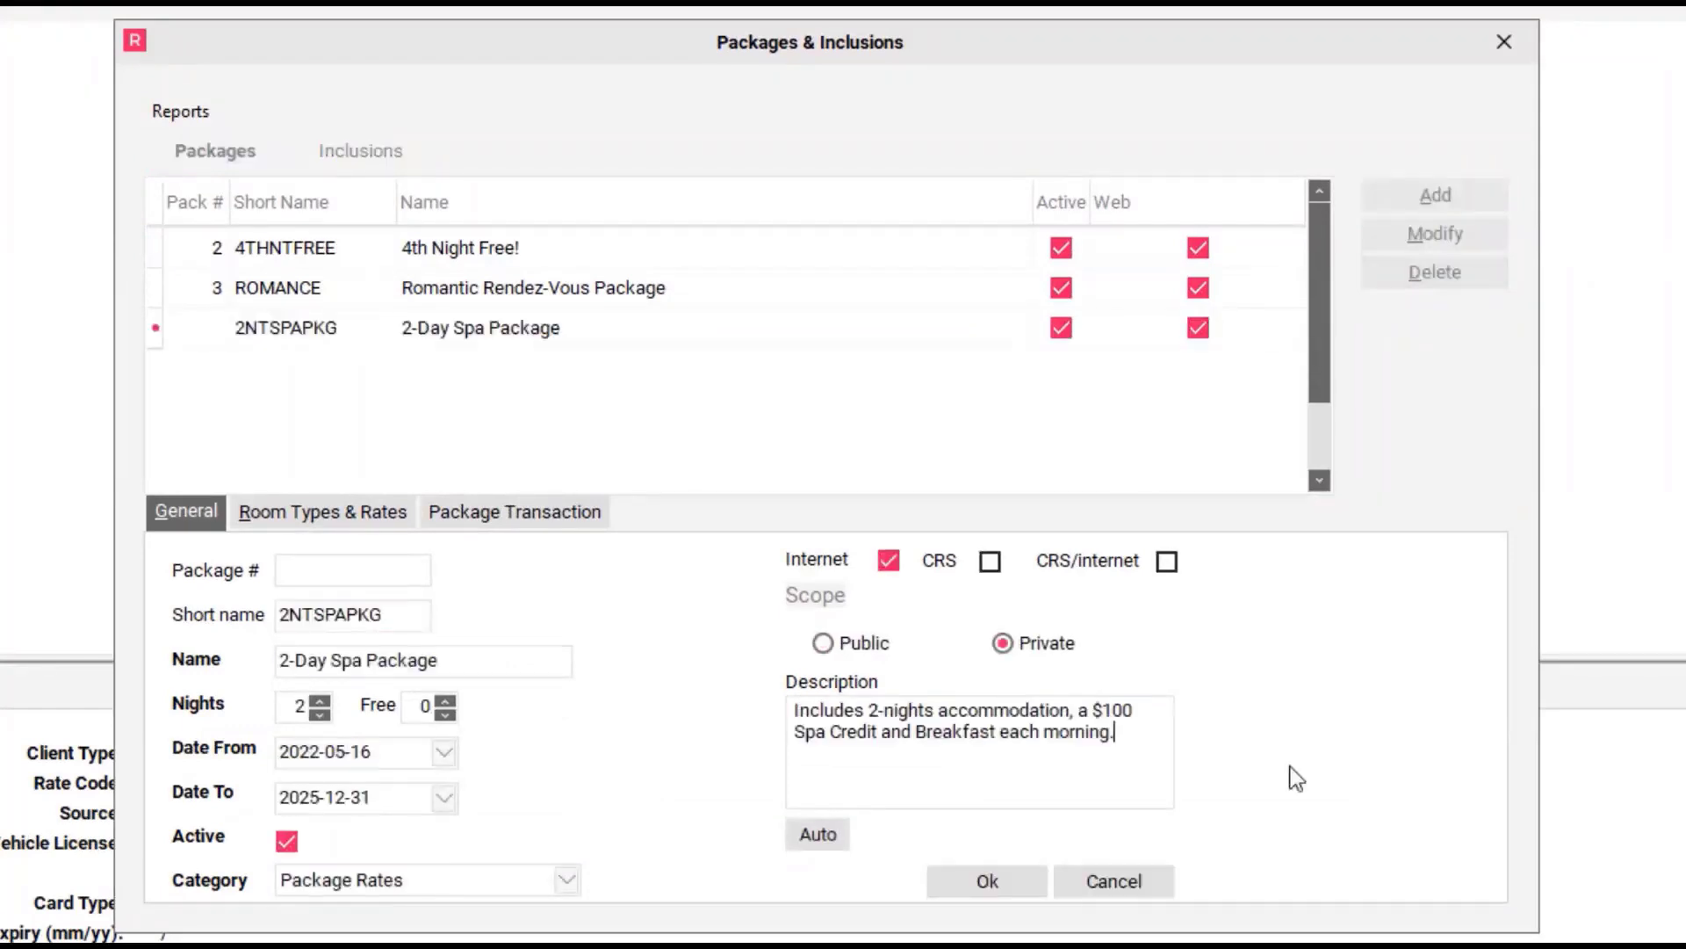
Save it as 2NTSPAPKG, 2-Day Spa Package: 2 nights, 2022-05-16 to 2025-12-31, Package Rates, Internet, Private, describing the accommodation, $100 Spa Credit and breakfast each morning
click(474, 660)
click(1002, 644)
click(999, 877)
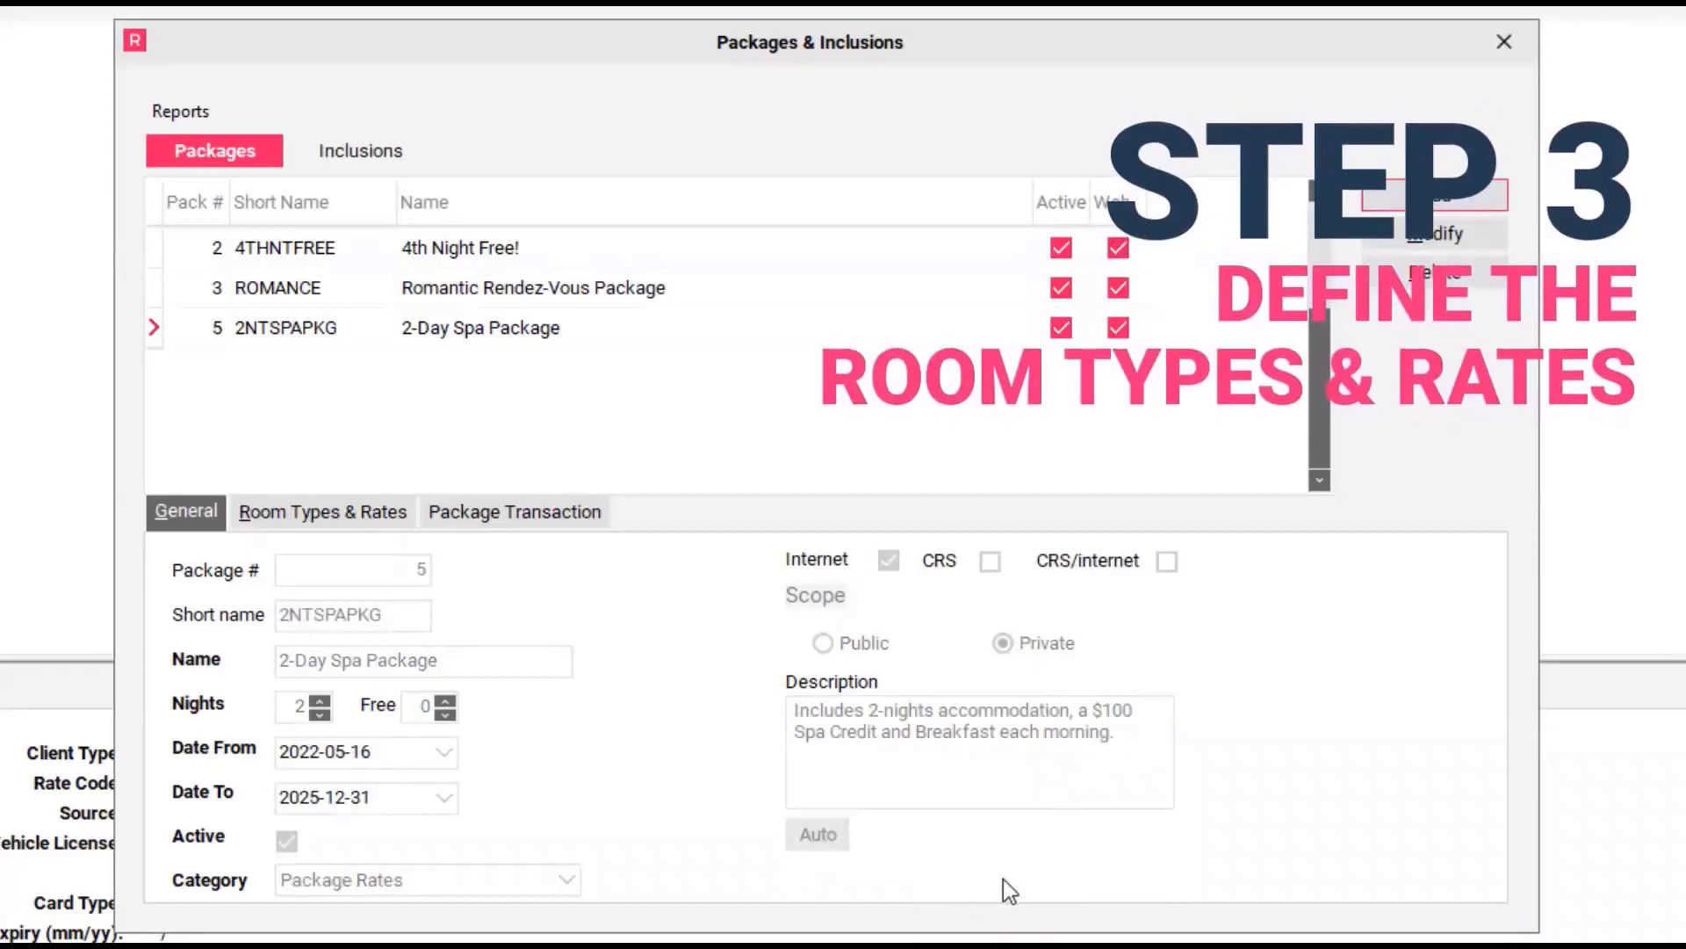
Include room types SQQ, SK, DQQ, DK, EKS, PH Villa and PHSS in the package with the 2-Day Spa Package Base Rate and post them
click(351, 514)
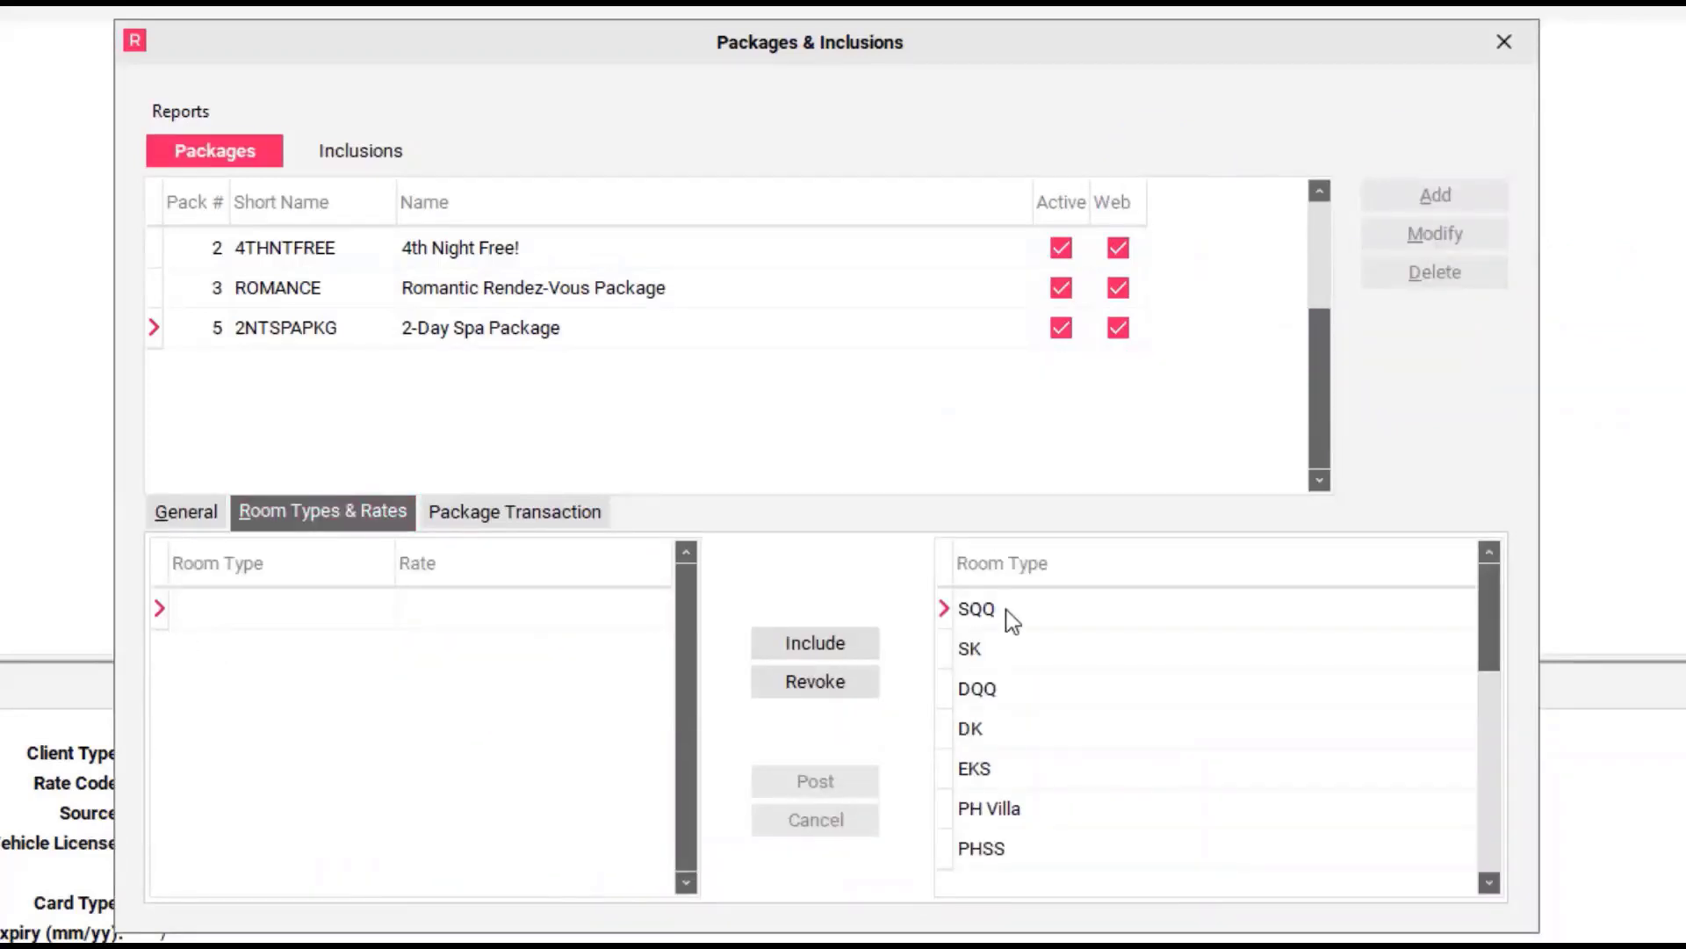
click(858, 655)
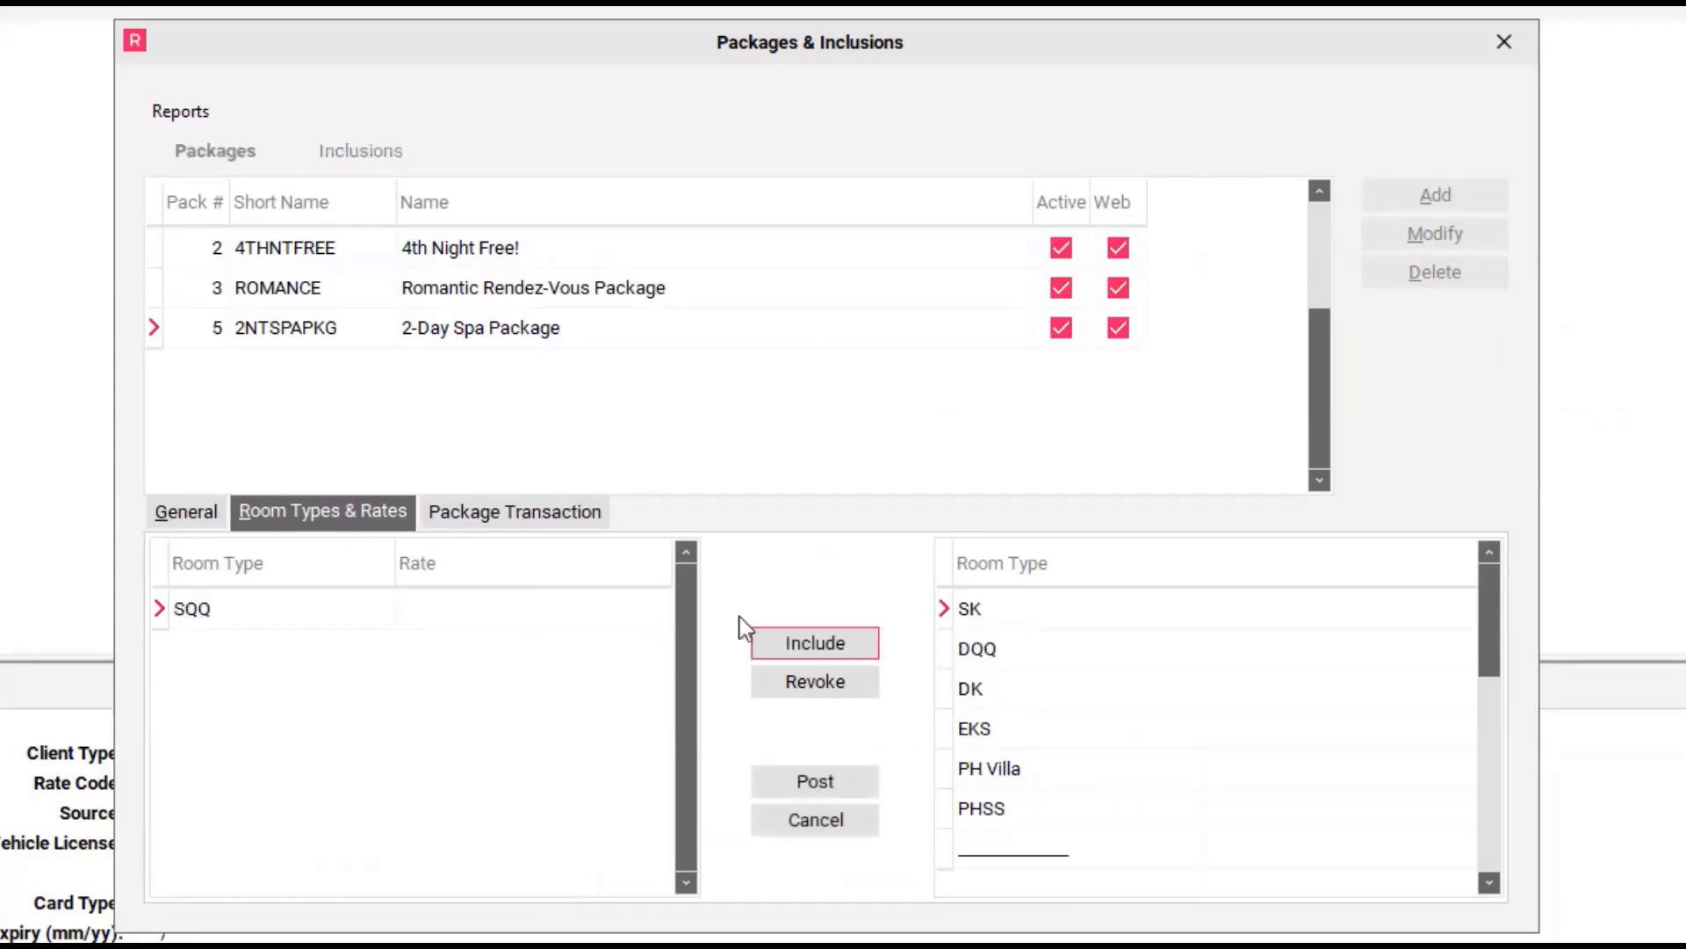
click(592, 615)
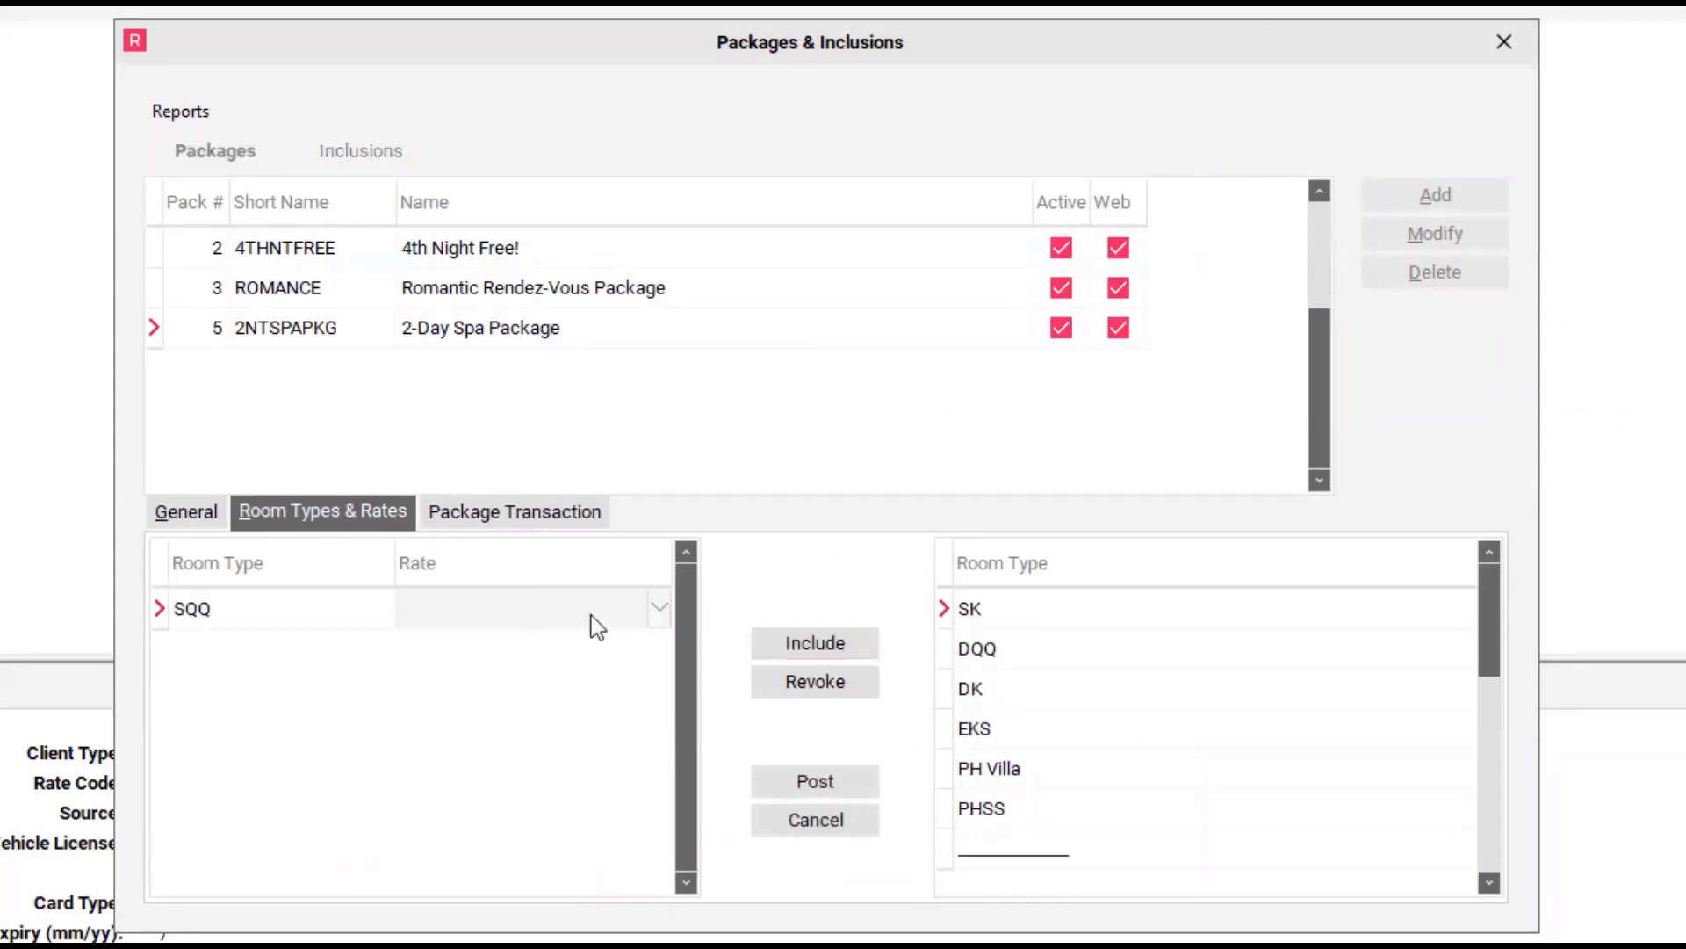
click(659, 610)
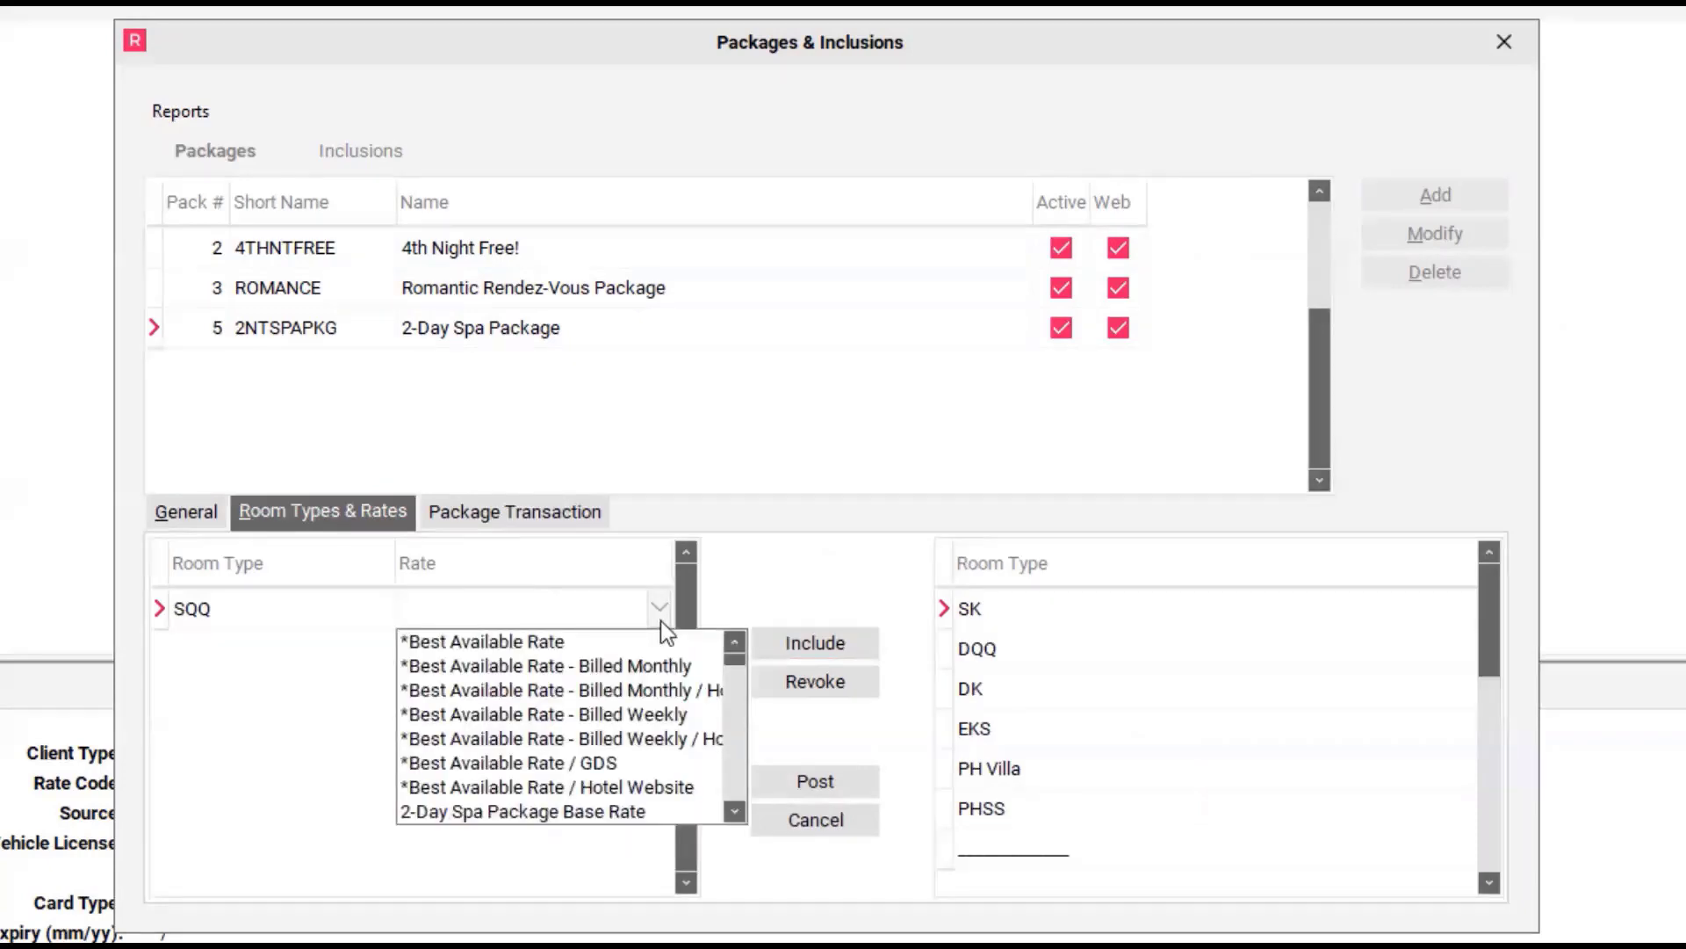
click(578, 813)
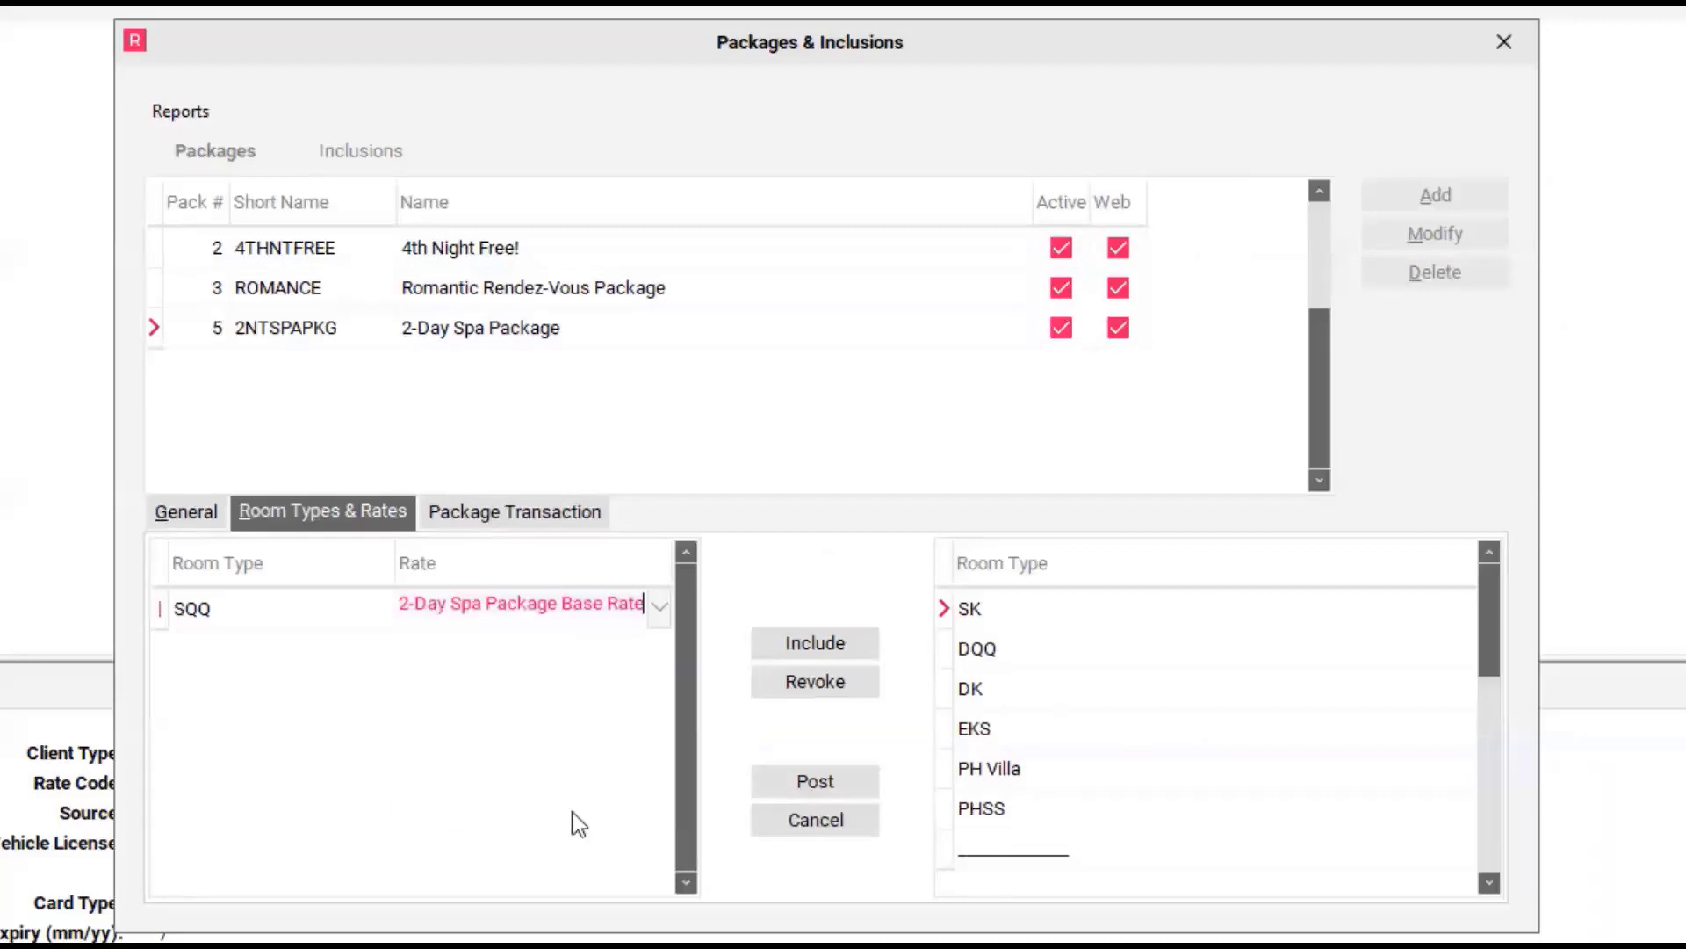
click(794, 780)
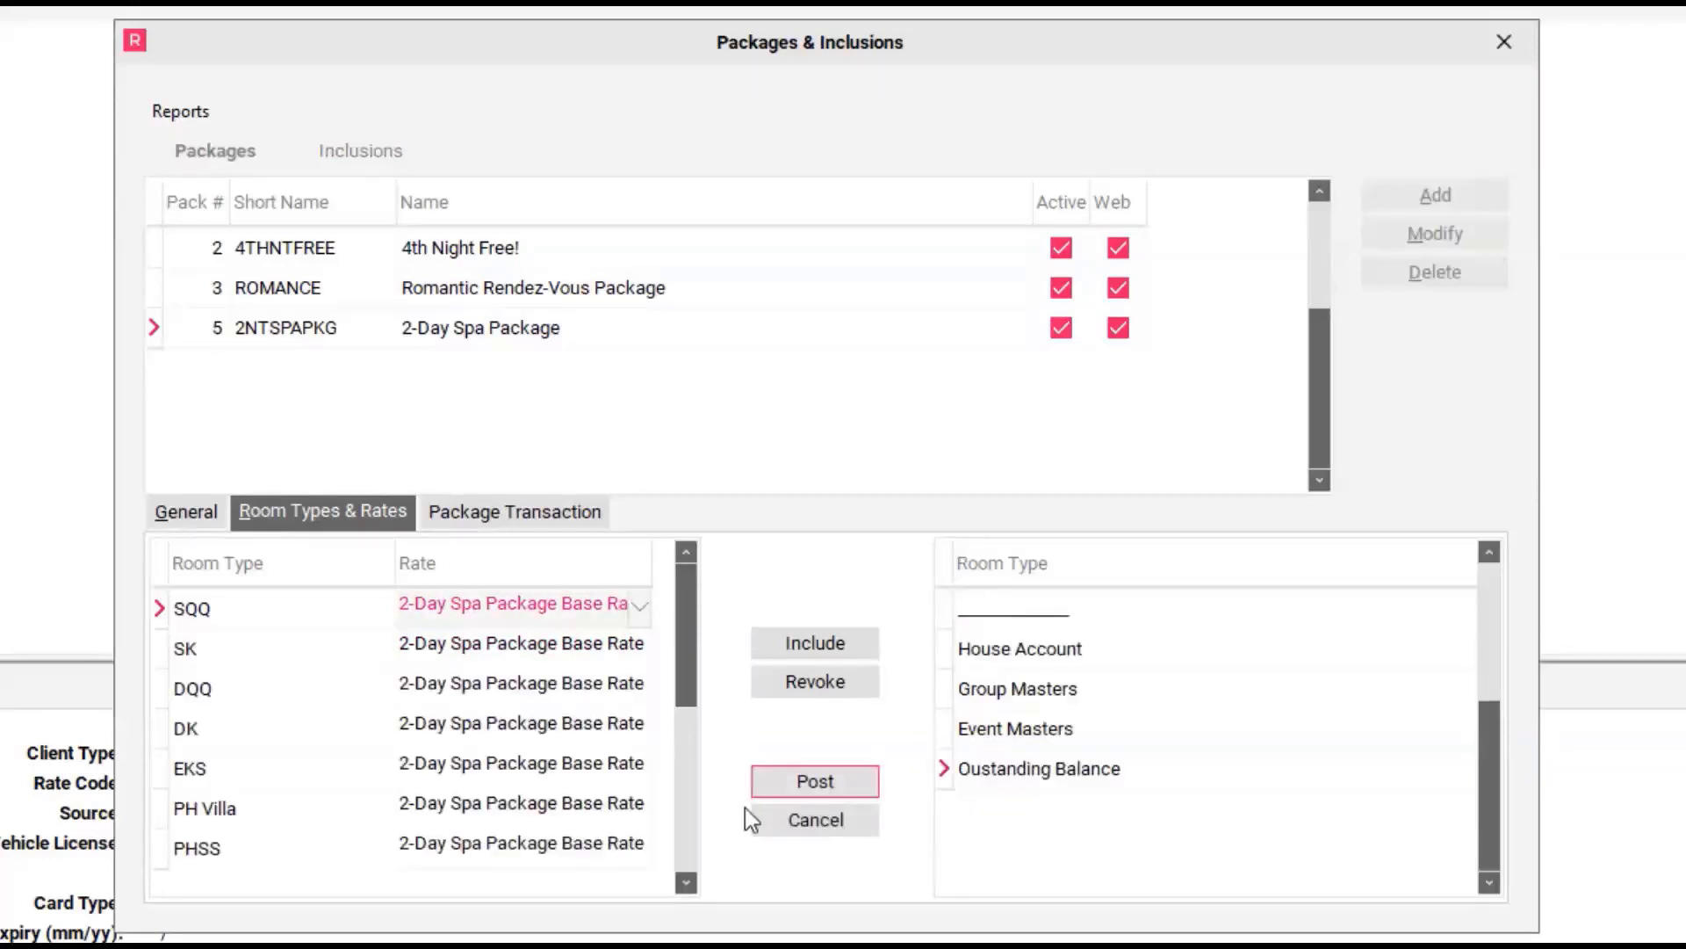
click(813, 781)
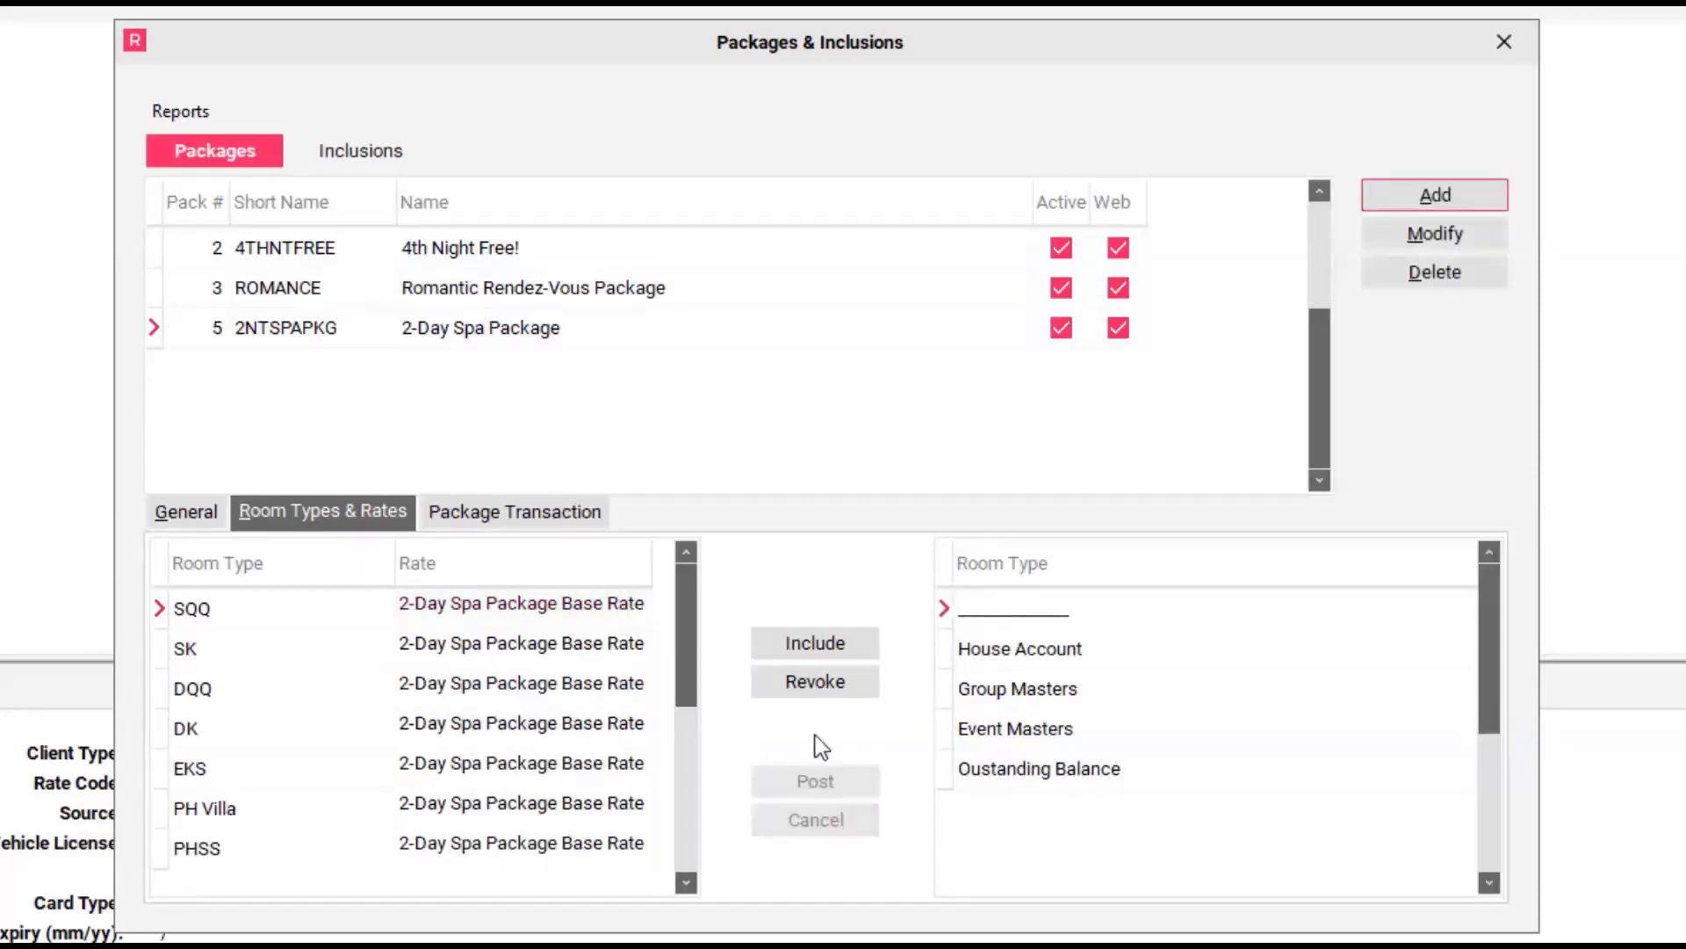
Include the RCH Room Charge, PK-SPA Package $100 Spa Credit and PKG-BRK Breakfast Daily Package Charge codes in the package transactions
click(591, 524)
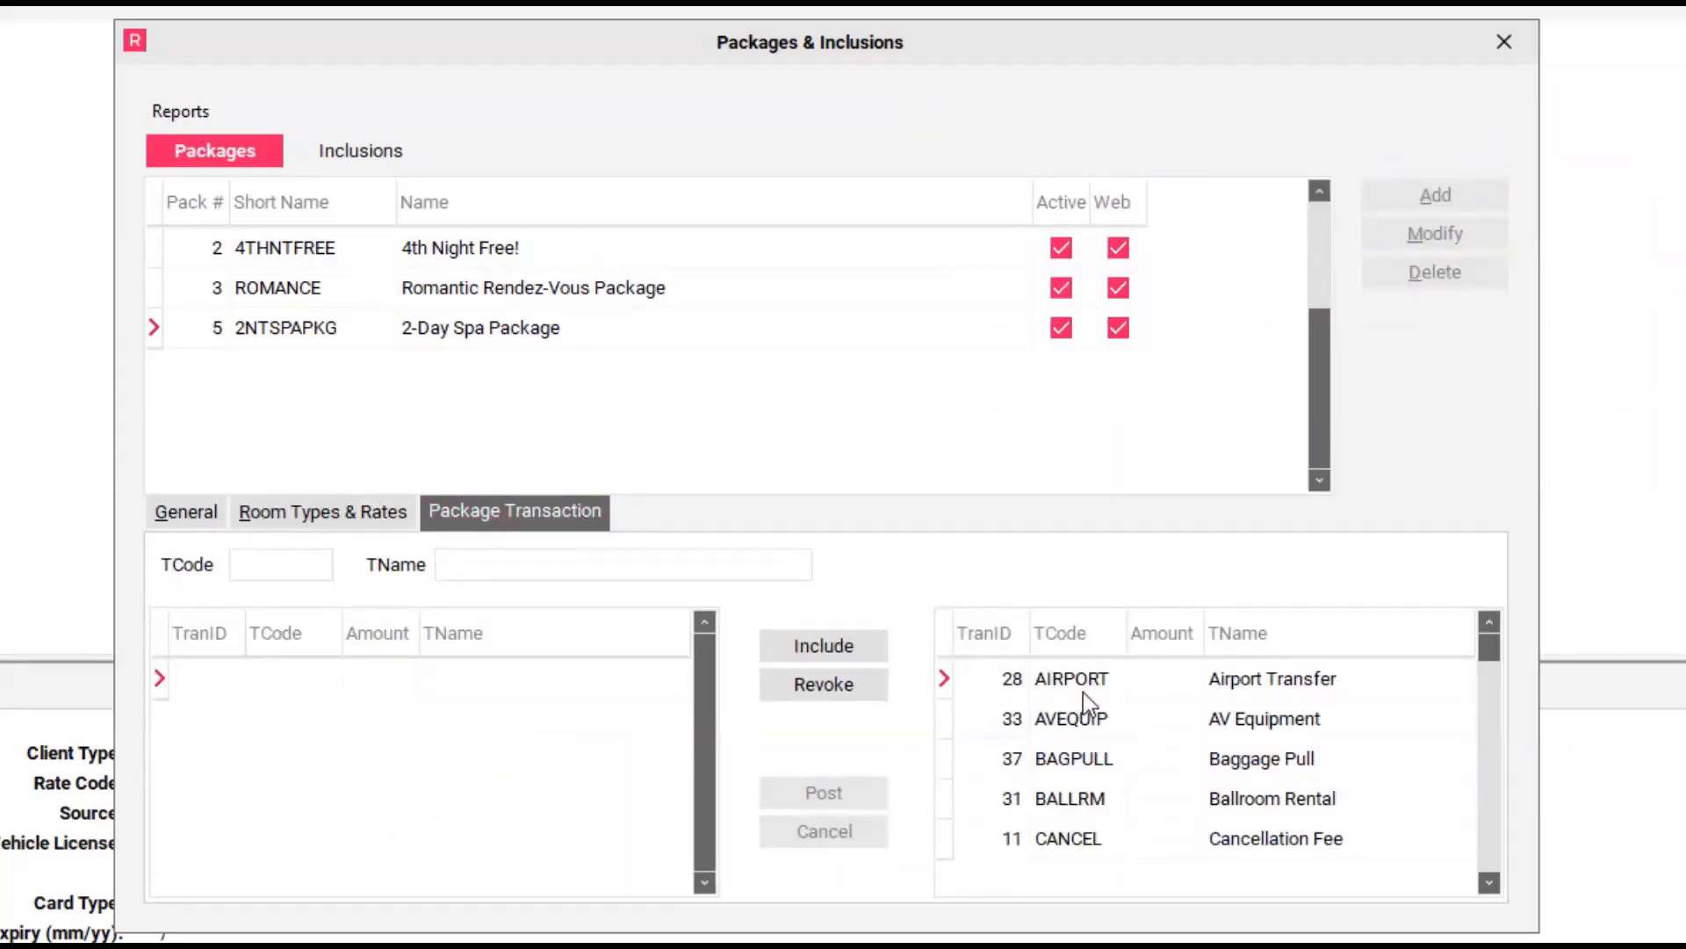
scroll(1087, 703, down, 5)
click(1088, 716)
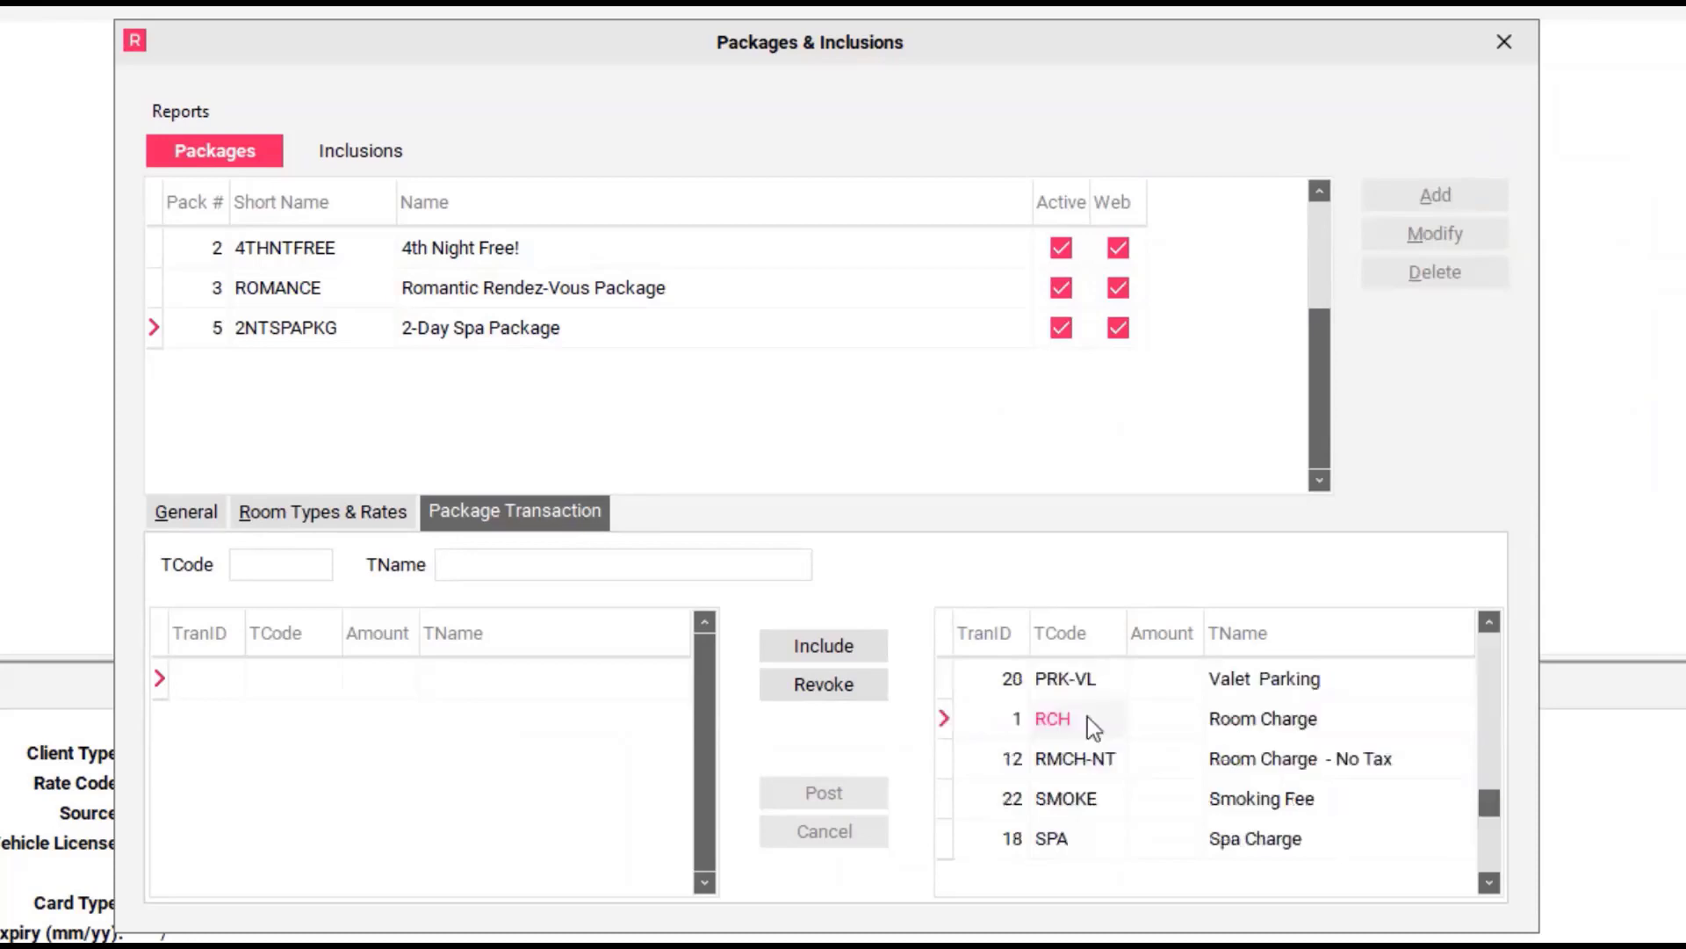
click(866, 645)
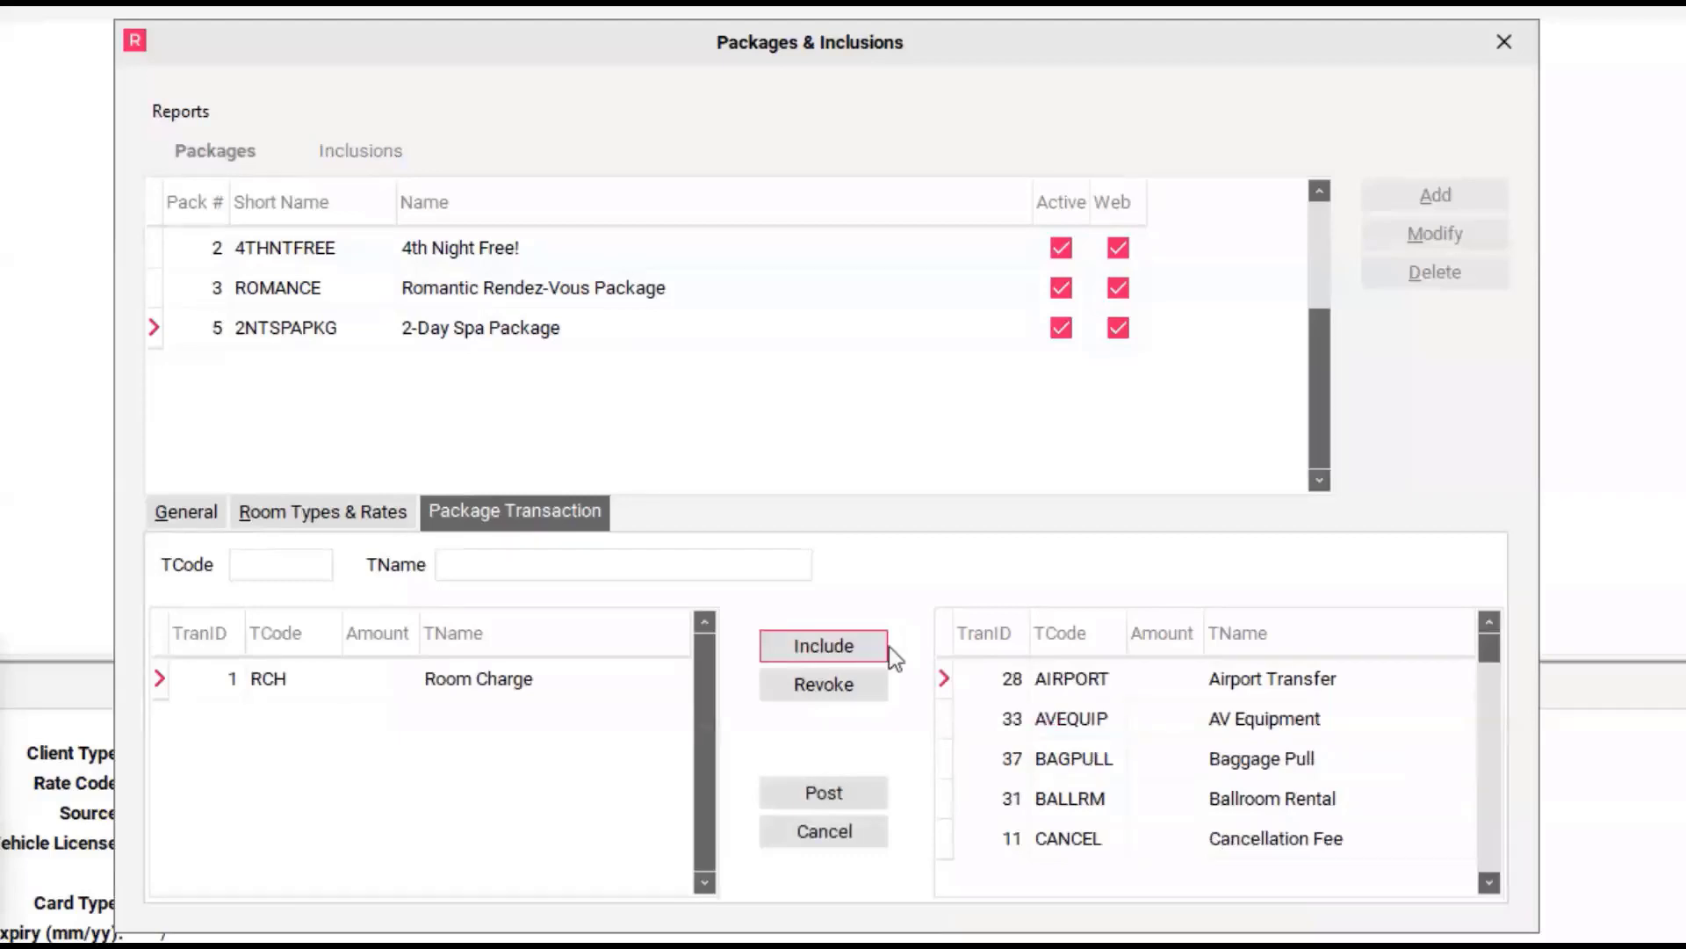
scroll(1405, 764, down, 10)
click(1440, 761)
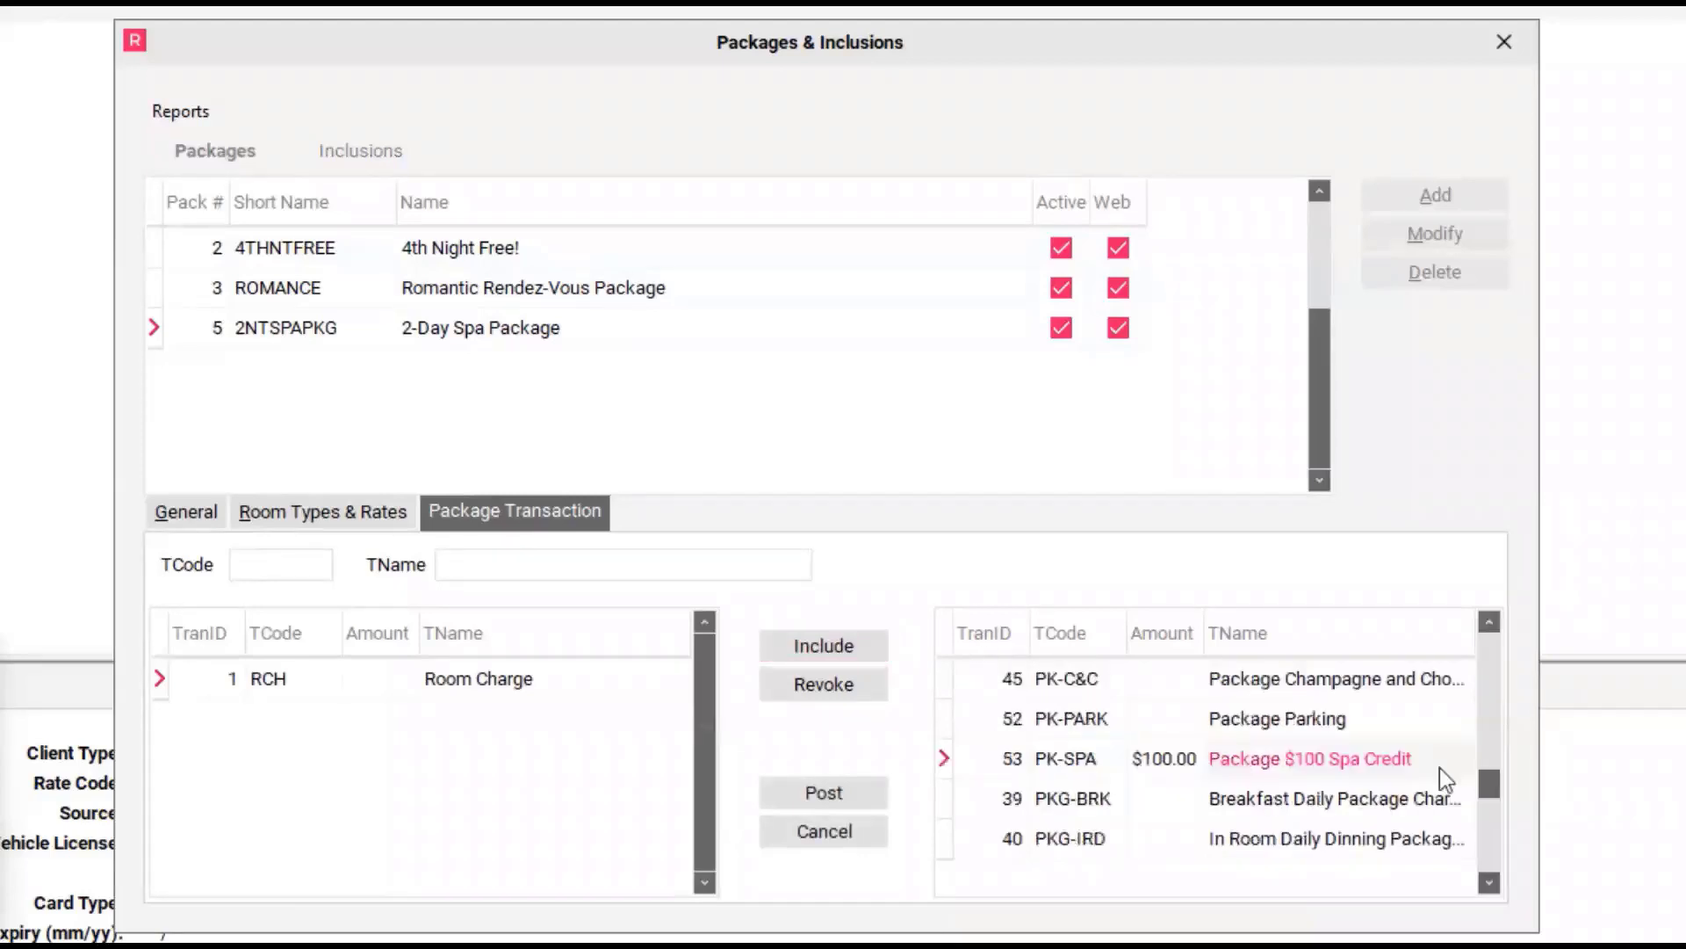
click(824, 646)
click(1382, 758)
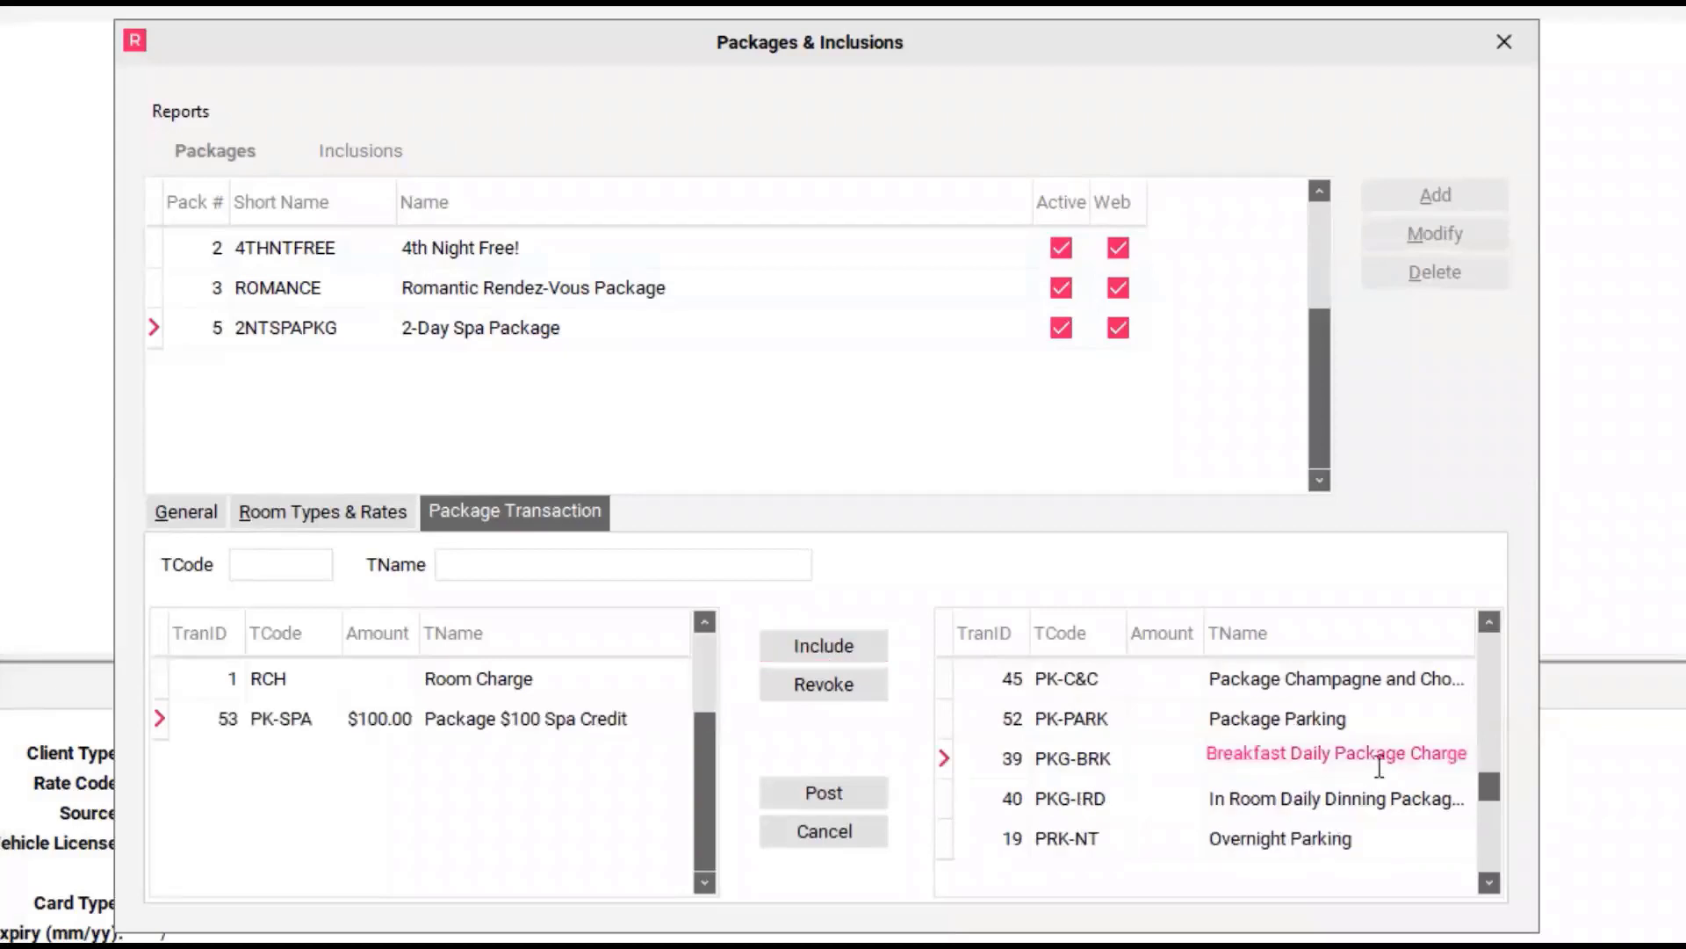
click(838, 655)
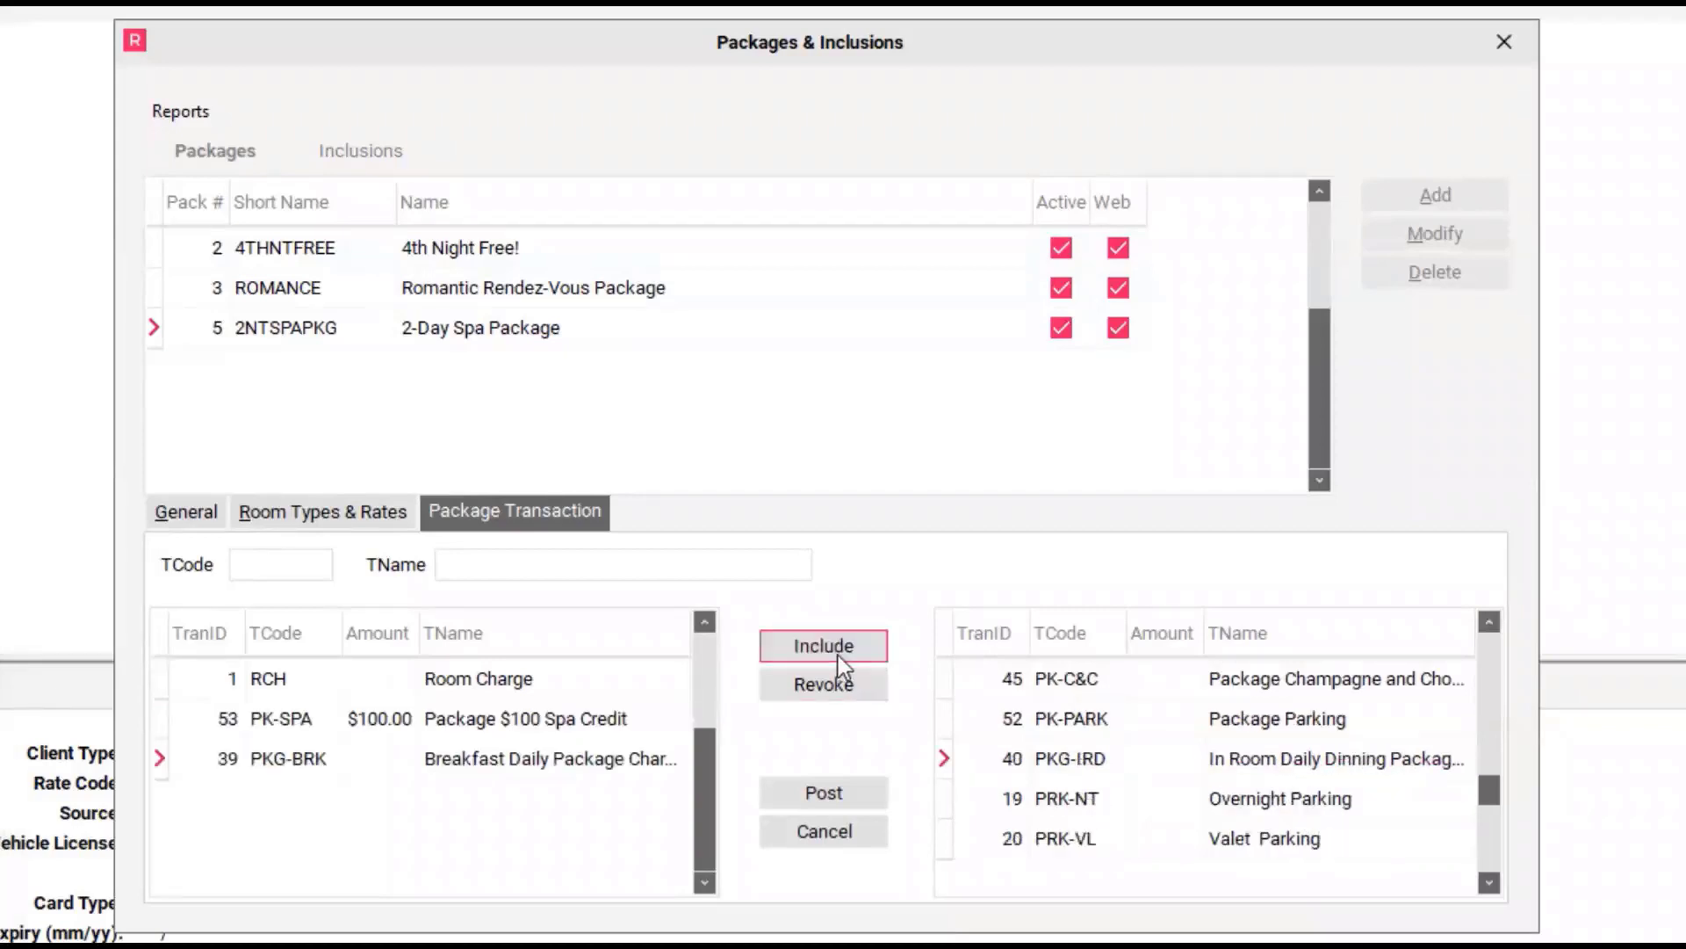
Set the PKG-BRK amount to 14.00, name the package transaction 2NTSPAPKG, 2-Day Spa Package, post it and close the packages configuration
click(395, 762)
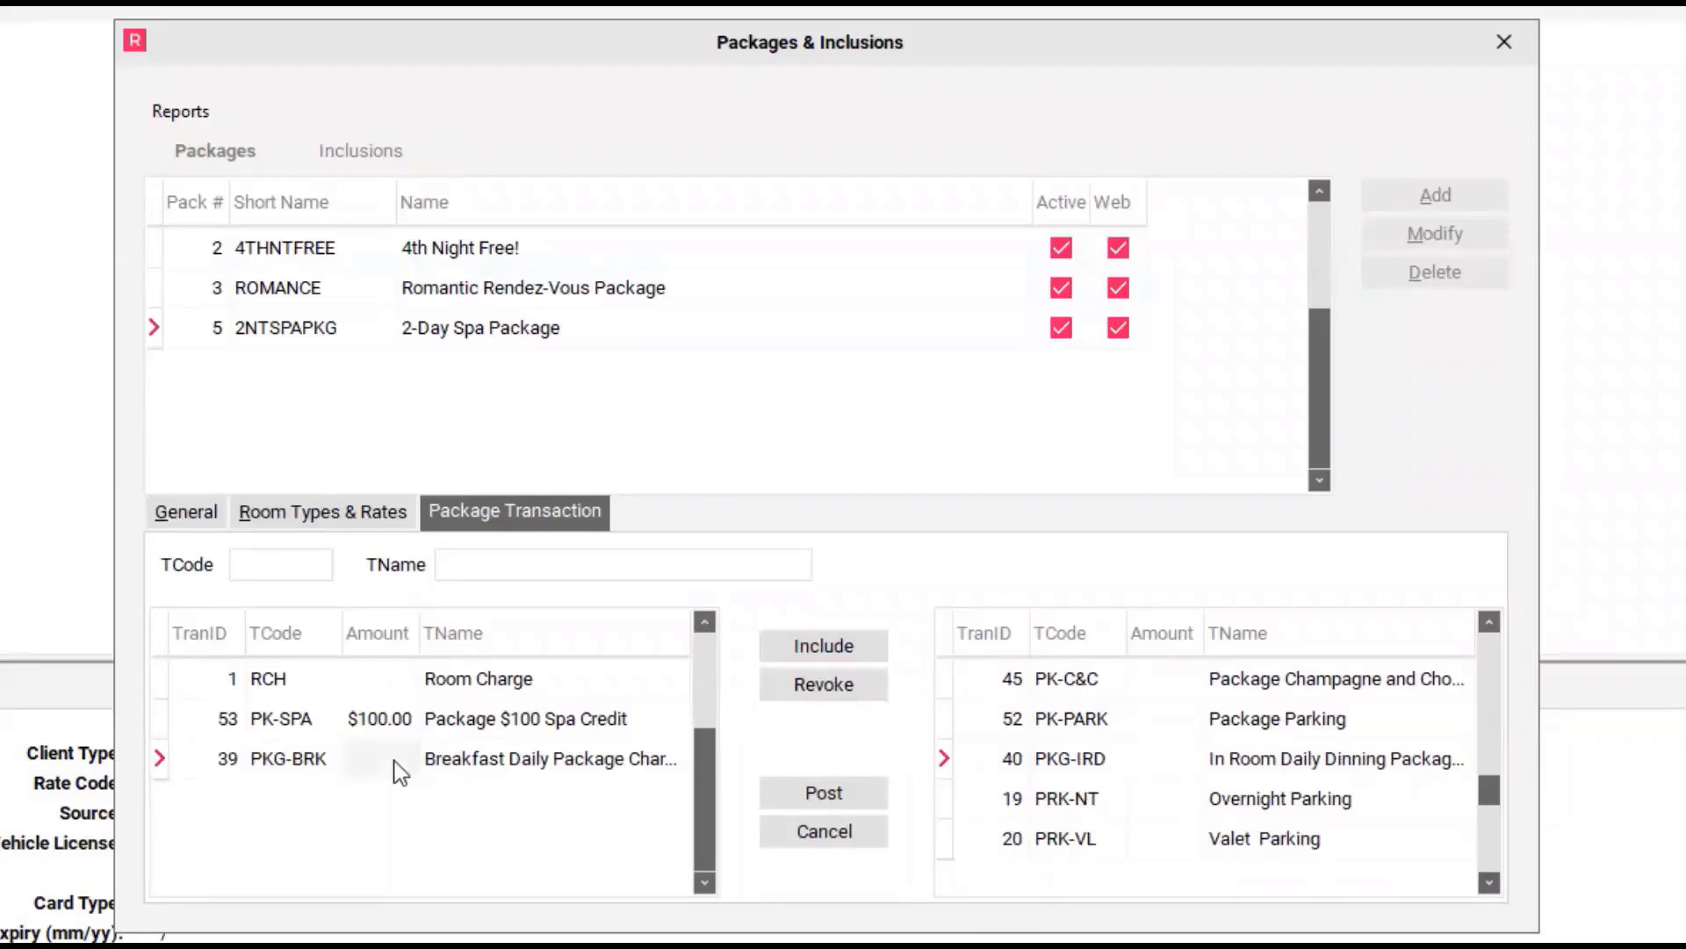
text(14.00)
key(Return)
click(306, 565)
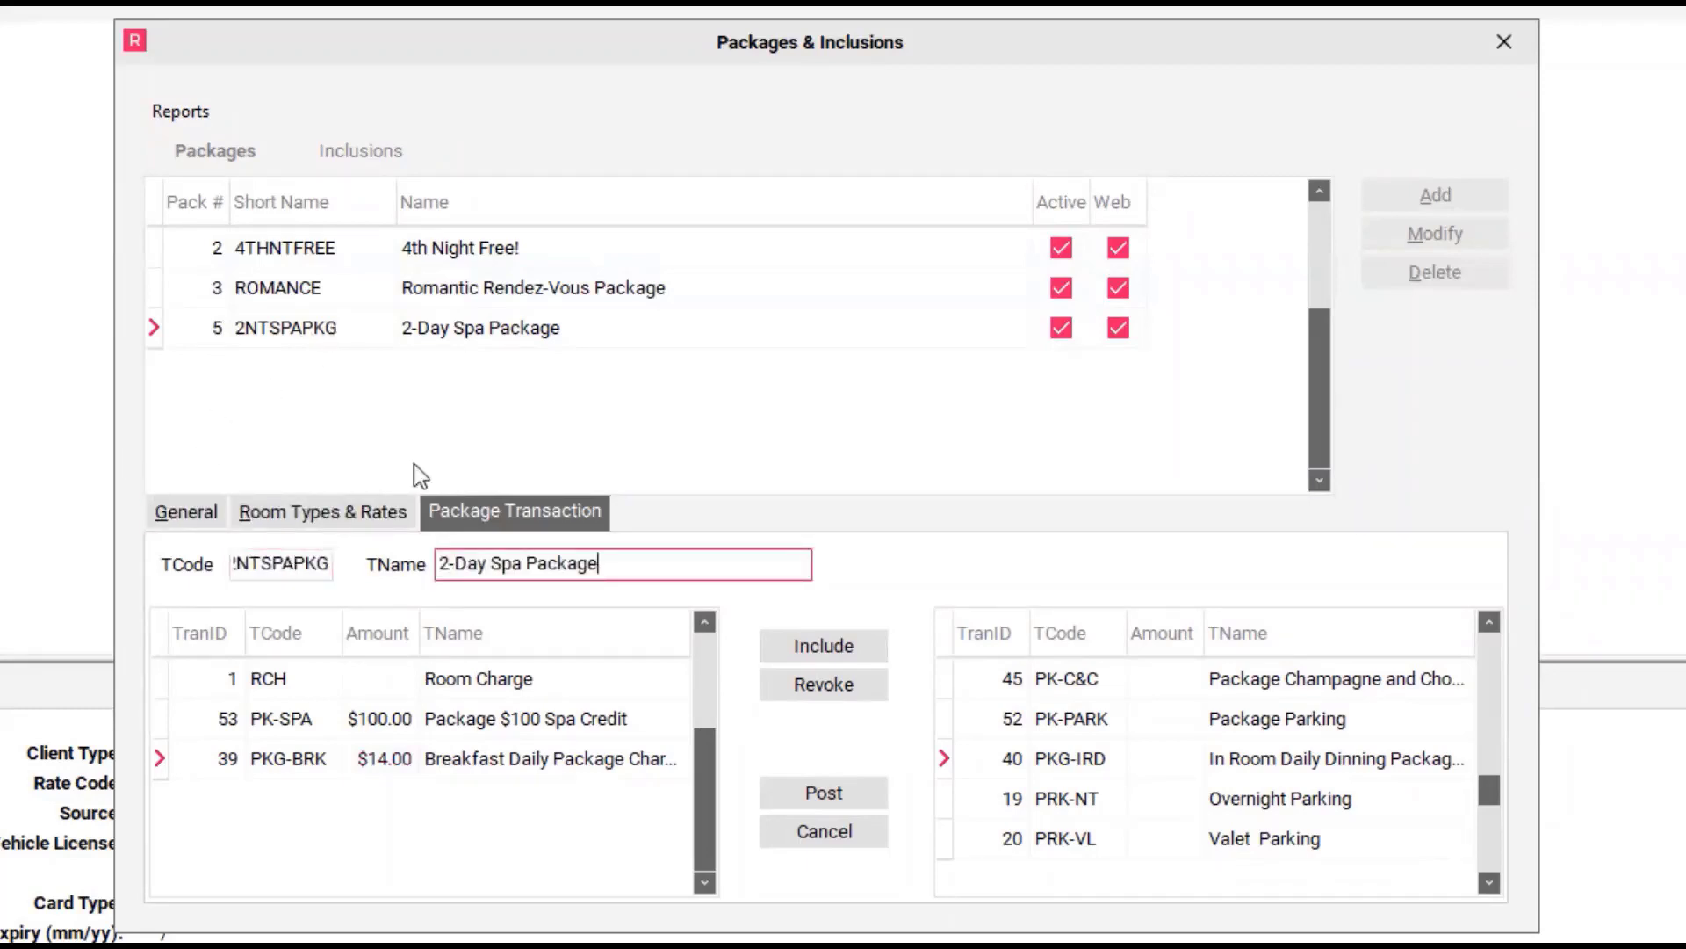
click(831, 796)
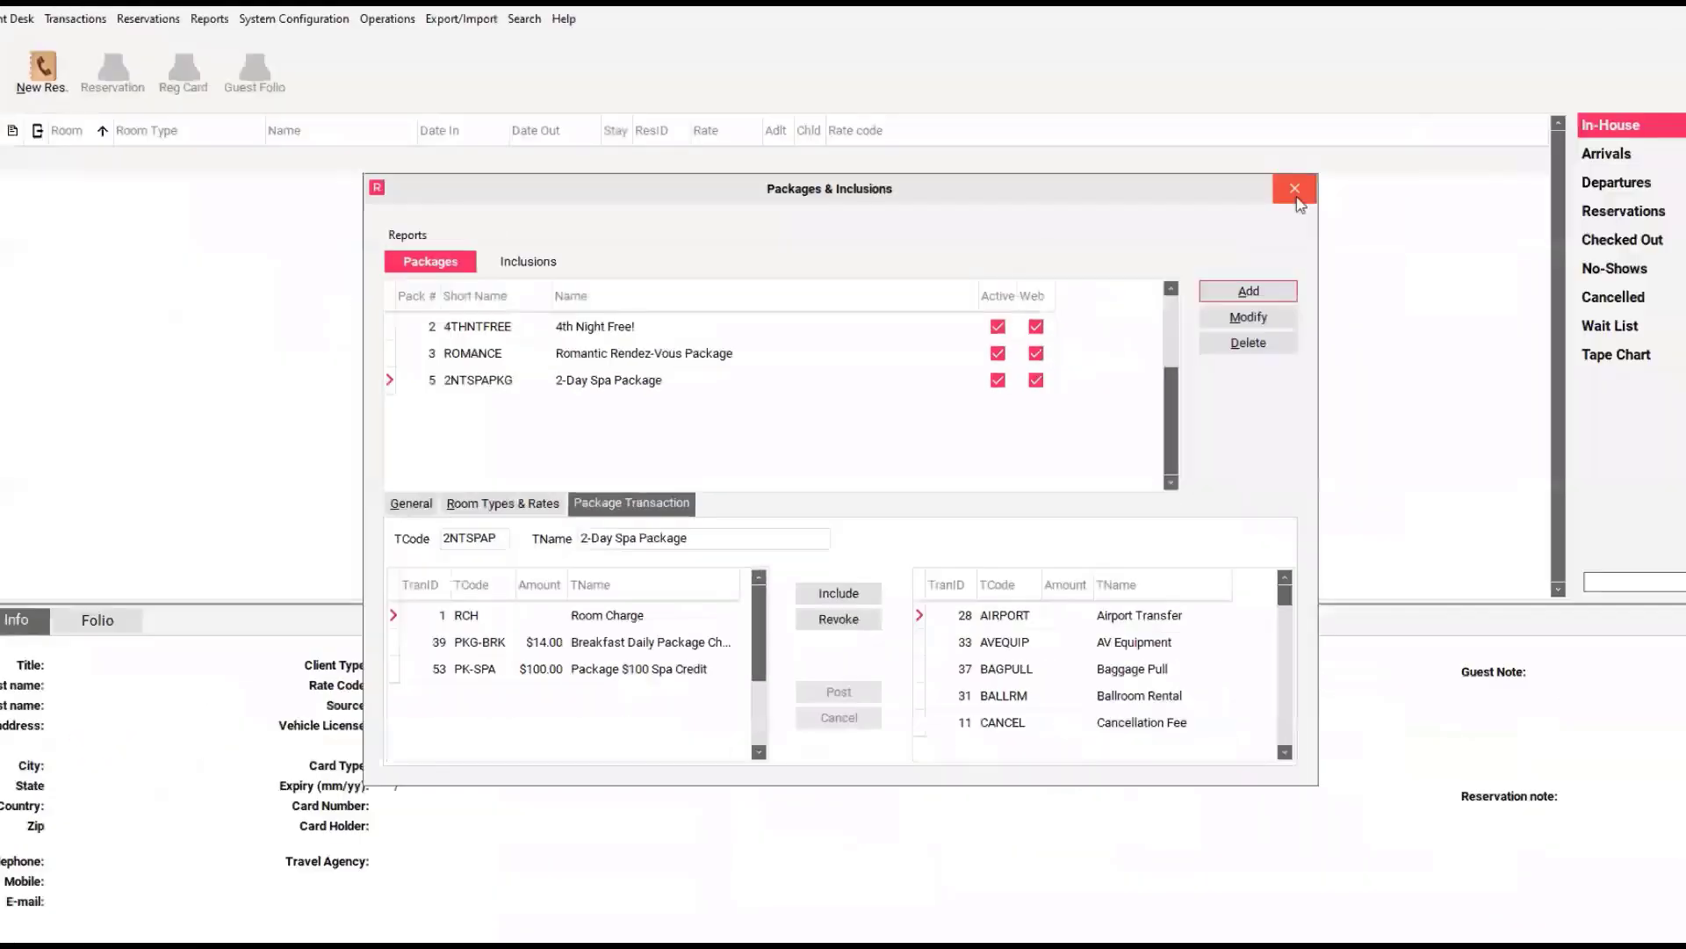
click(1504, 43)
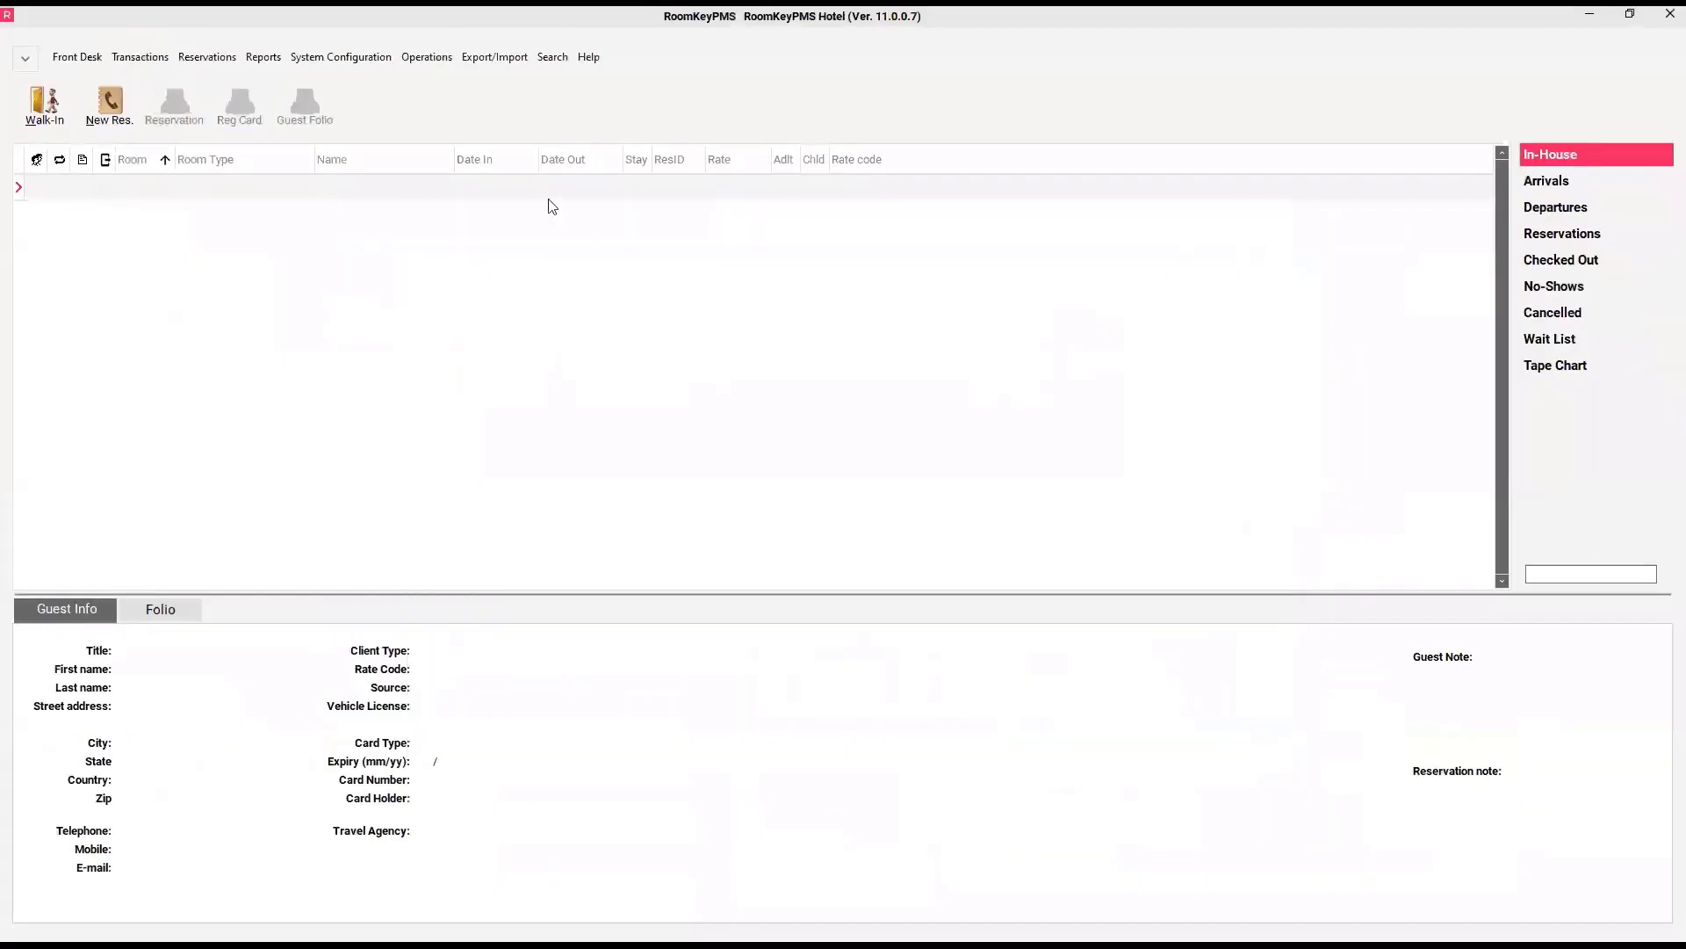
Open the Client Types configuration and display the rates of the LEISURE client type
click(346, 56)
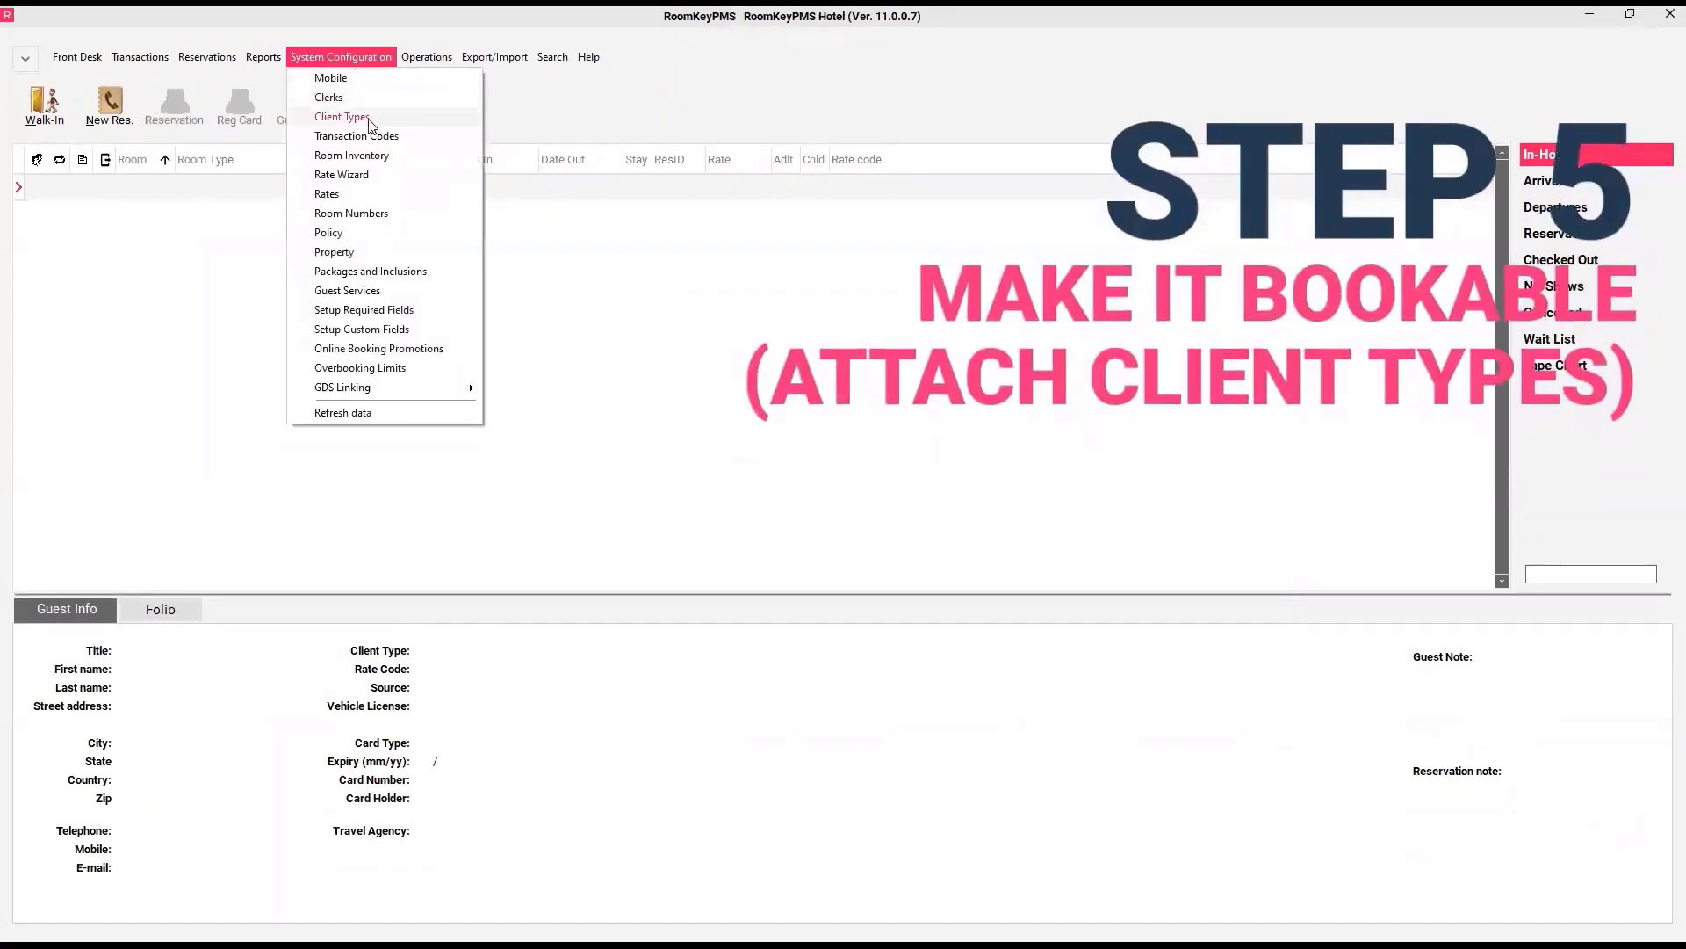
click(369, 120)
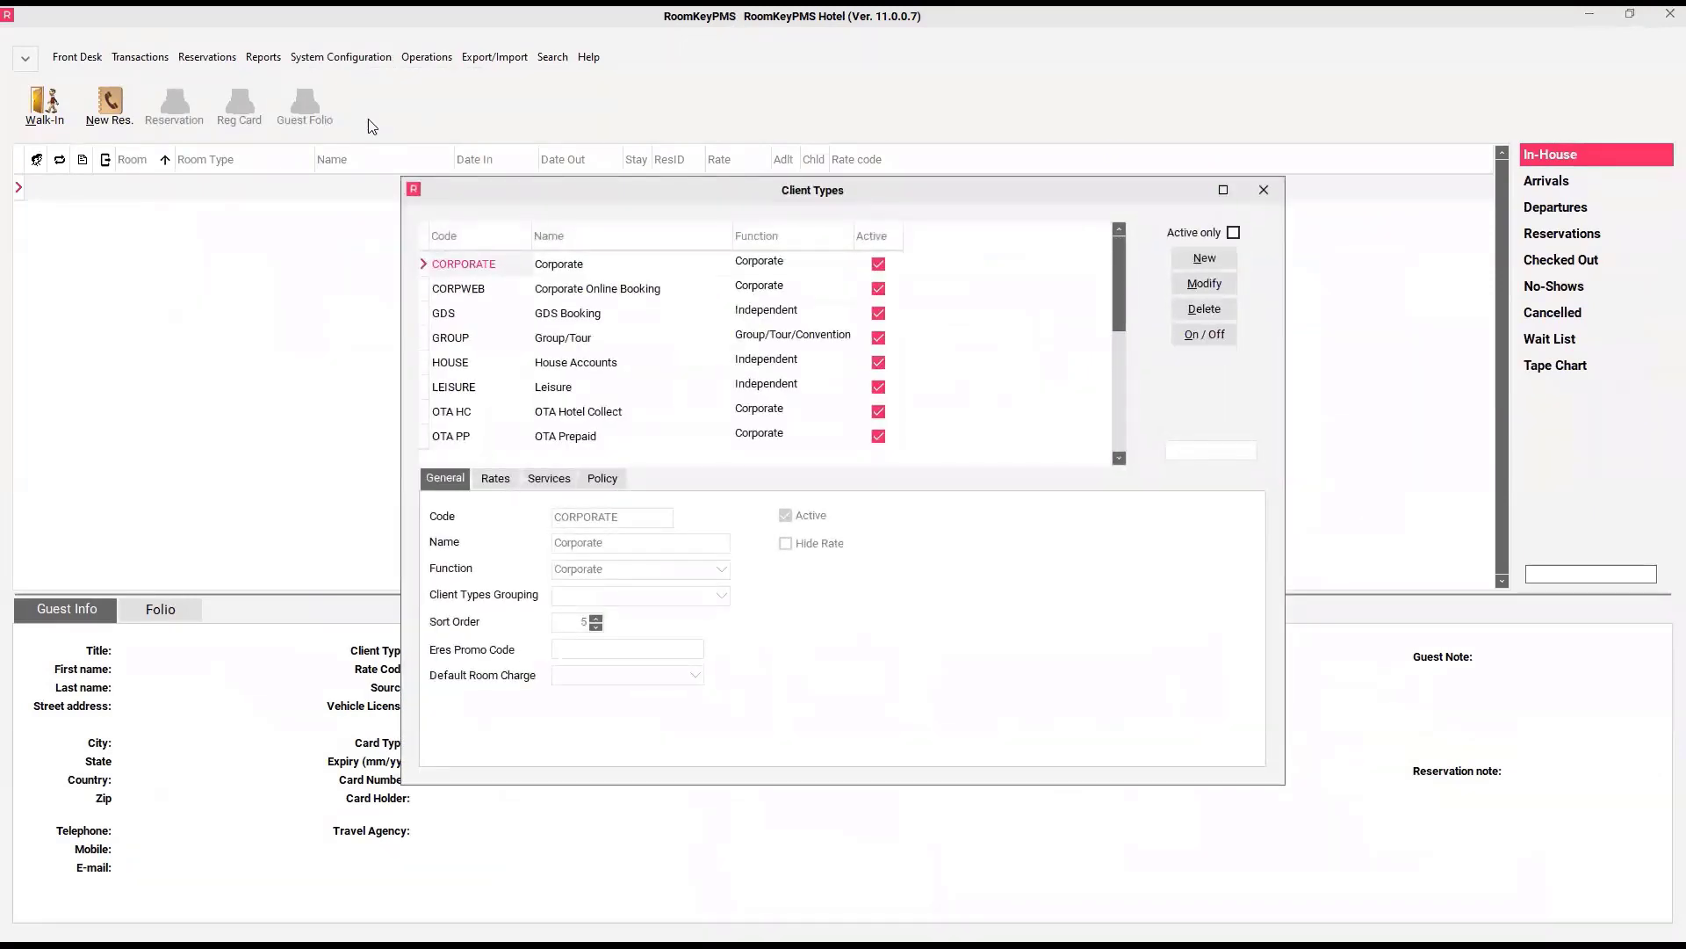
click(503, 388)
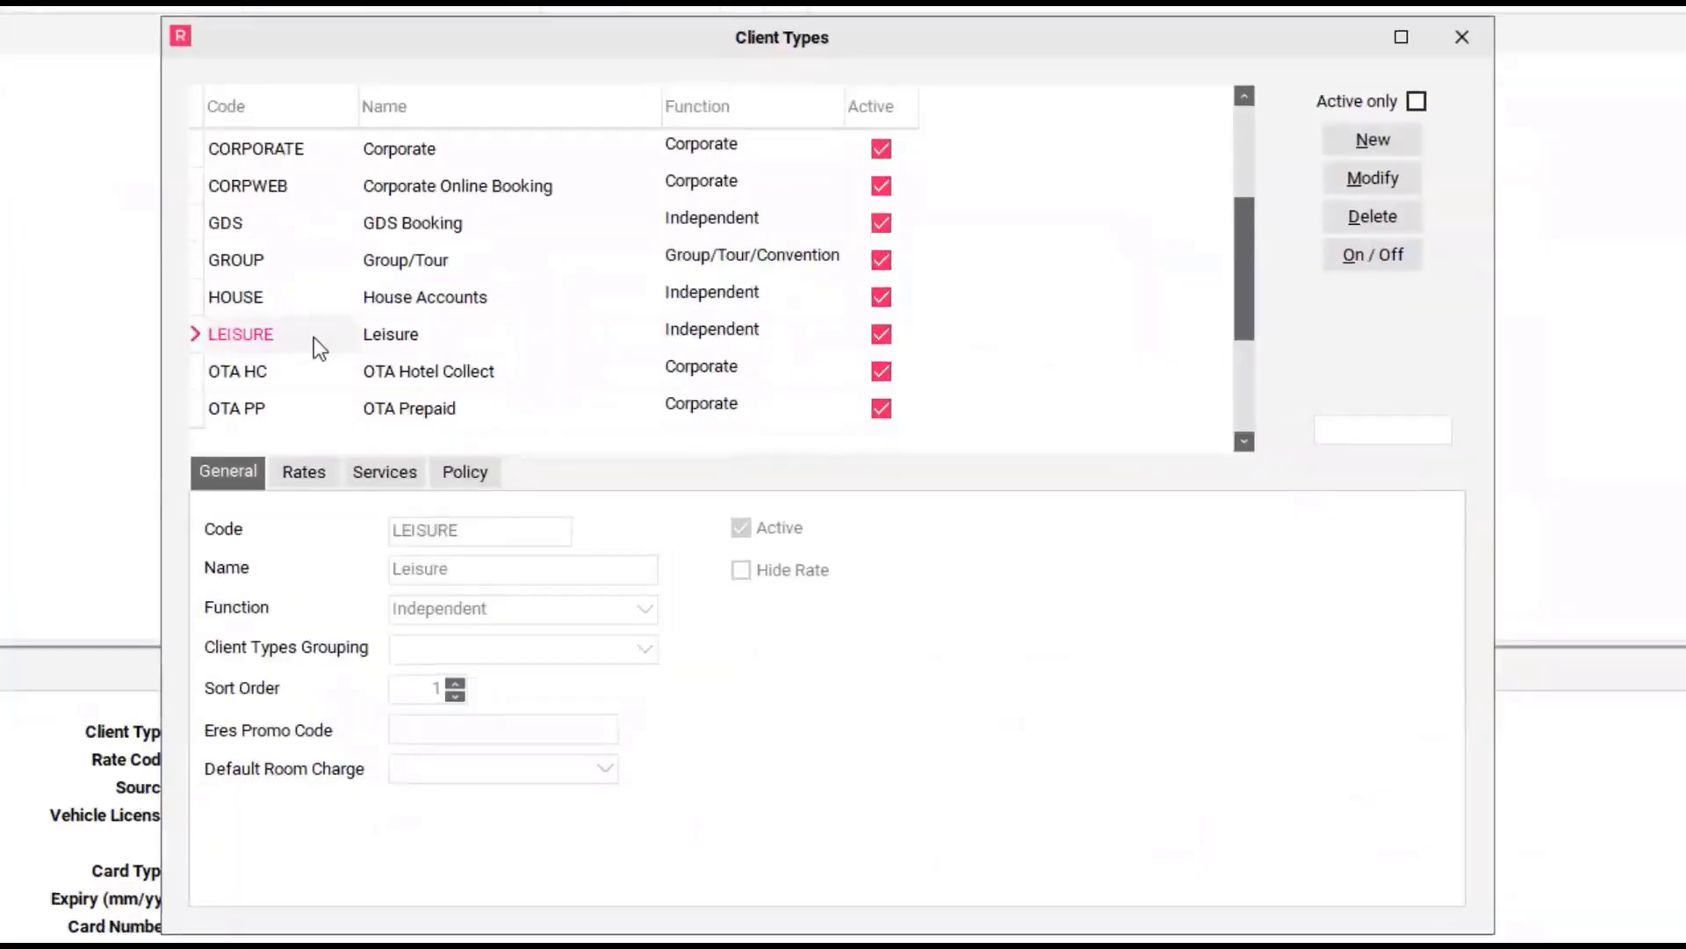
click(321, 485)
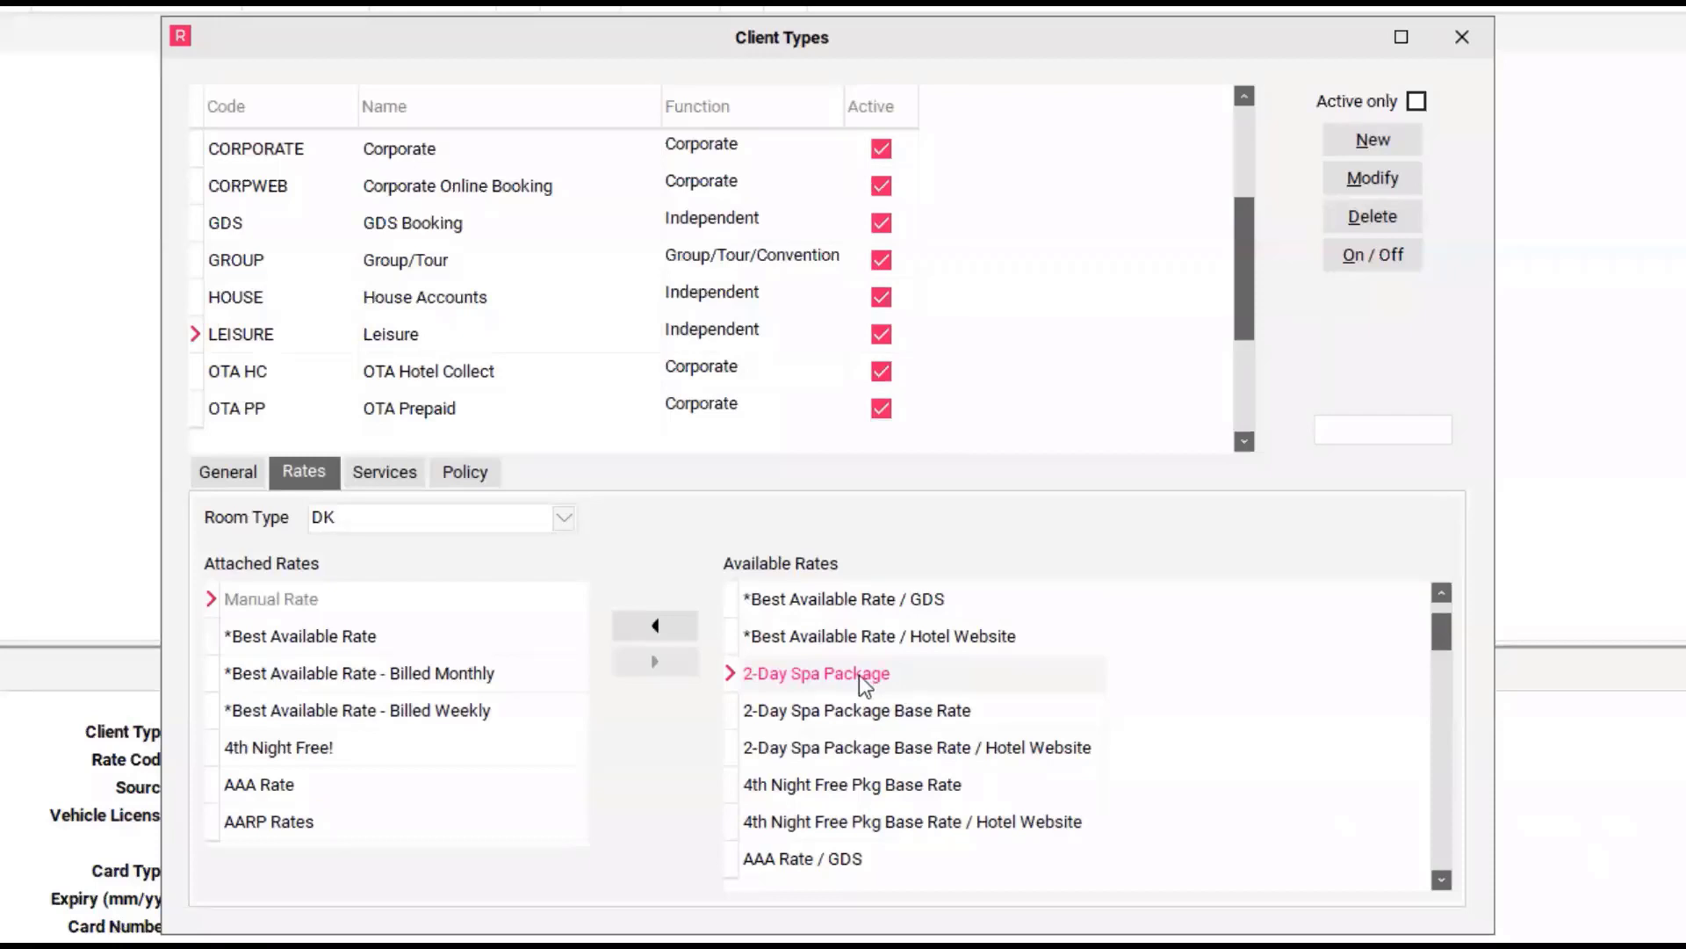
Attach the 2-Day Spa Package rate to the LEISURE client type for room types DK, DQQ and SQQ, posting the changes
click(691, 631)
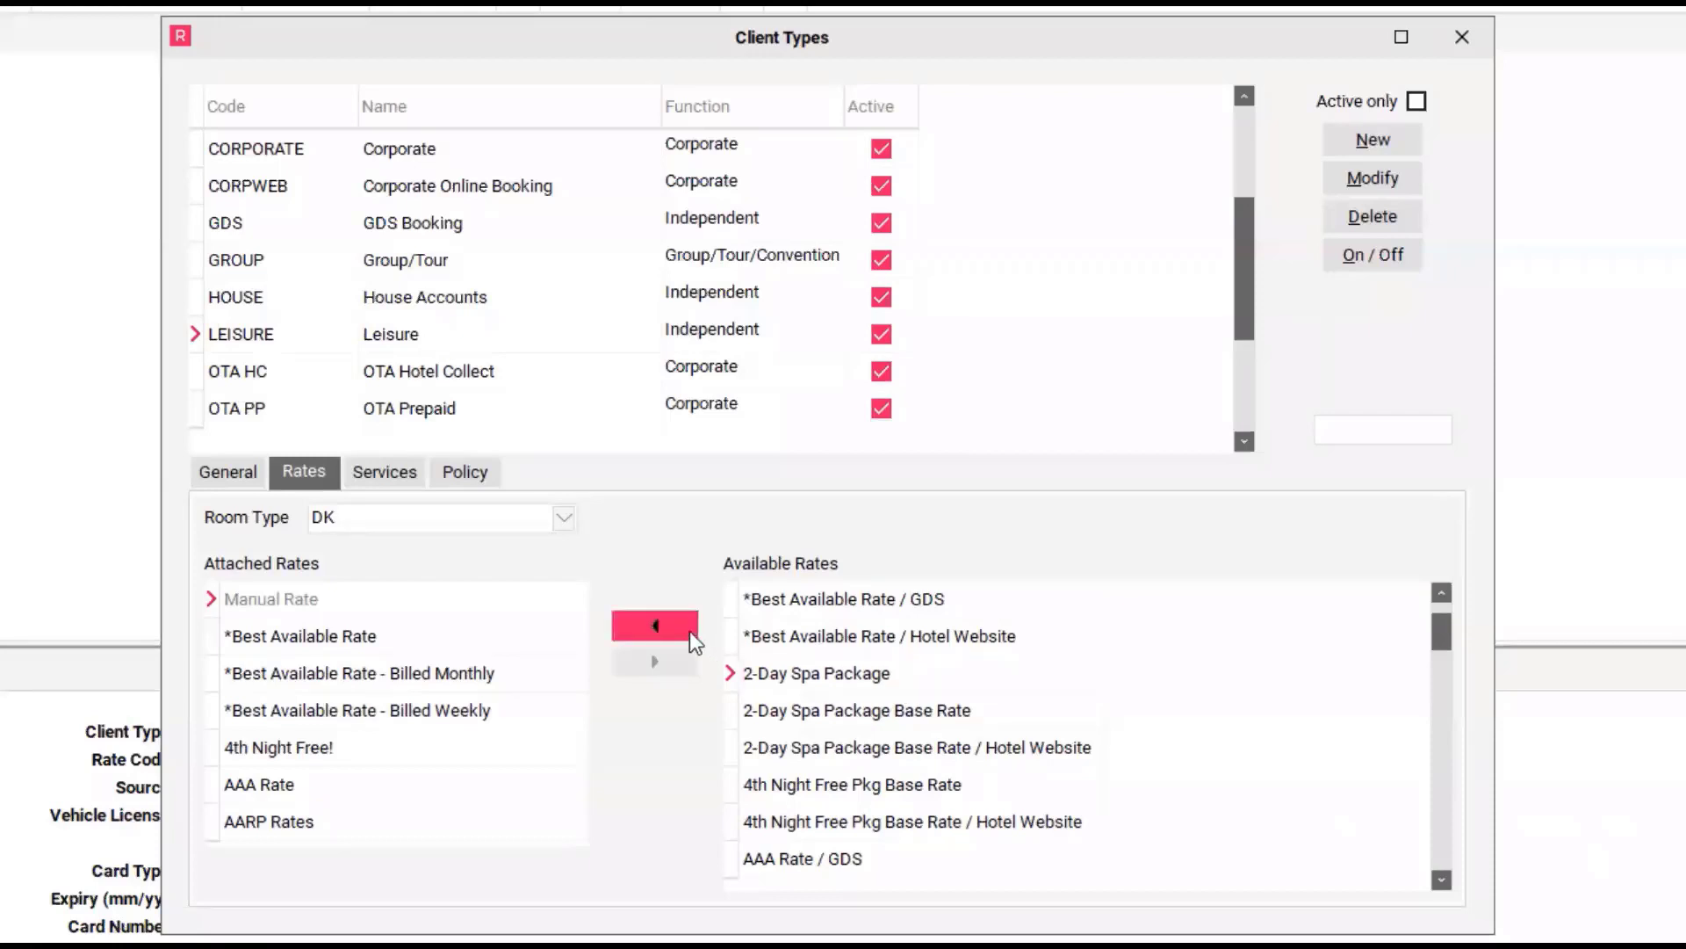
click(654, 731)
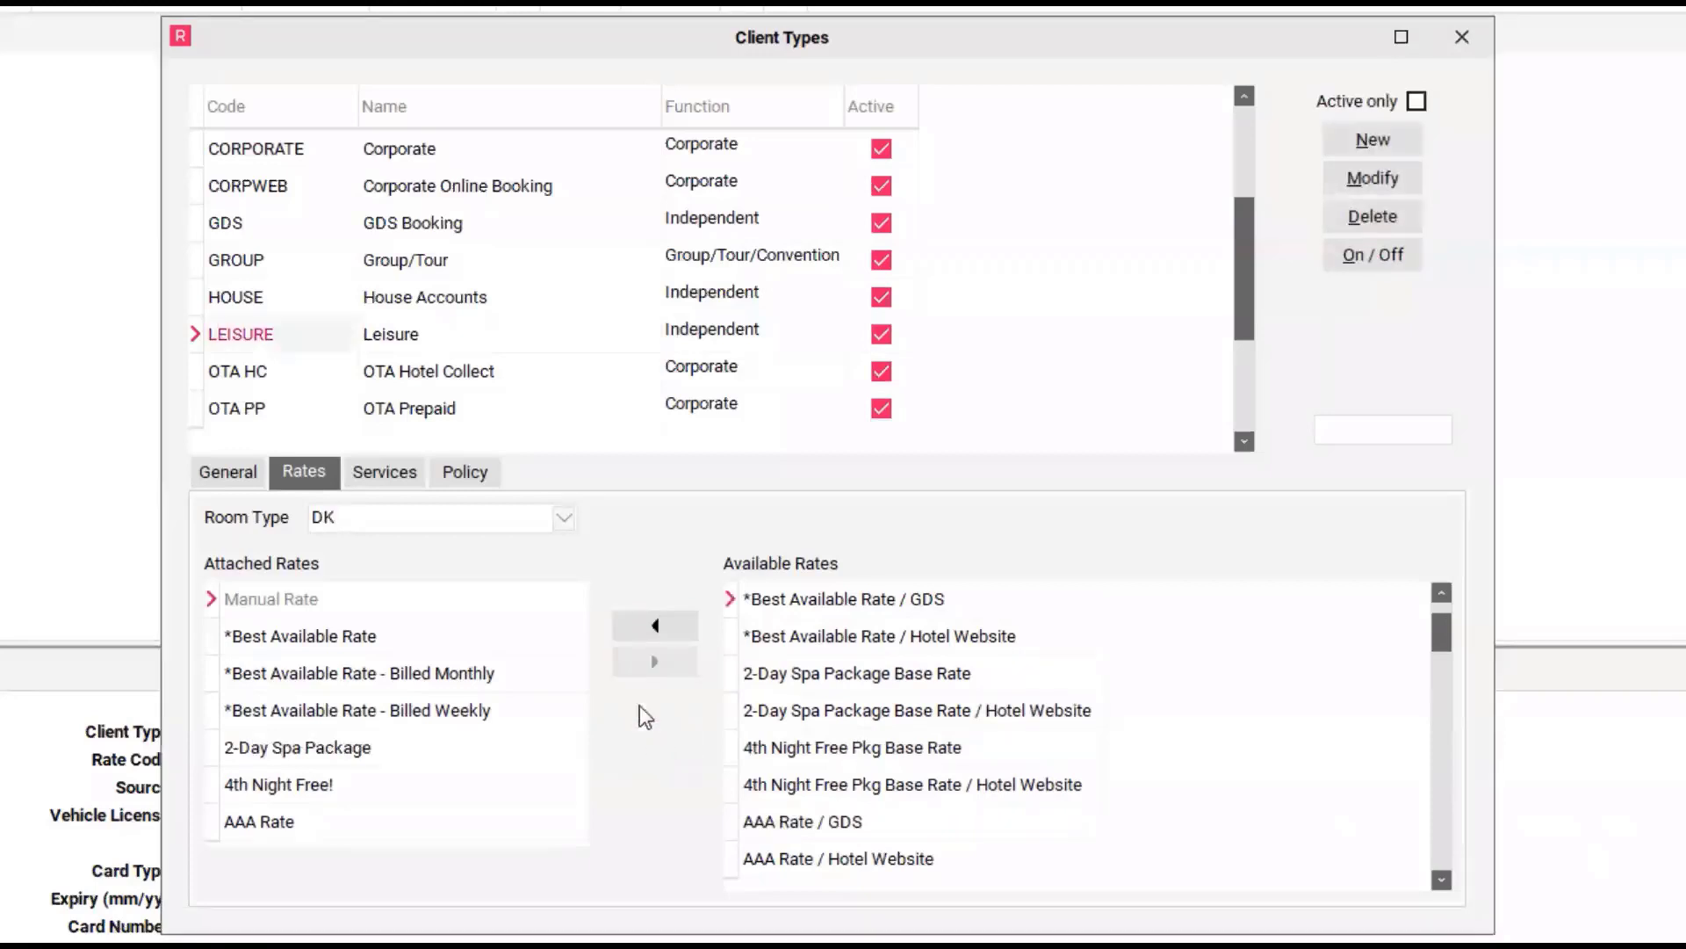
click(561, 523)
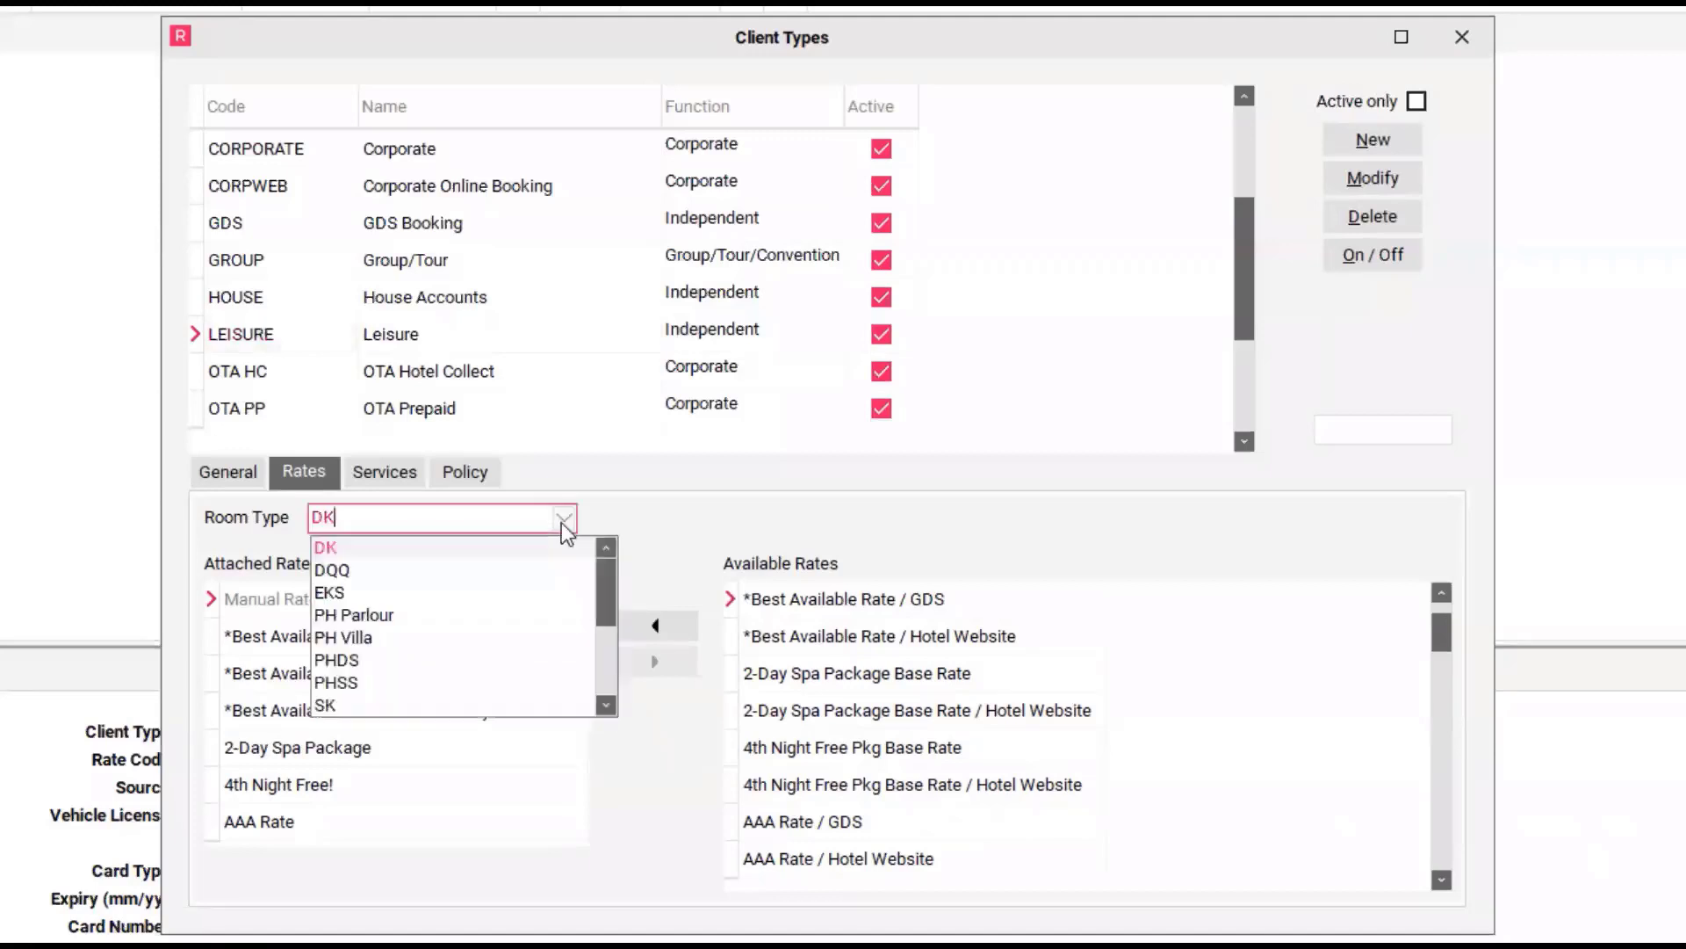
click(342, 576)
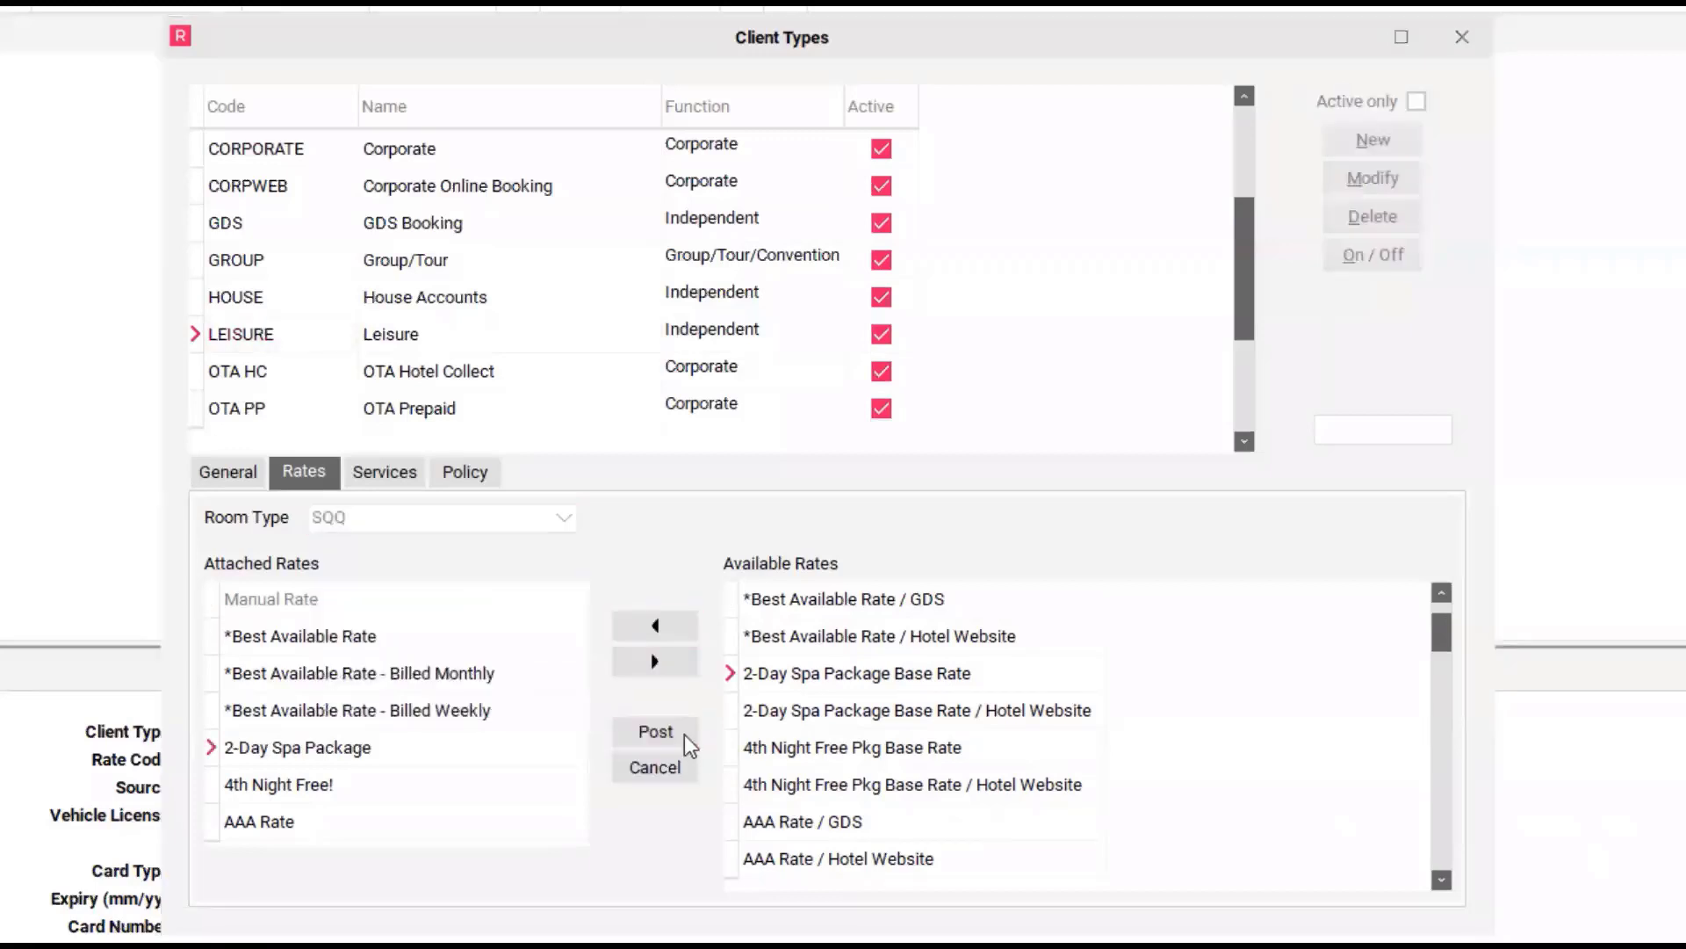
click(683, 734)
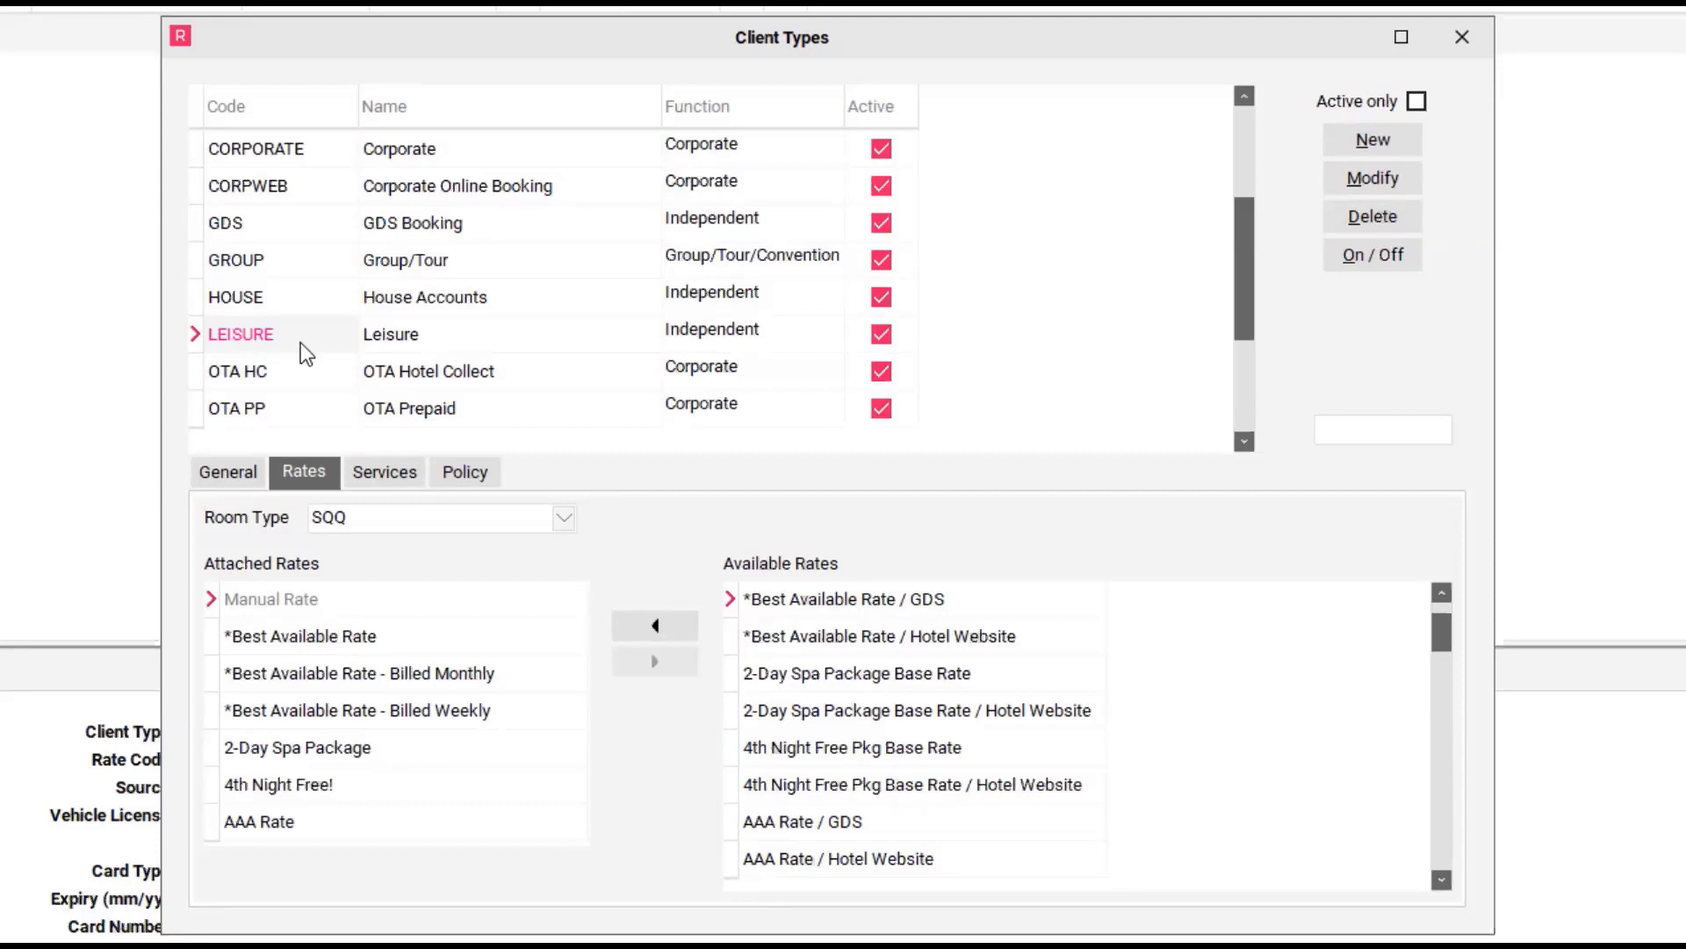
Attach the 2-Day Spa Package rate to the WEB client type for room type DK, post it and list the remaining room types
scroll(301, 342, down, 1)
click(589, 384)
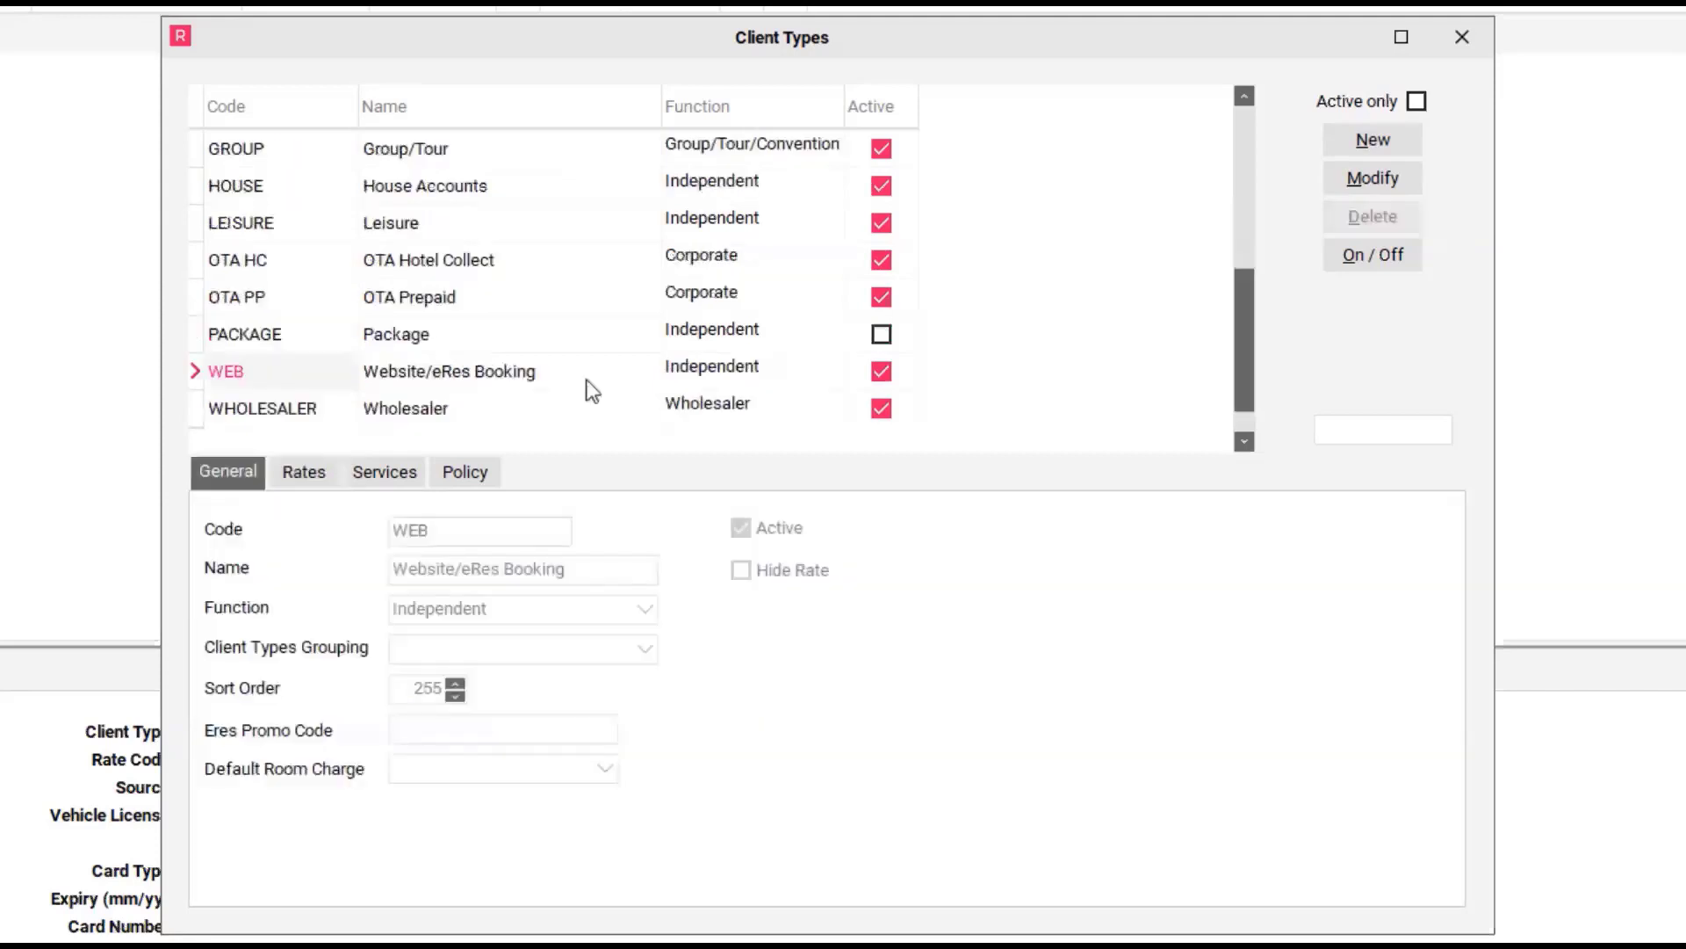
click(591, 386)
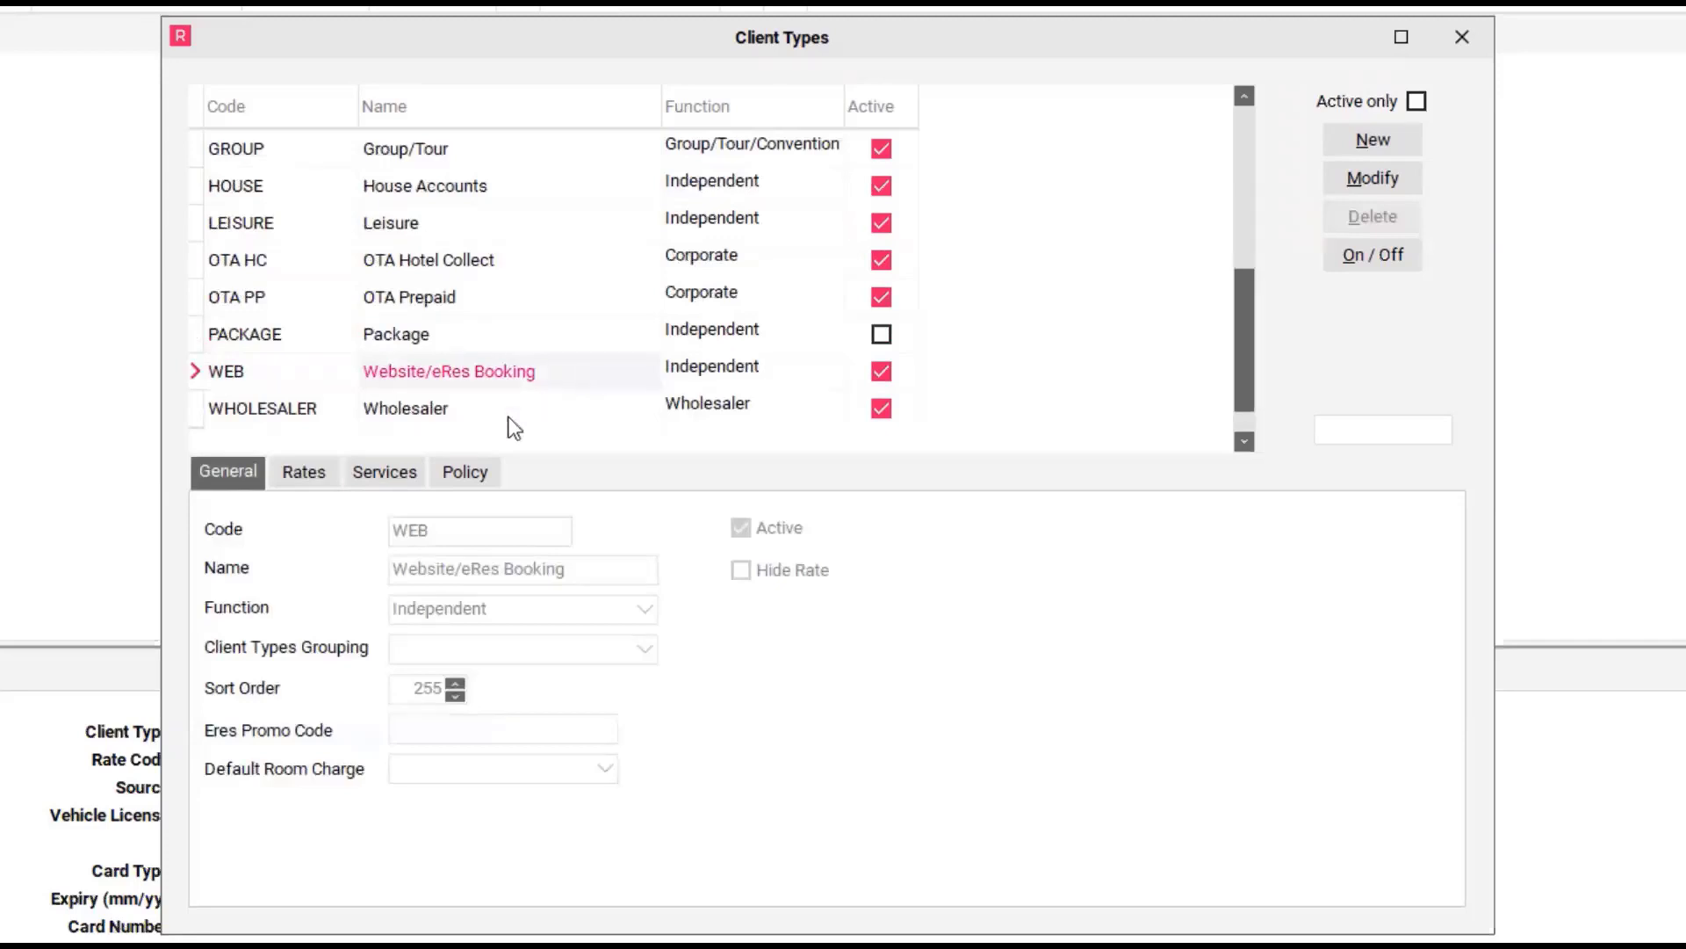
click(319, 476)
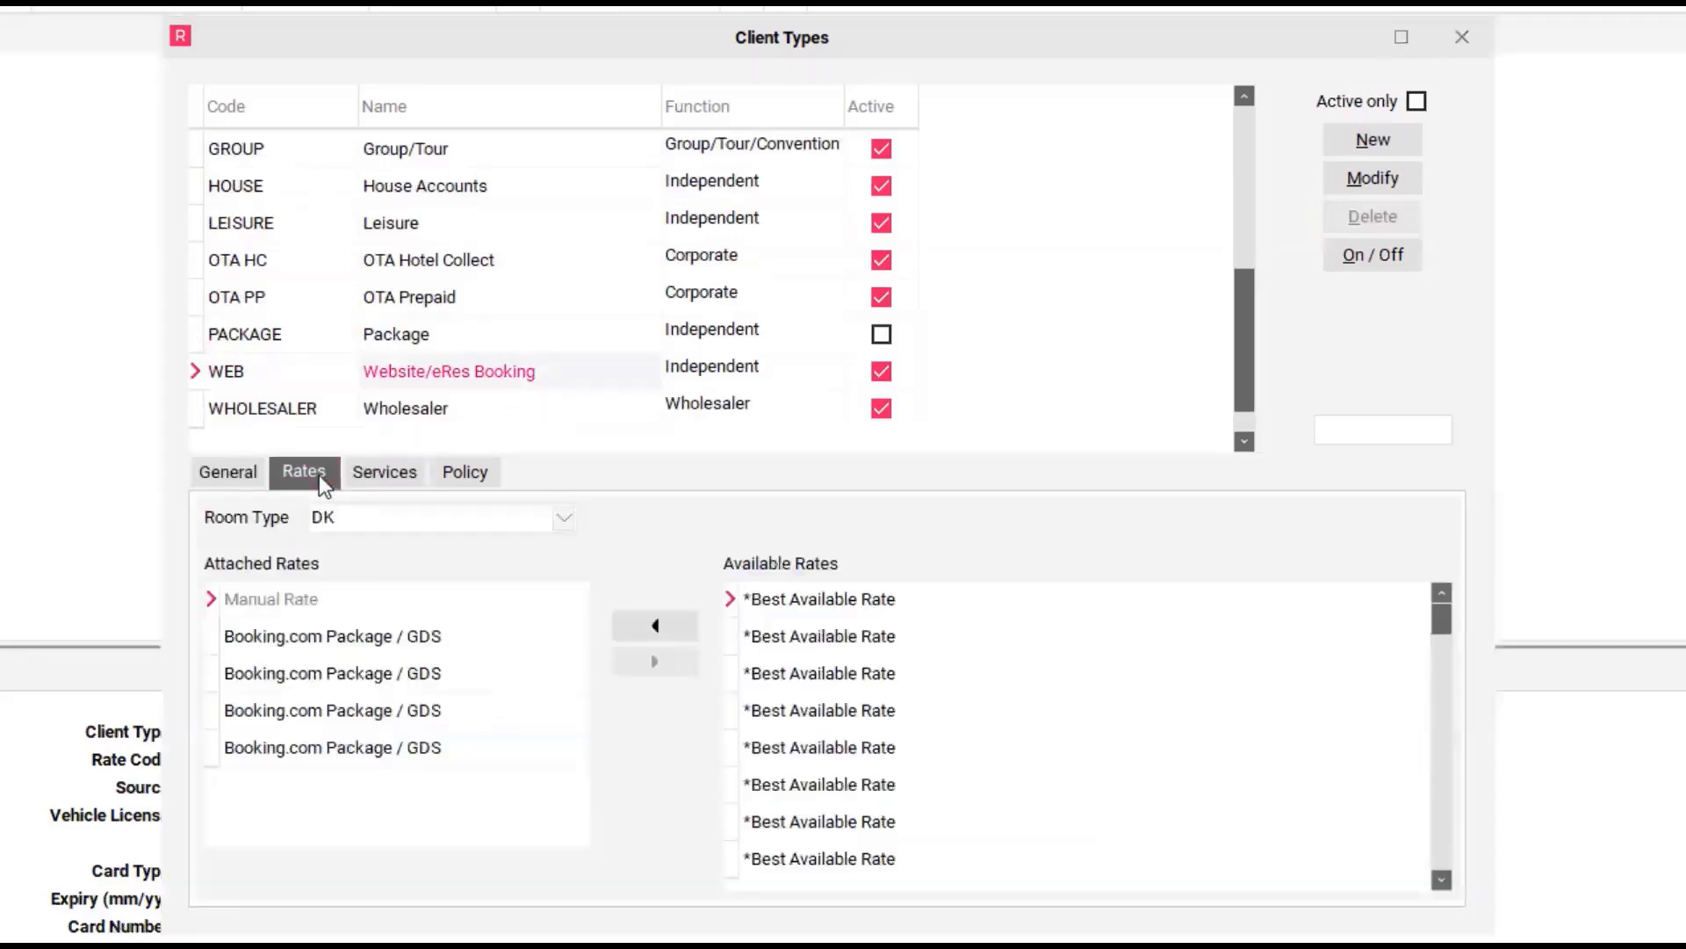
click(398, 525)
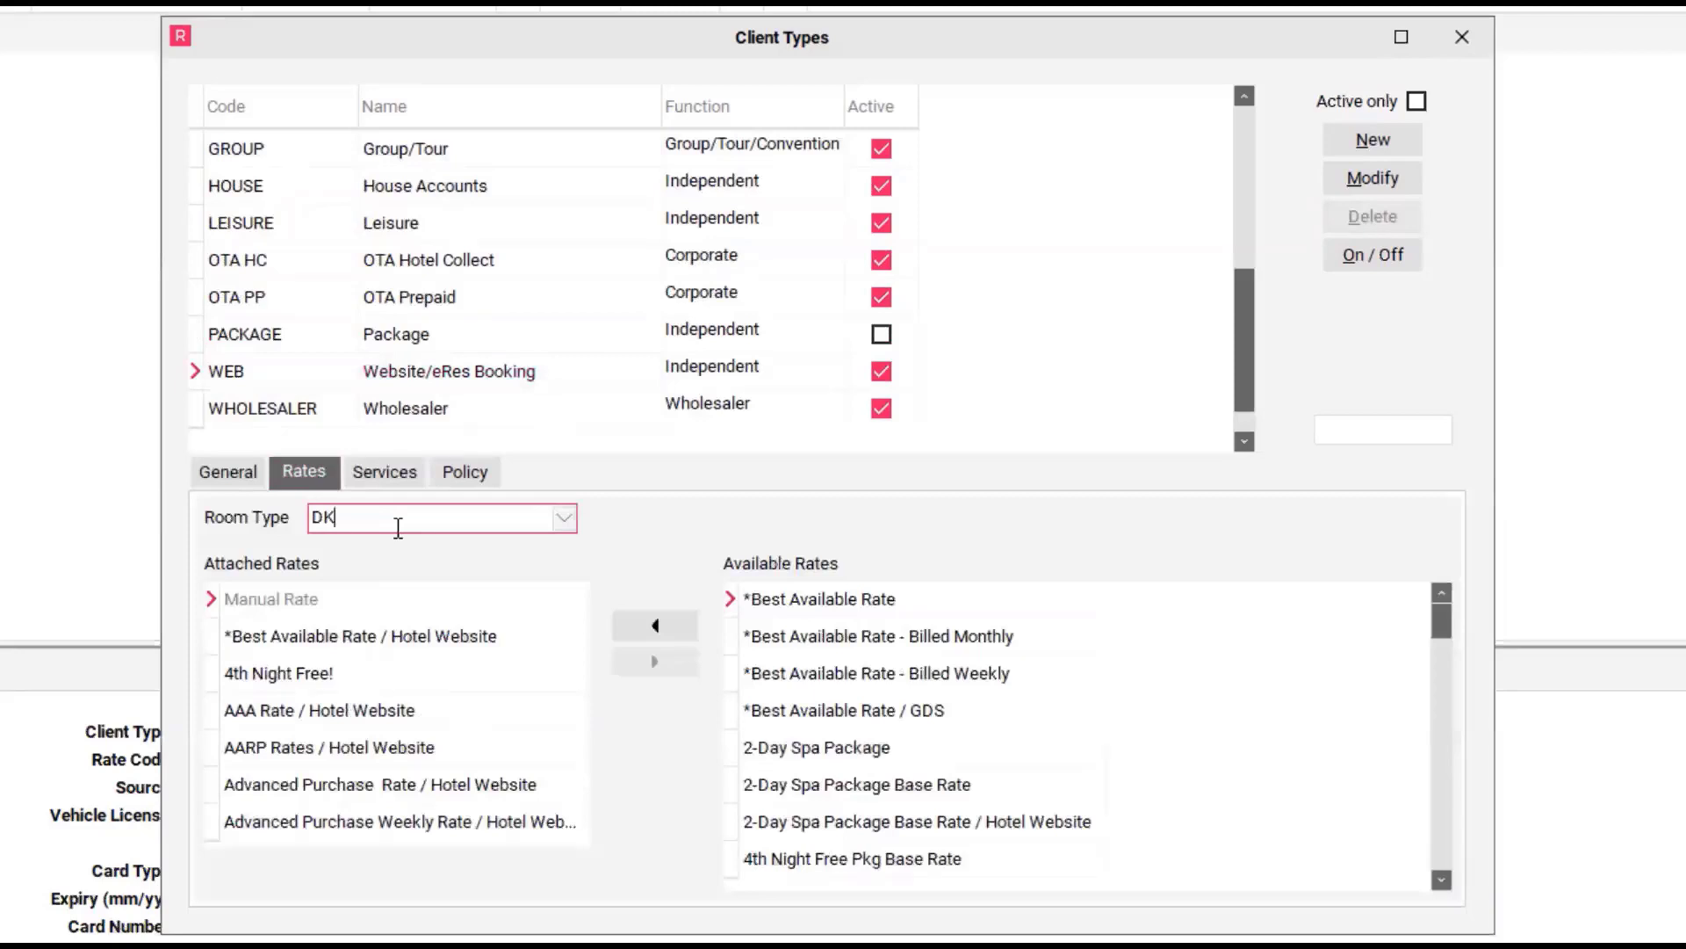
click(817, 748)
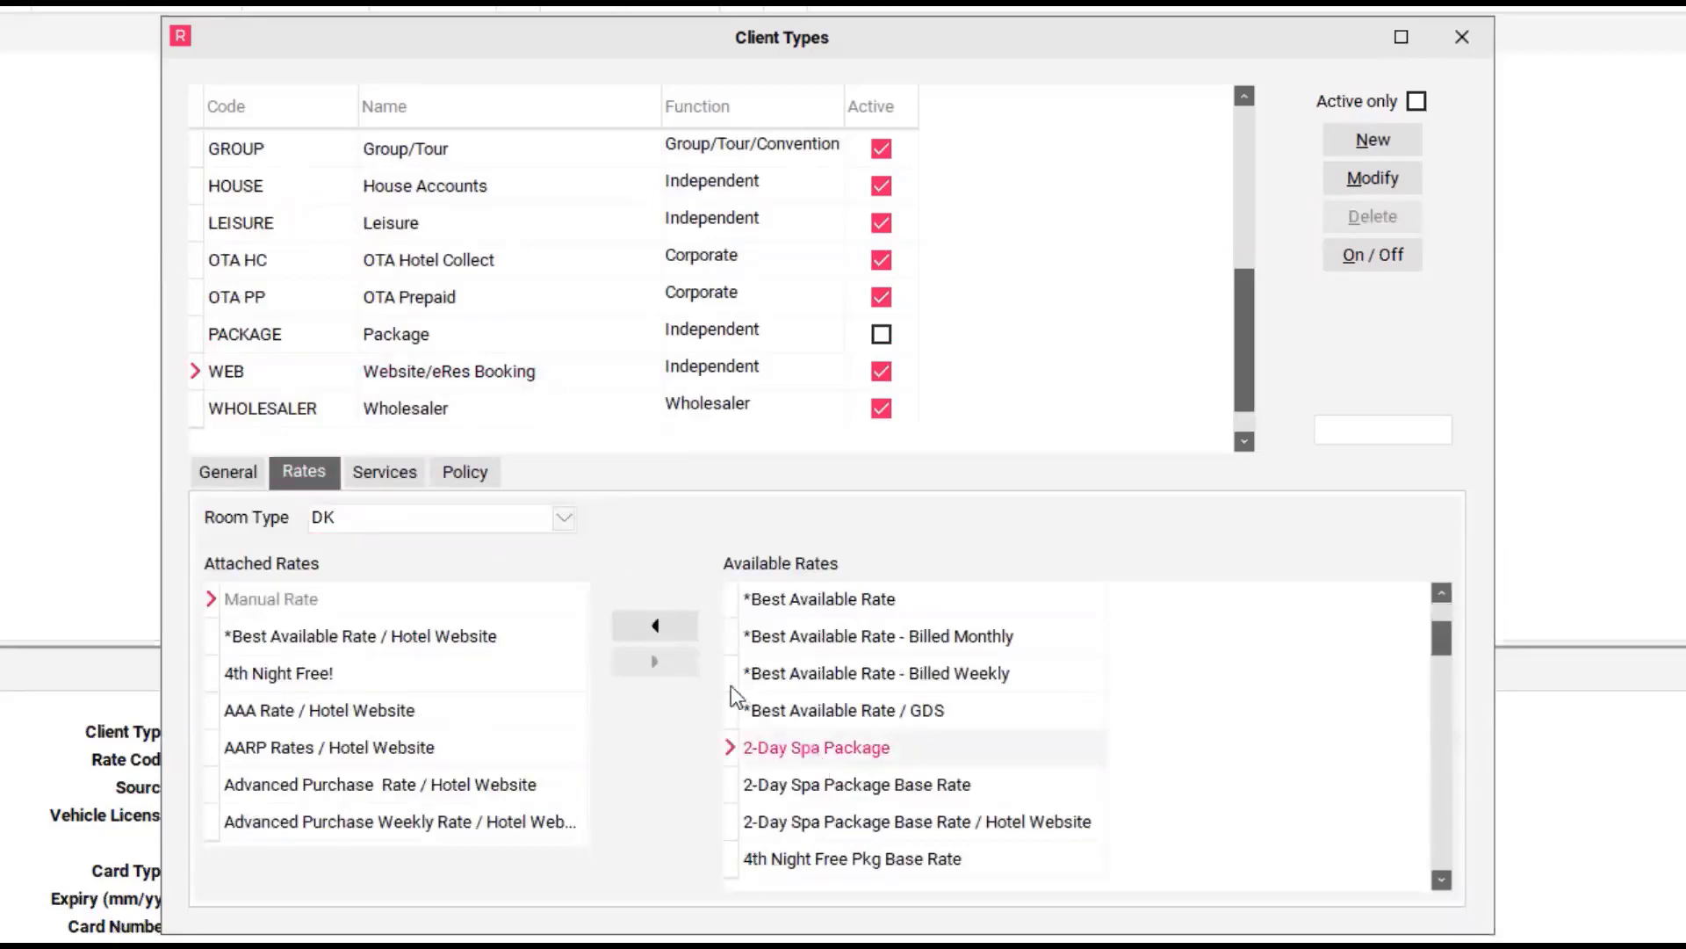
click(667, 632)
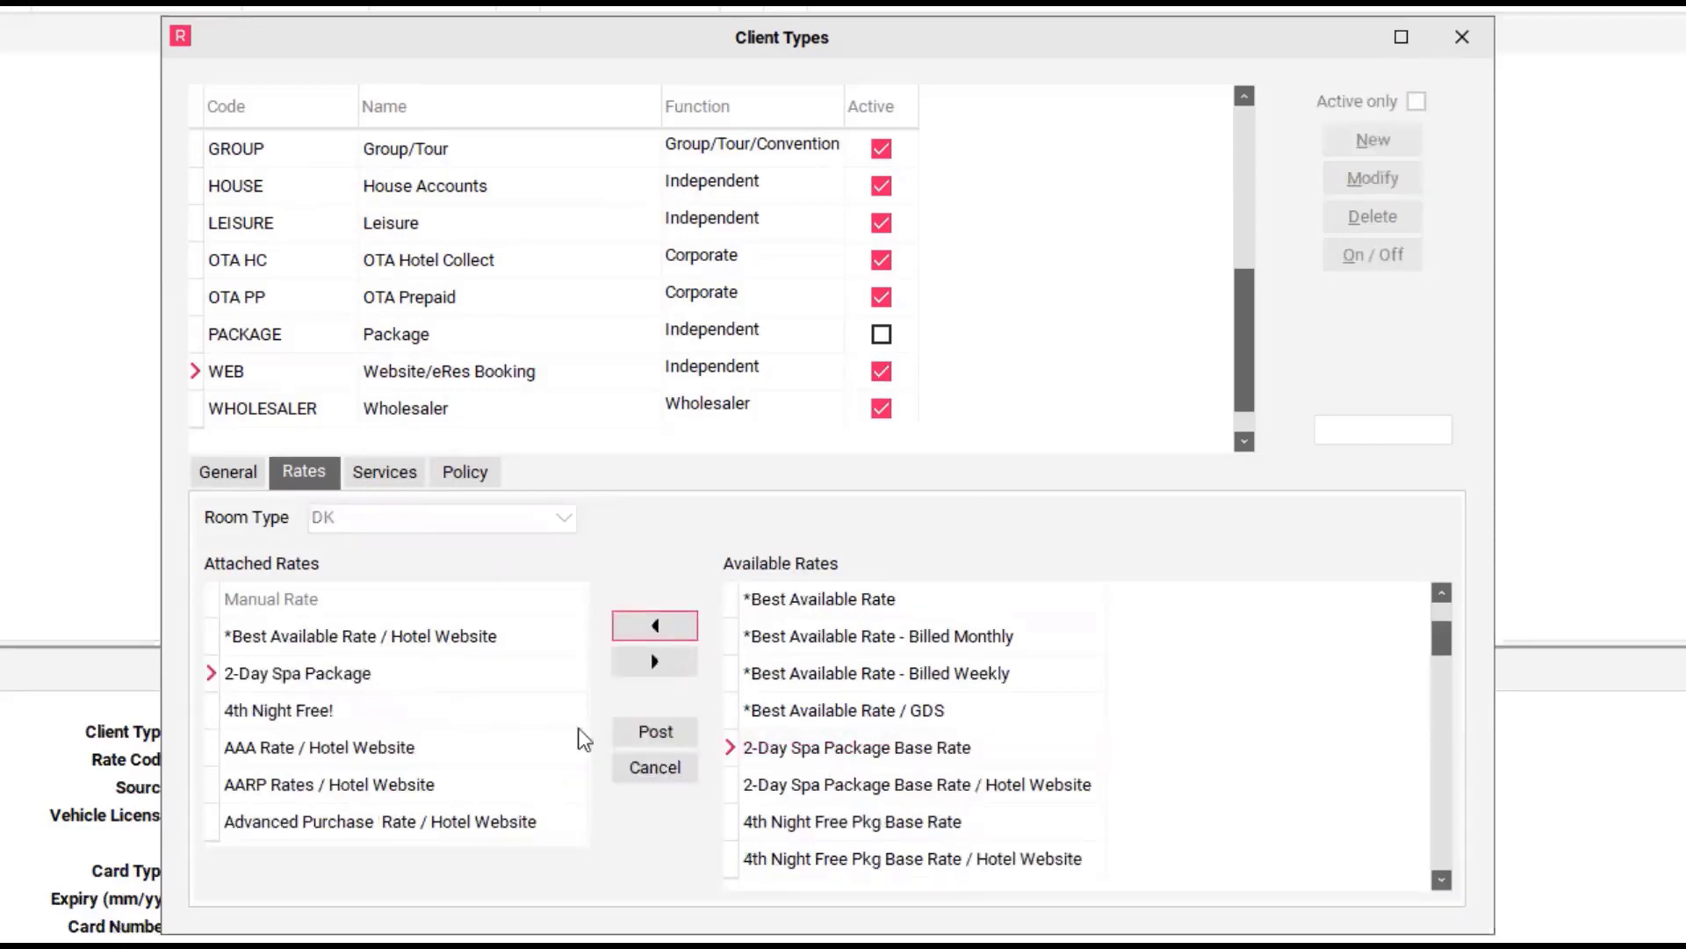
click(638, 743)
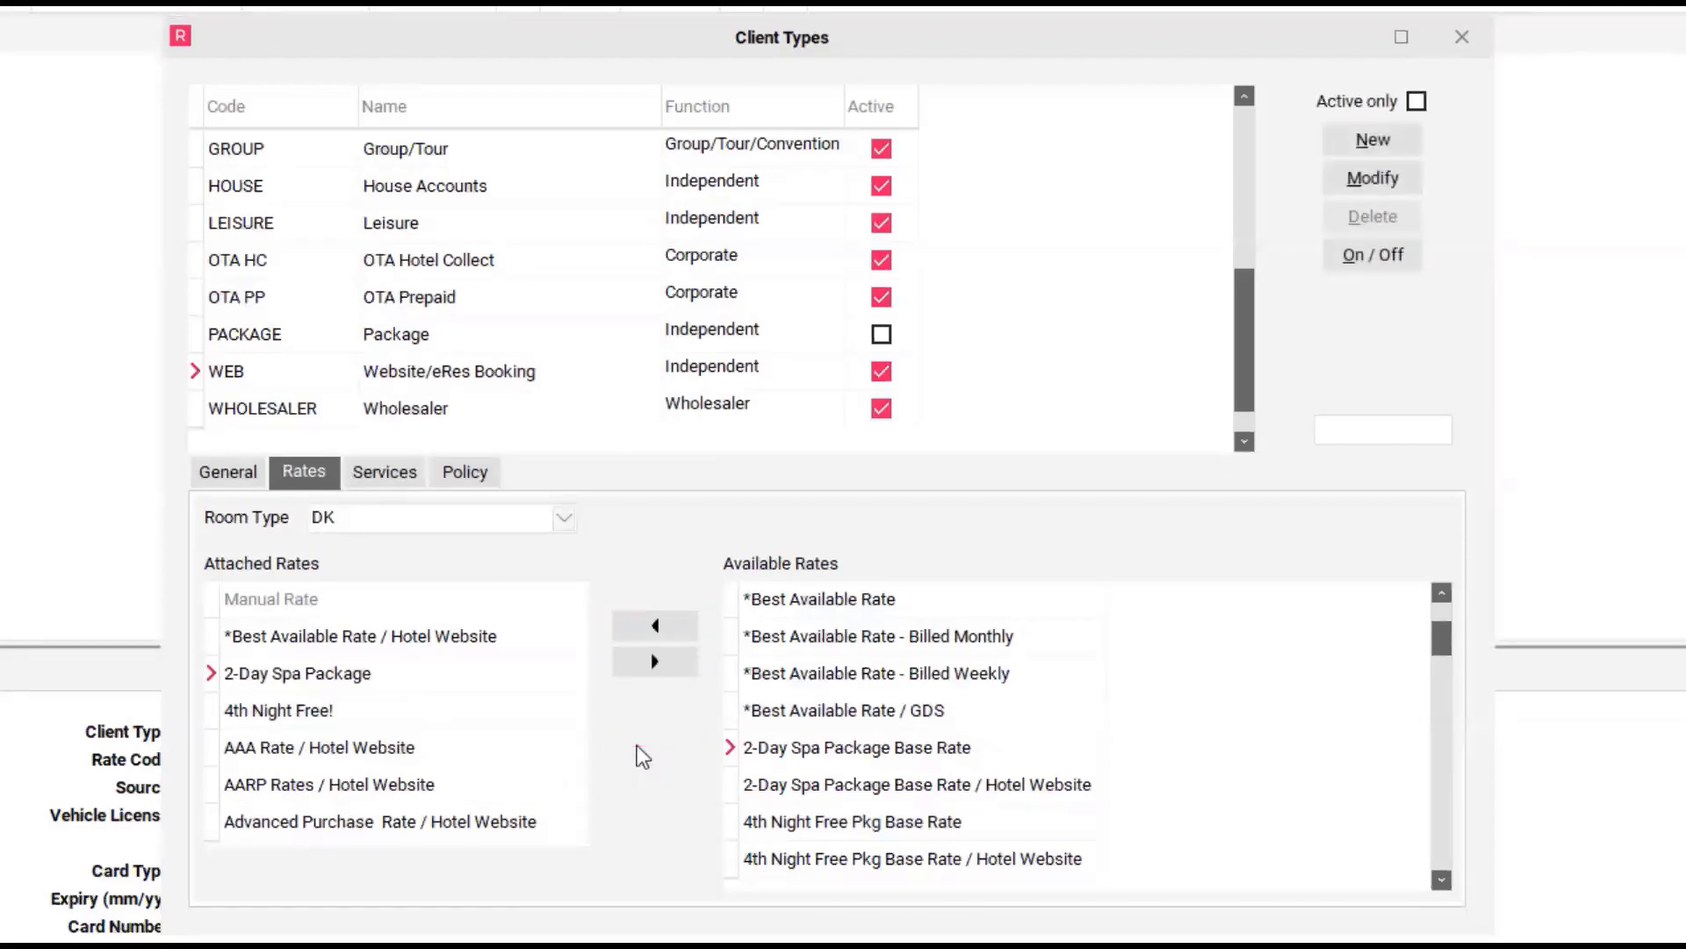
click(562, 523)
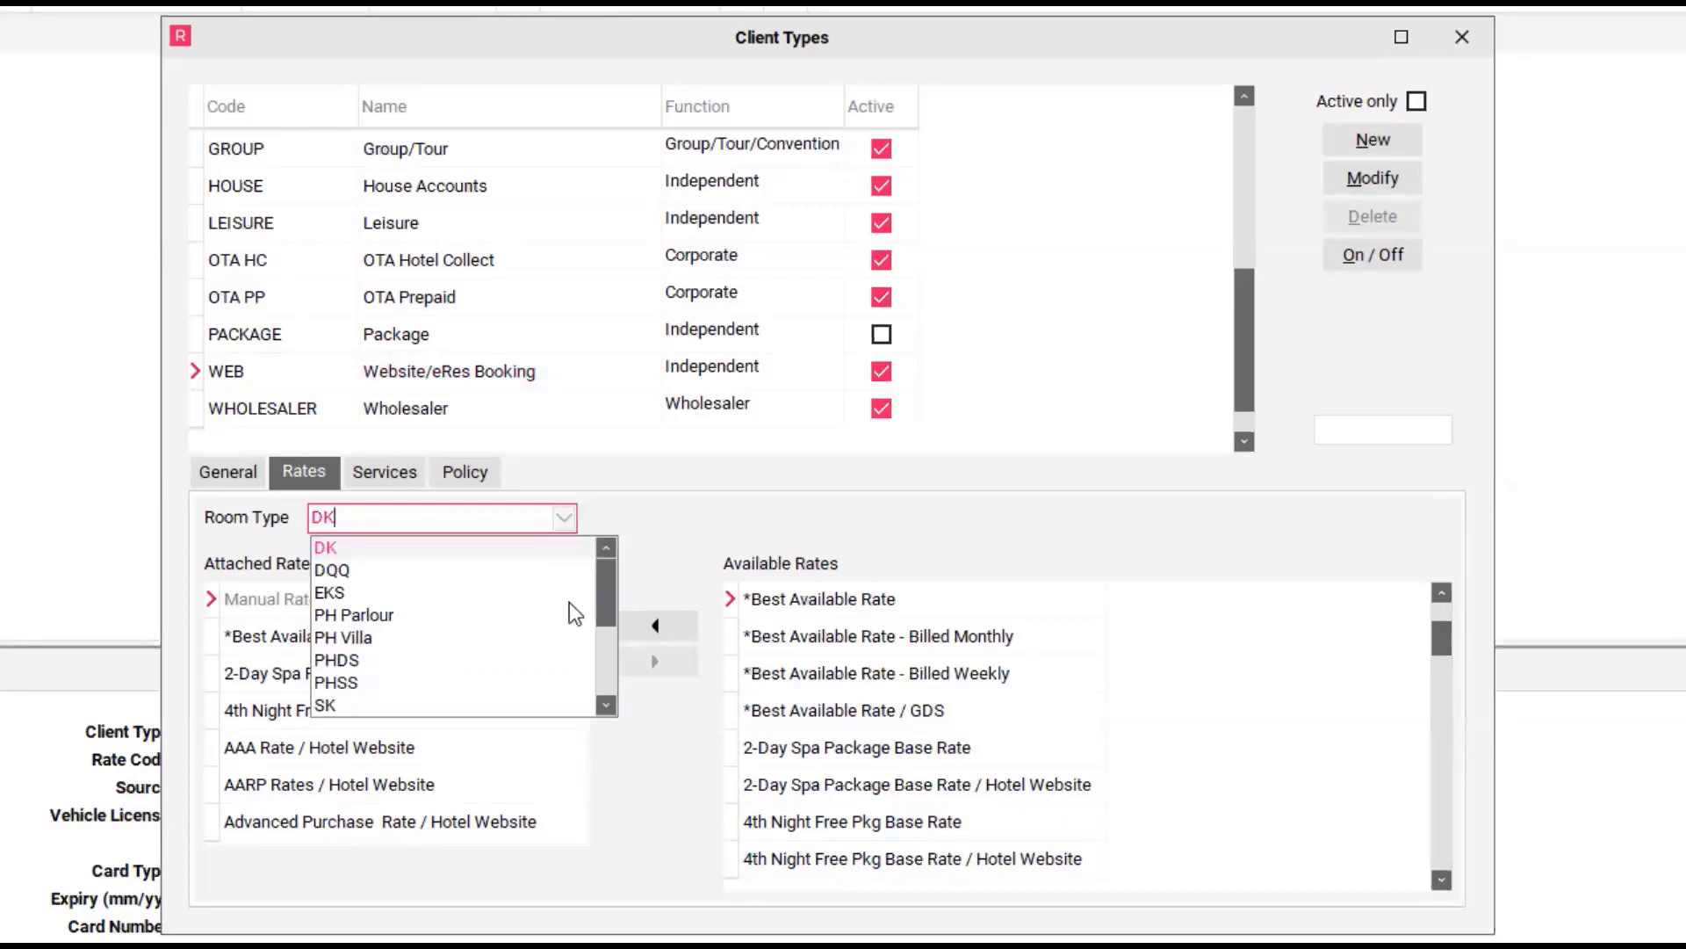
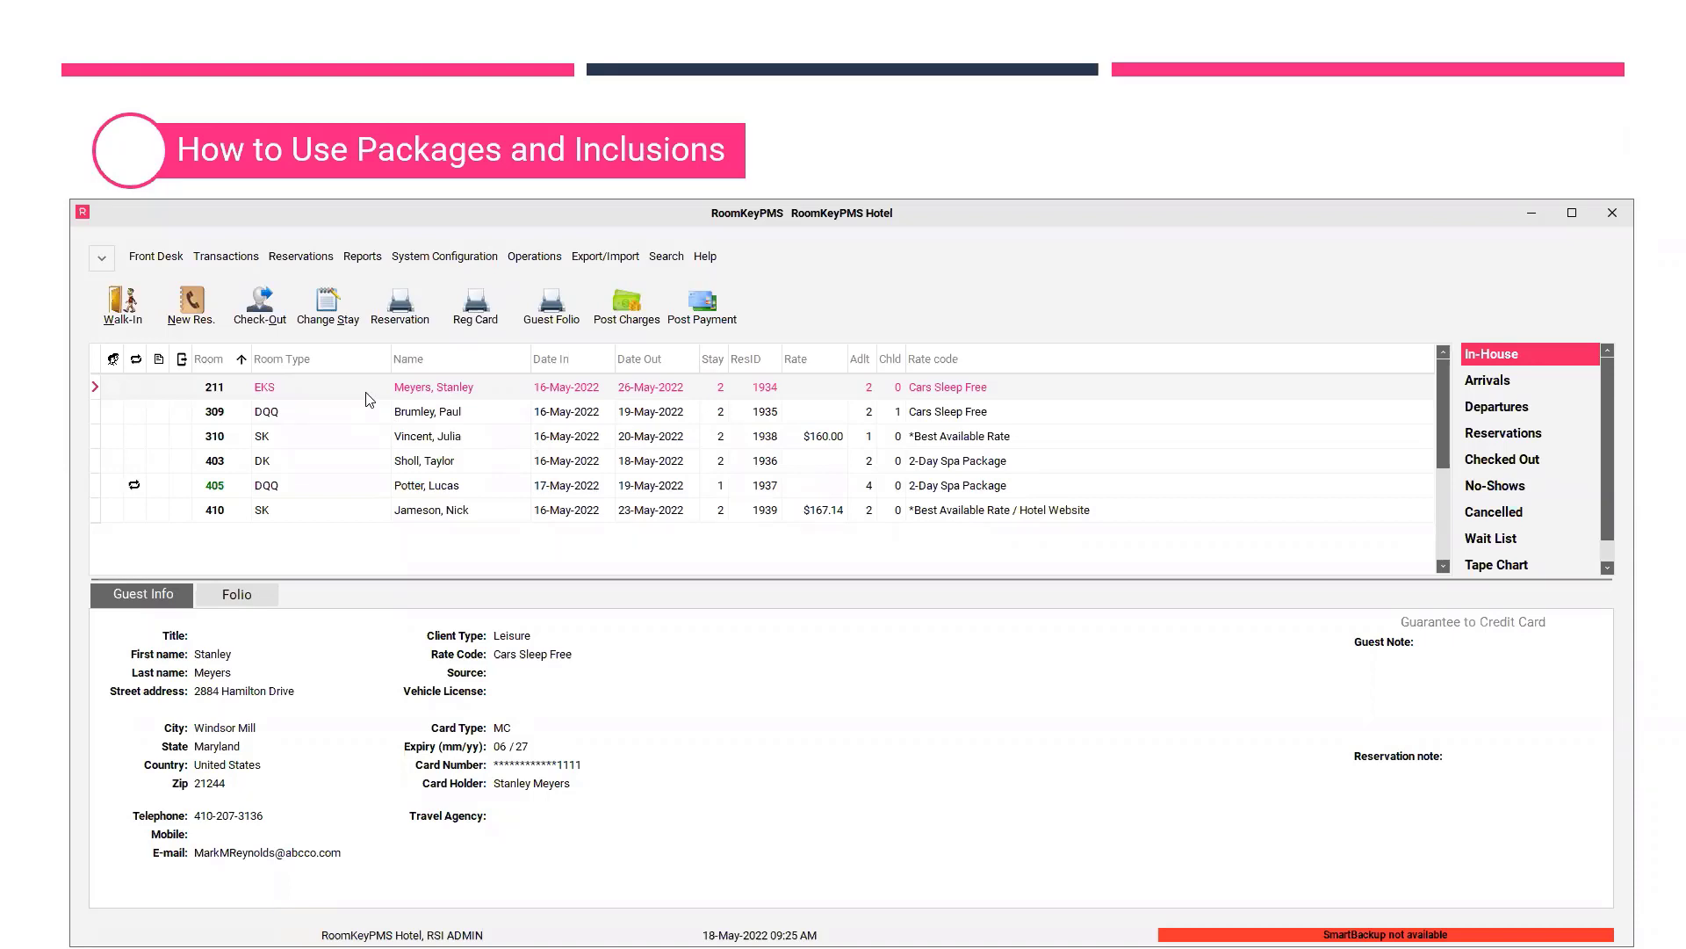
Examine the folios of rooms 211 and 403, and preview room 403's guest folio with Display Package Components enabled
click(264, 607)
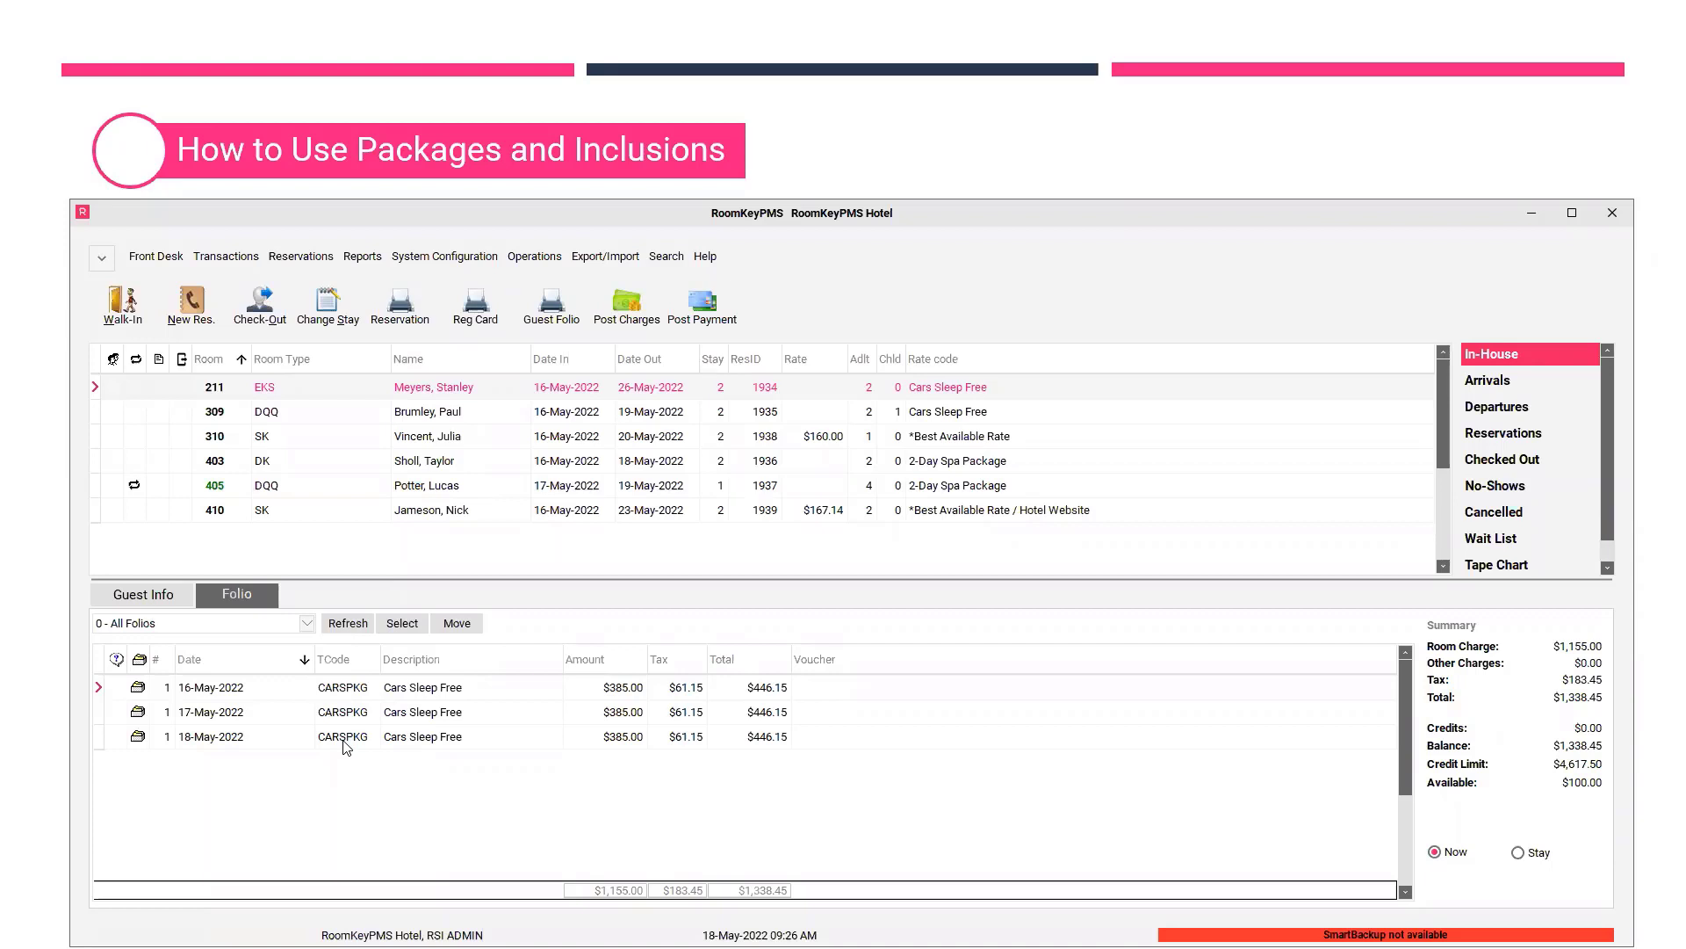
click(956, 470)
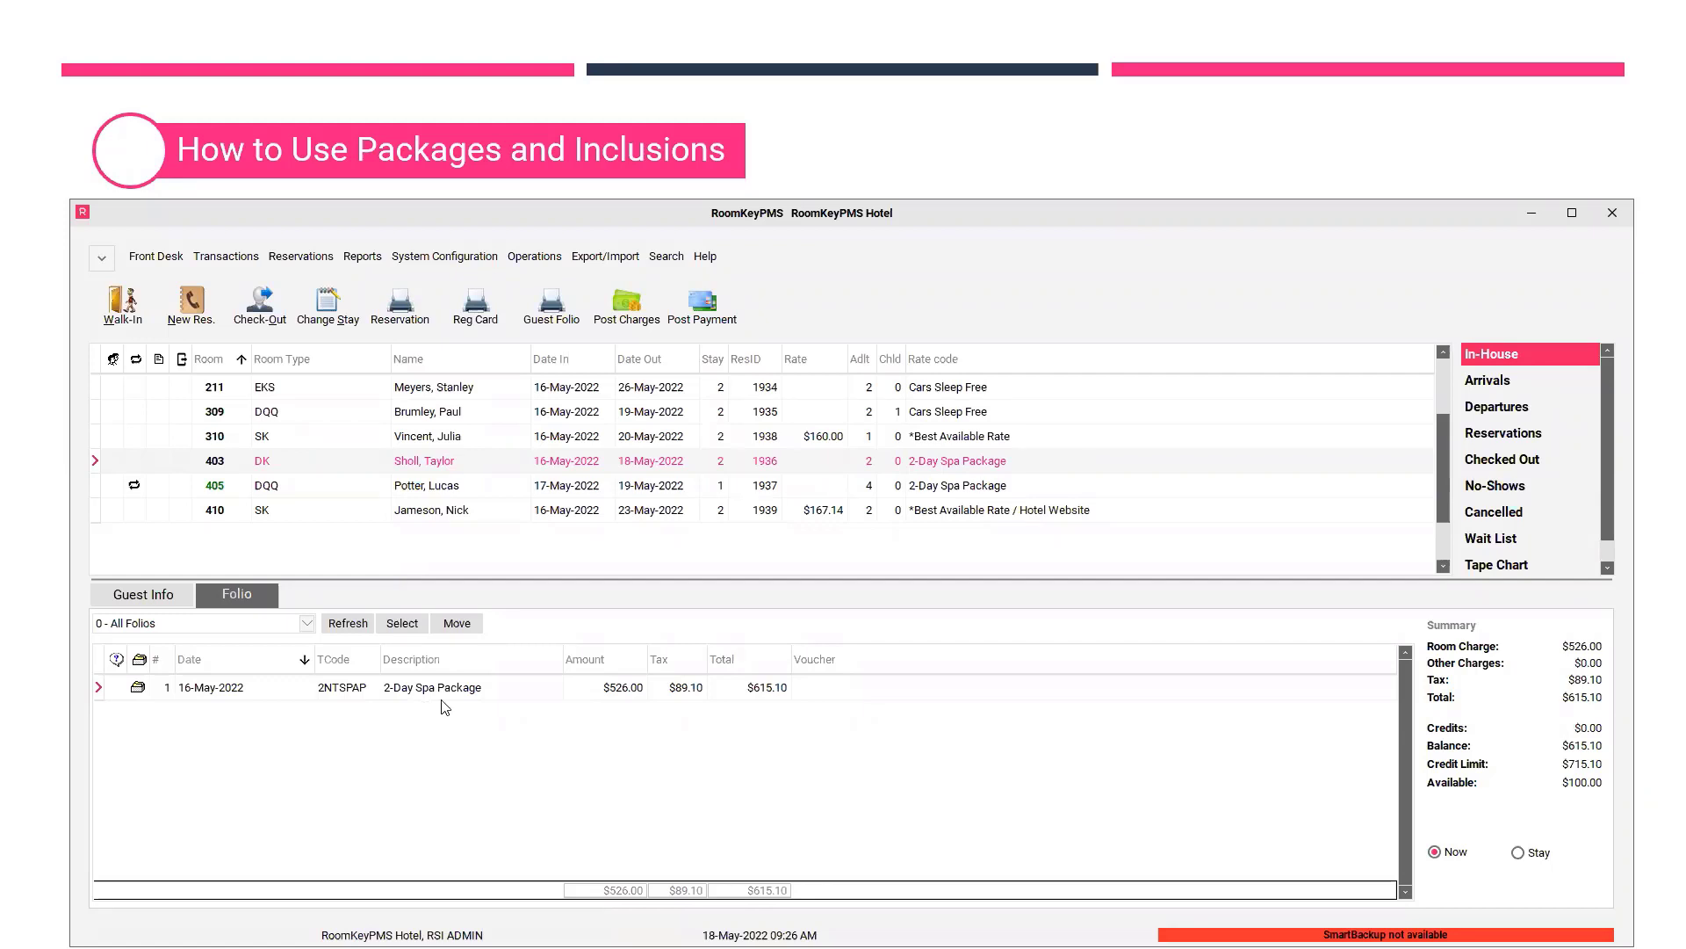
click(563, 319)
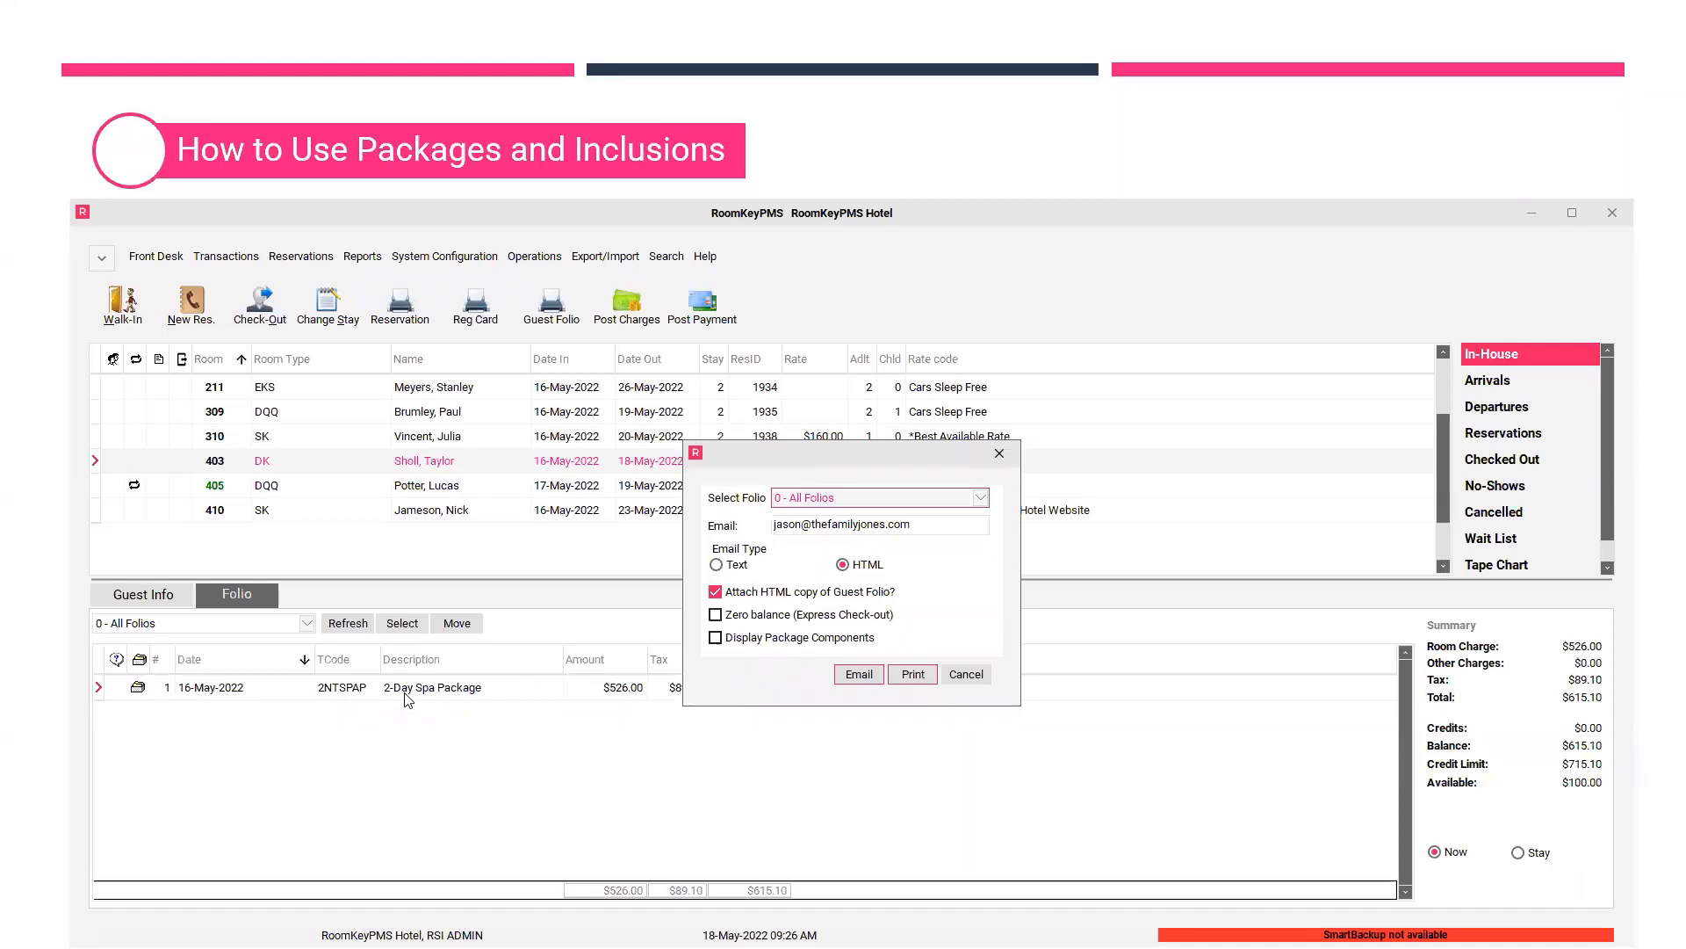
click(716, 638)
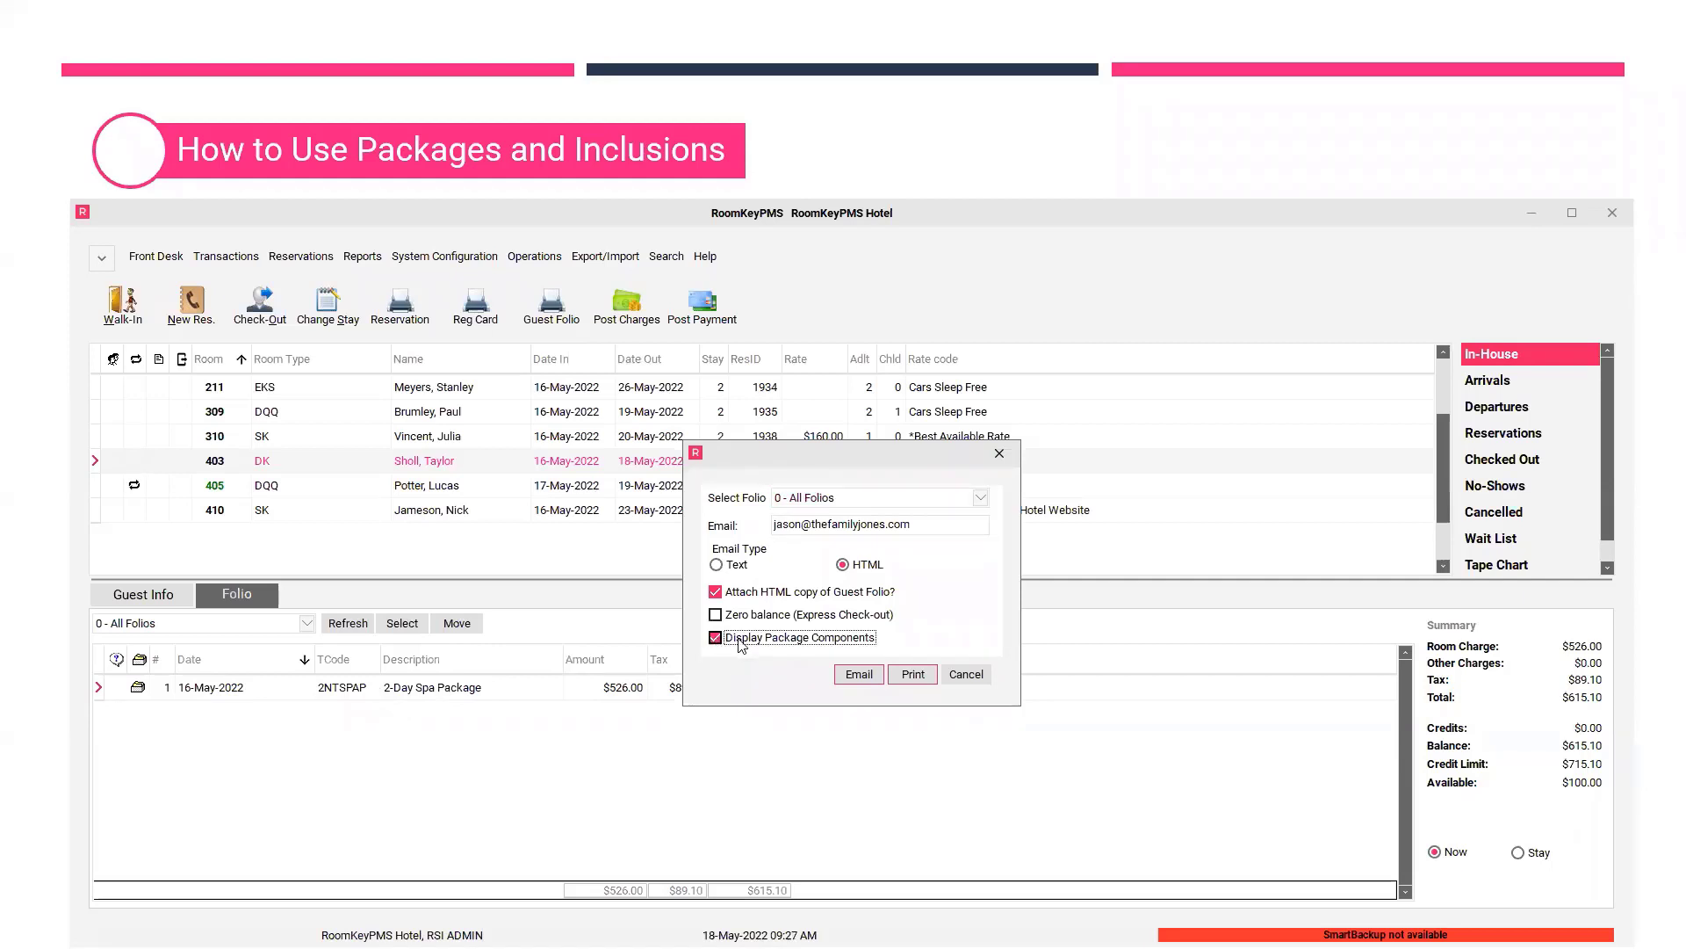
click(914, 675)
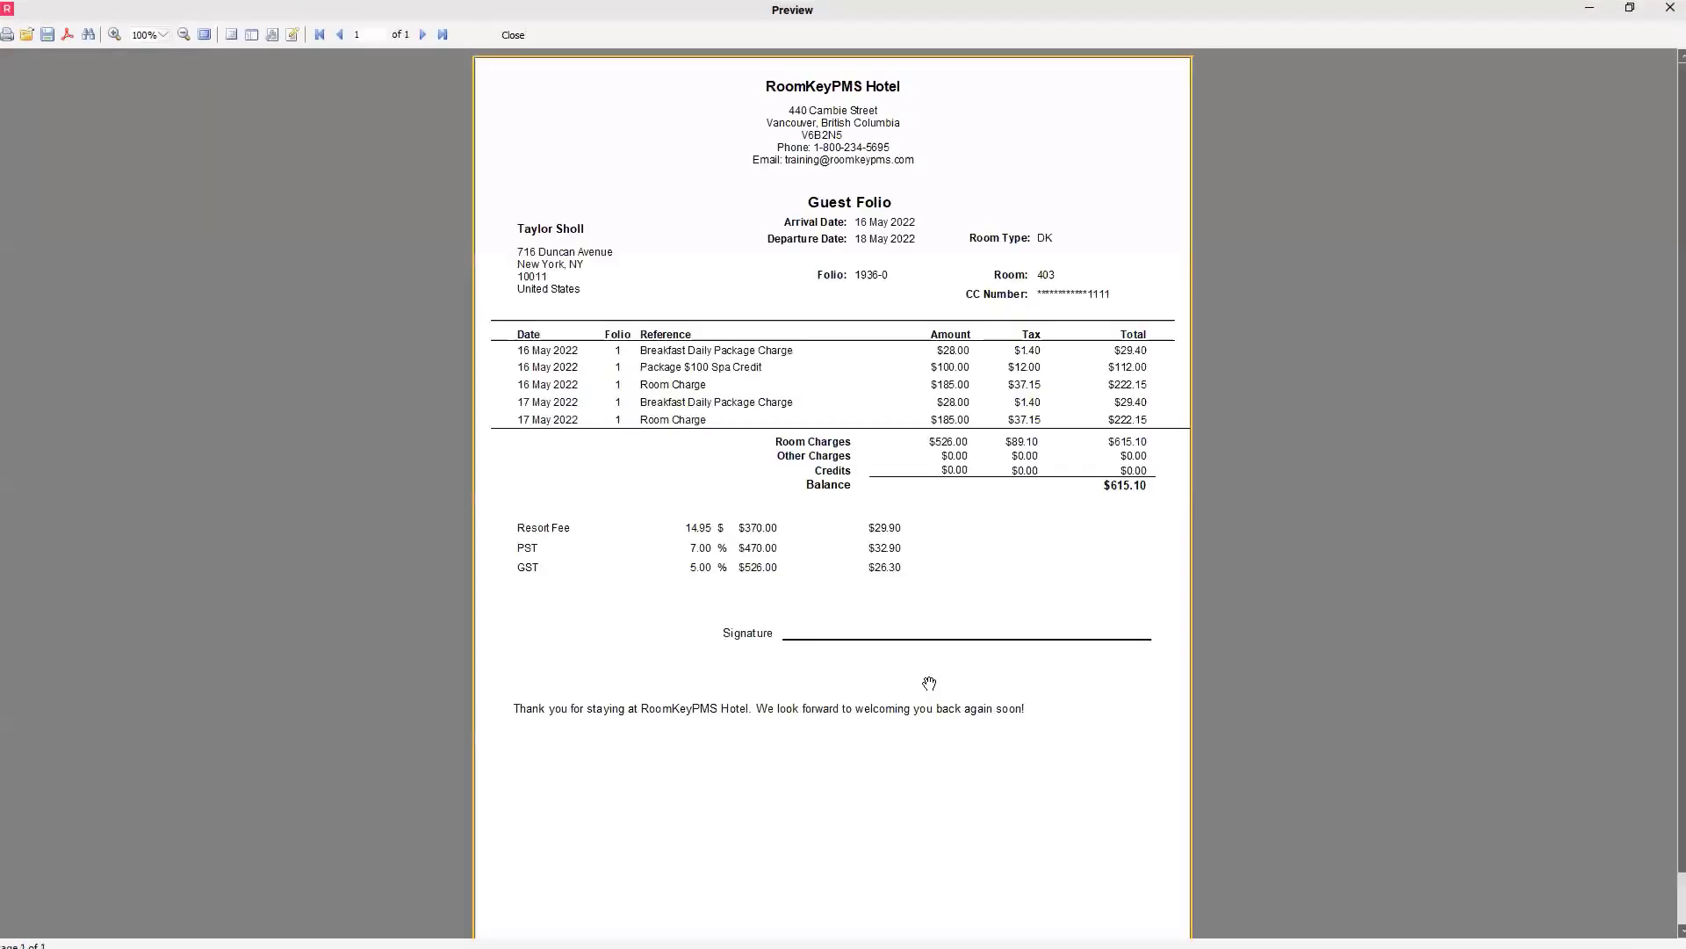
click(115, 35)
click(115, 35)
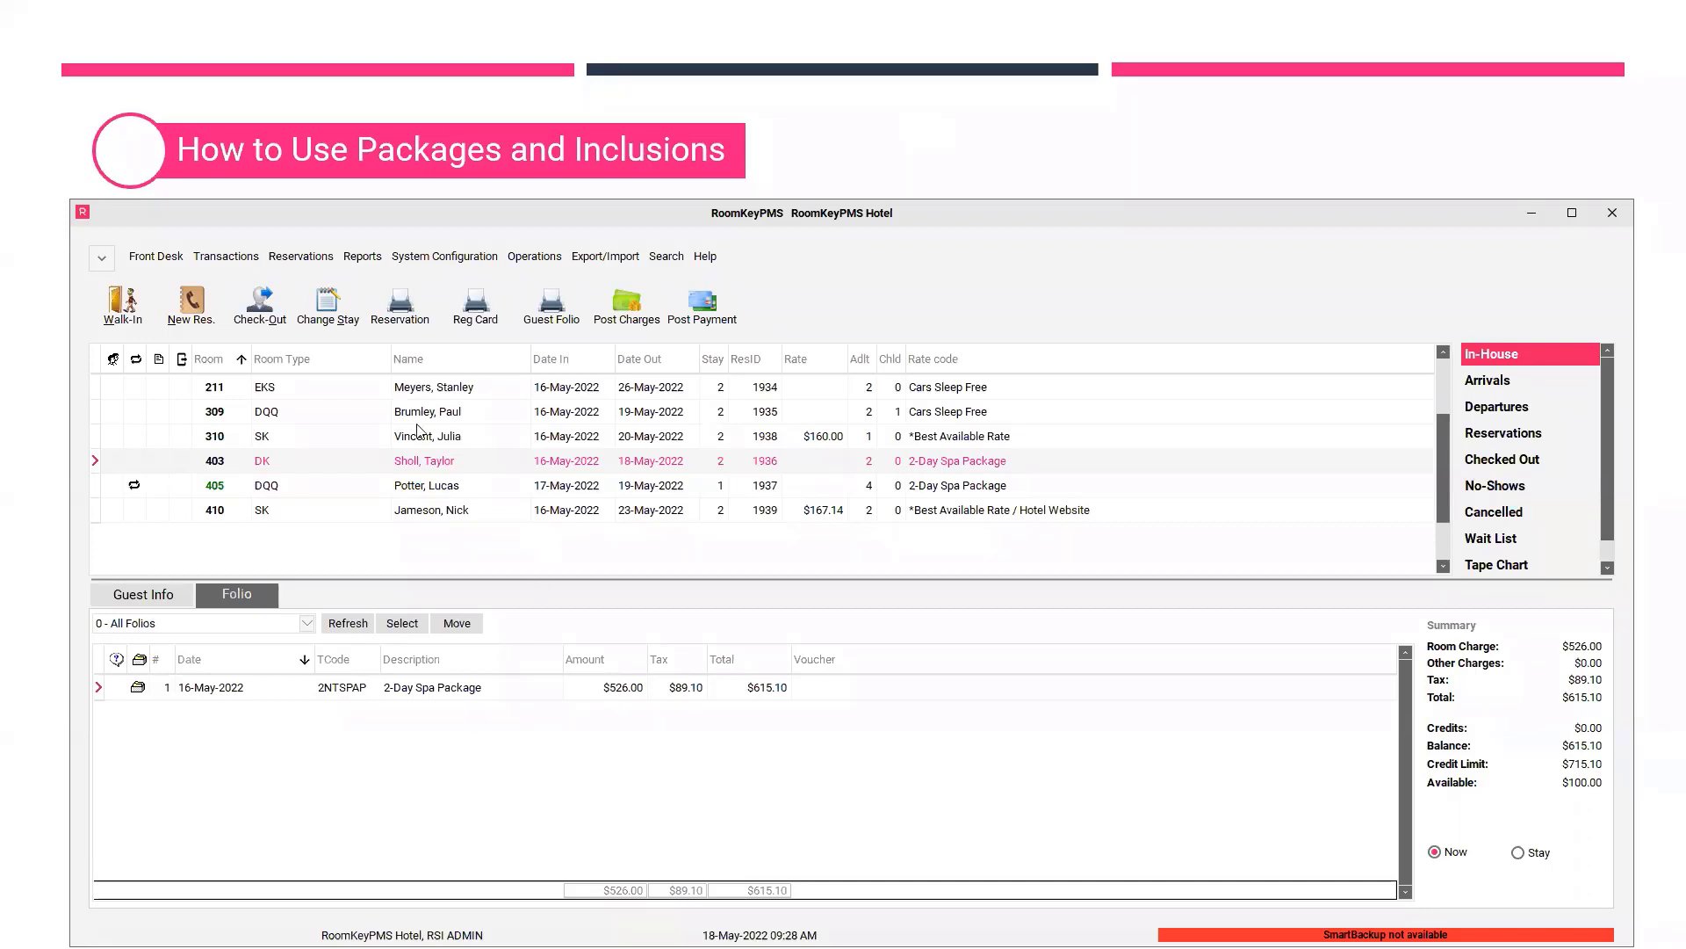
Start a new LEISURE reservation arriving 19-May-2022 for 2 nights and refresh its room availability
click(203, 322)
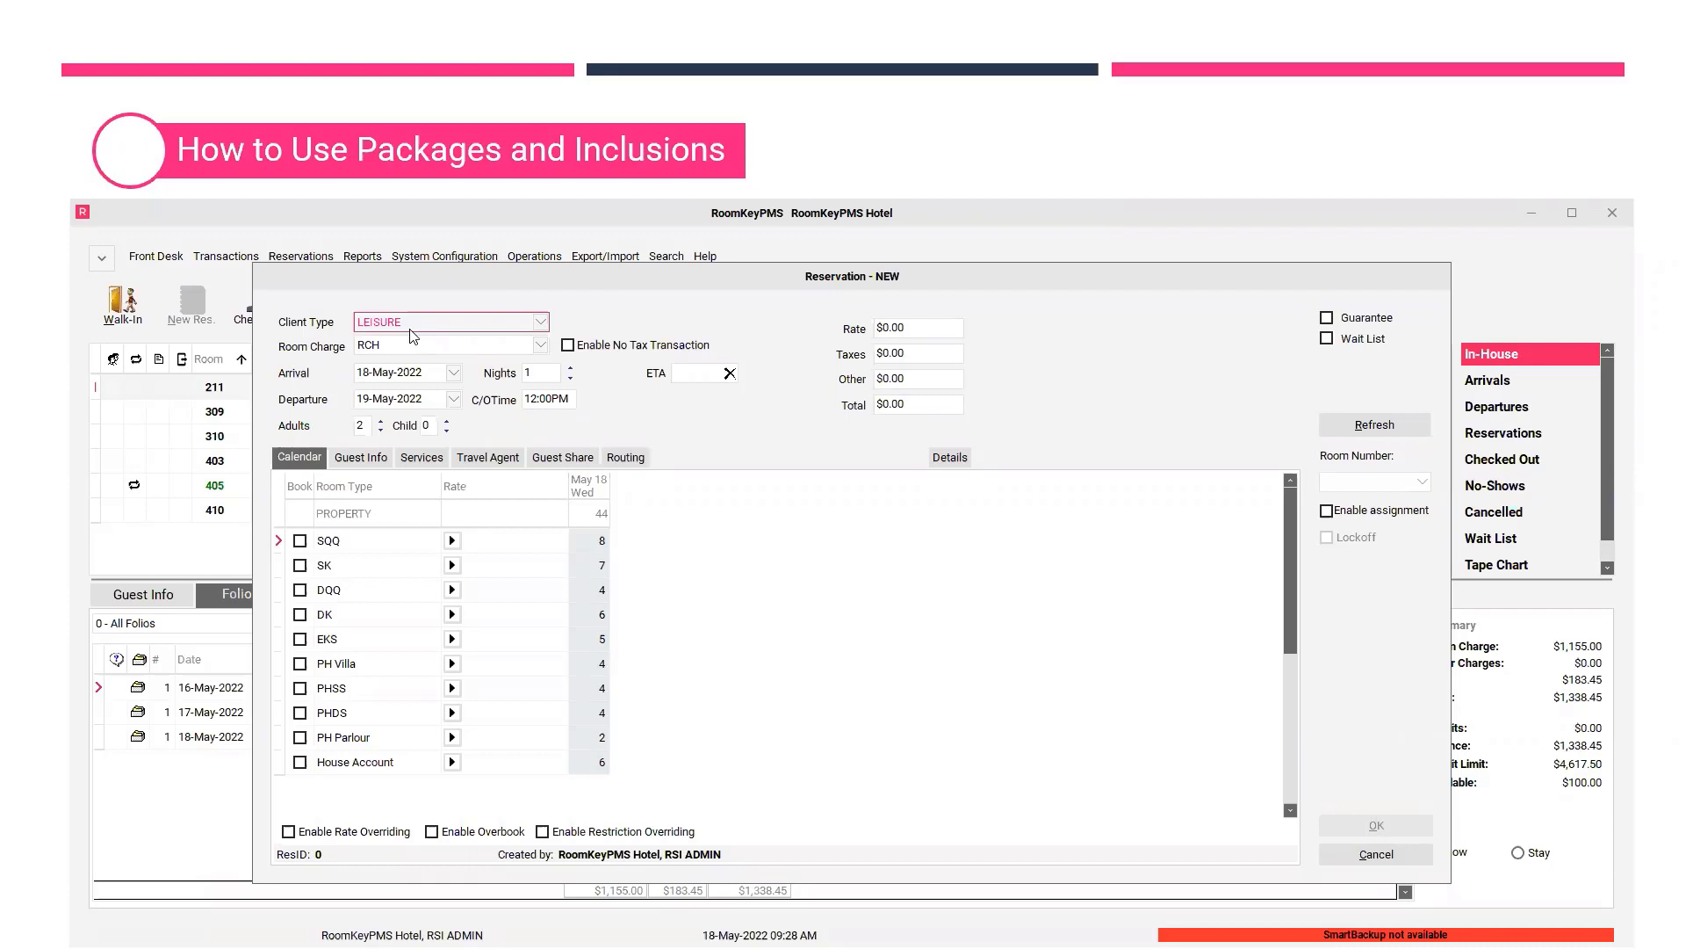
click(455, 372)
click(397, 471)
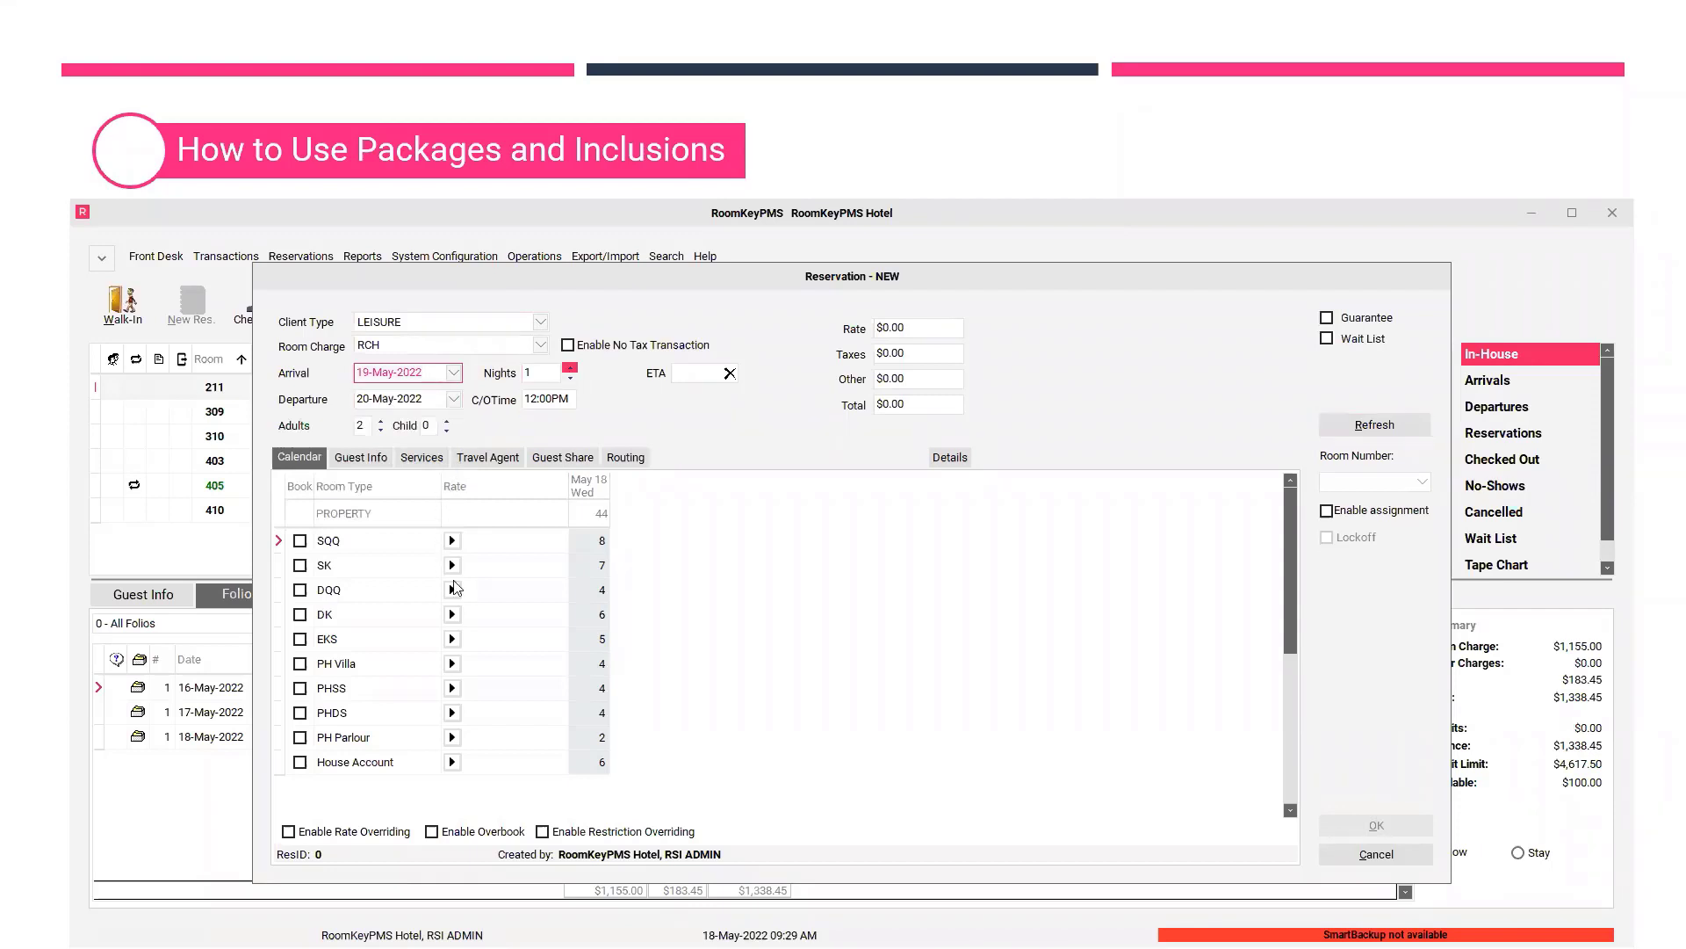
click(1340, 429)
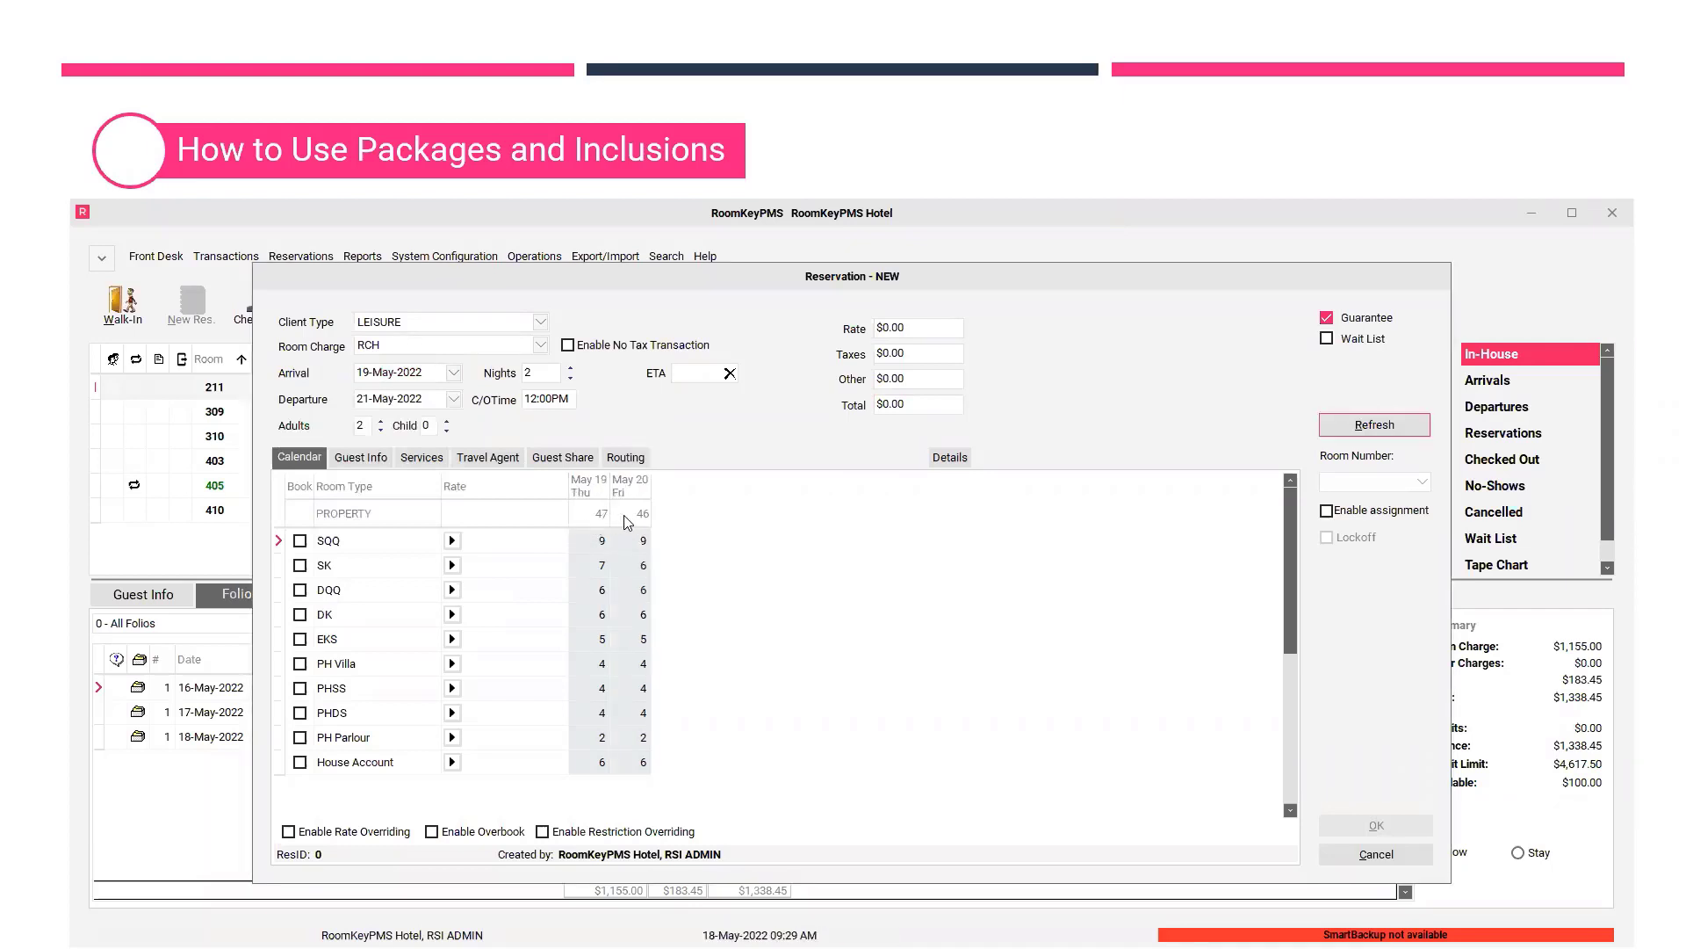
List the rates for room type SK and try to select the Cars Sleep Free rate
click(451, 566)
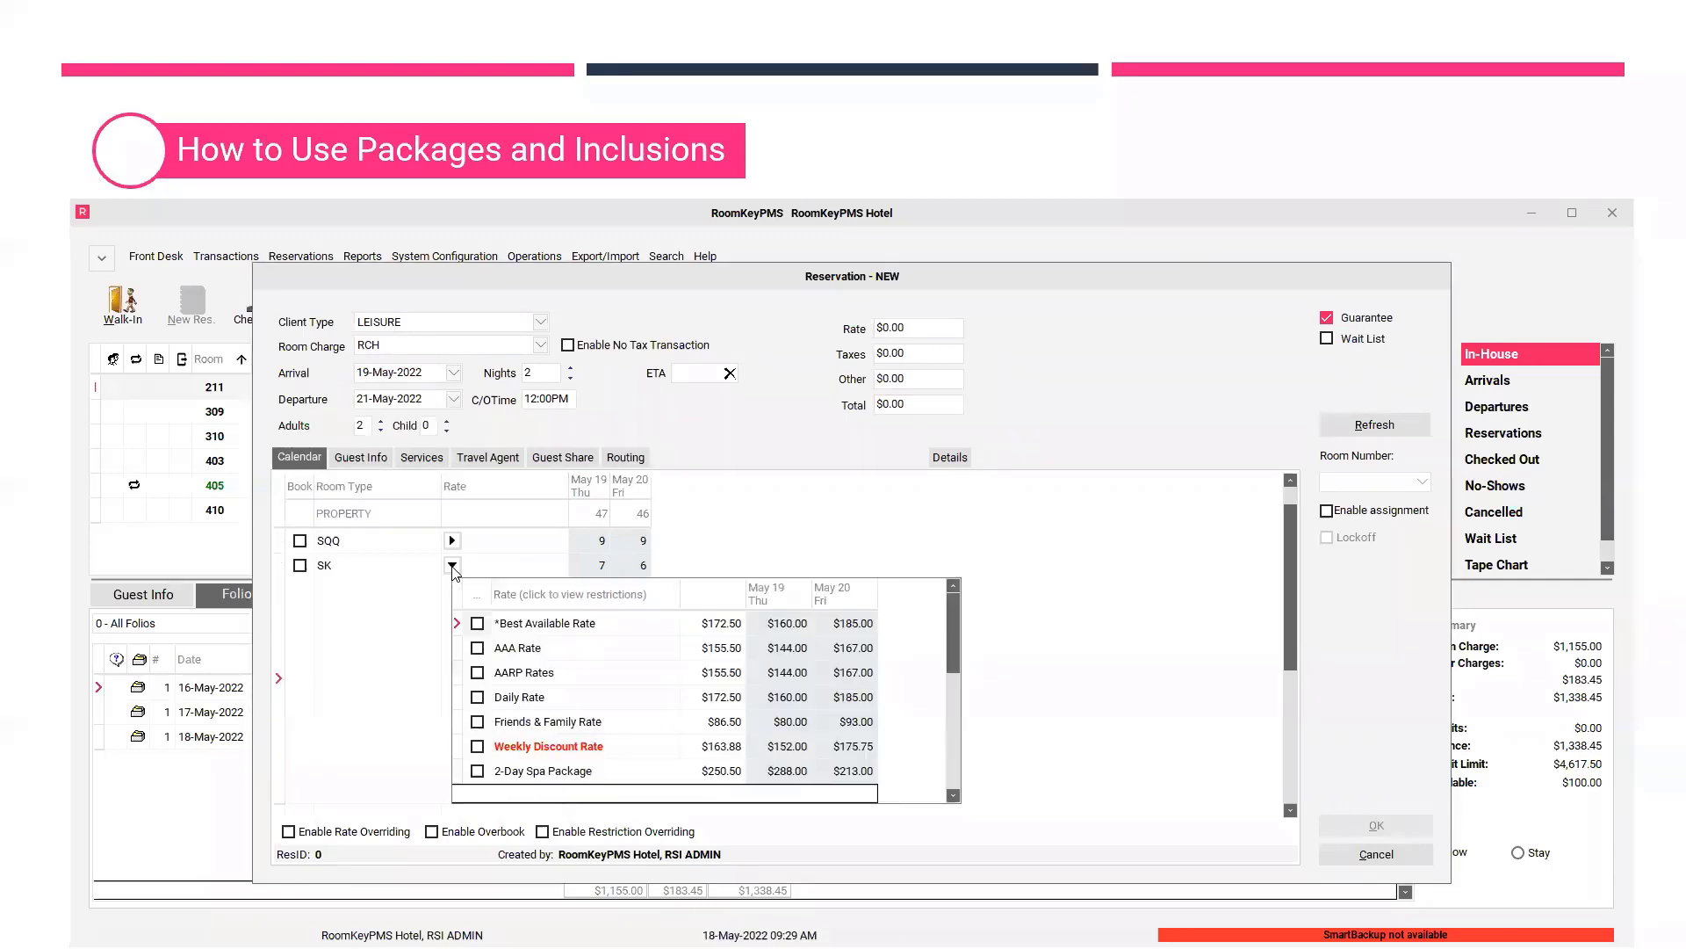
scroll(548, 704, down, 5)
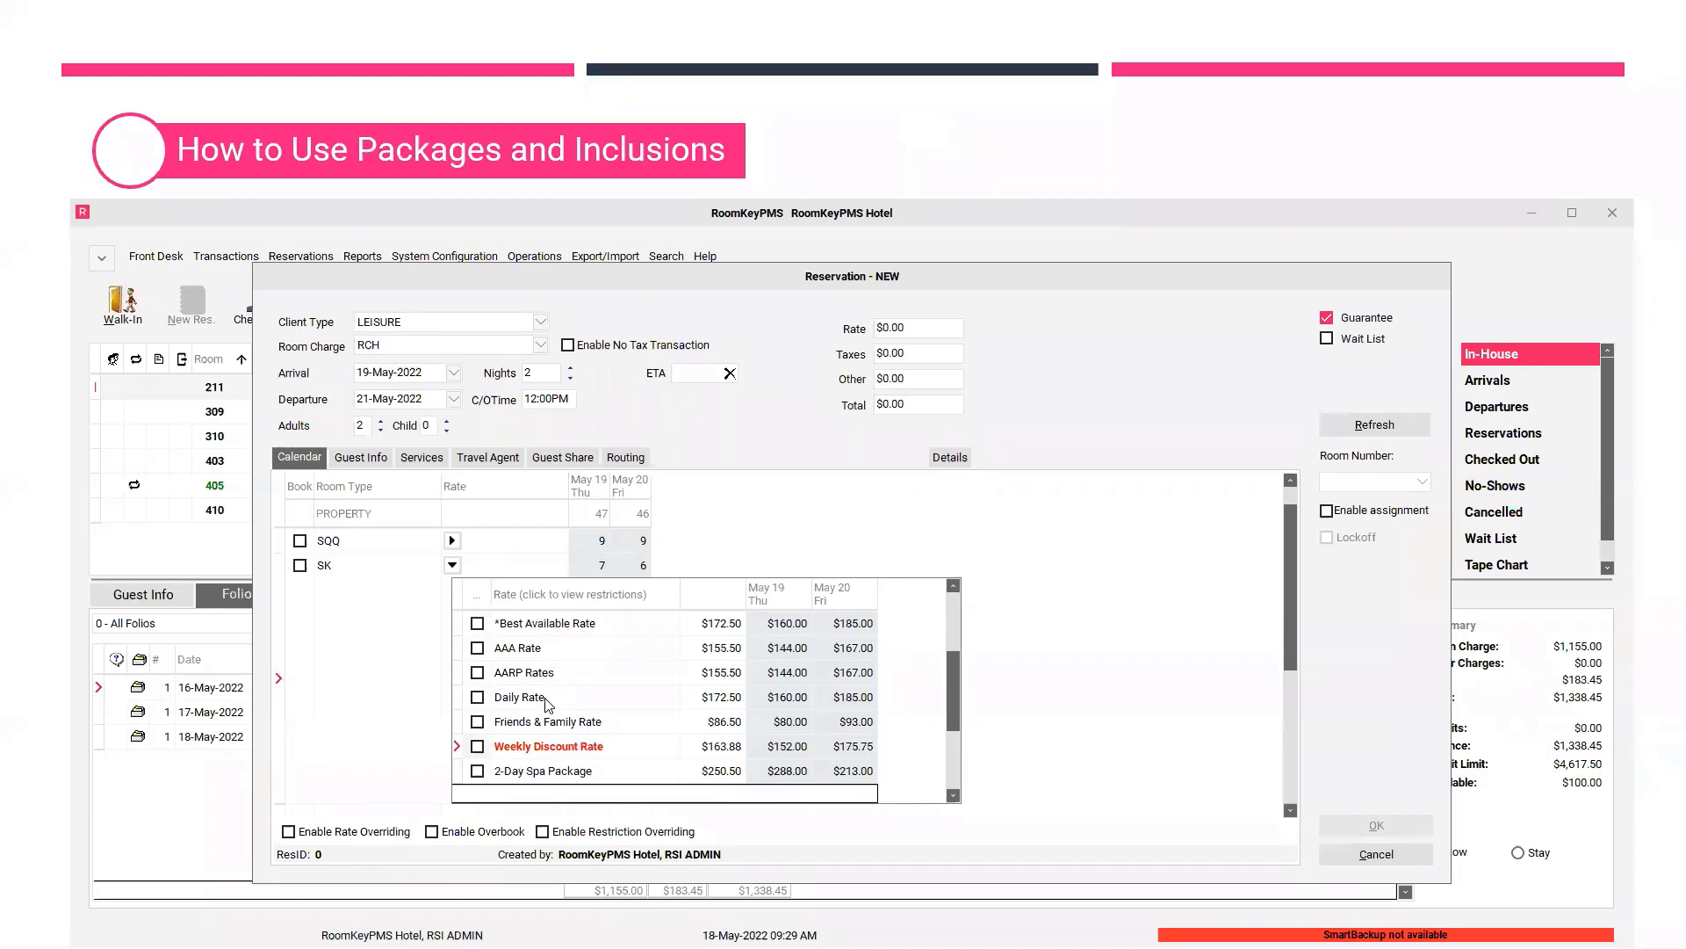
scroll(549, 704, down, 2)
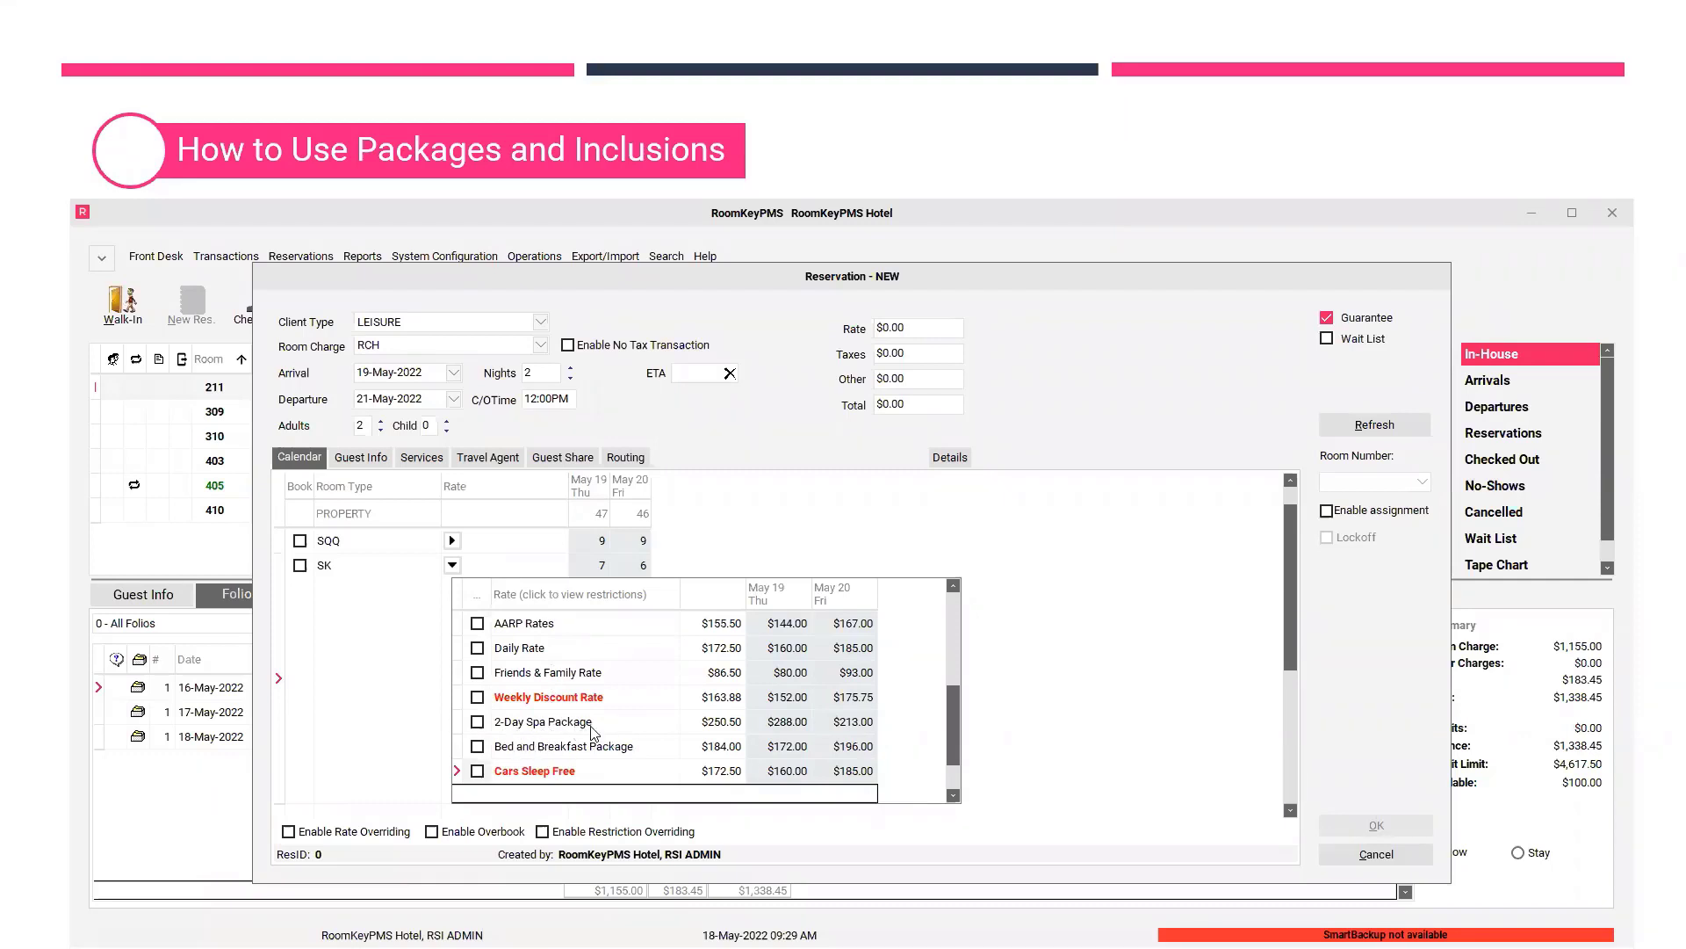
scroll(594, 733, down, 1)
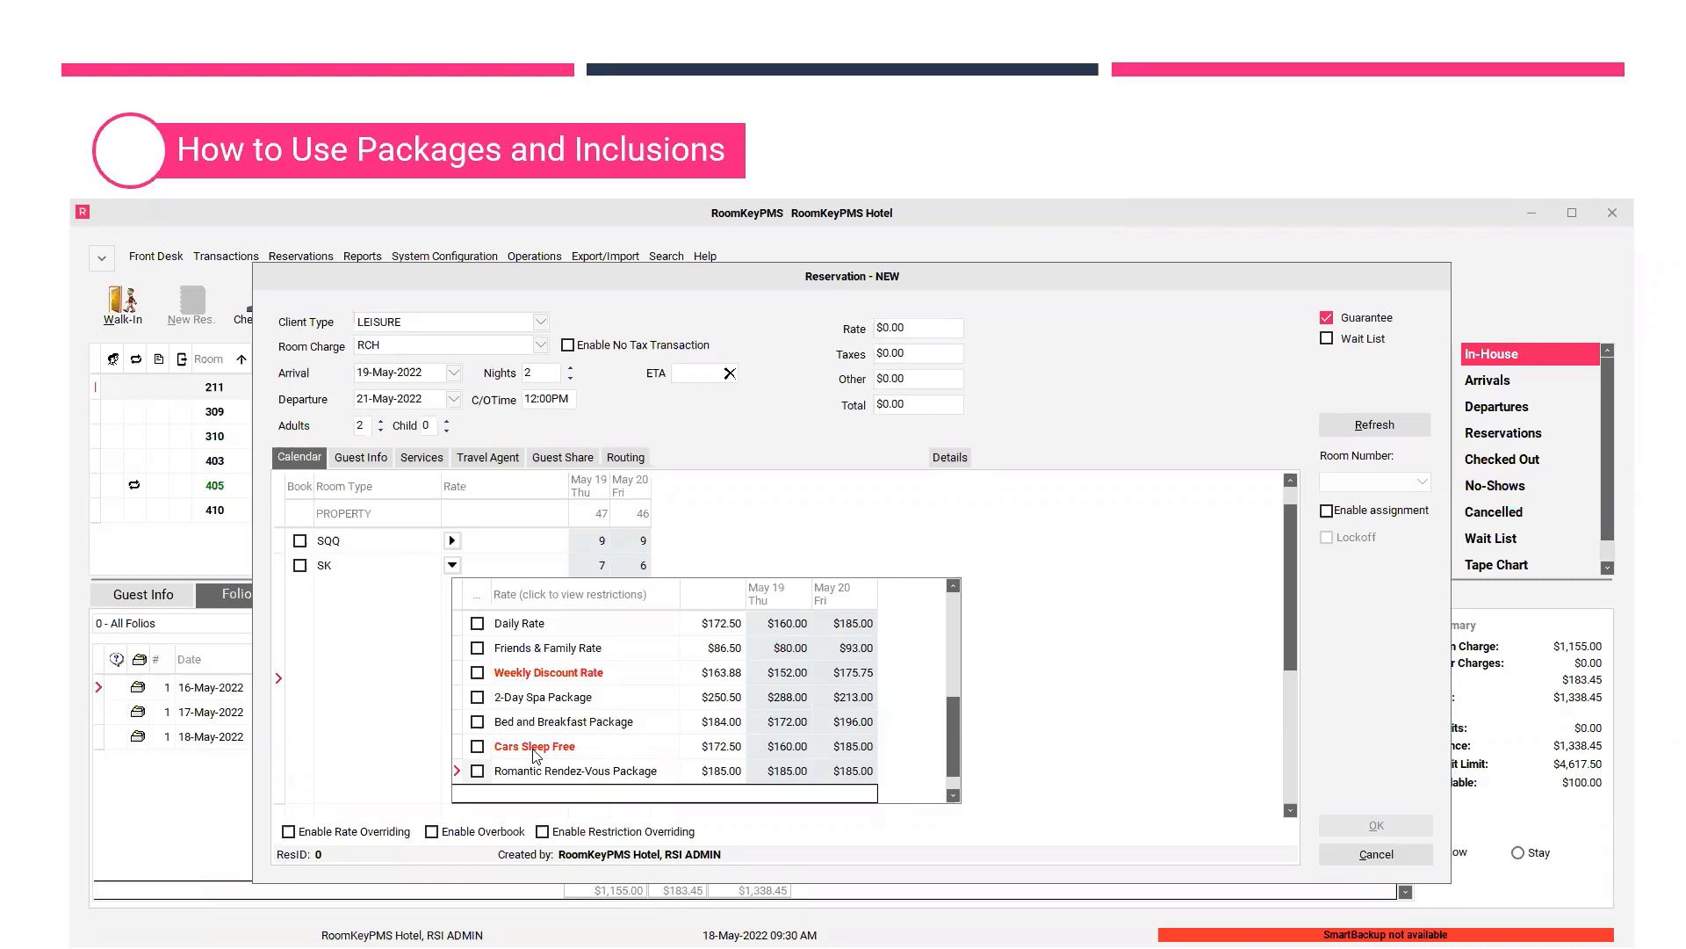
click(476, 747)
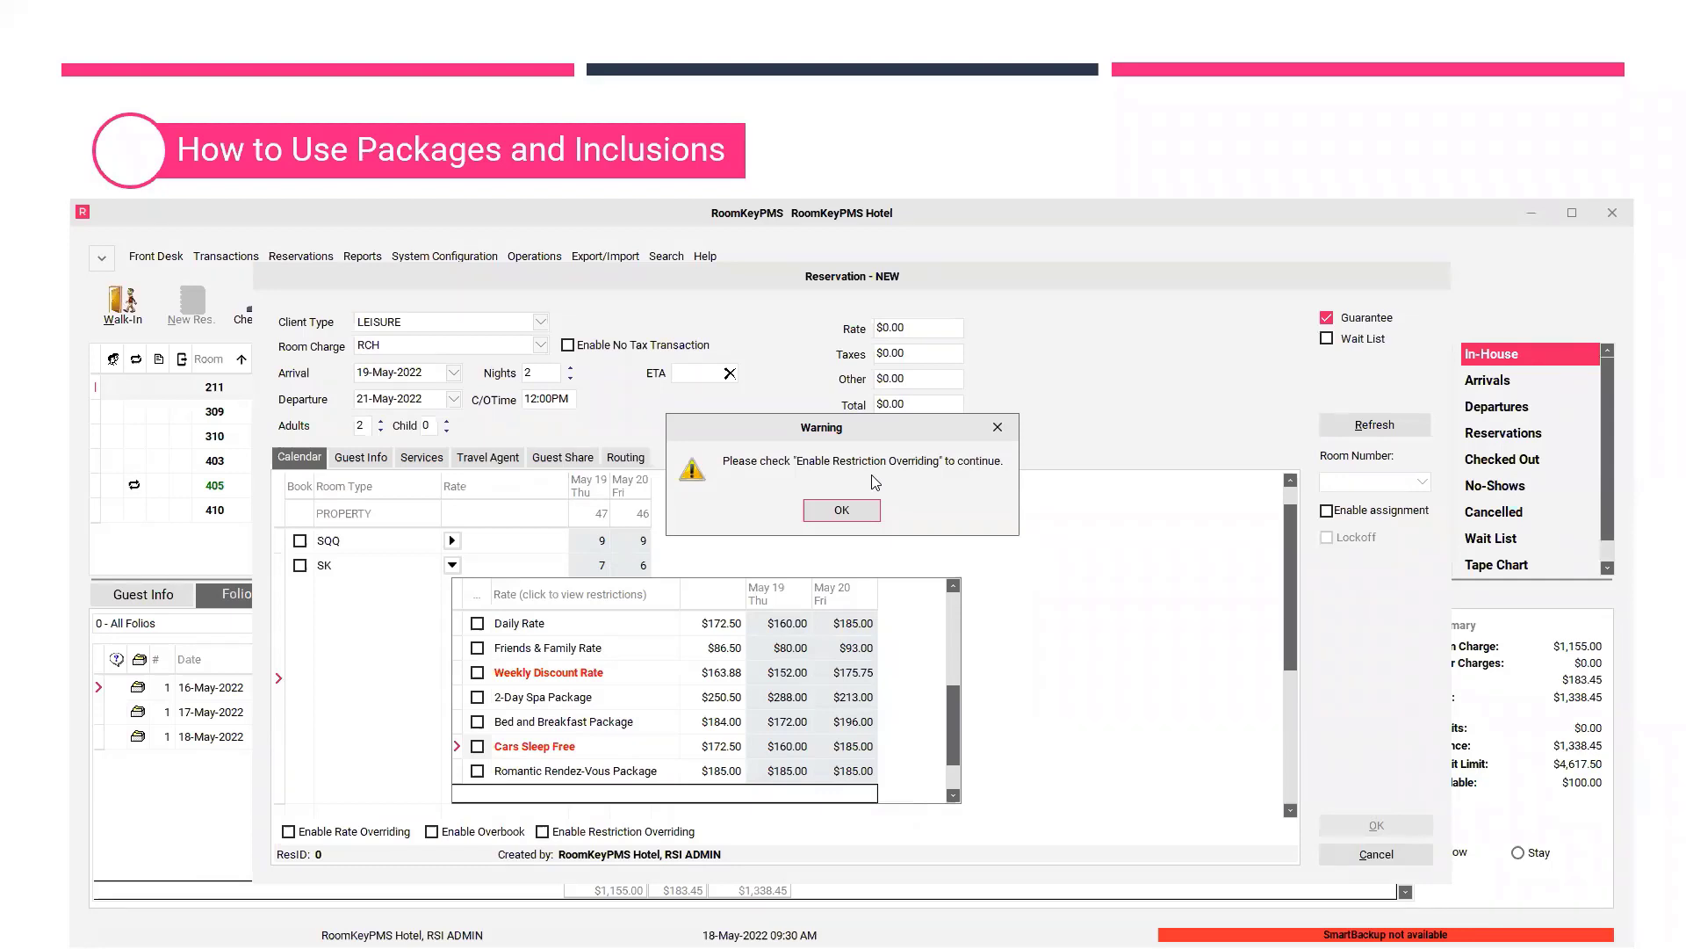
click(841, 510)
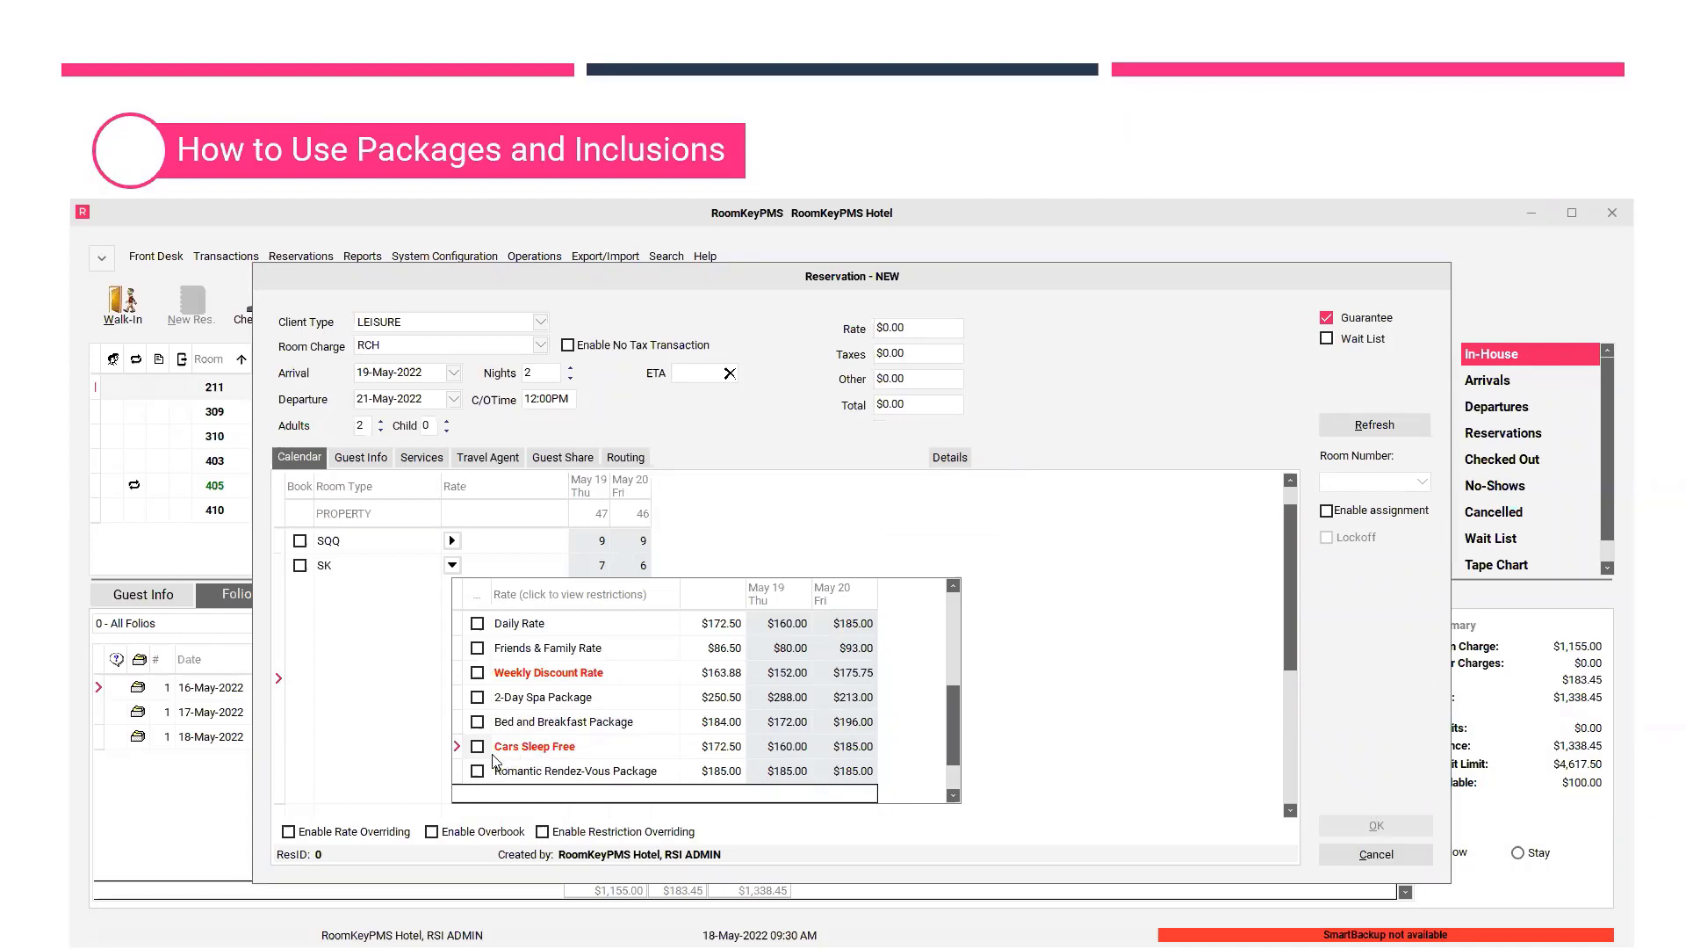
Examine the rate restrictions for Cars Sleep Free on the SK room type, and cancel the new reservation
click(560, 596)
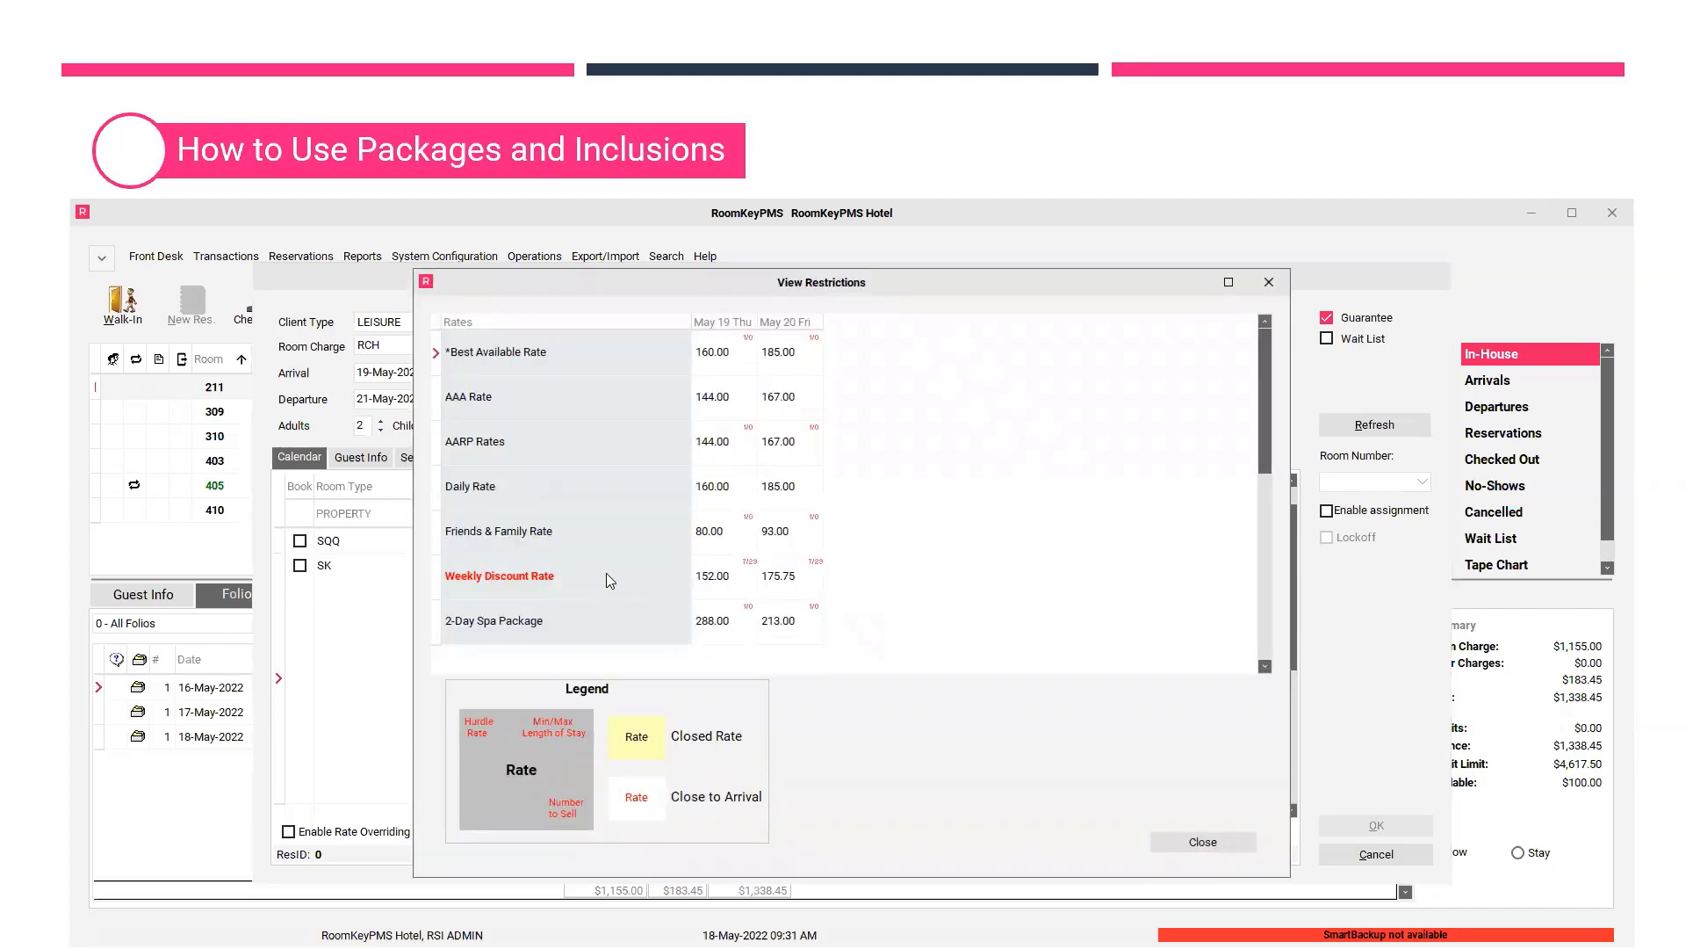
scroll(606, 574, down, 3)
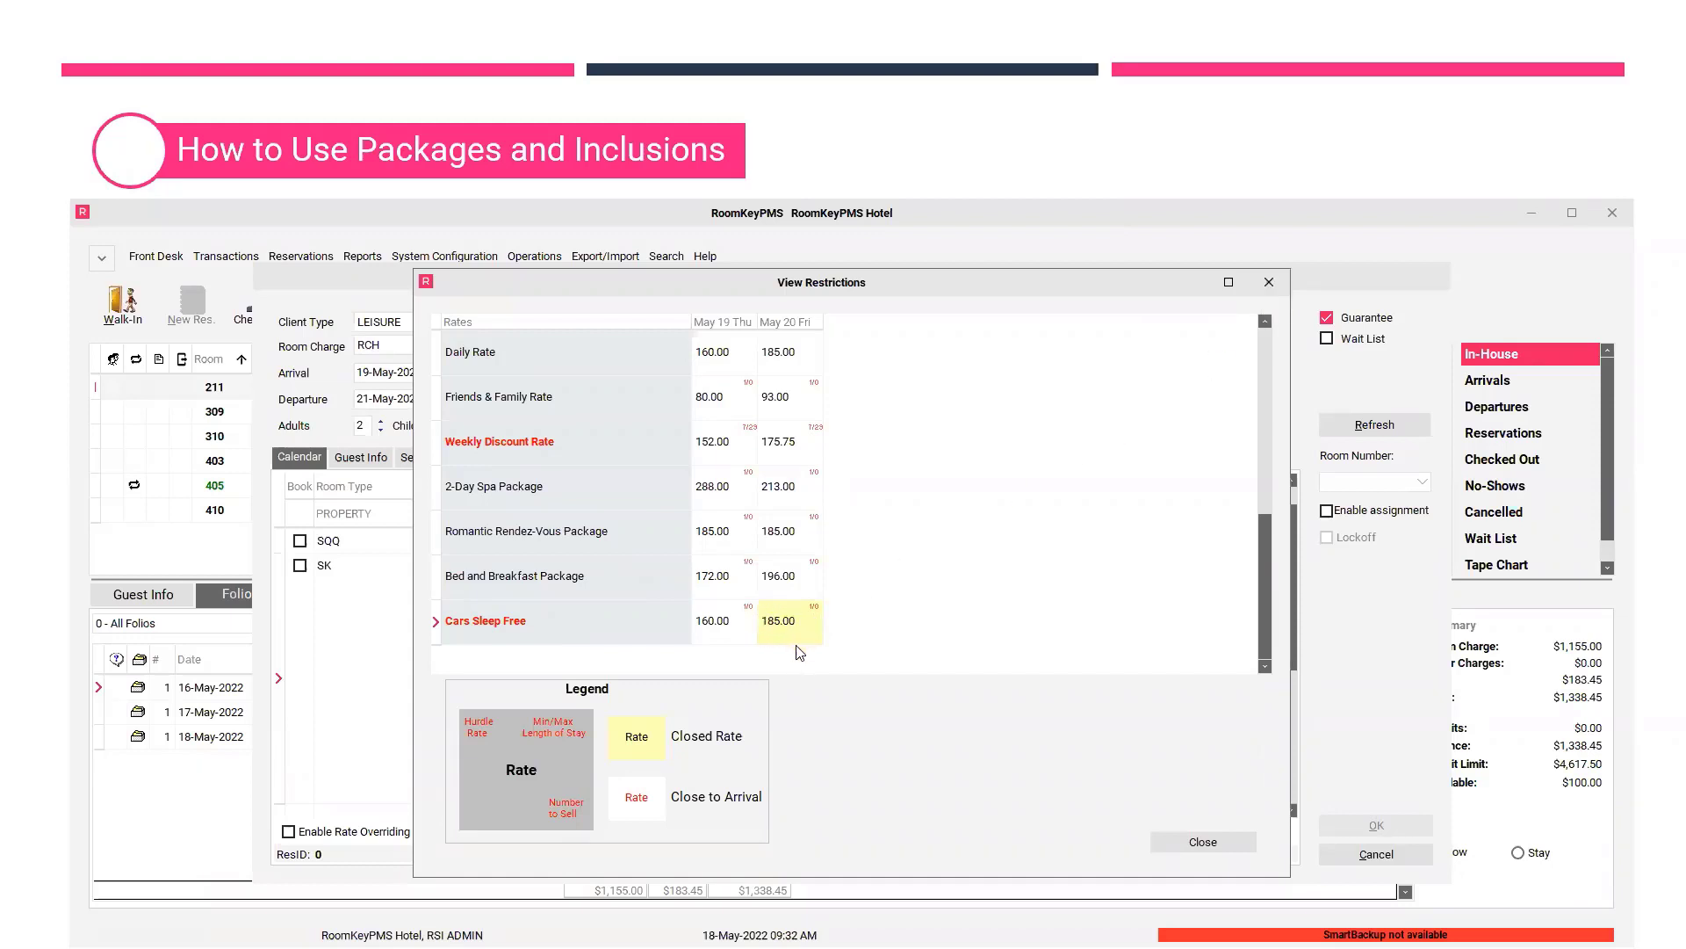
click(1269, 283)
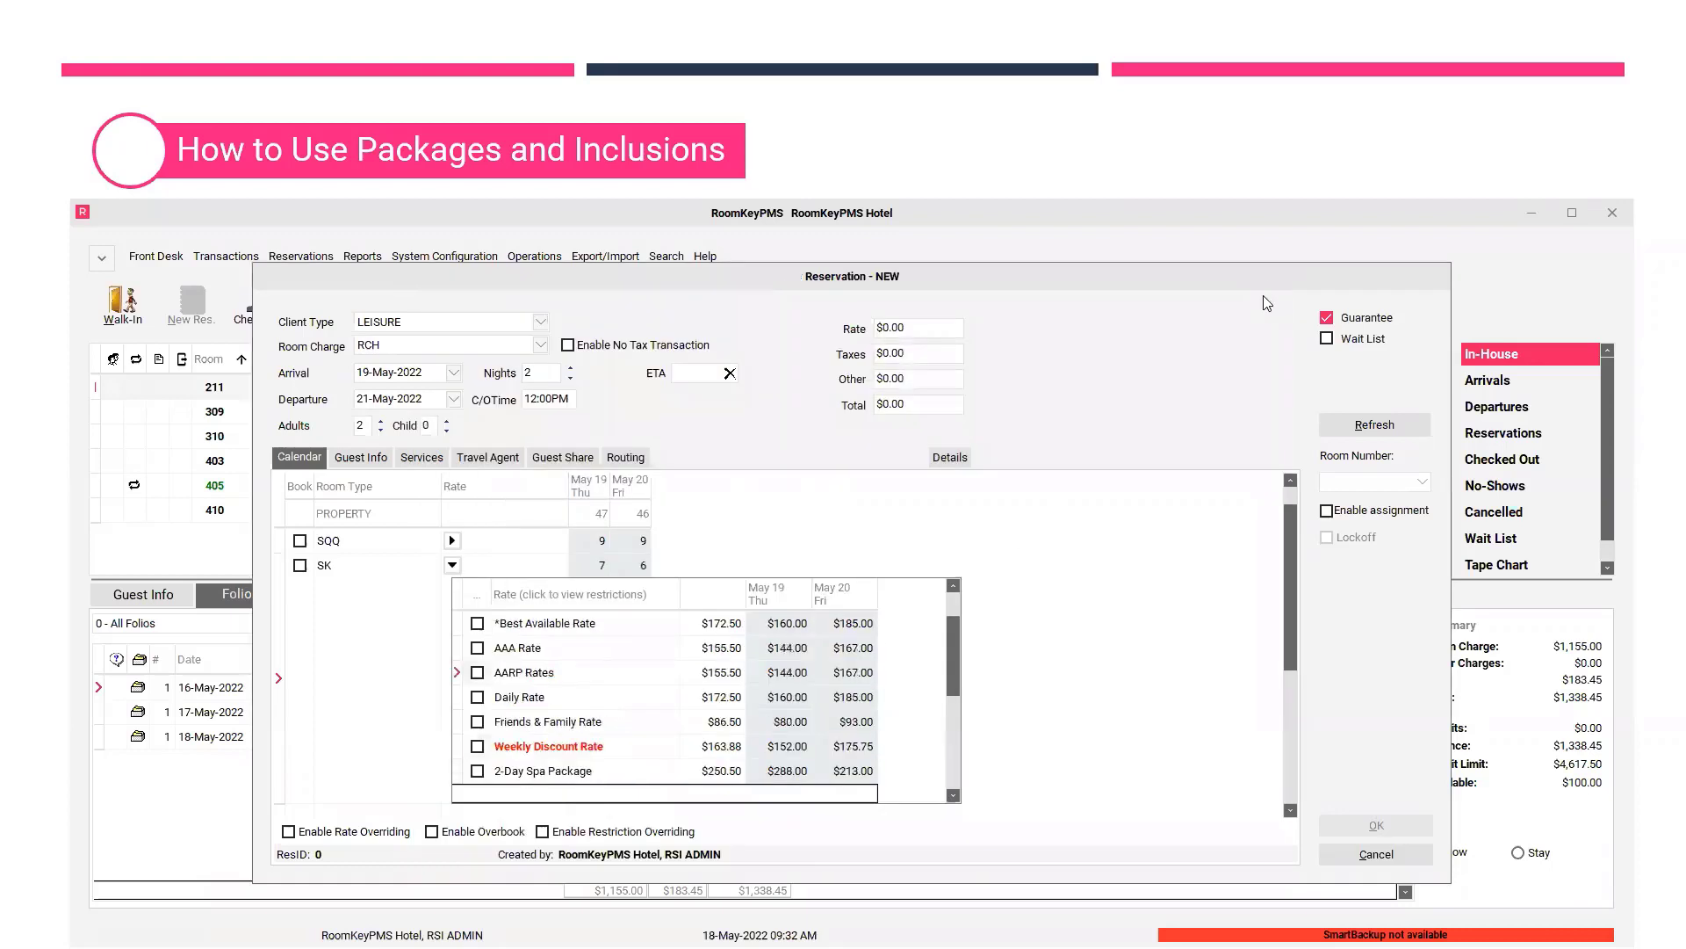
click(1377, 852)
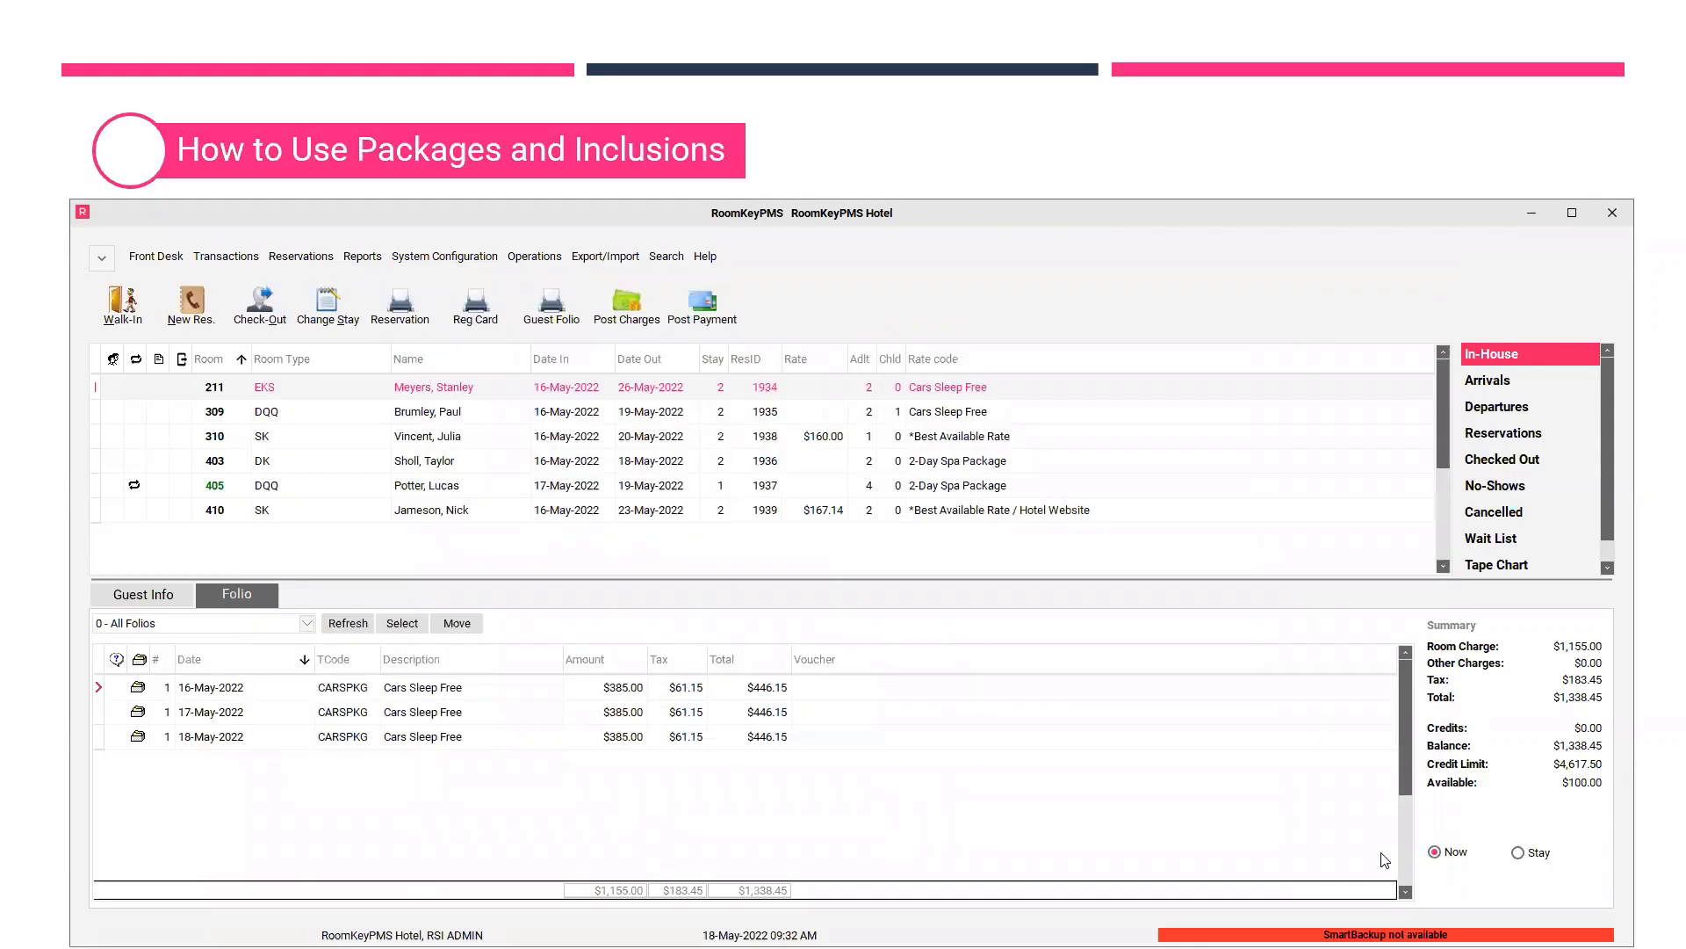
Open the Rate Wizard details of the Cars Sleep Free Package Base Rate
click(483, 261)
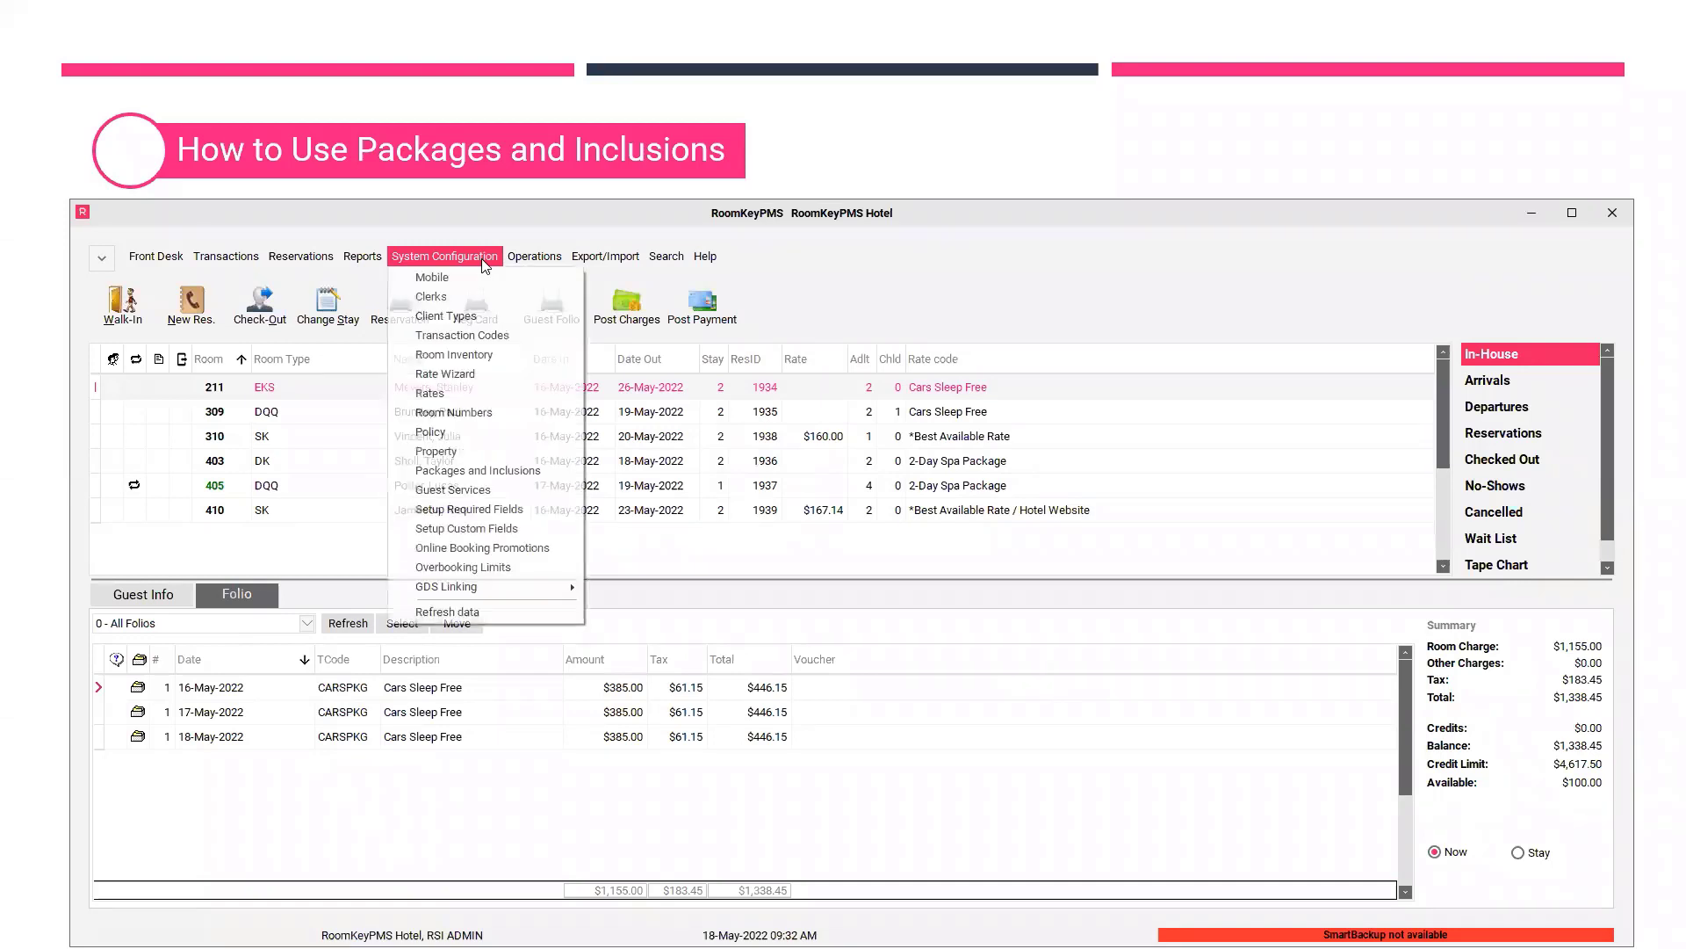
click(466, 375)
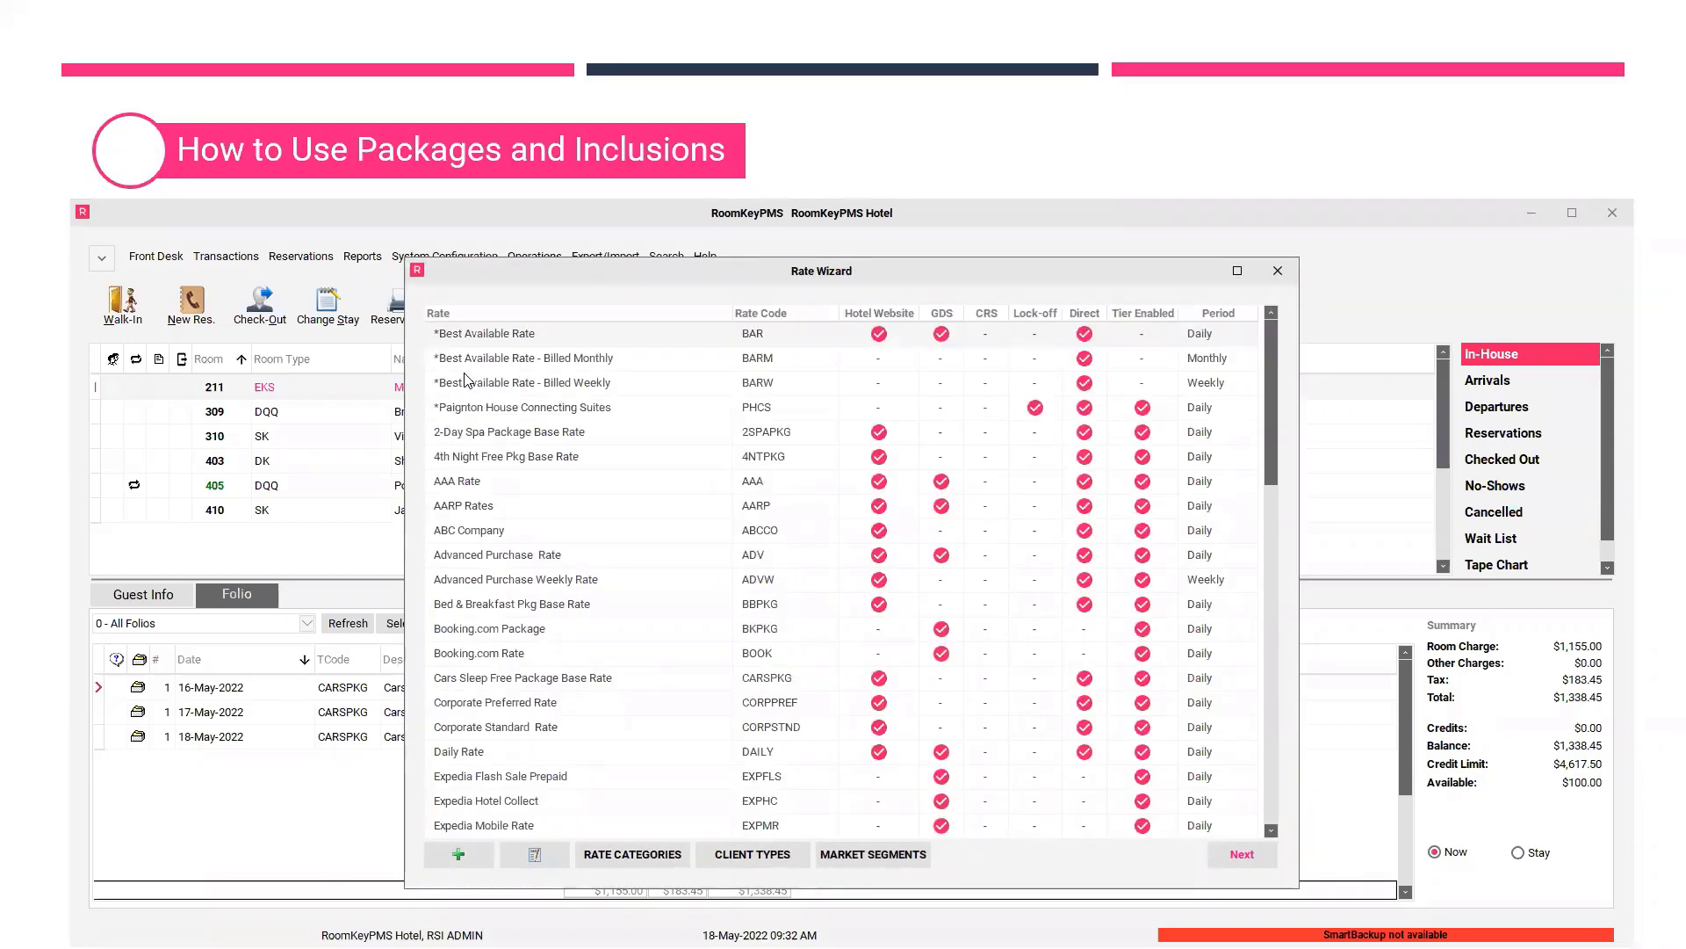
scroll(563, 683, down, 5)
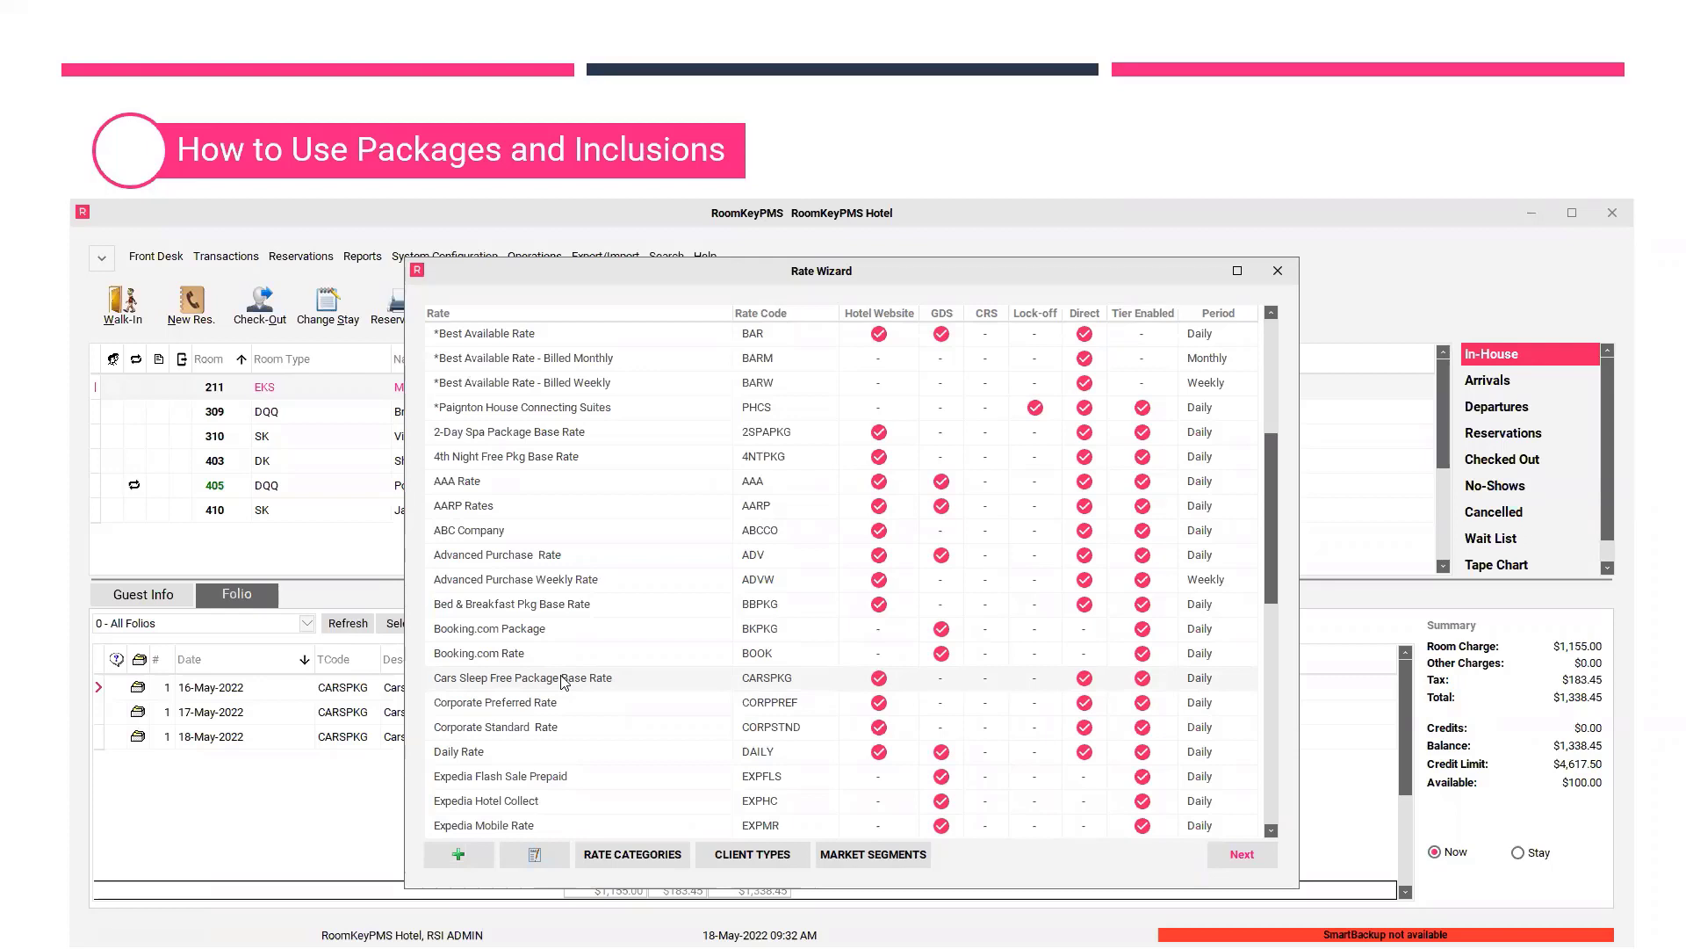
click(1255, 854)
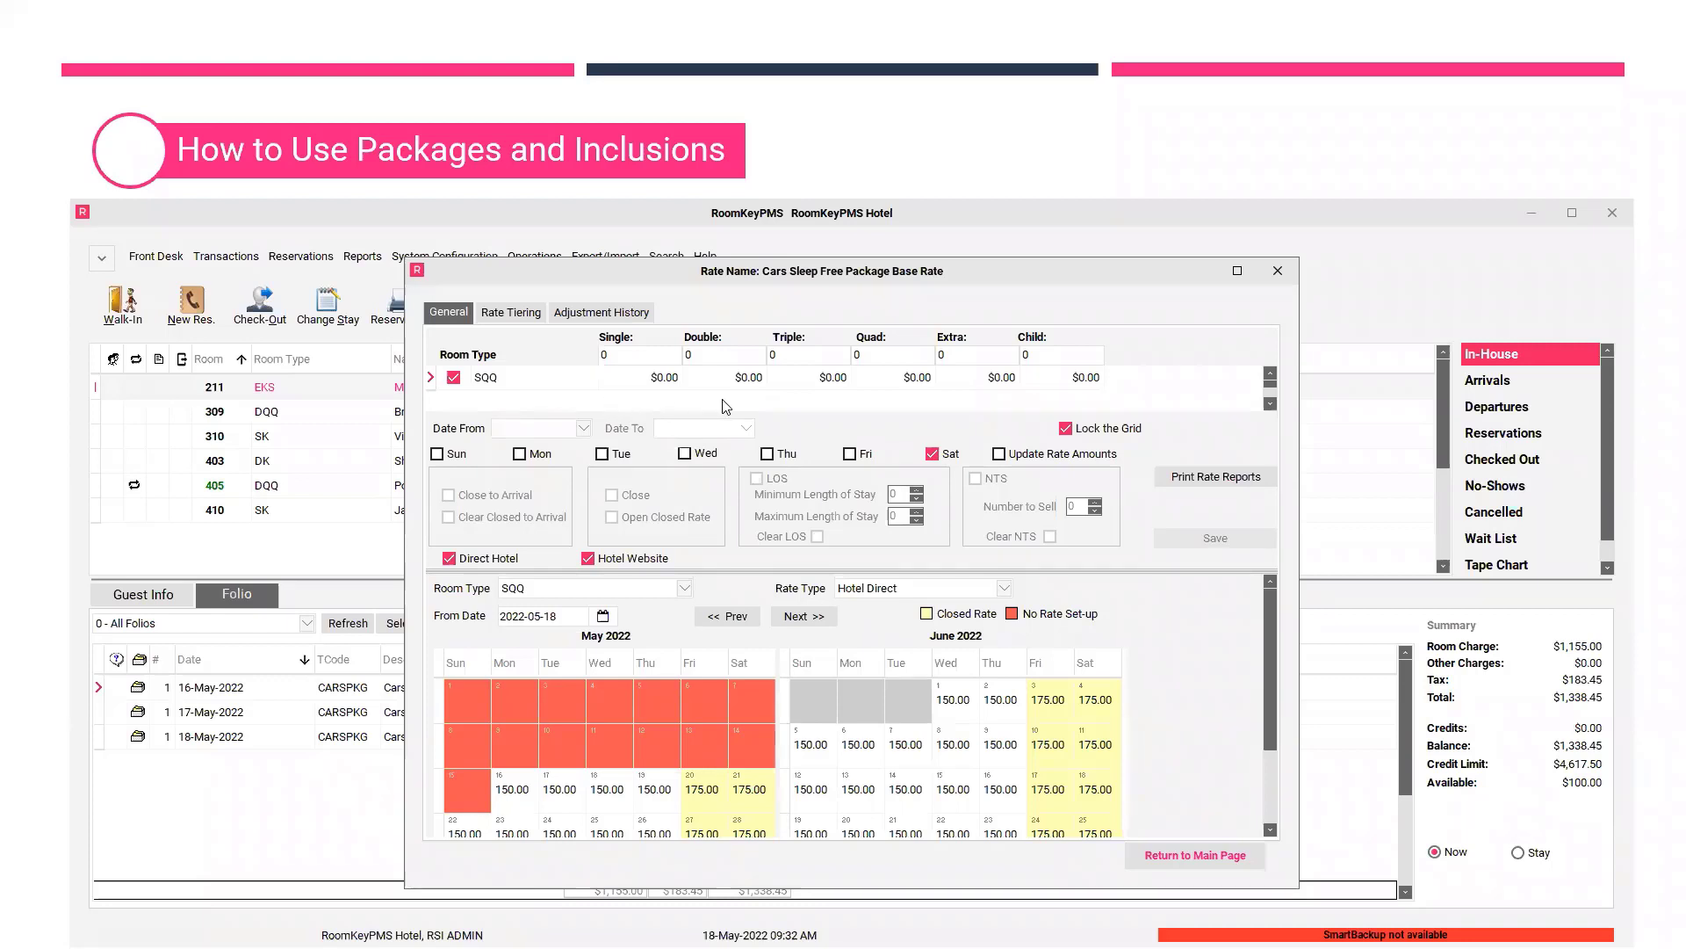
Set the rate adjustment period to start and end on 2022-05-20
click(584, 428)
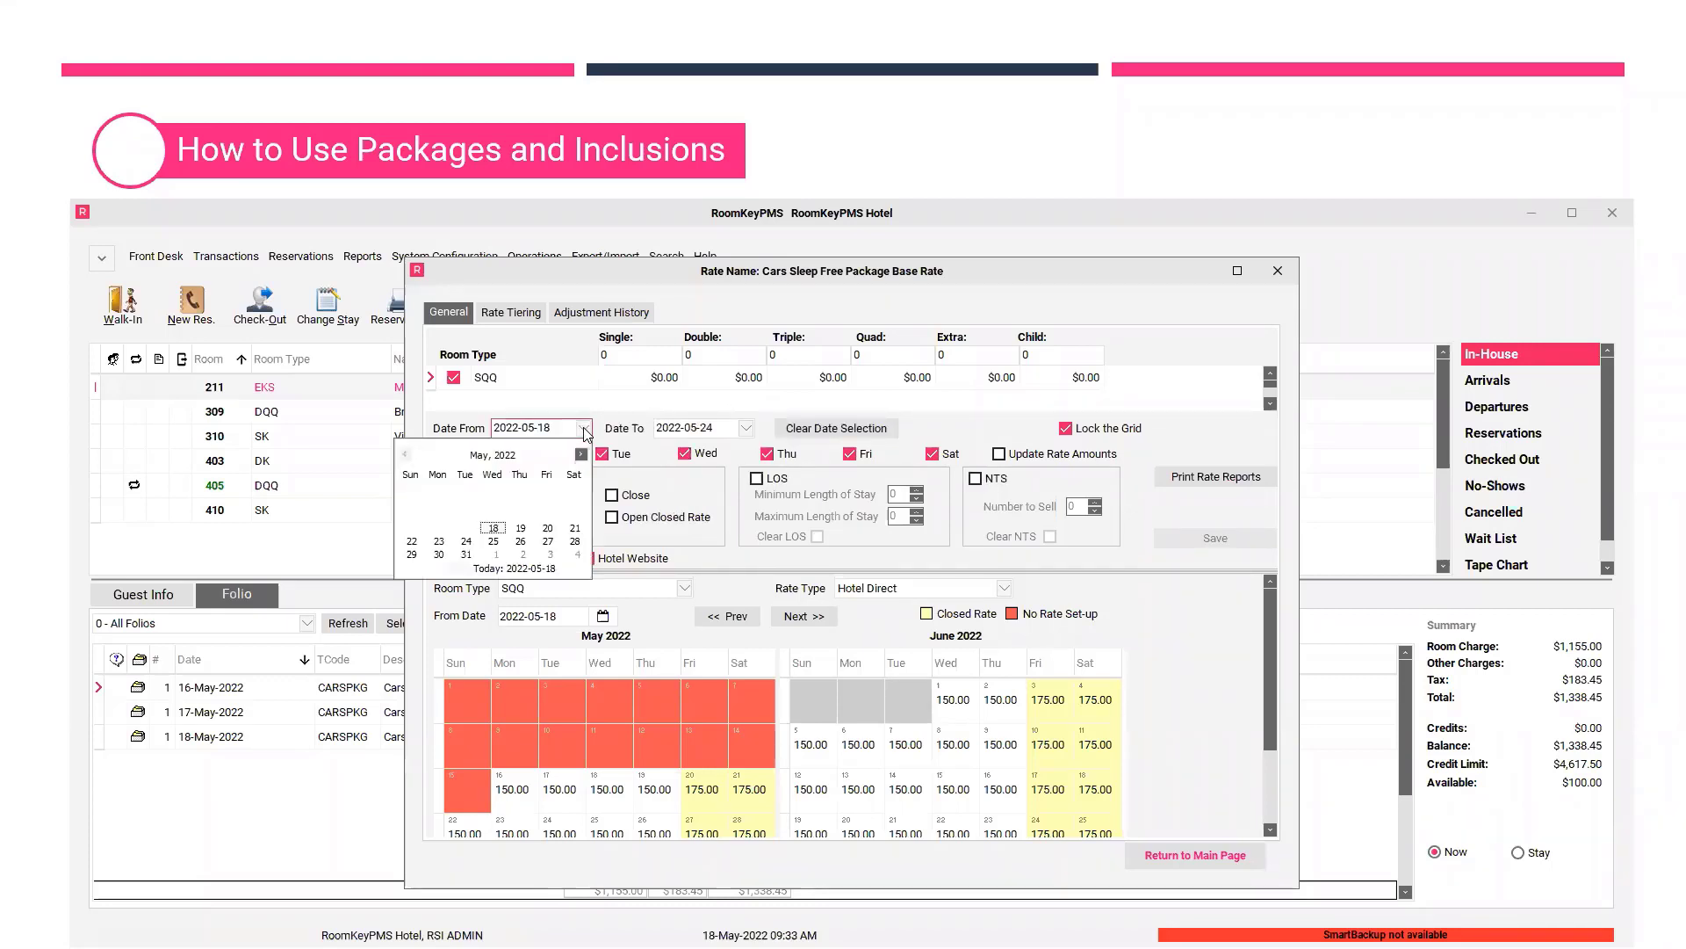
click(585, 430)
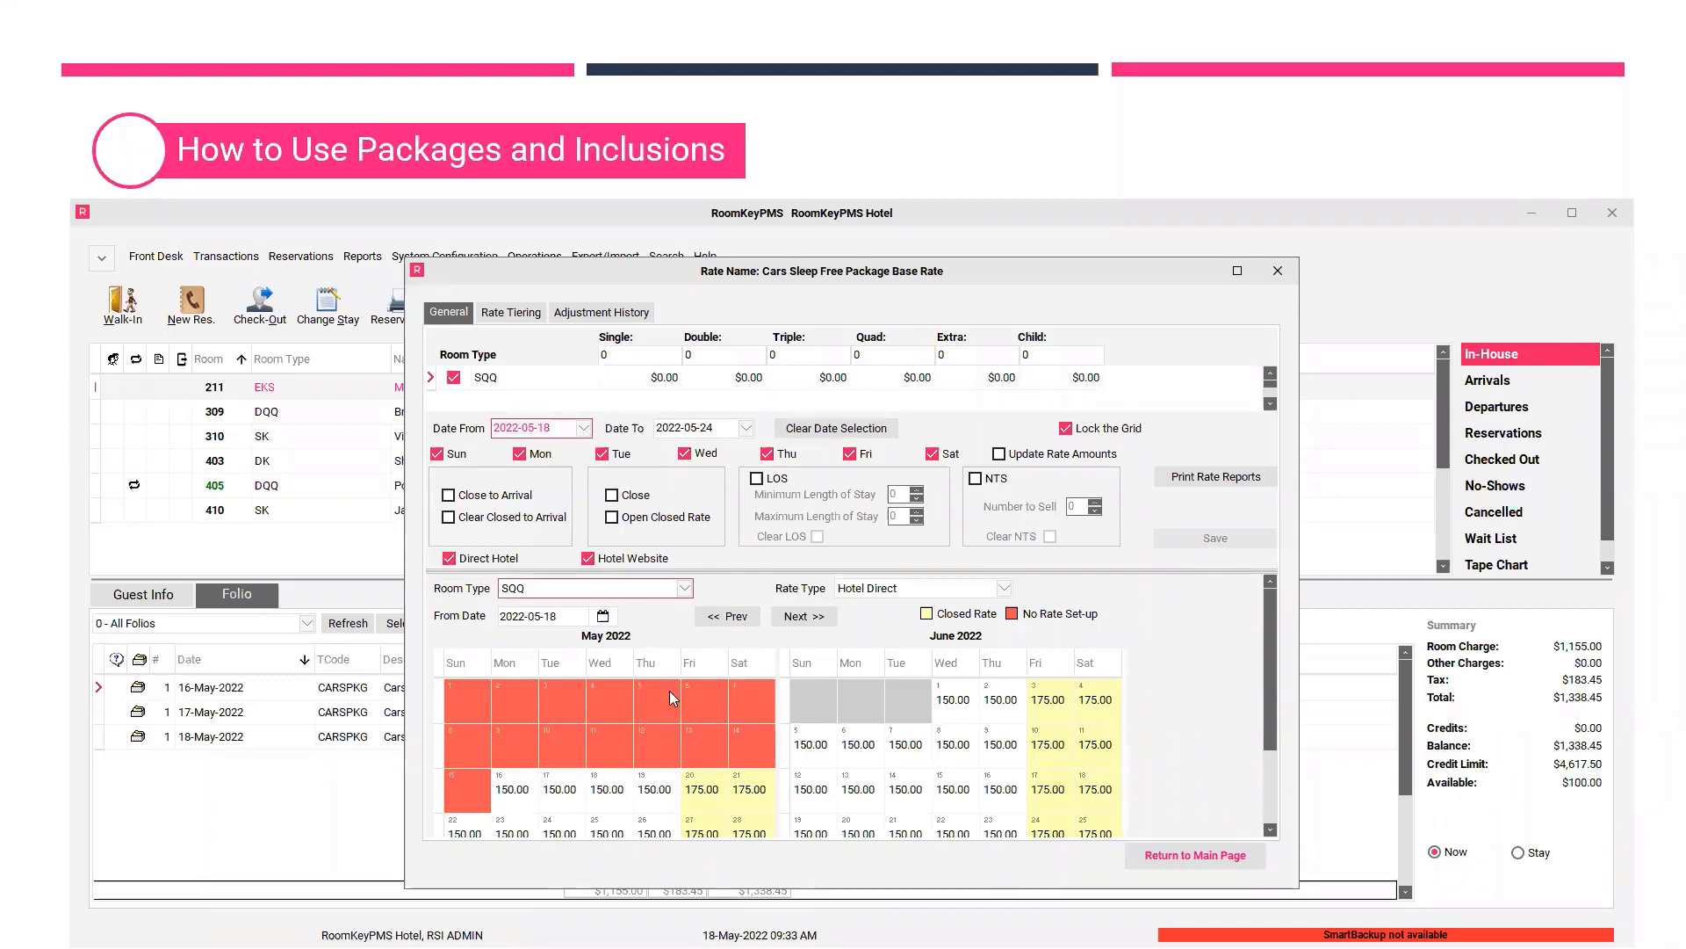
click(583, 428)
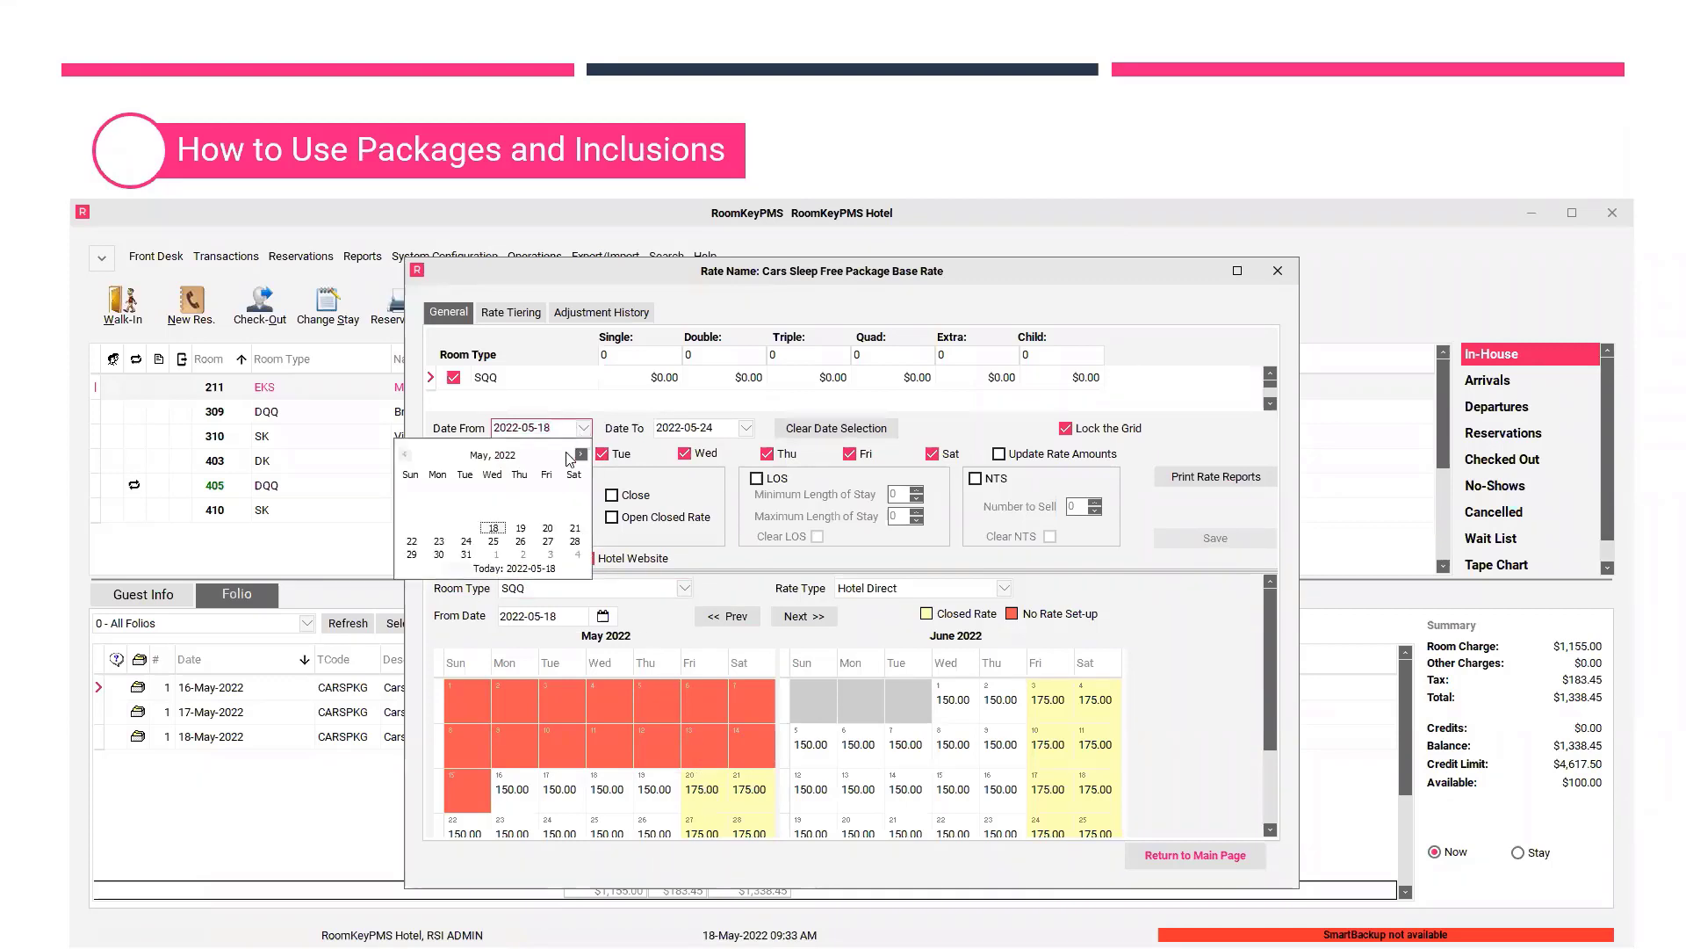
click(547, 528)
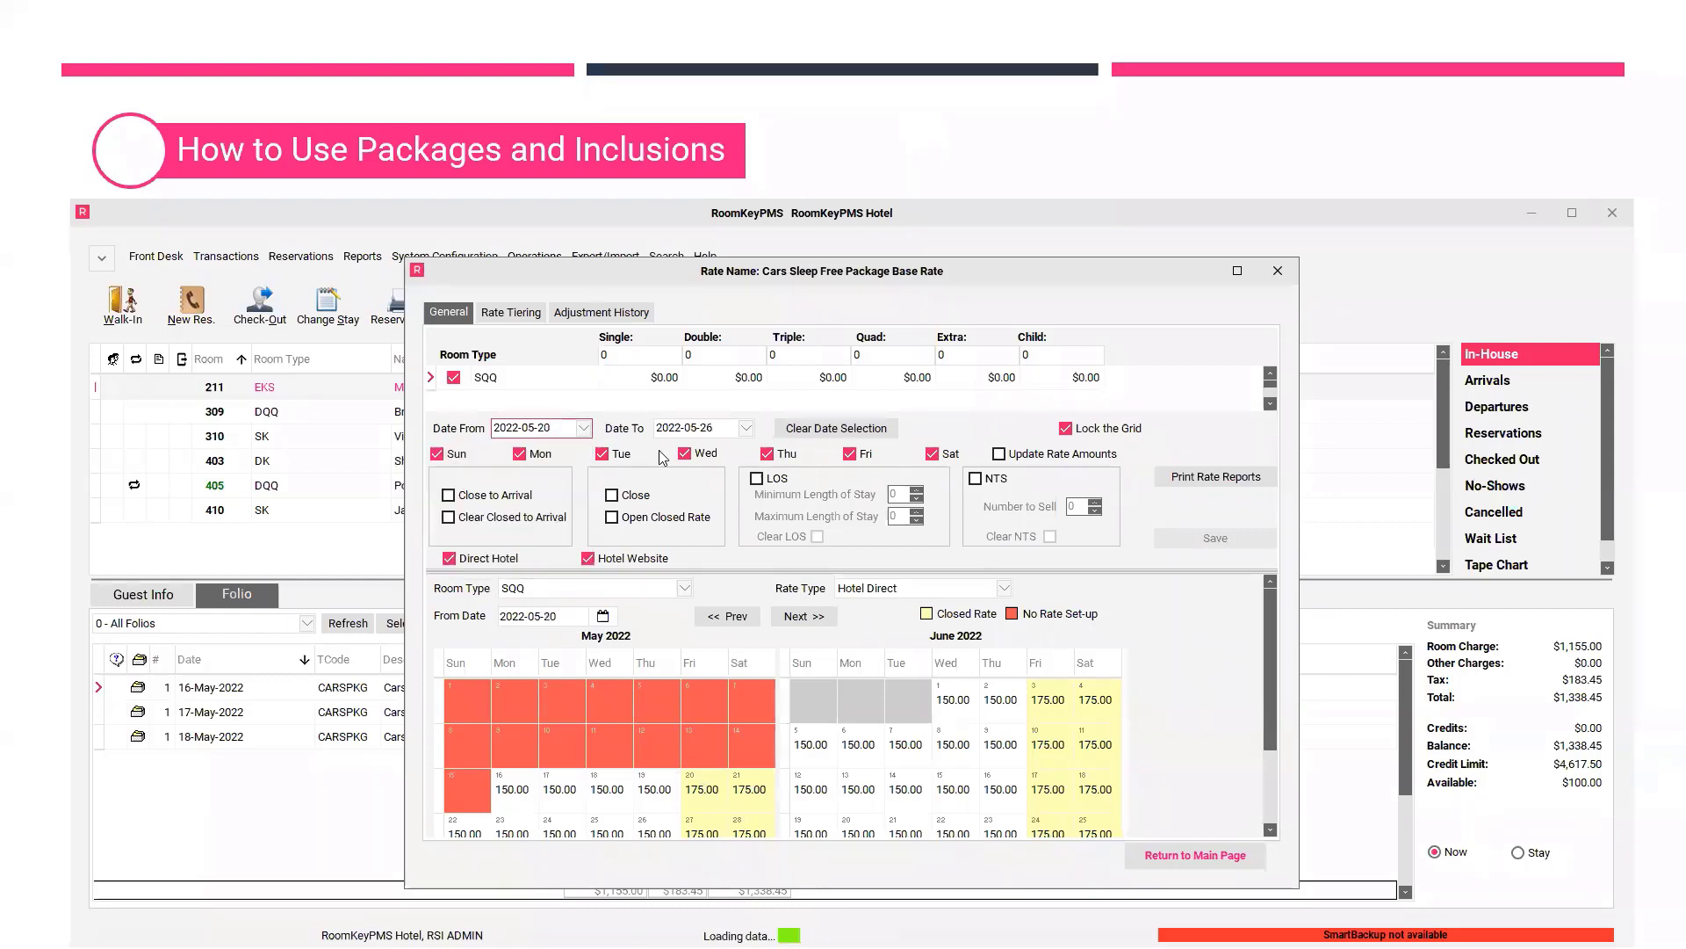
click(745, 430)
click(712, 531)
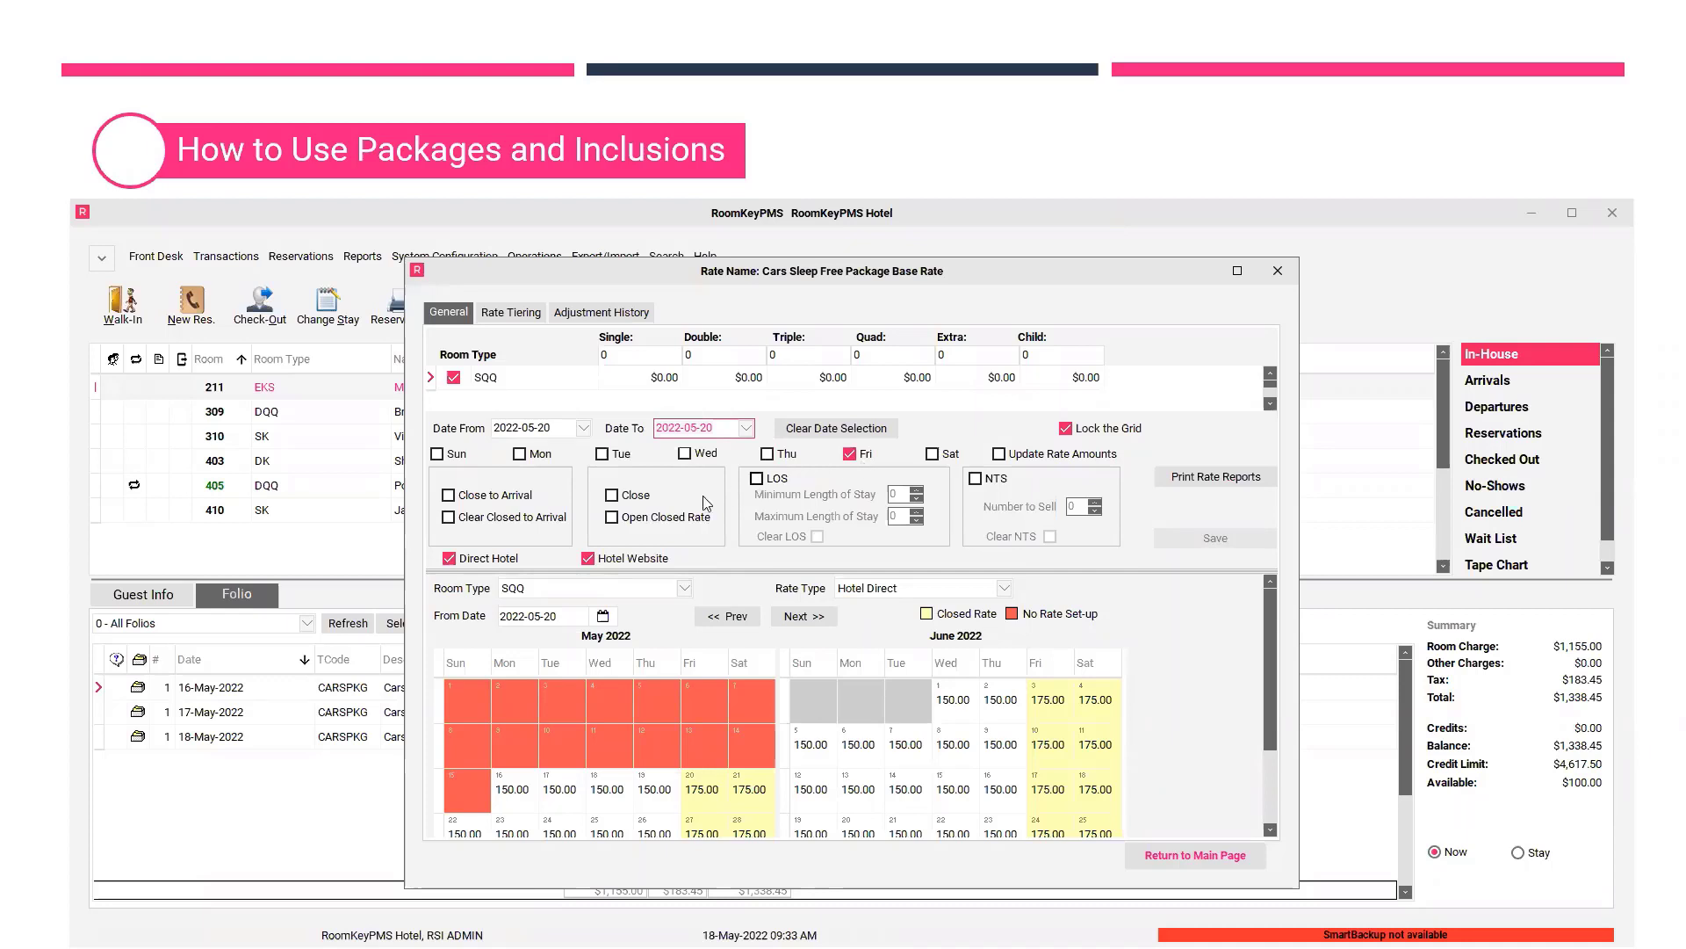
Apply Open Closed Rate to the selected date, save the update, and check the May 2022 rate calendar for room type SQQ
click(612, 518)
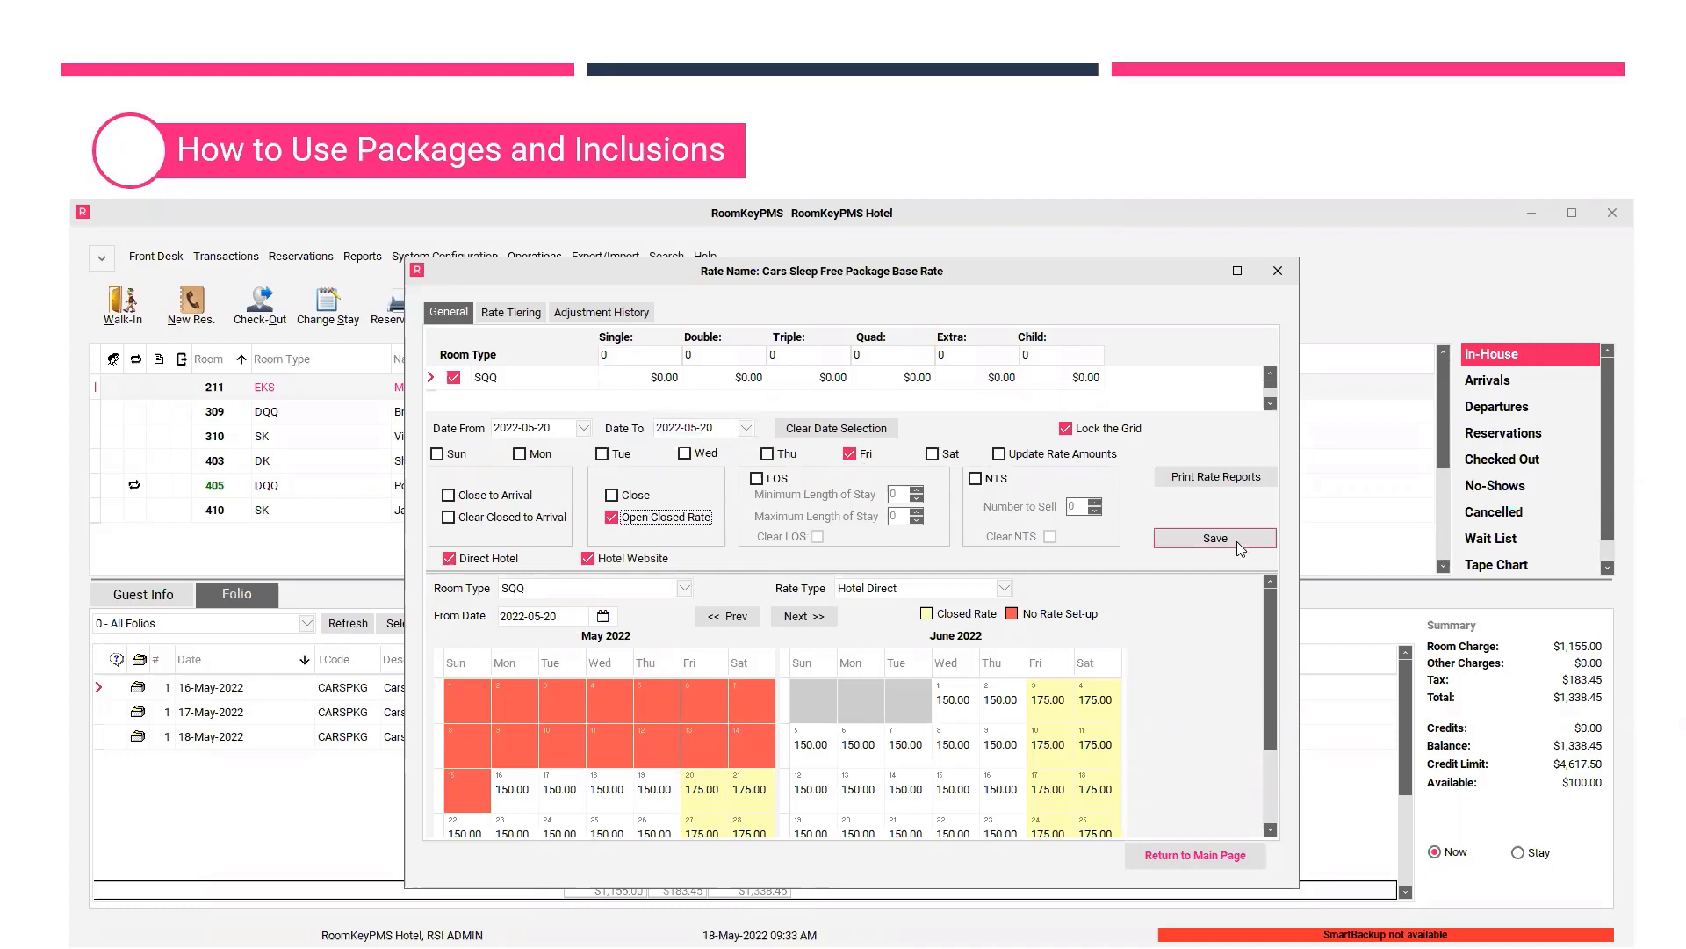
click(1240, 546)
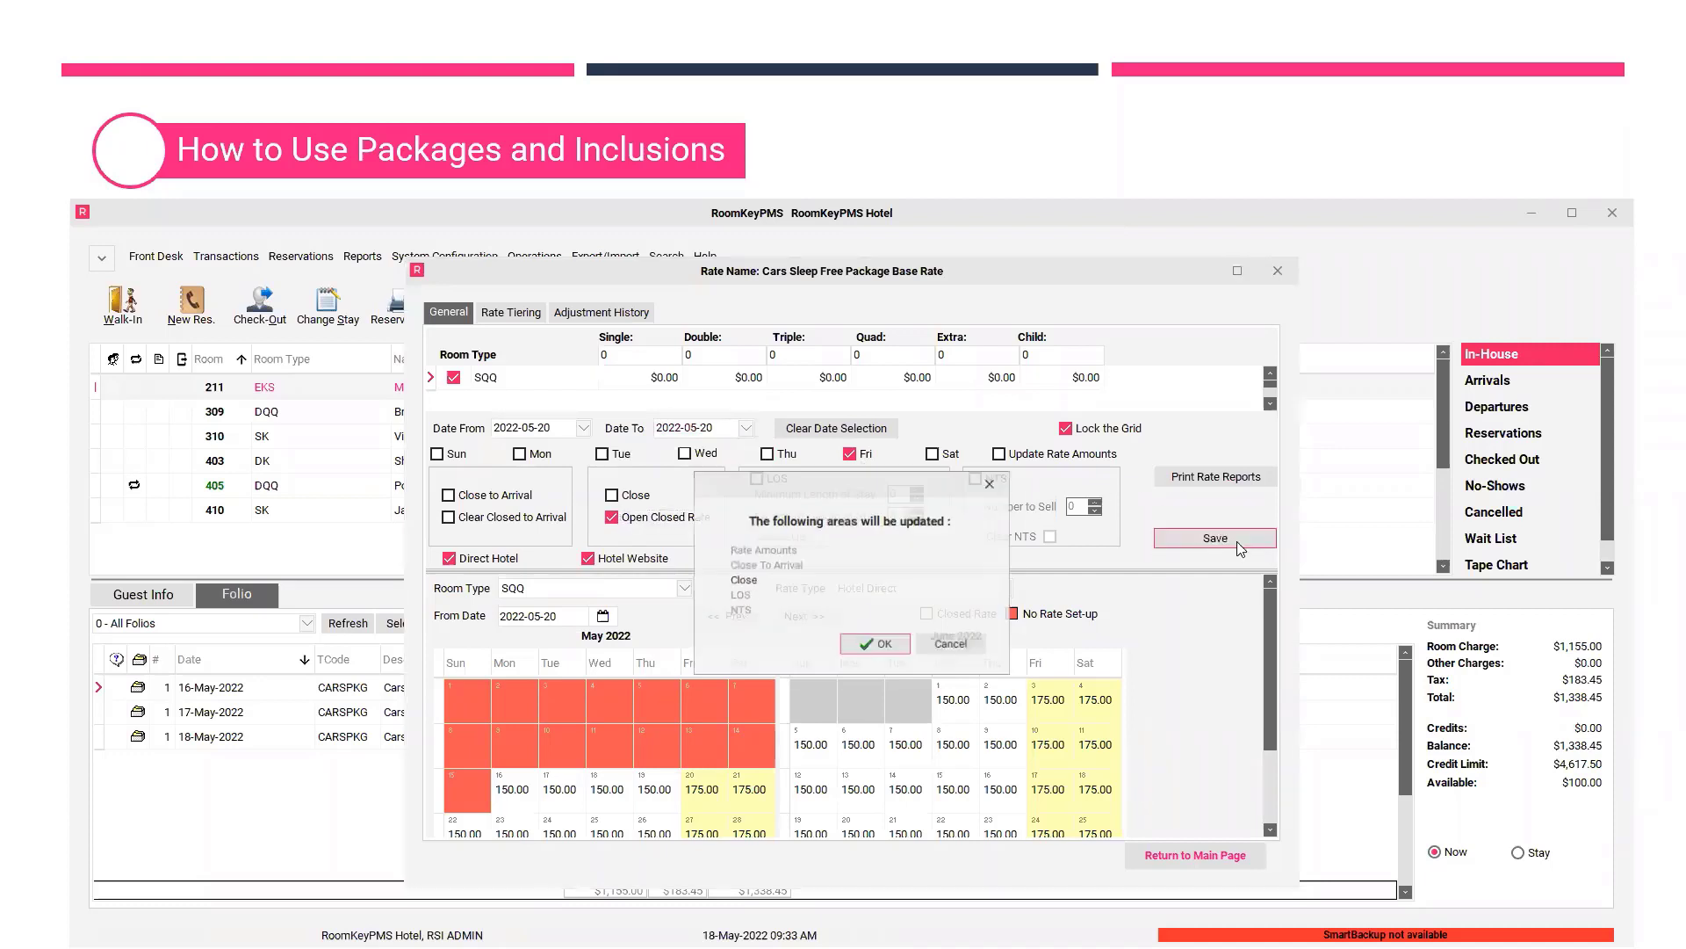
click(877, 641)
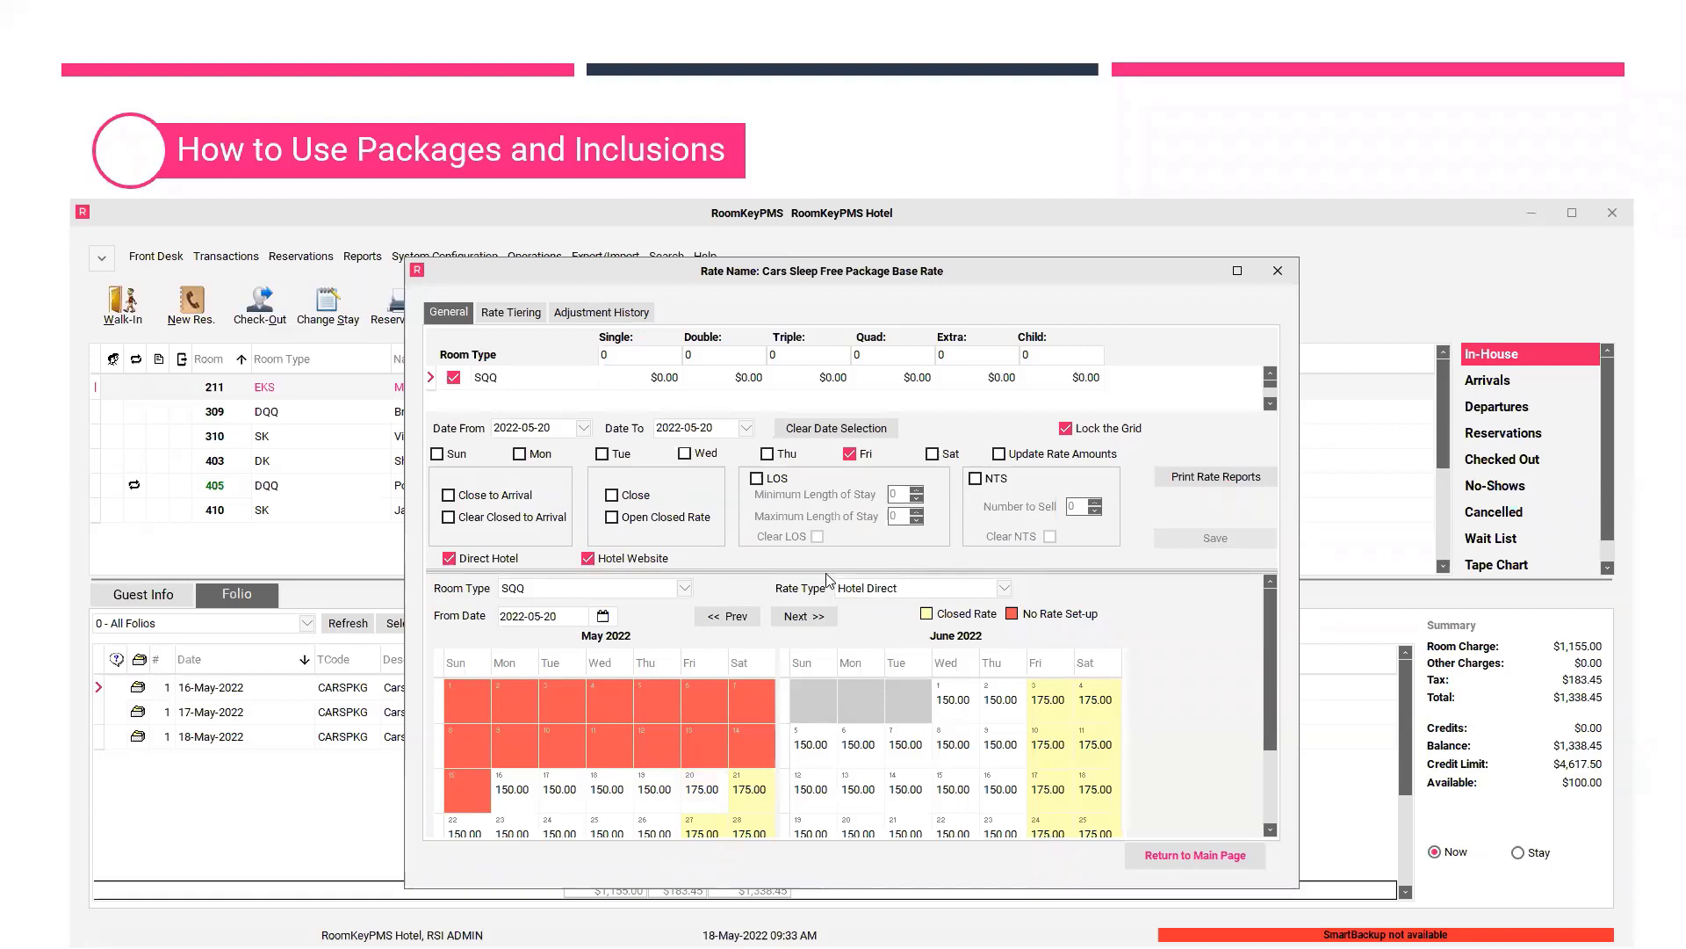
drag(828, 572, 825, 388)
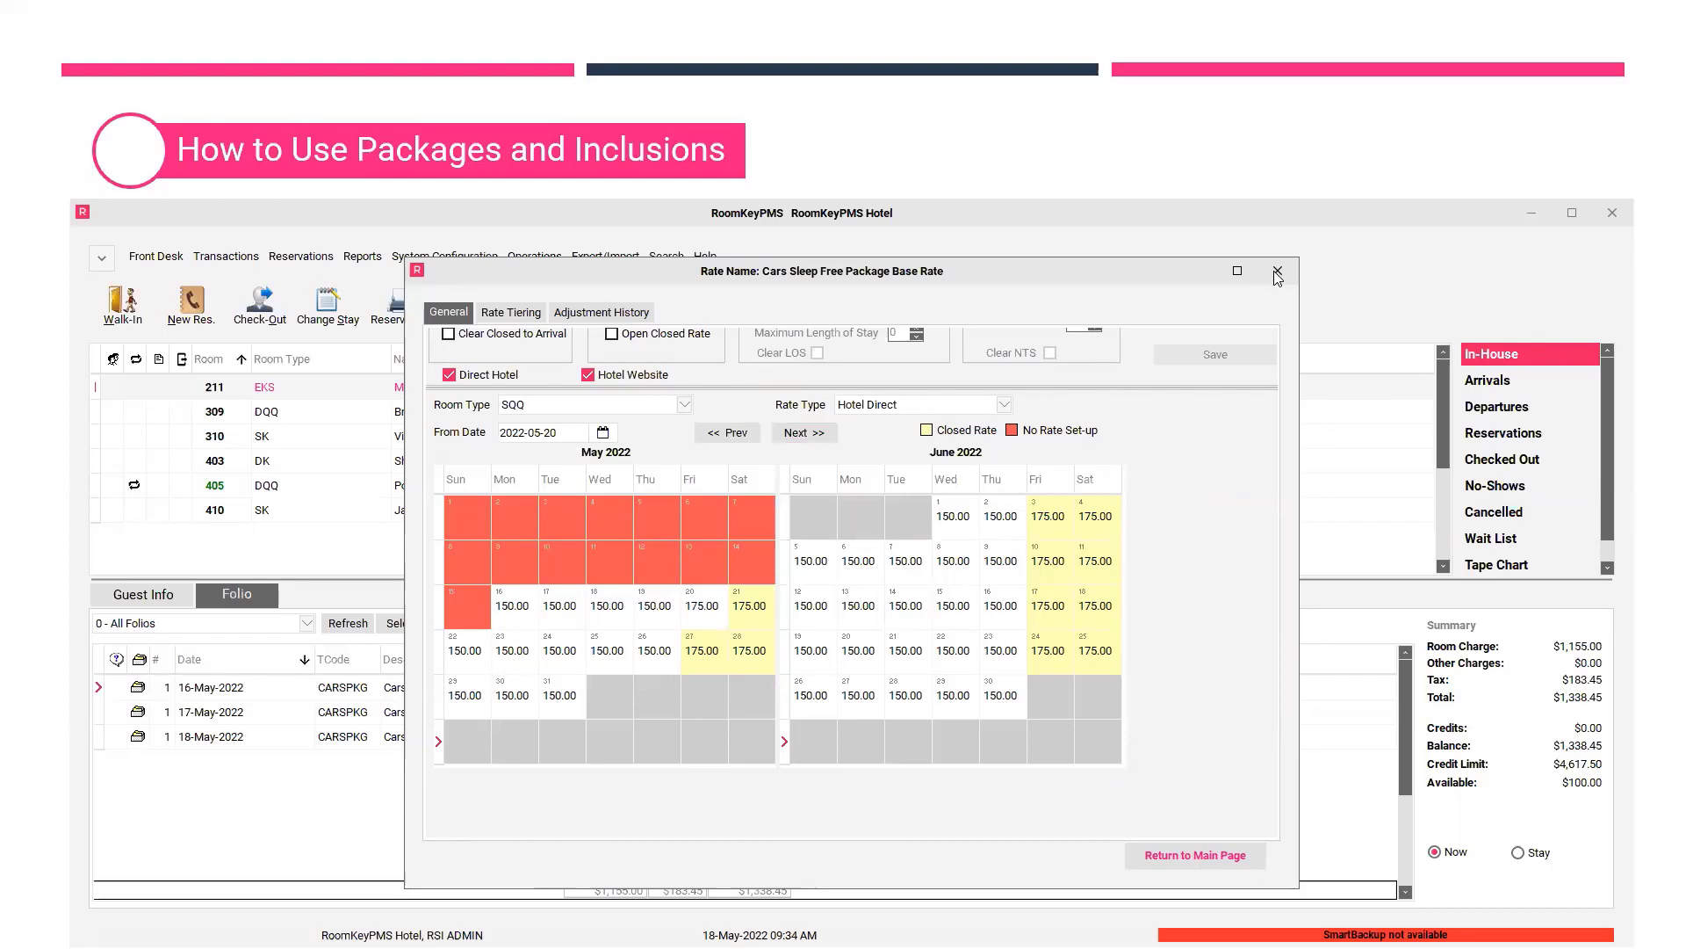
Start another new LEISURE reservation with arrival on 2022-05-19 and a stay of 2 nights
click(198, 323)
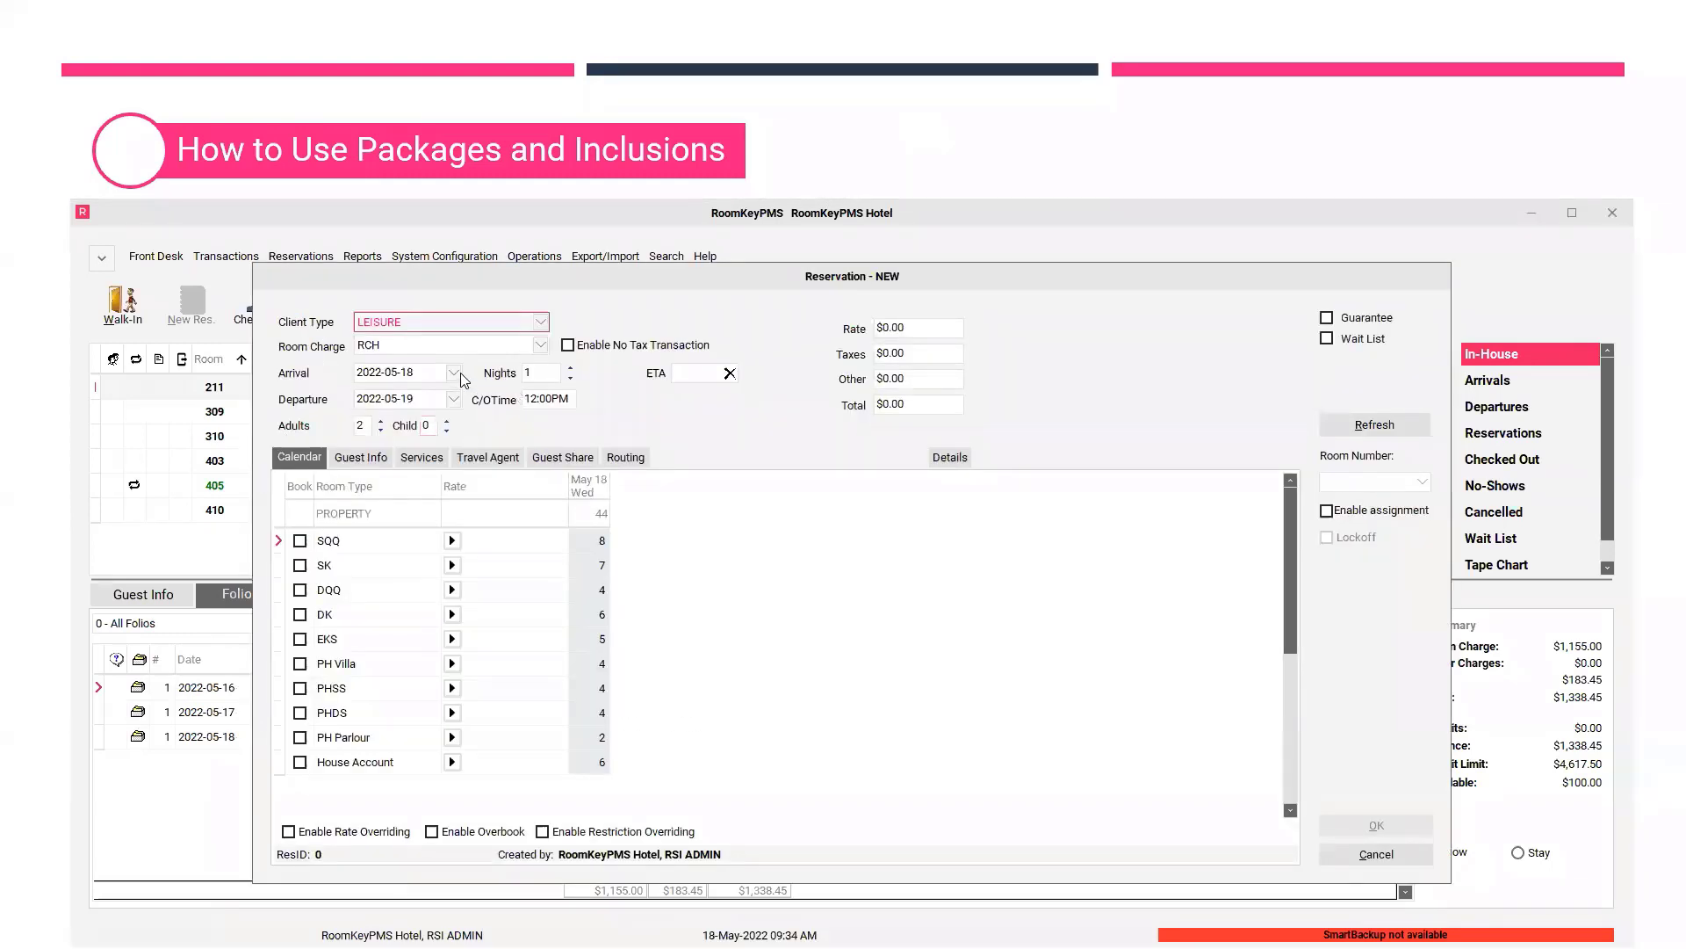
click(454, 375)
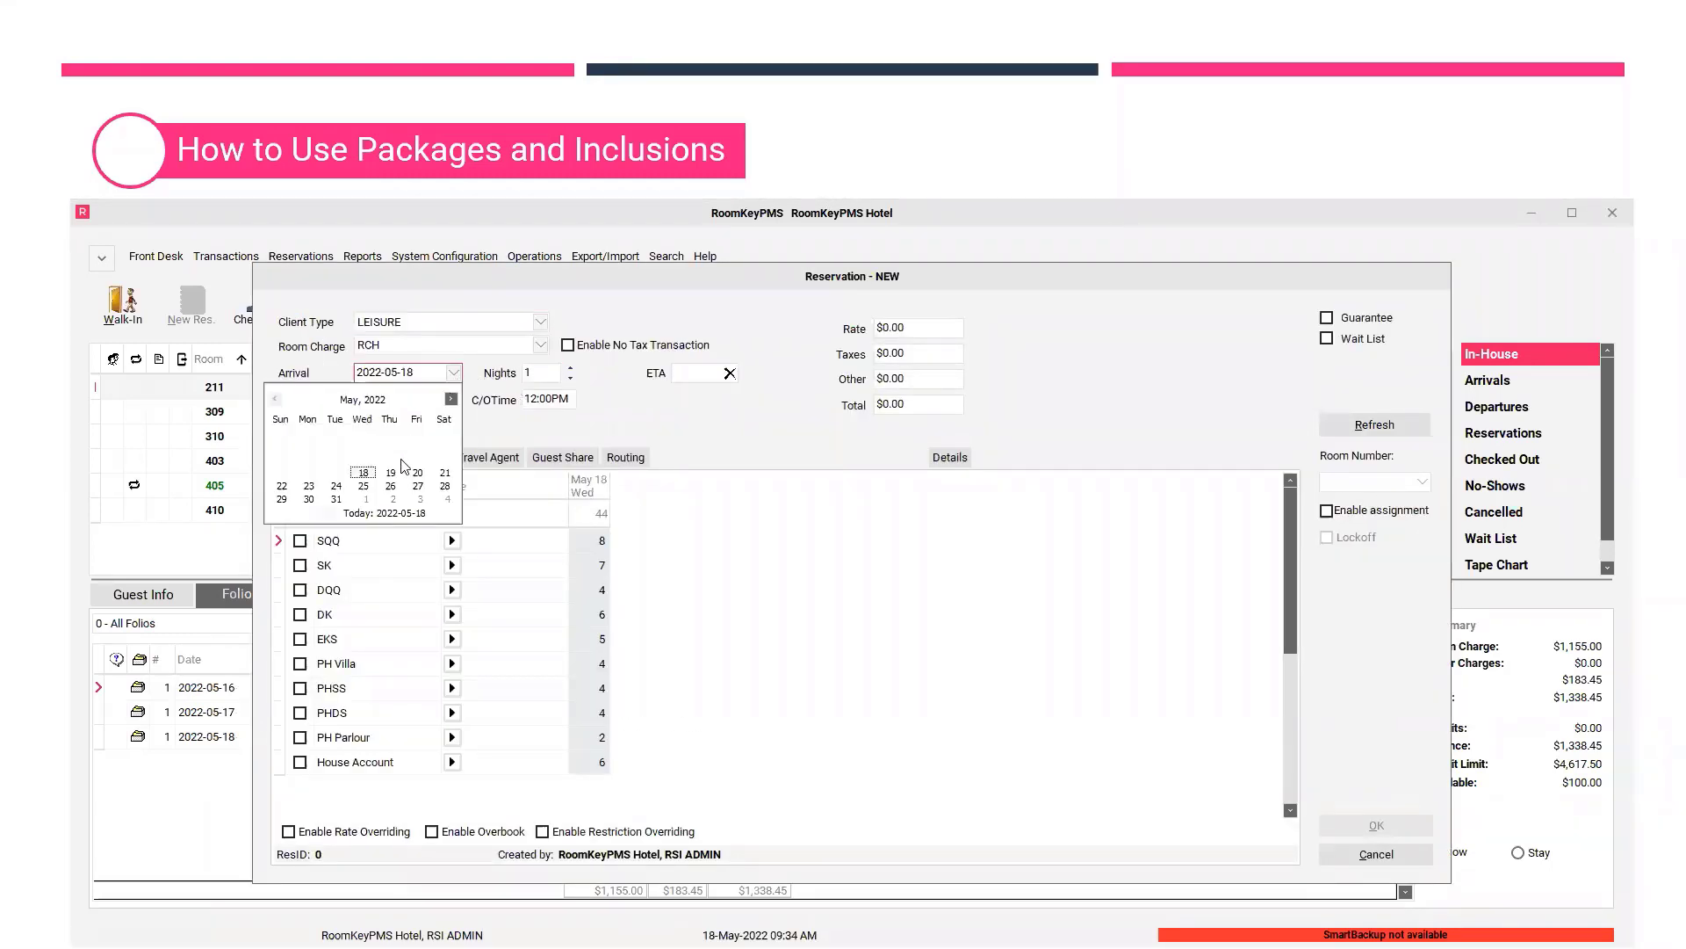
click(392, 475)
click(570, 370)
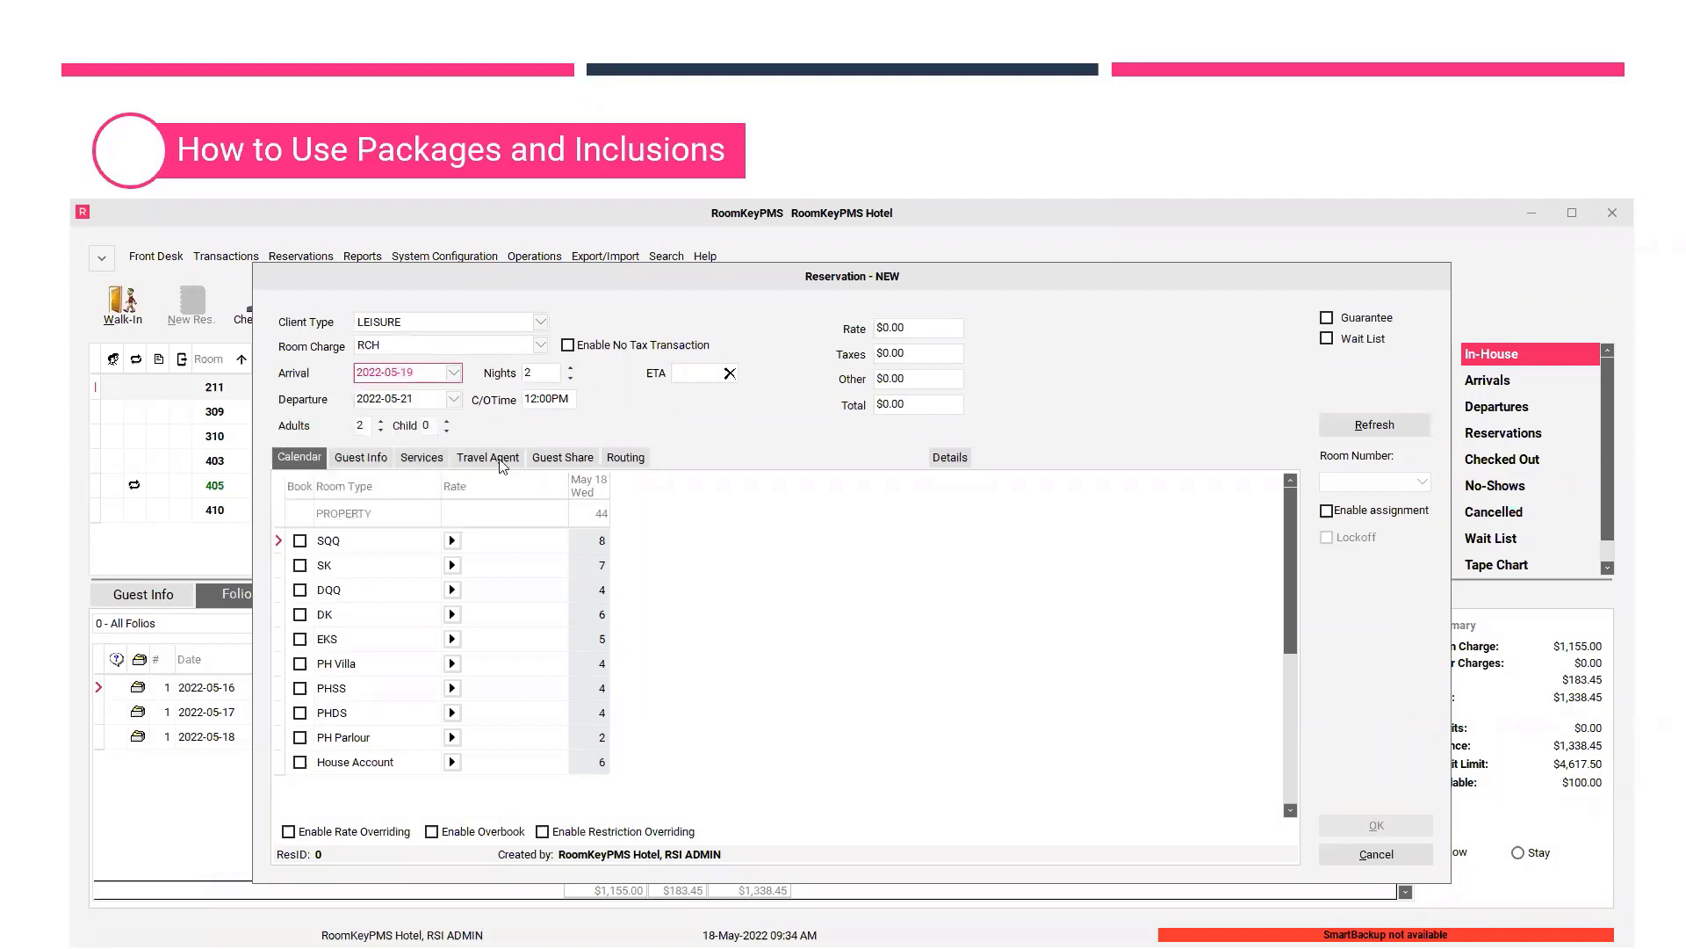
Assign the Cars Sleep Free rate to room type SK, mark that room type for booking, and cancel the reservation
click(451, 567)
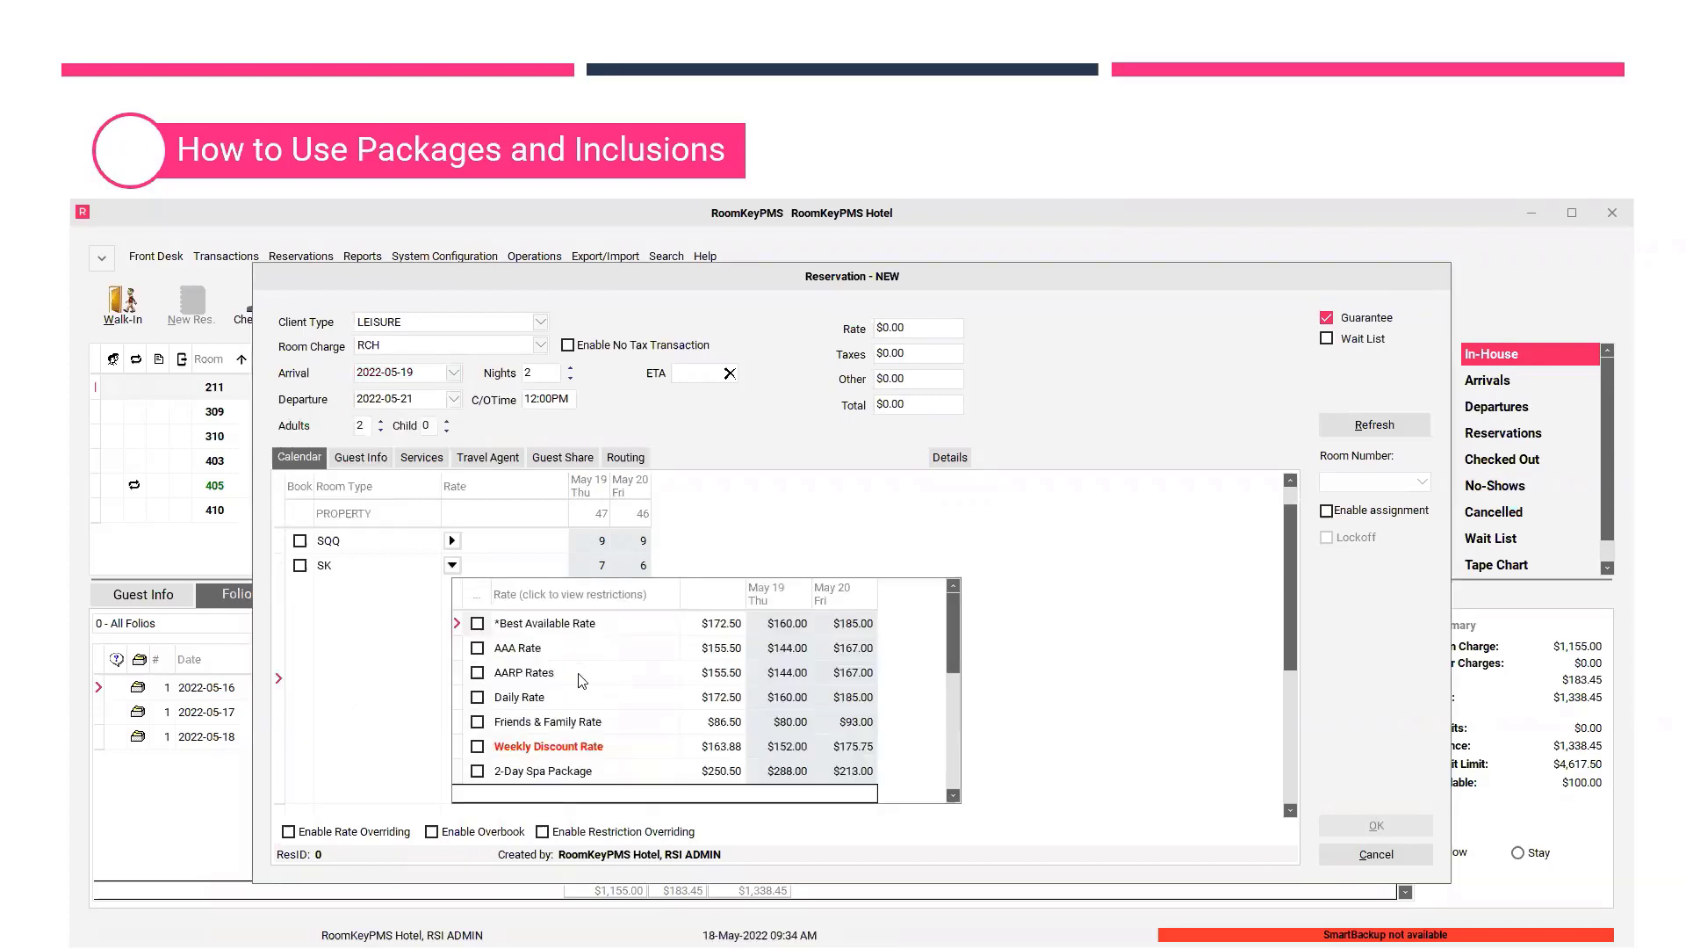
scroll(580, 676, down, 3)
scroll(579, 678, down, 2)
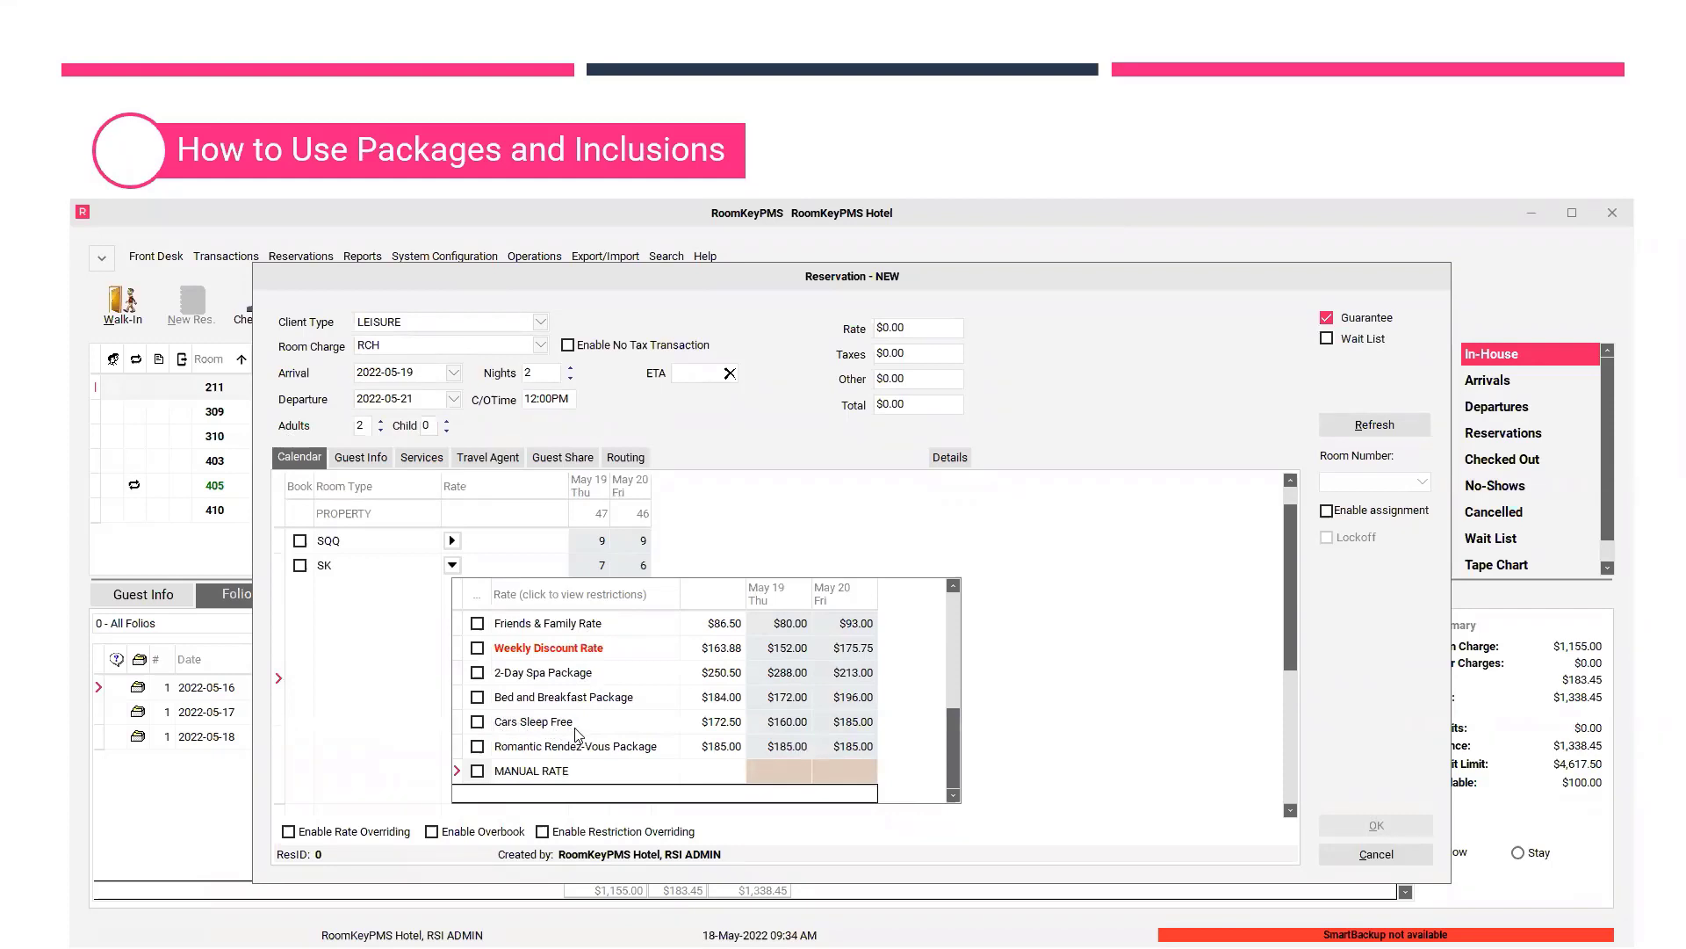
click(478, 722)
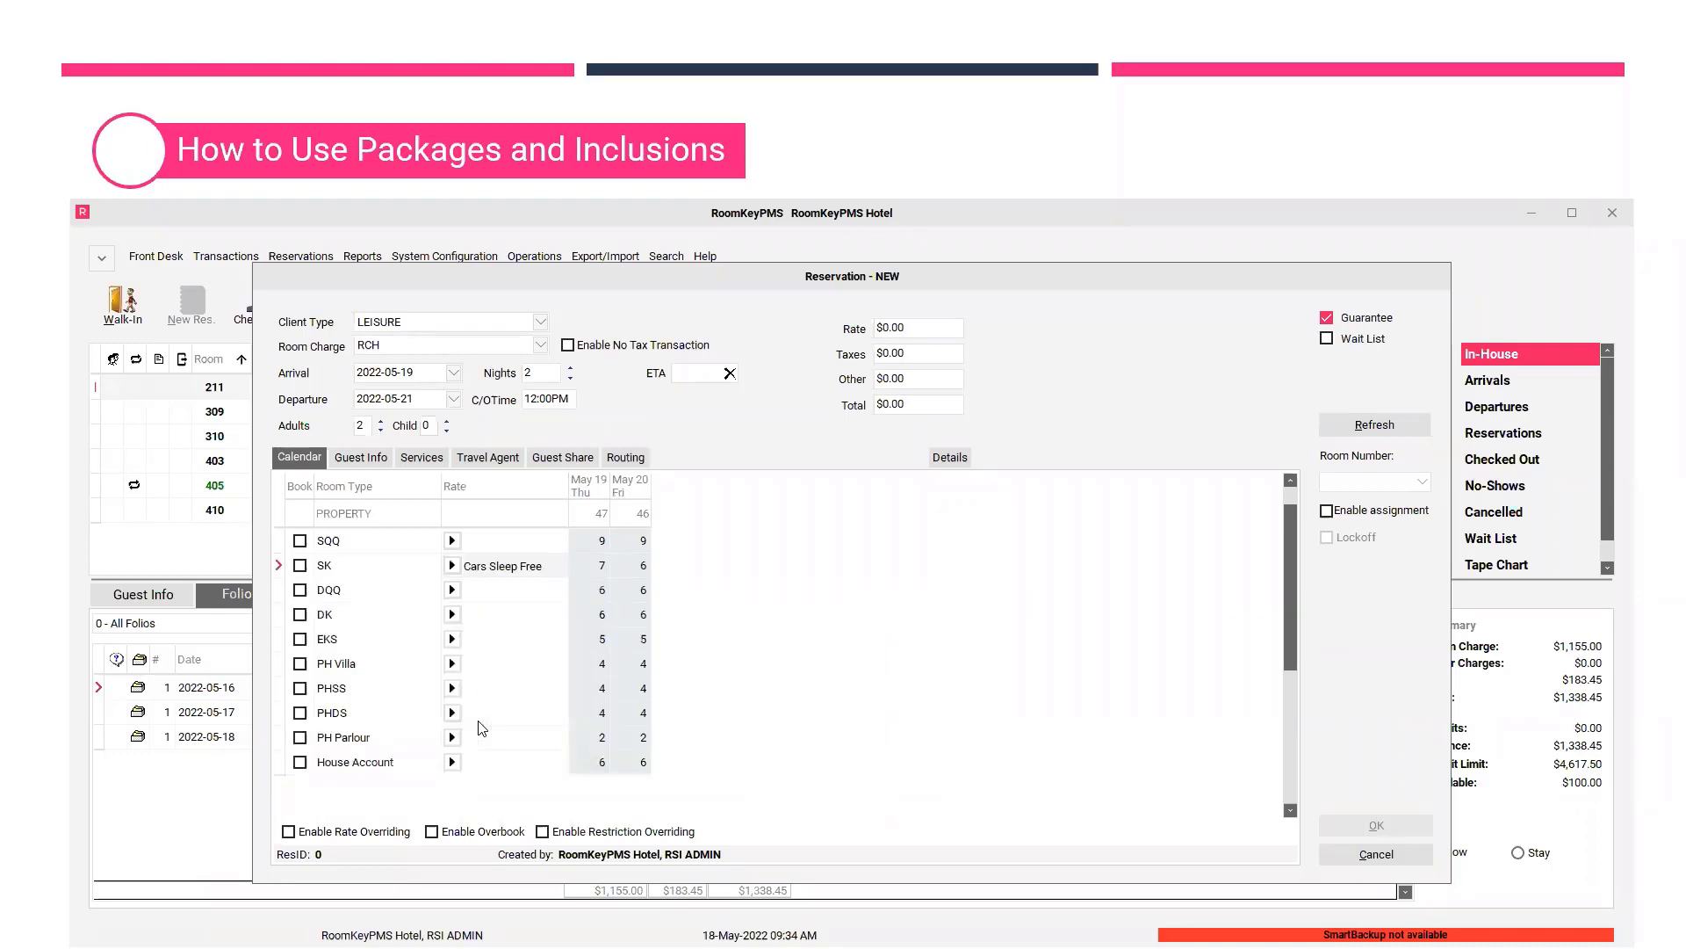
click(300, 567)
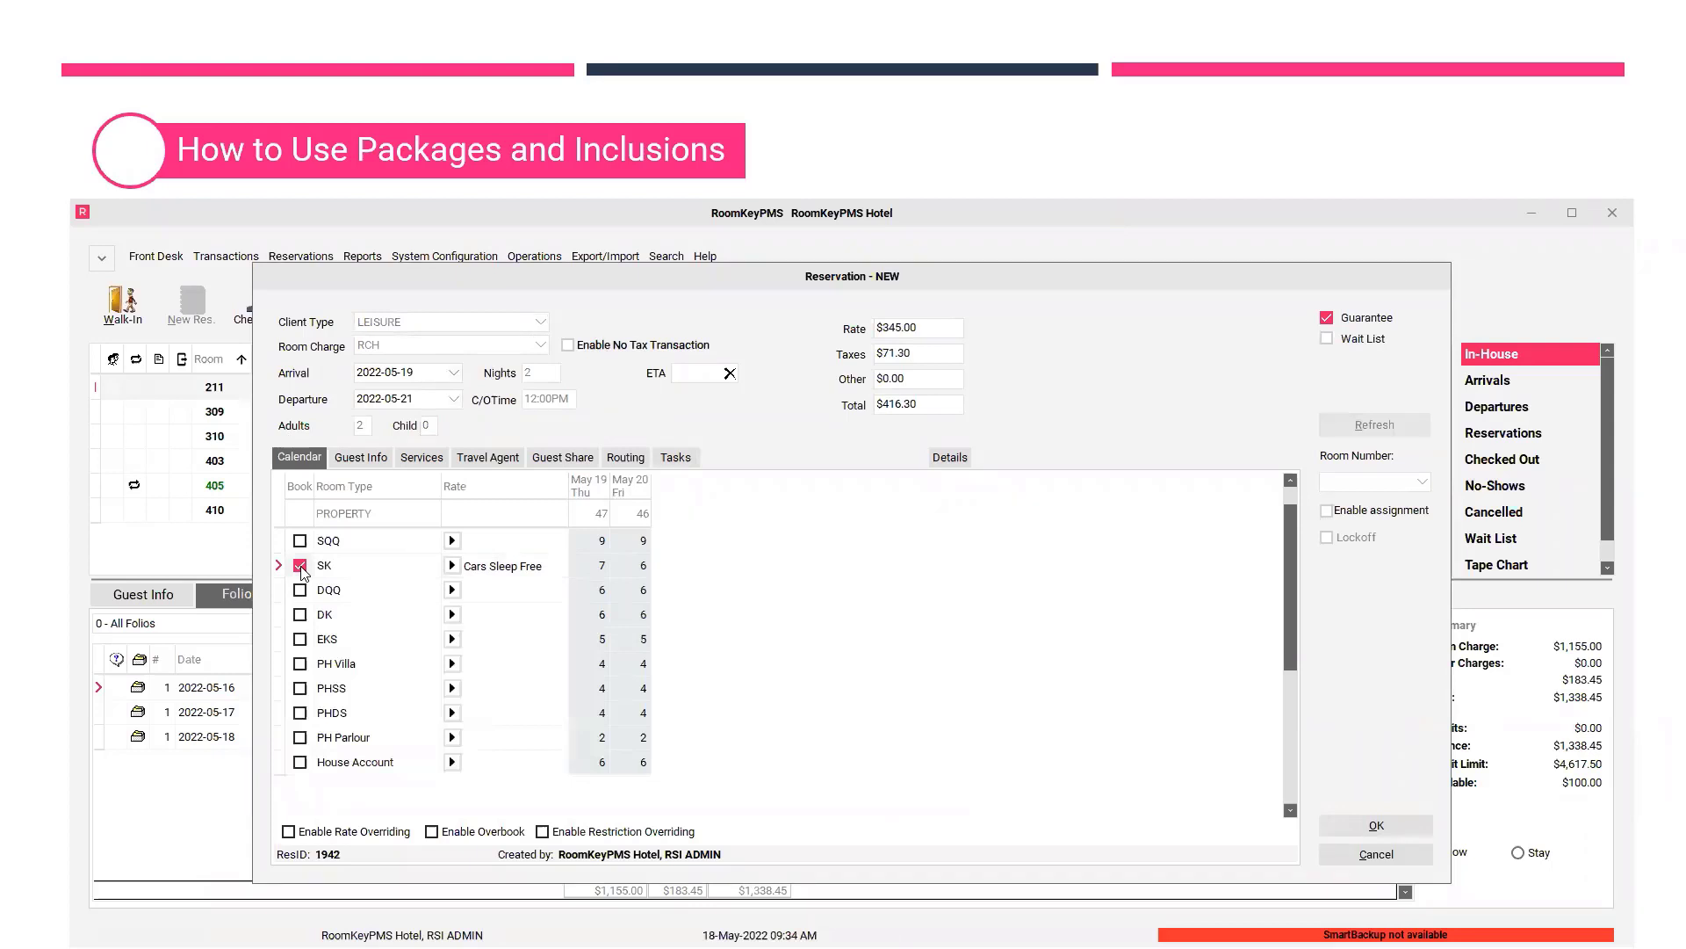
click(1407, 855)
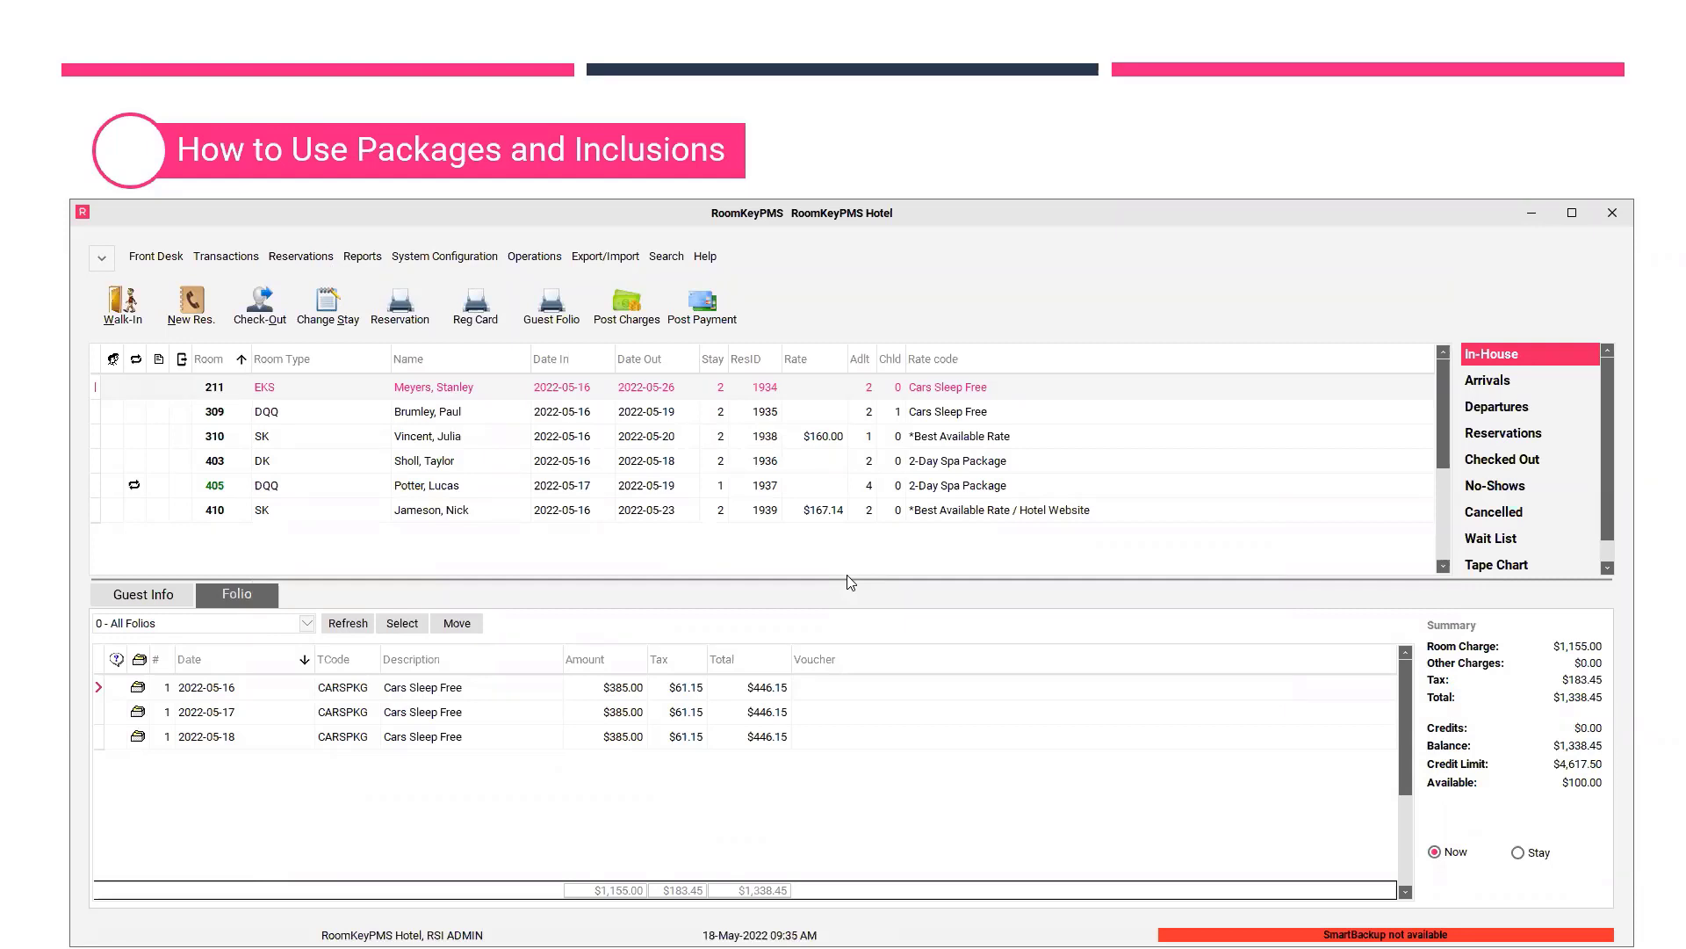
click(851, 149)
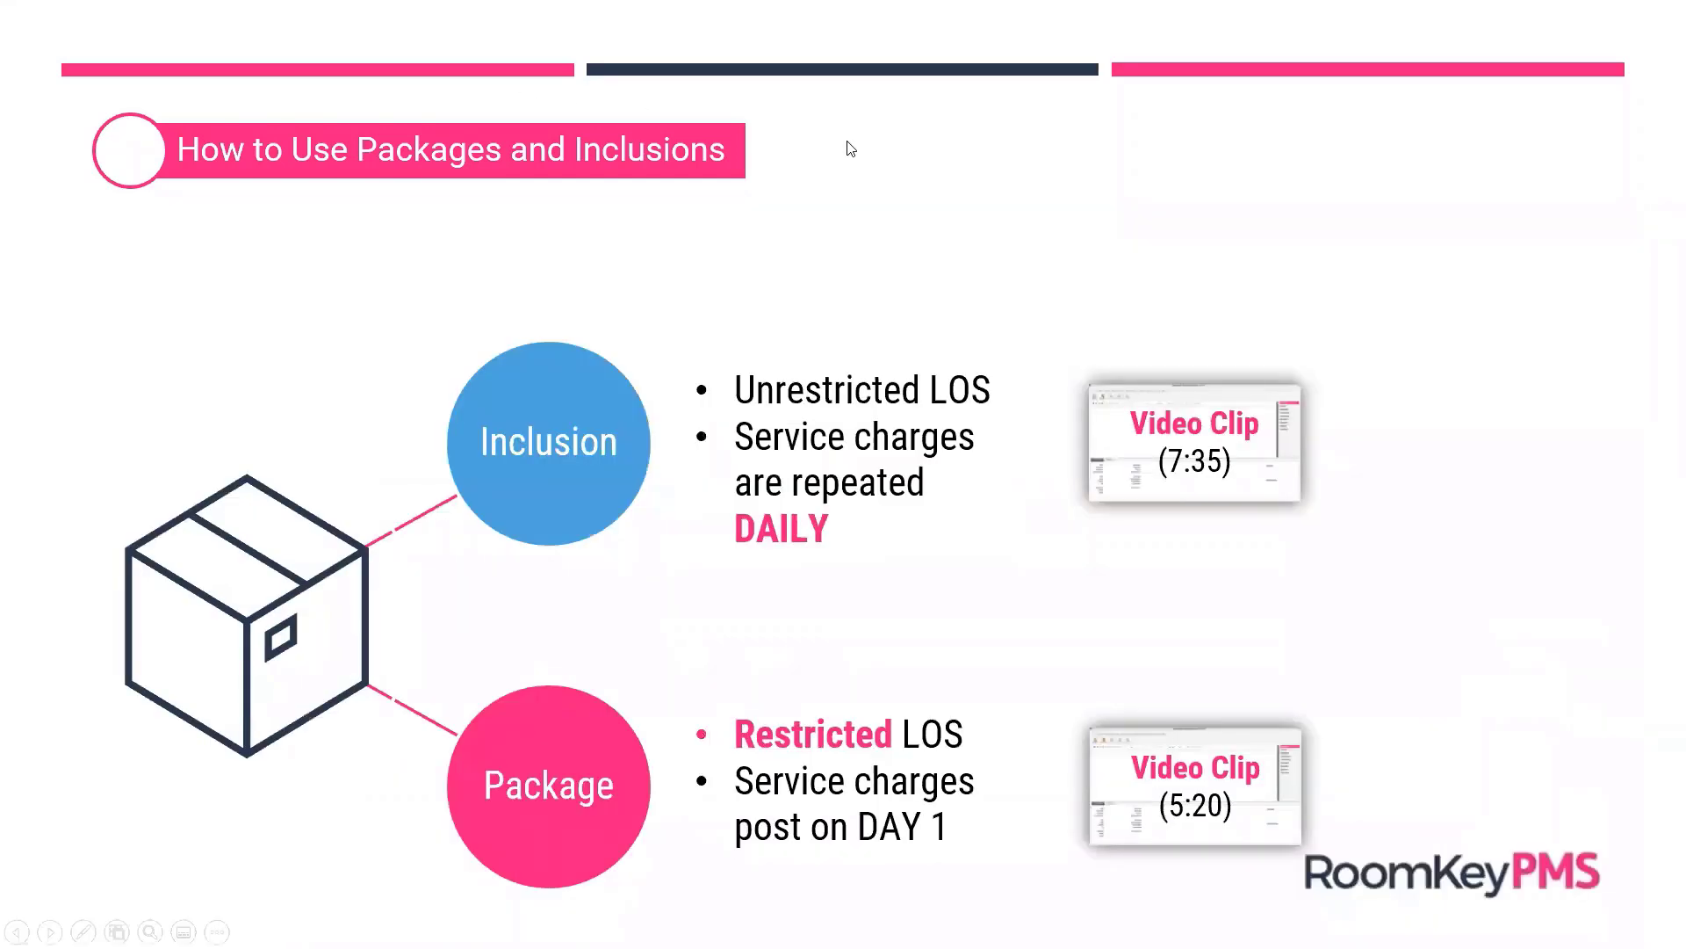
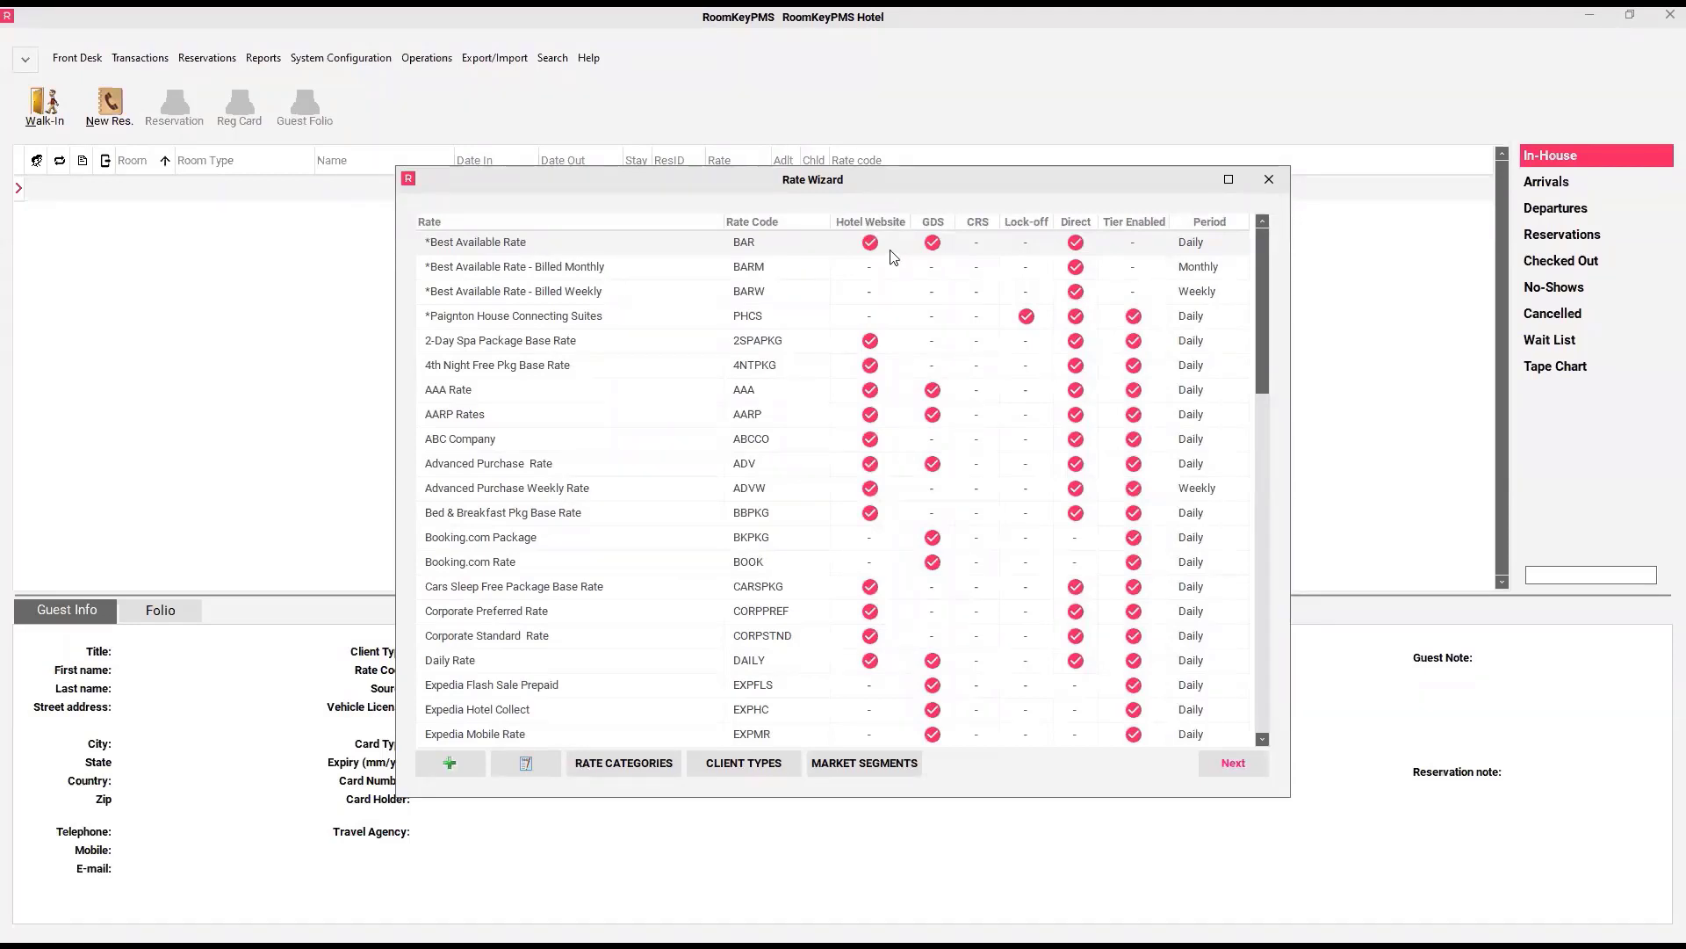
Close the Rate Wizard, open the Rates module, and select *Best Available Rate / Hotel Website for room type SQQ
click(1269, 179)
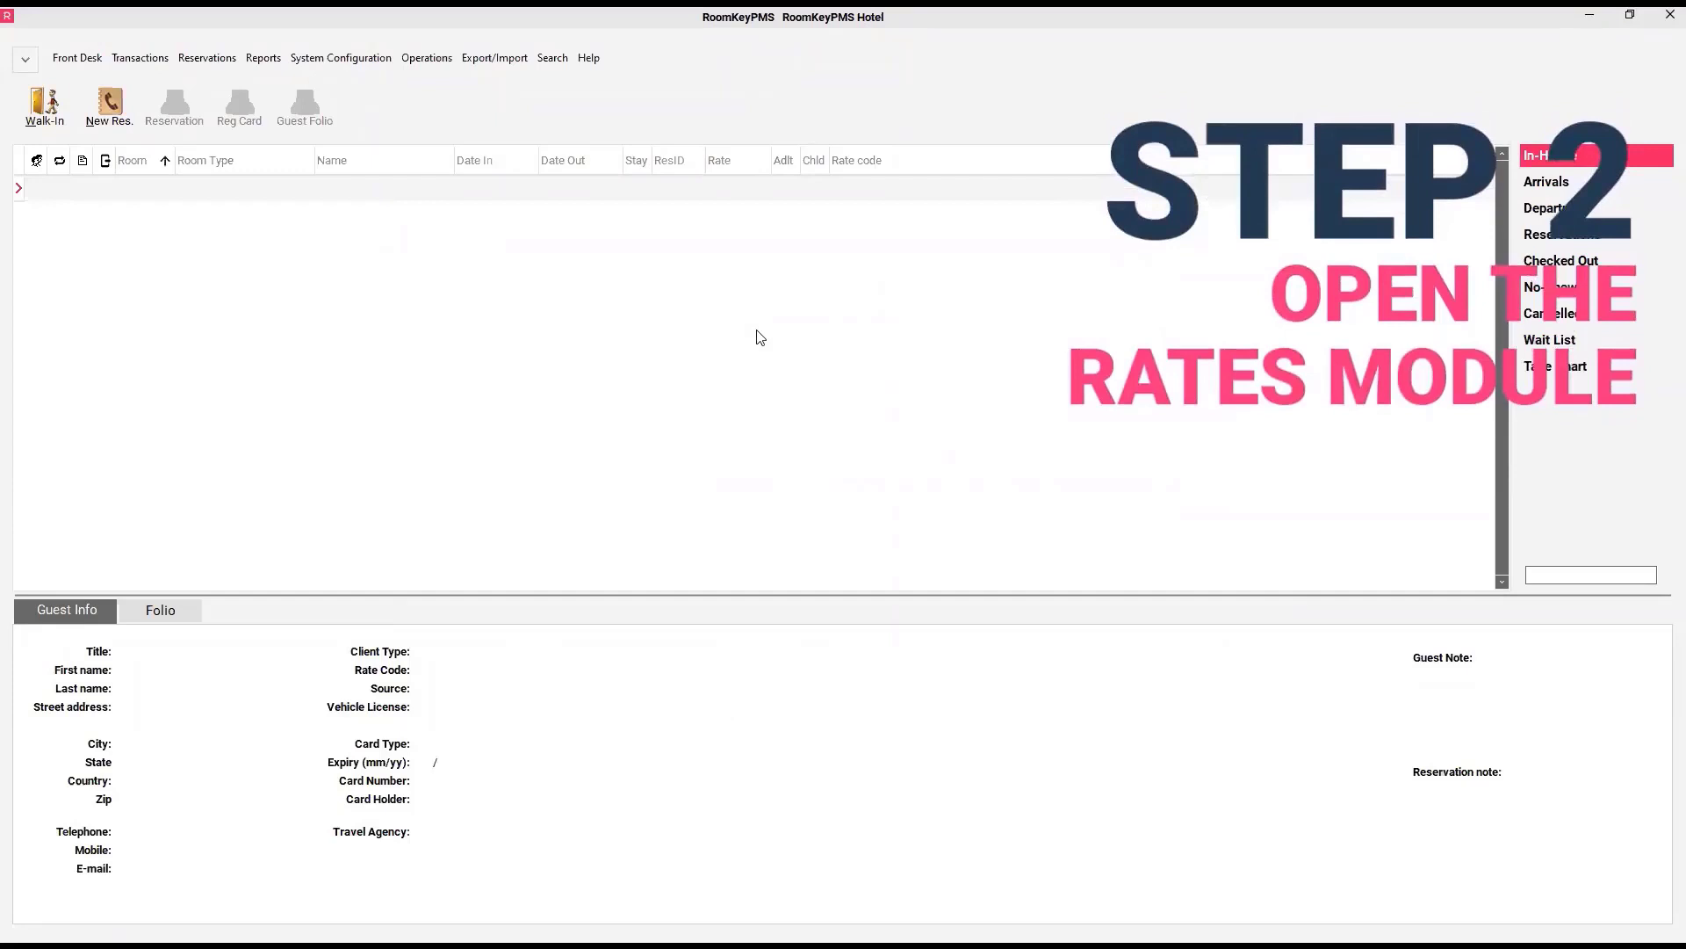
click(358, 60)
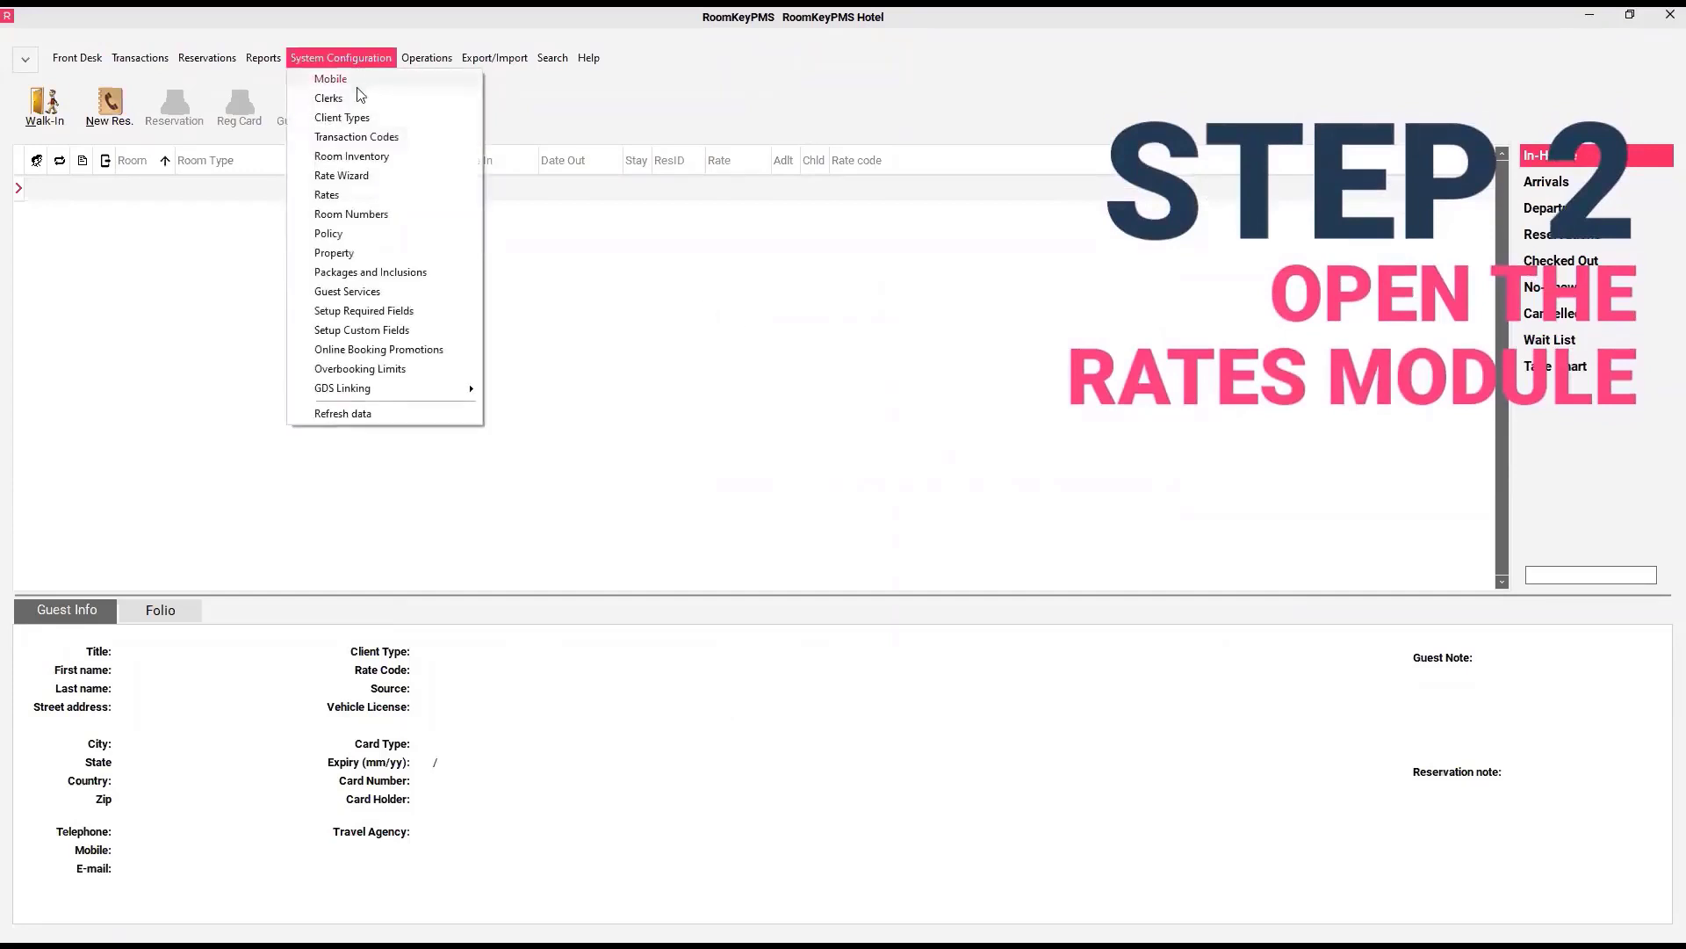
click(351, 198)
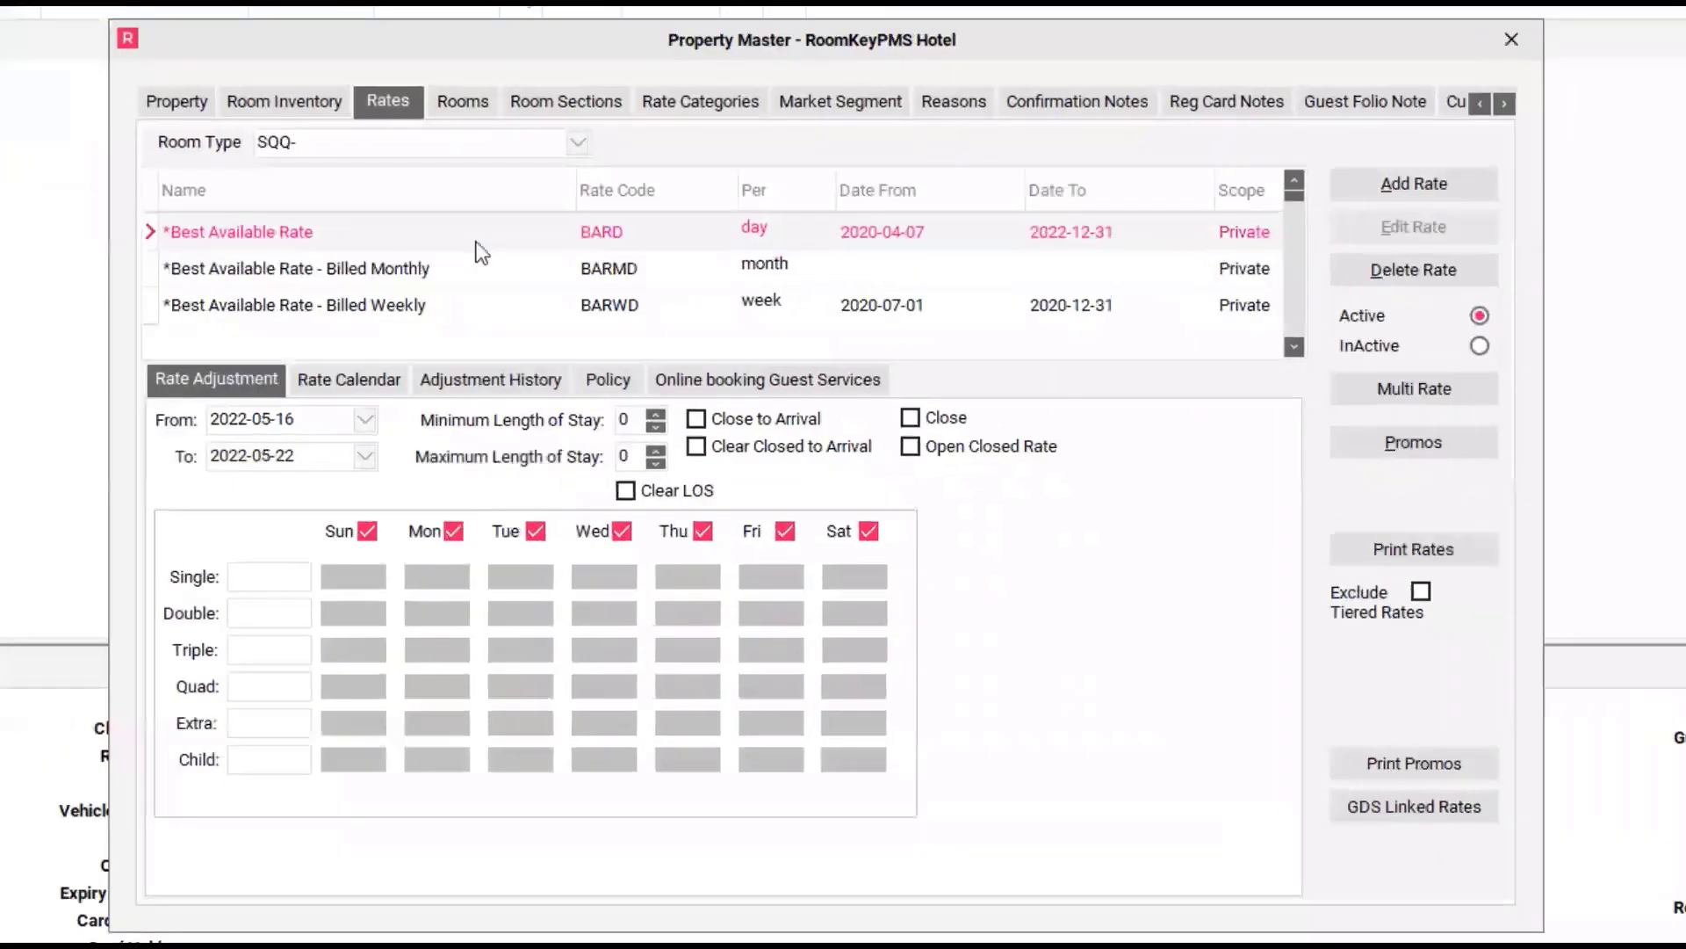
click(457, 142)
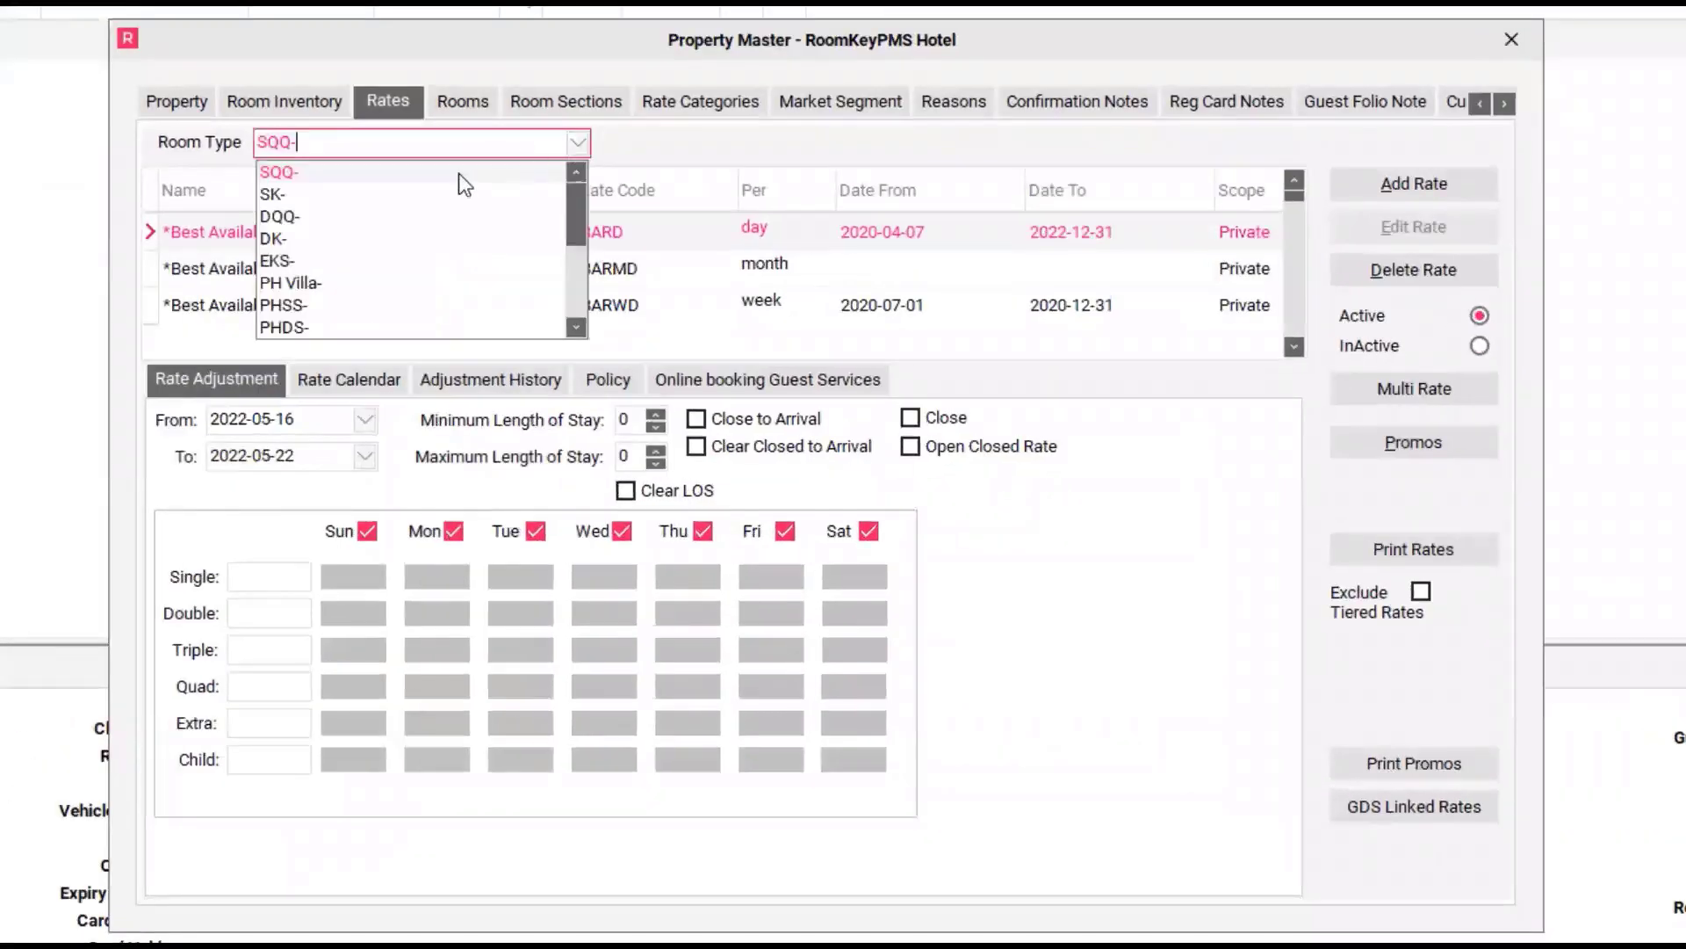
click(423, 176)
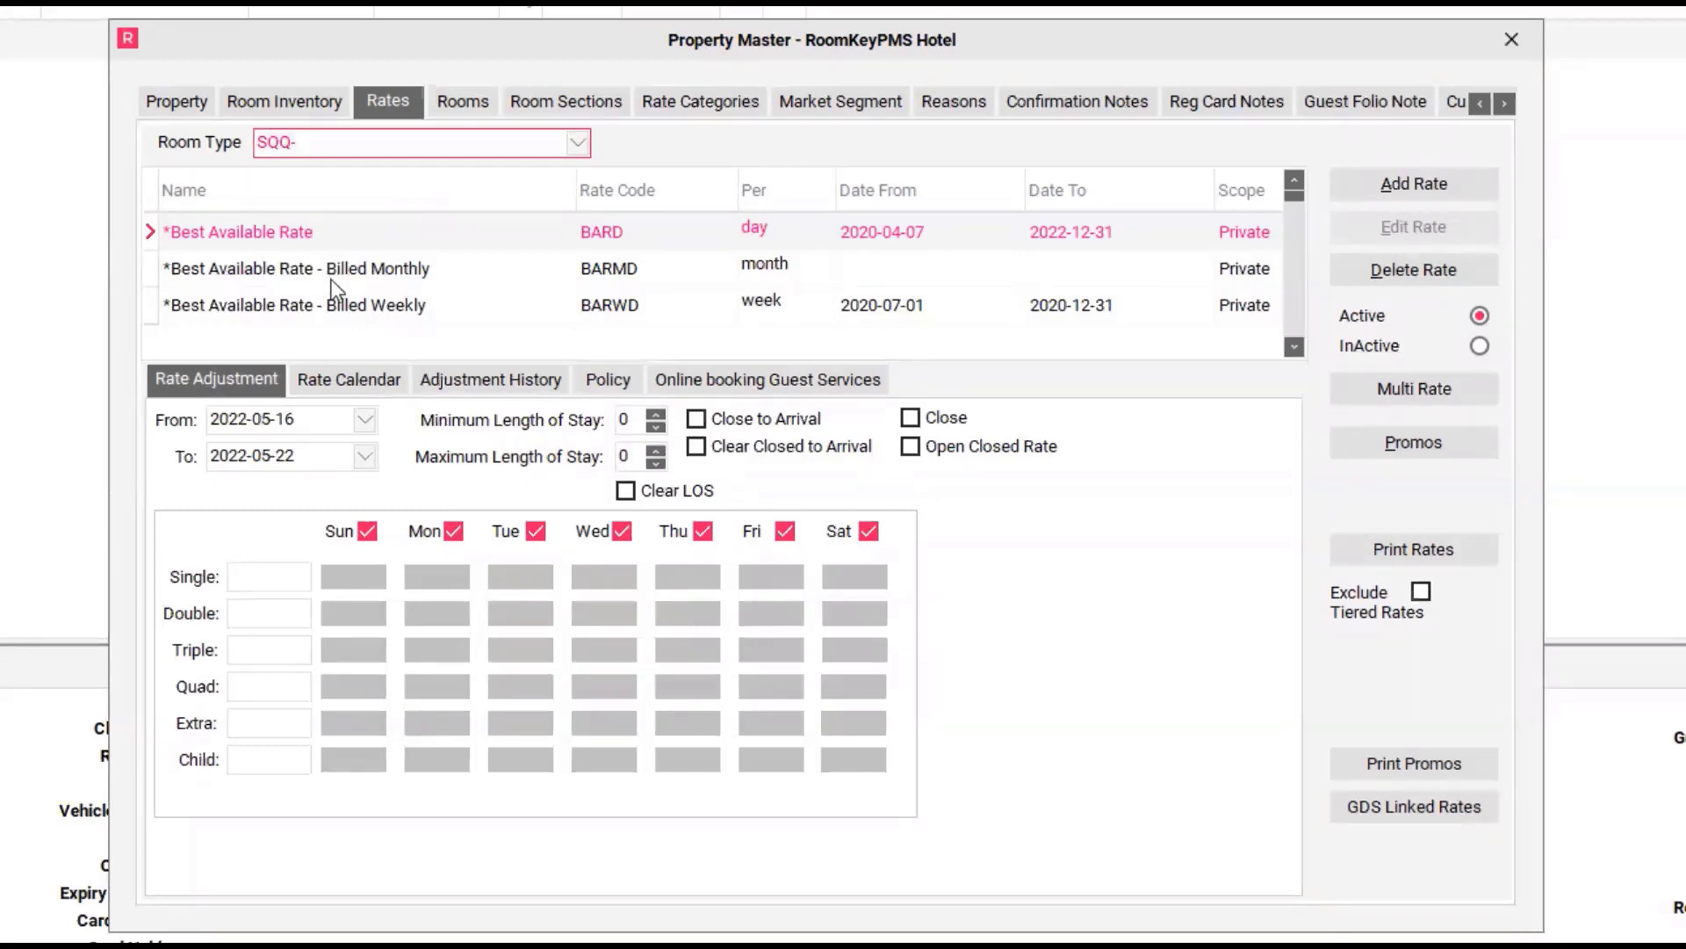
scroll(331, 280, down, 4)
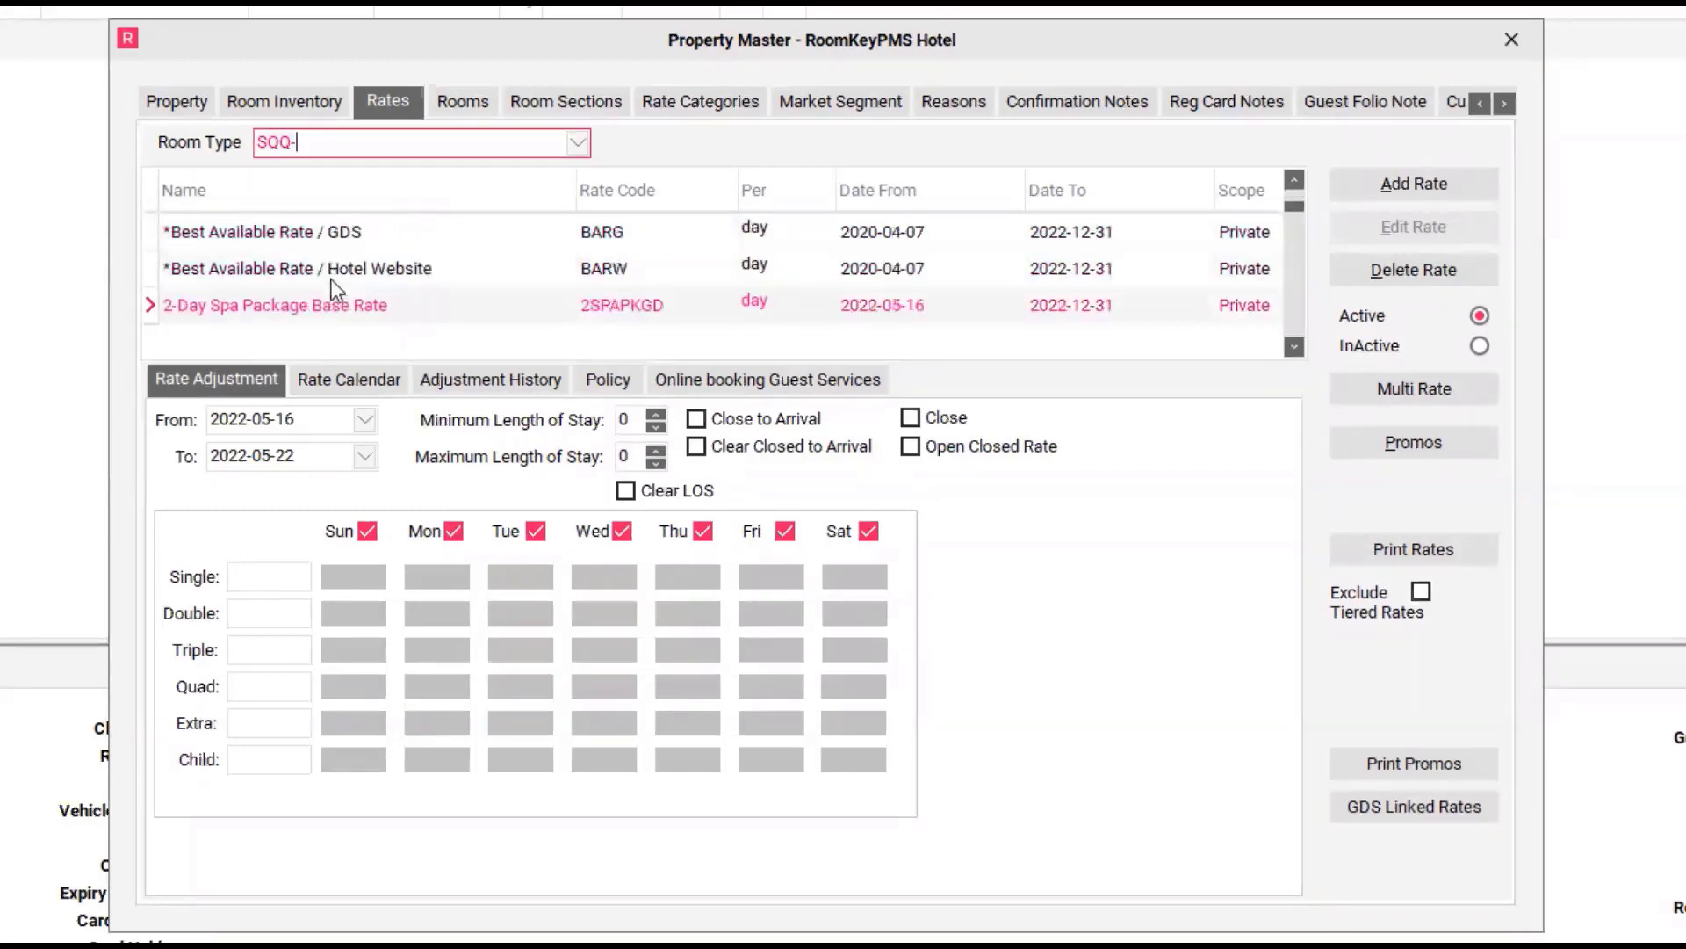
click(345, 274)
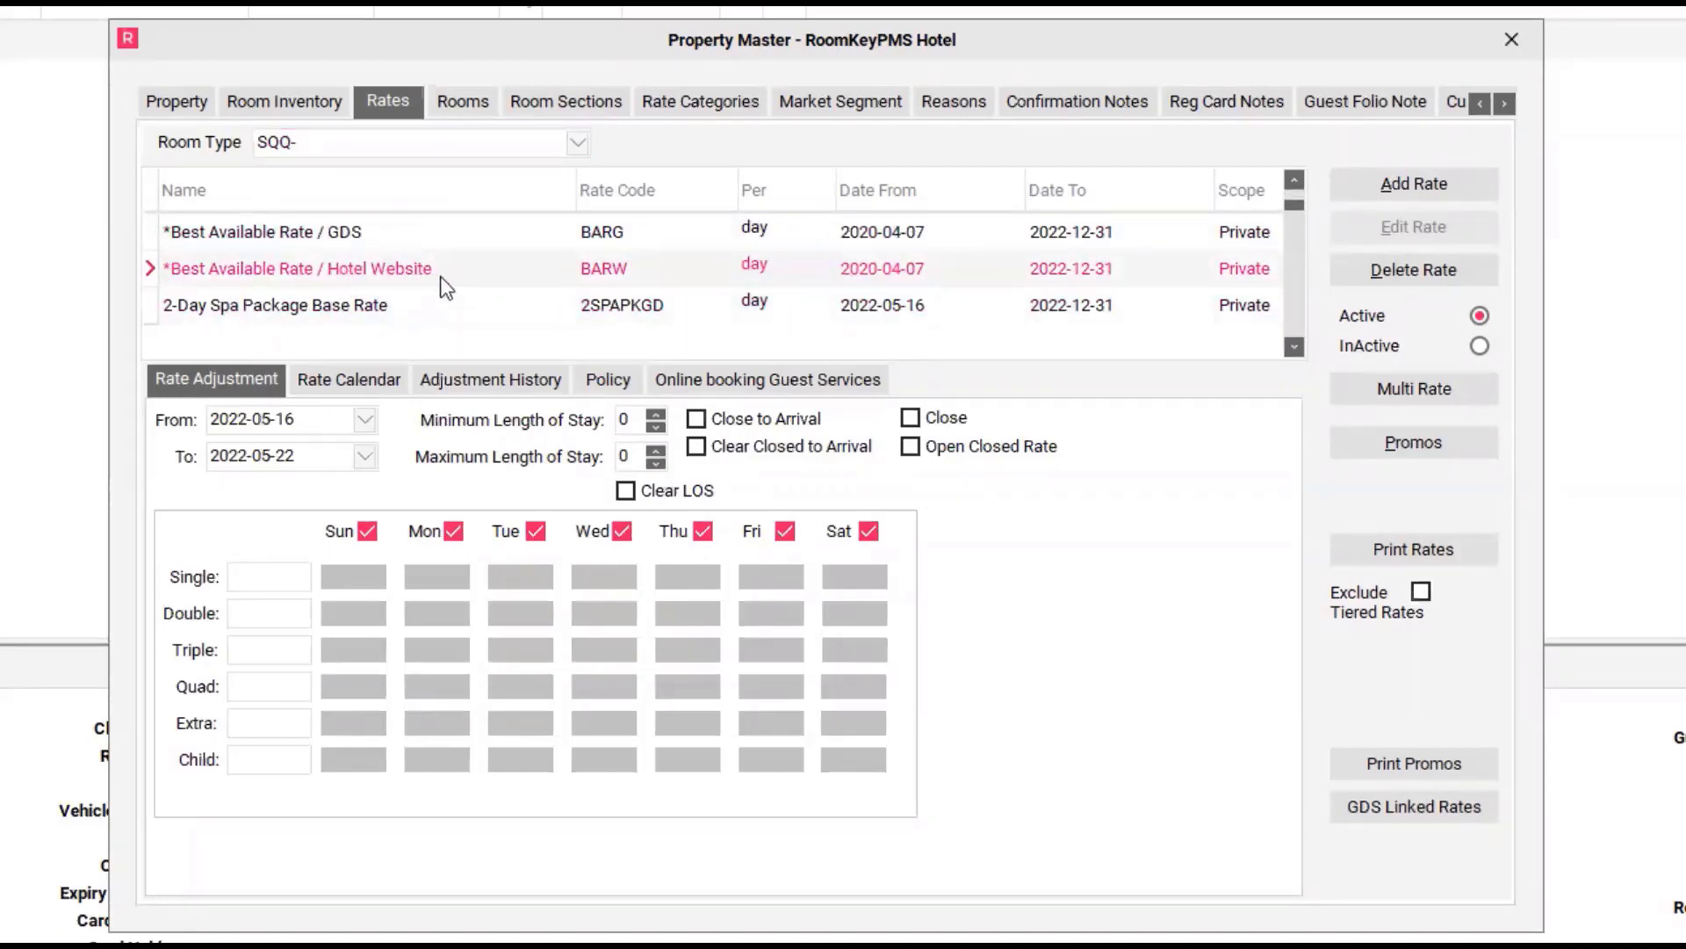
Add Pet In Room to the selected rate's online booking guest services and update the rate
click(850, 391)
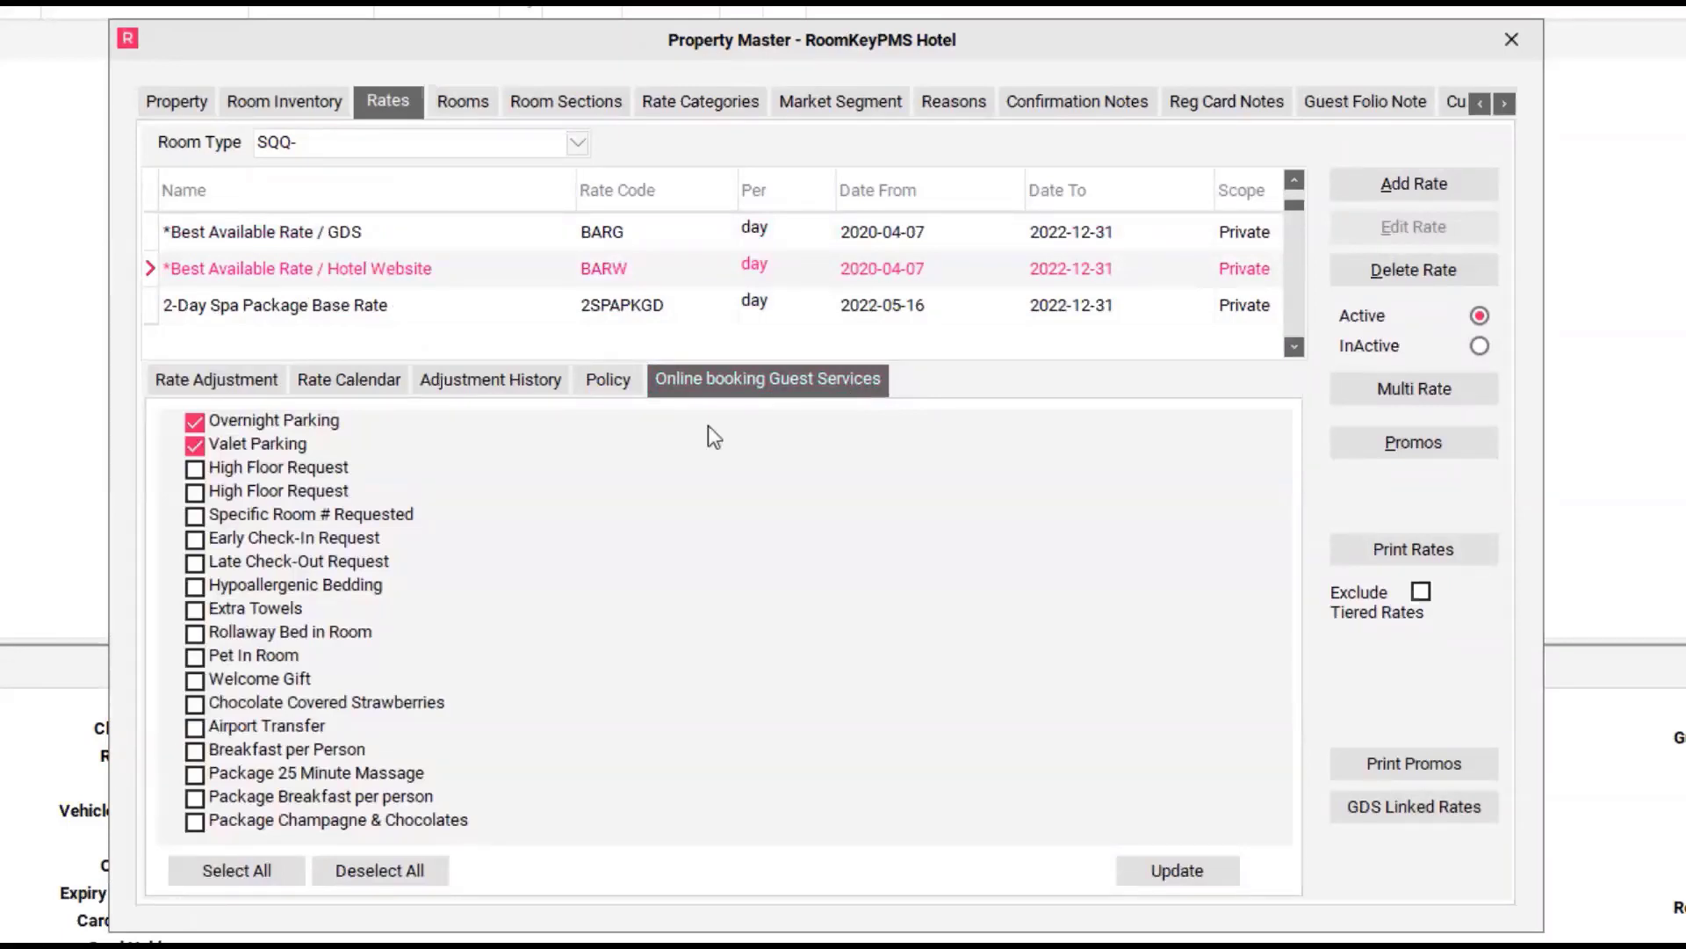
click(195, 657)
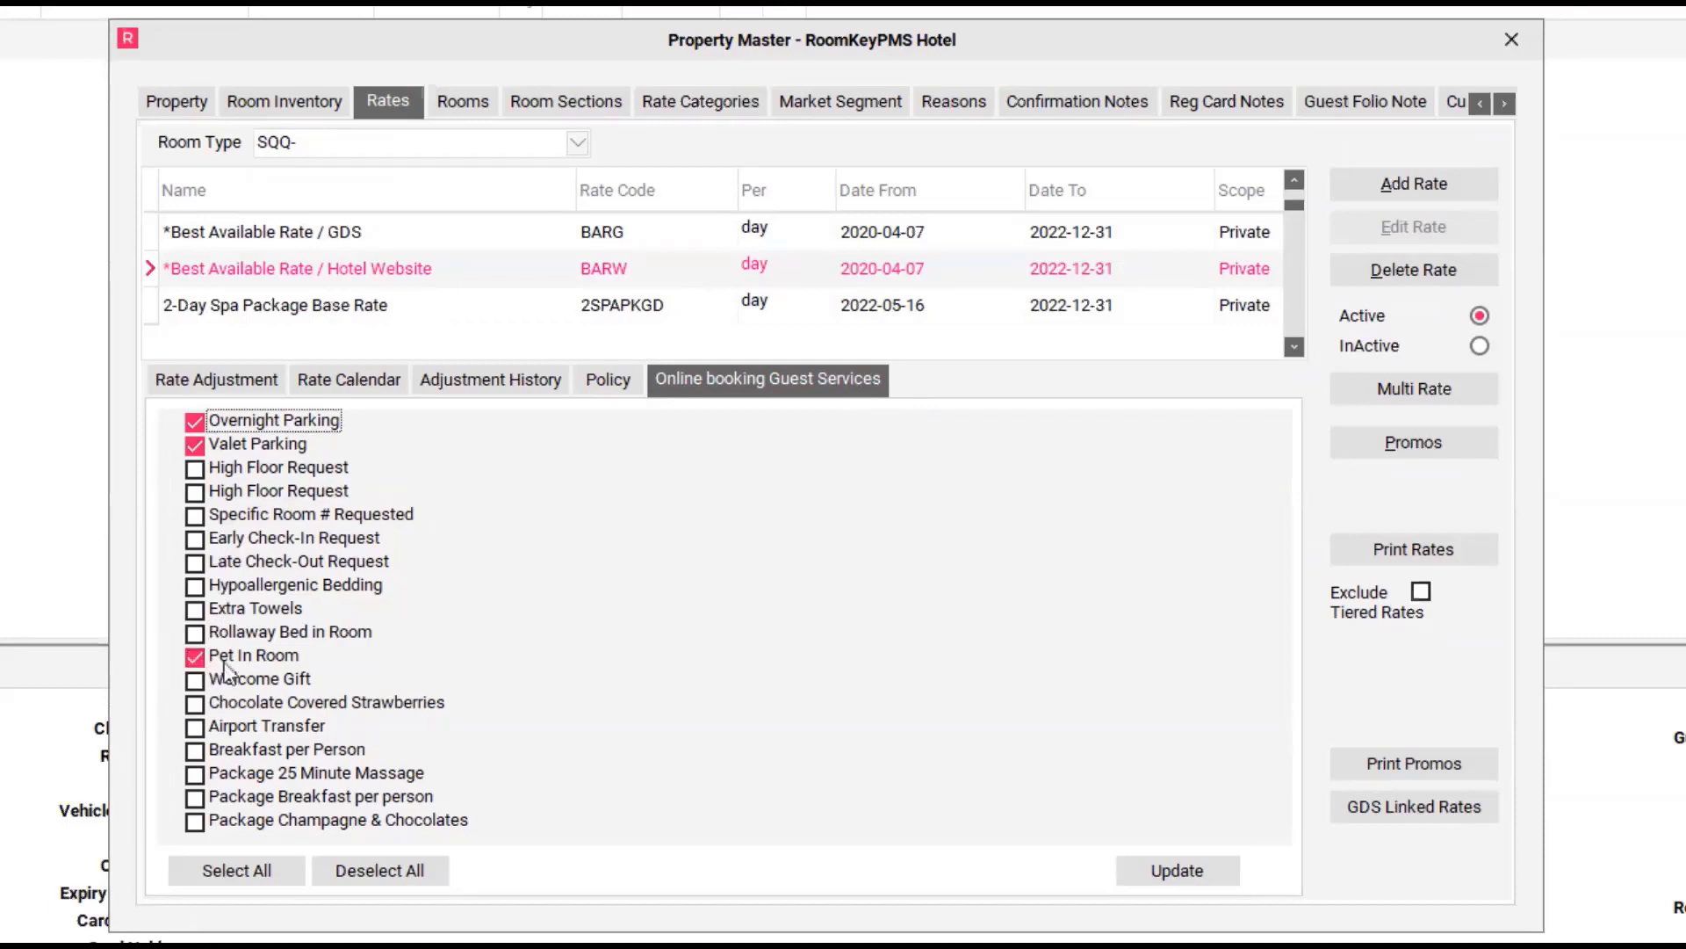
click(1189, 871)
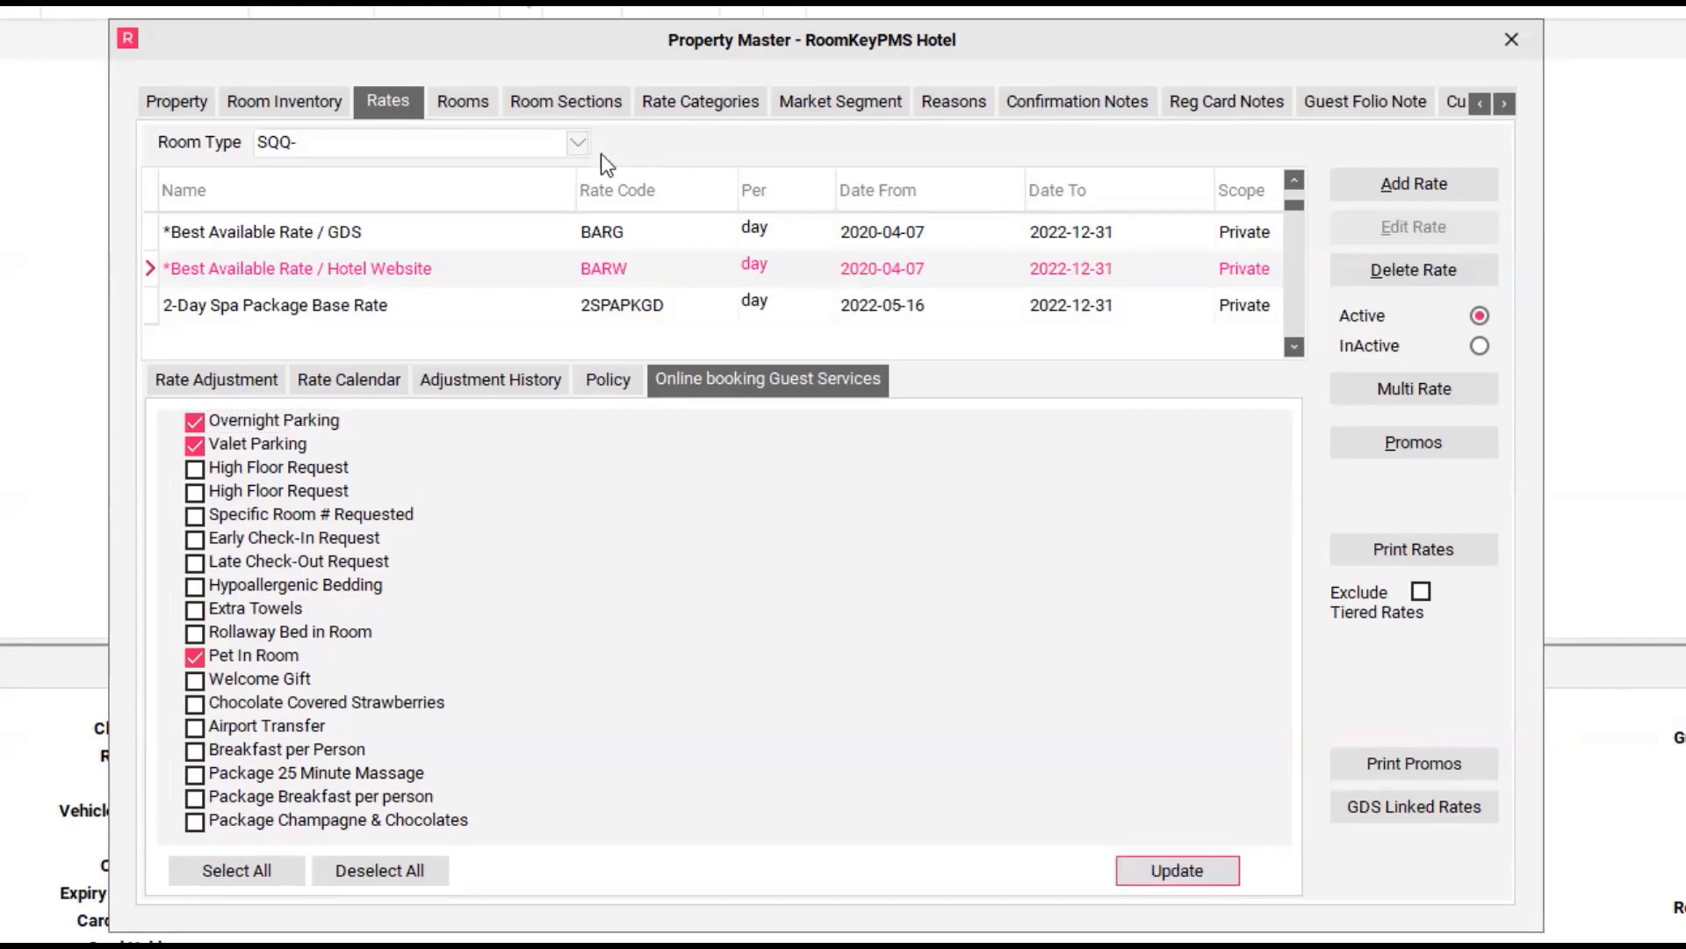
Add Pet In Room to the online booking guest services of *Best Available Rate / Hotel Website for room type SK and update the rate
click(578, 146)
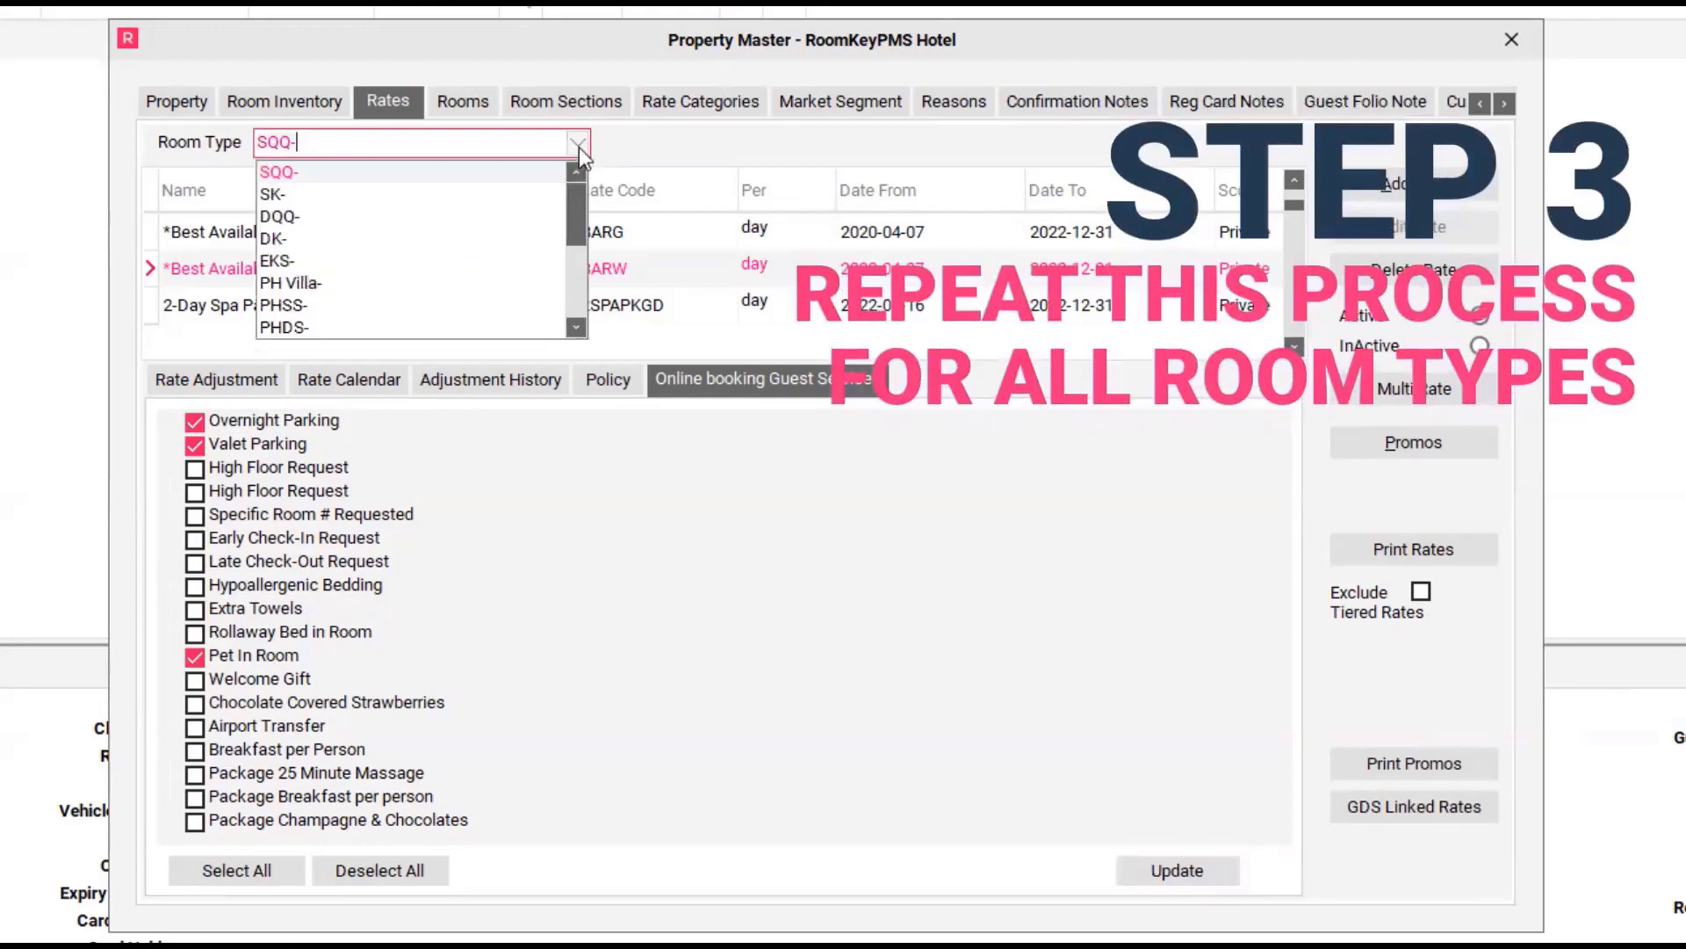
click(507, 192)
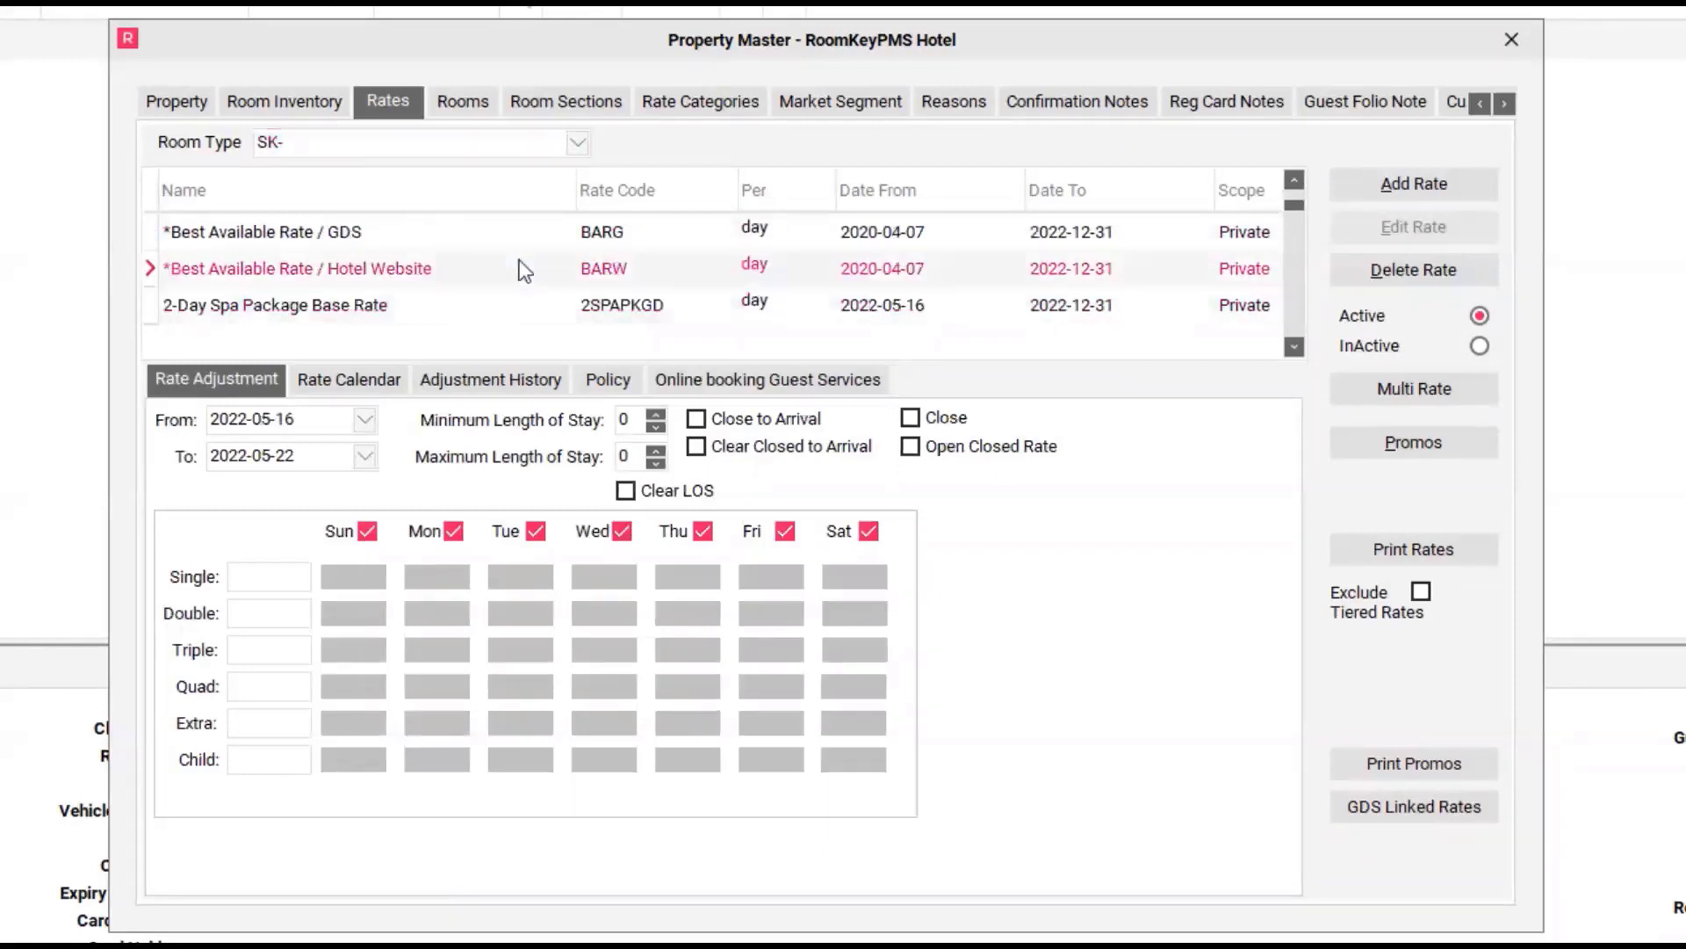
click(766, 373)
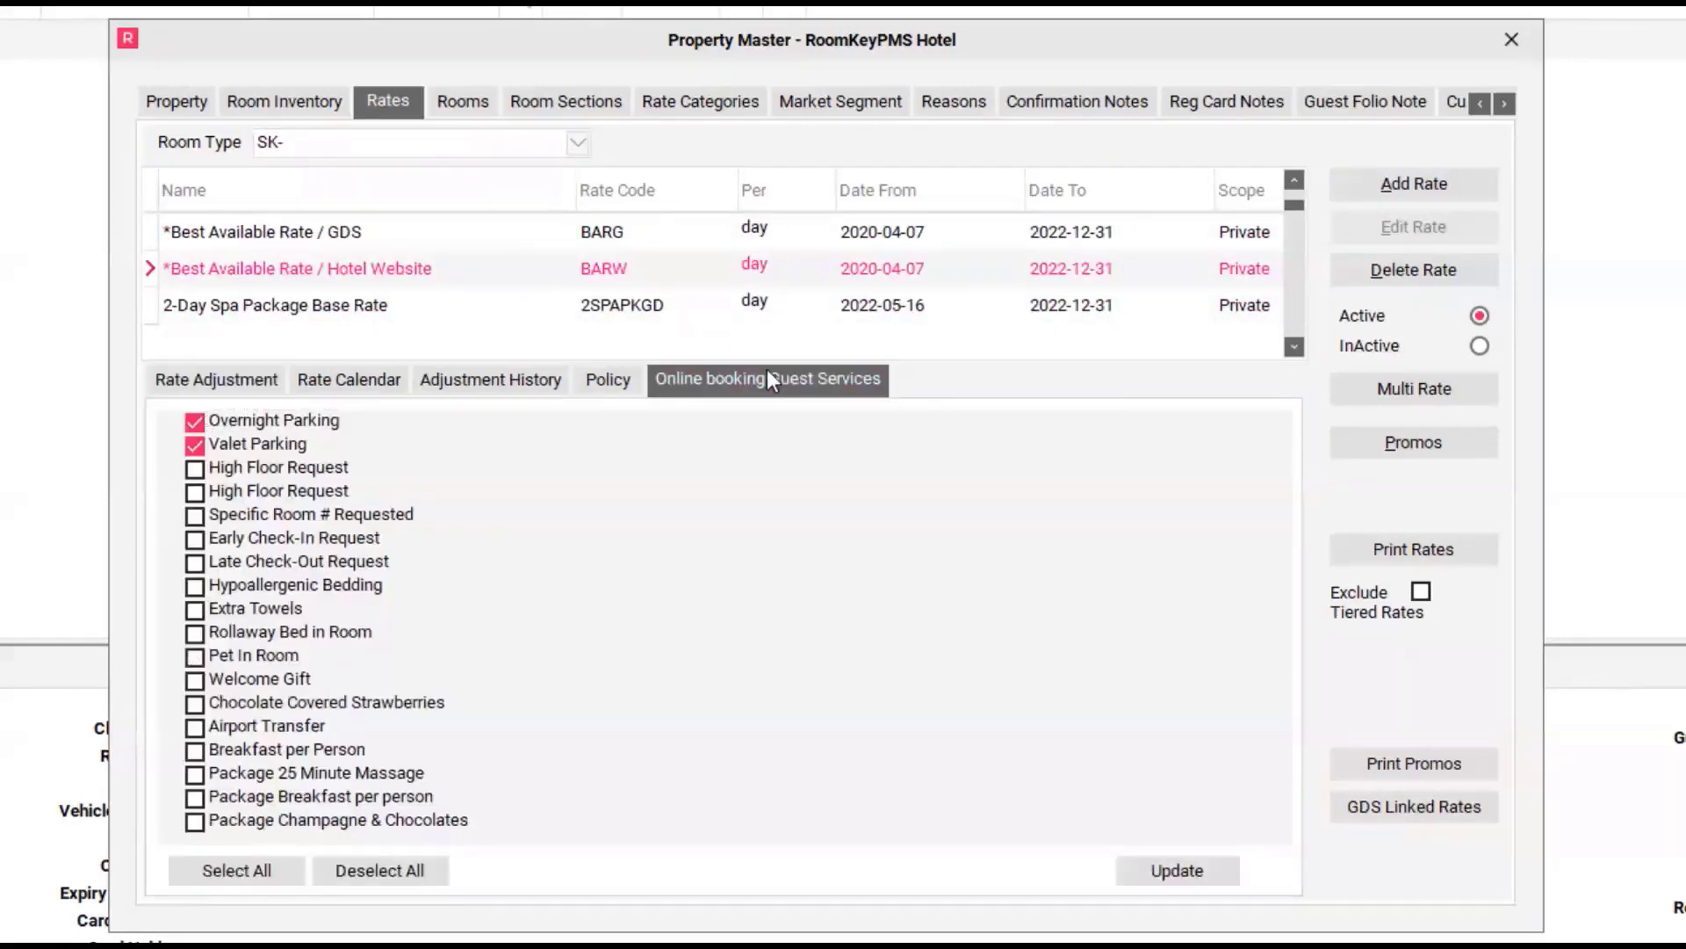
click(194, 656)
click(1205, 876)
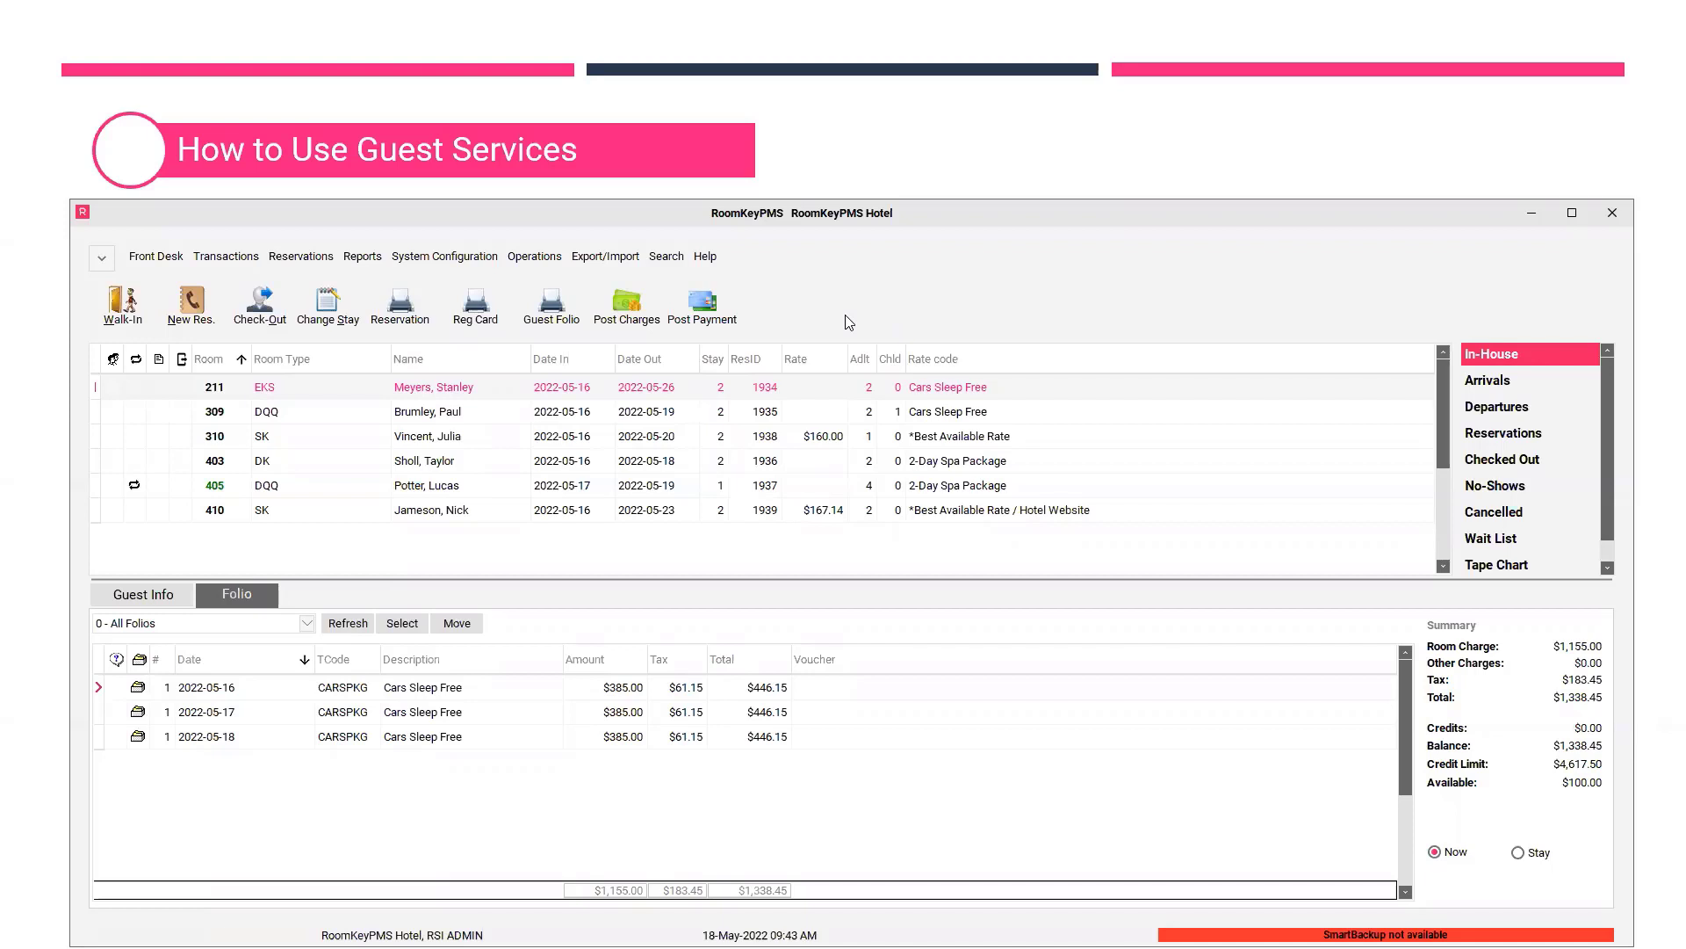
Start a charge with code PET on the folio of the in-house guest in room 211 and close it without posting
click(630, 322)
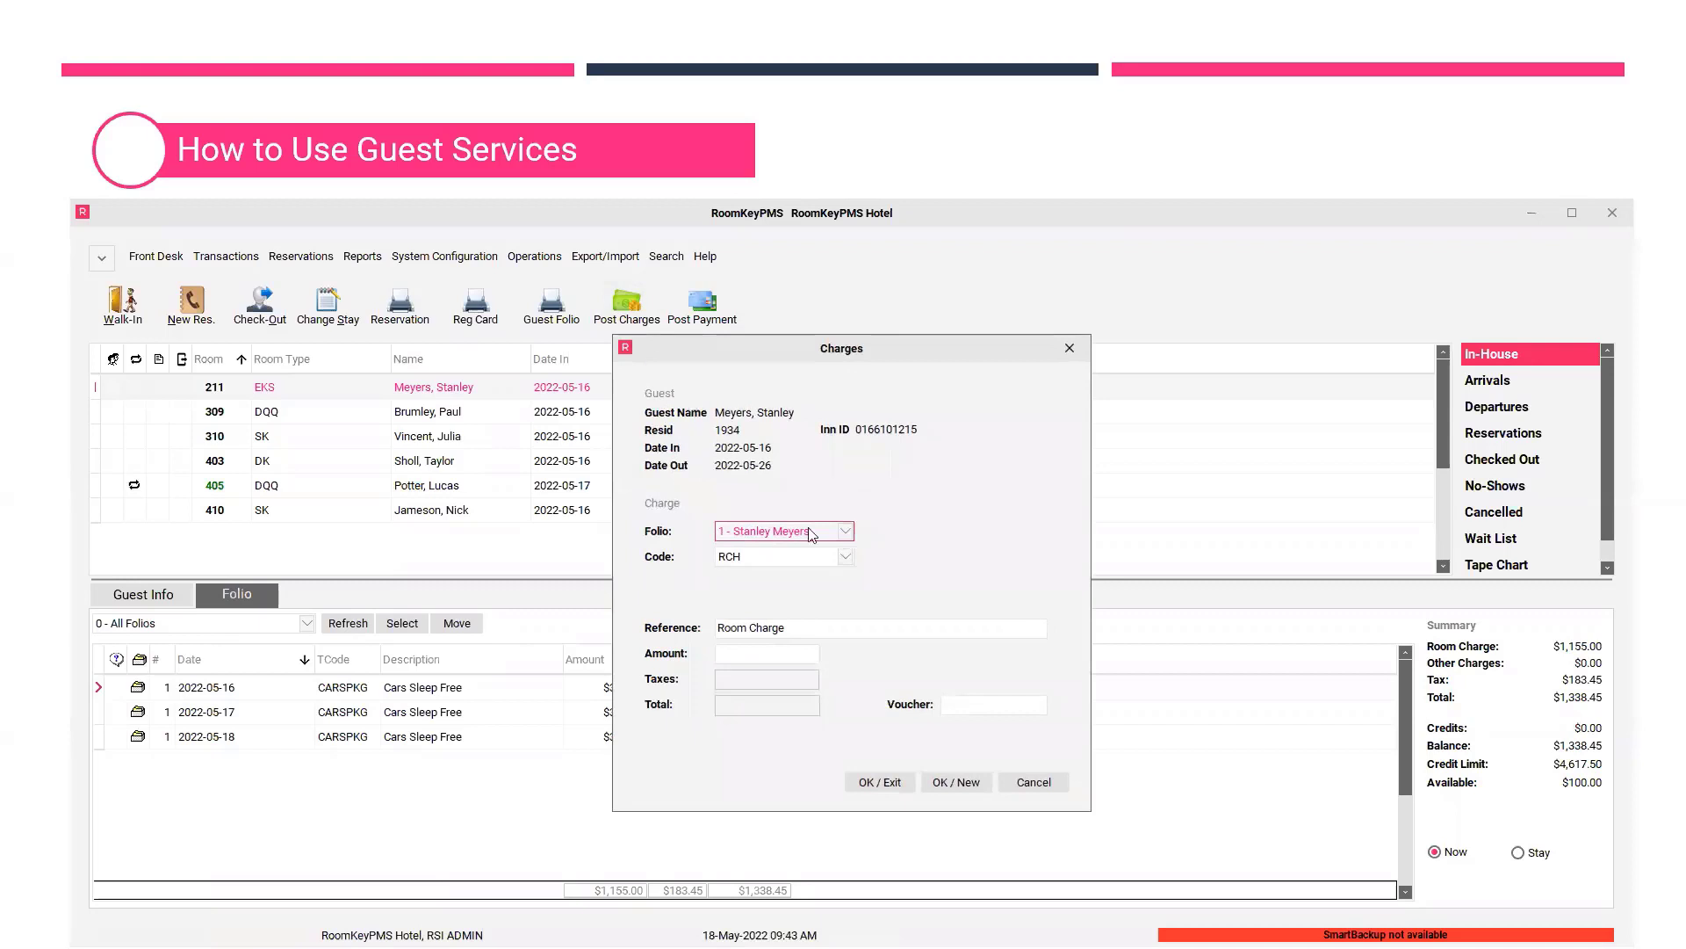
click(846, 557)
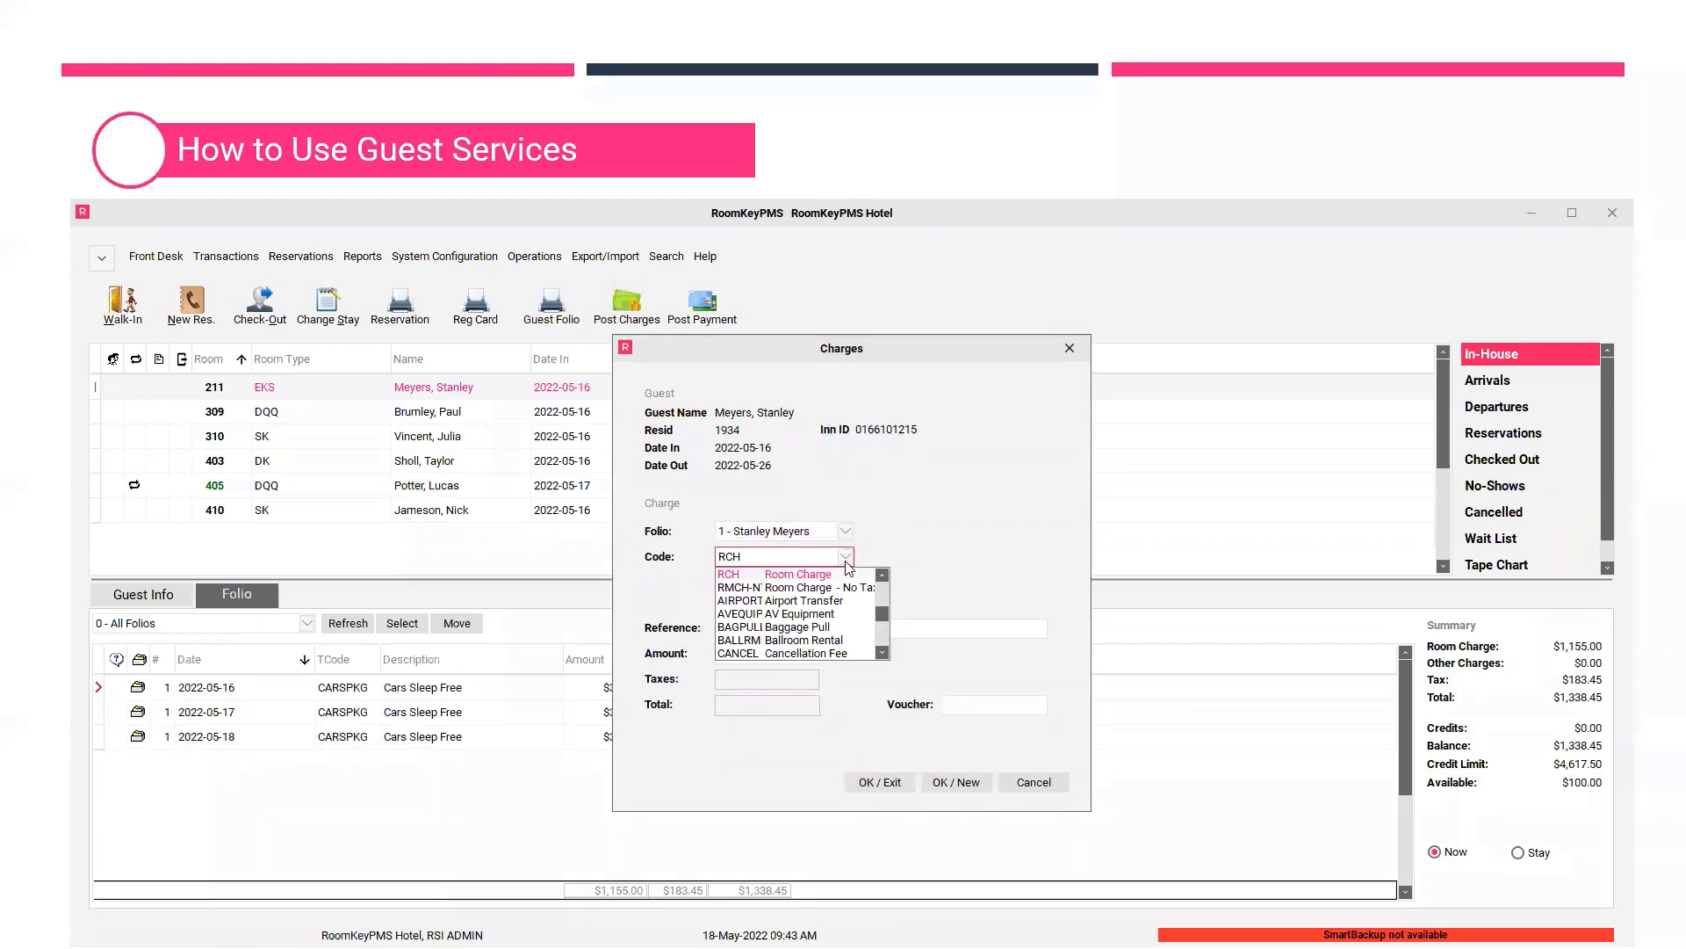
key(p)
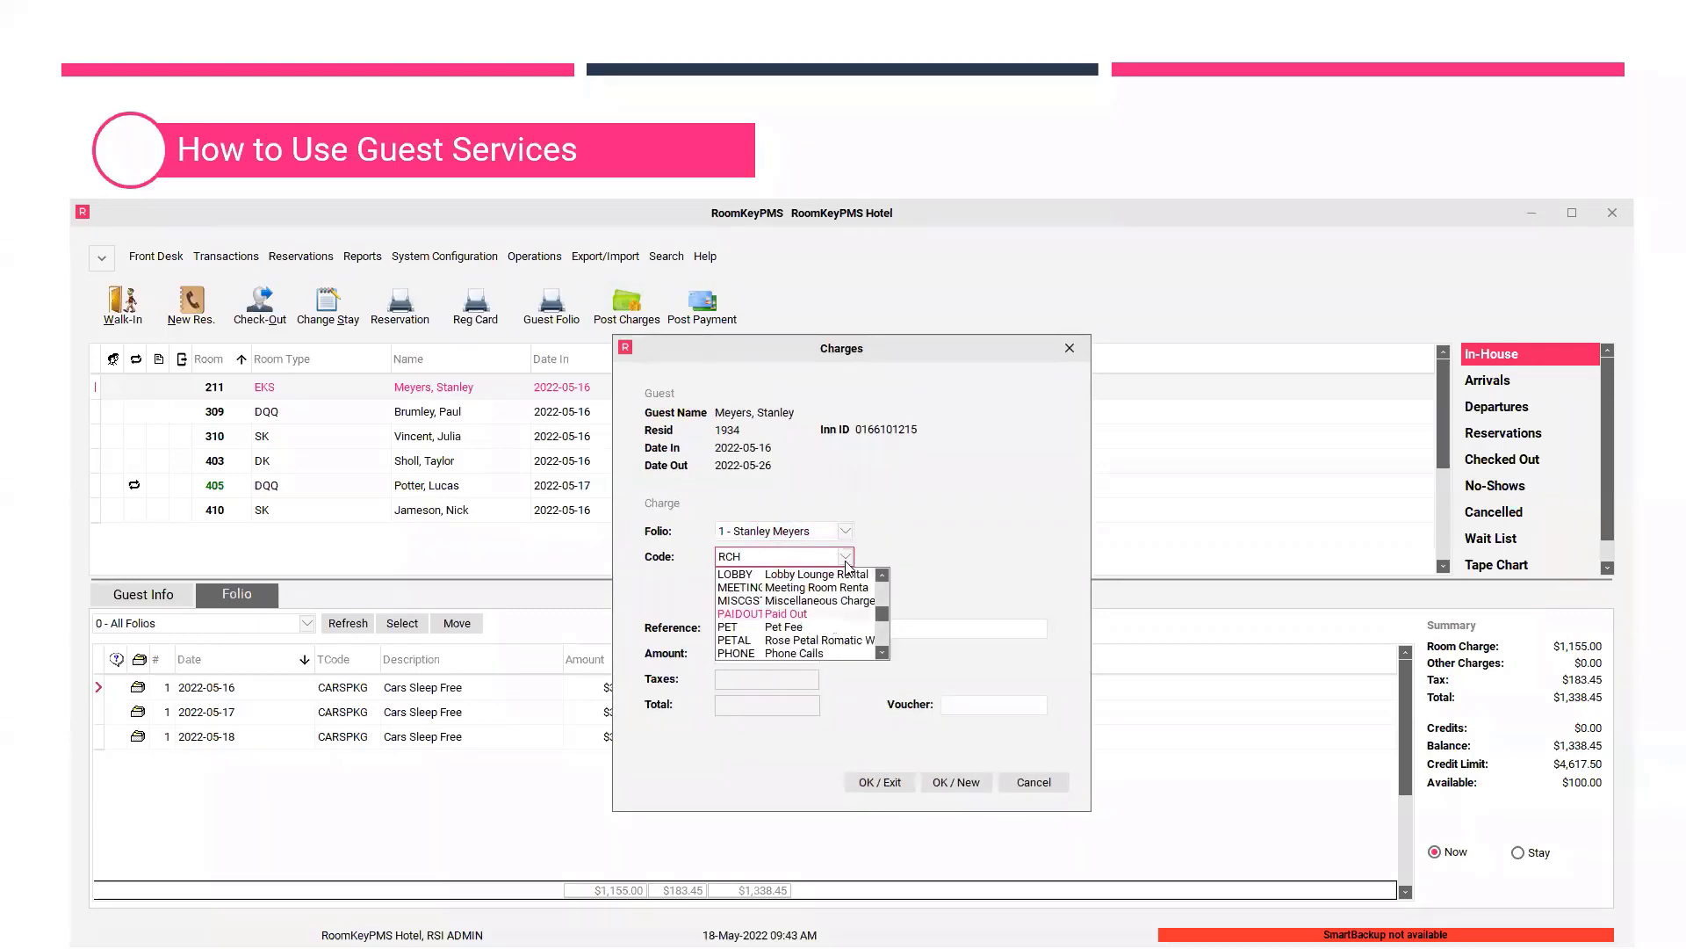
click(800, 629)
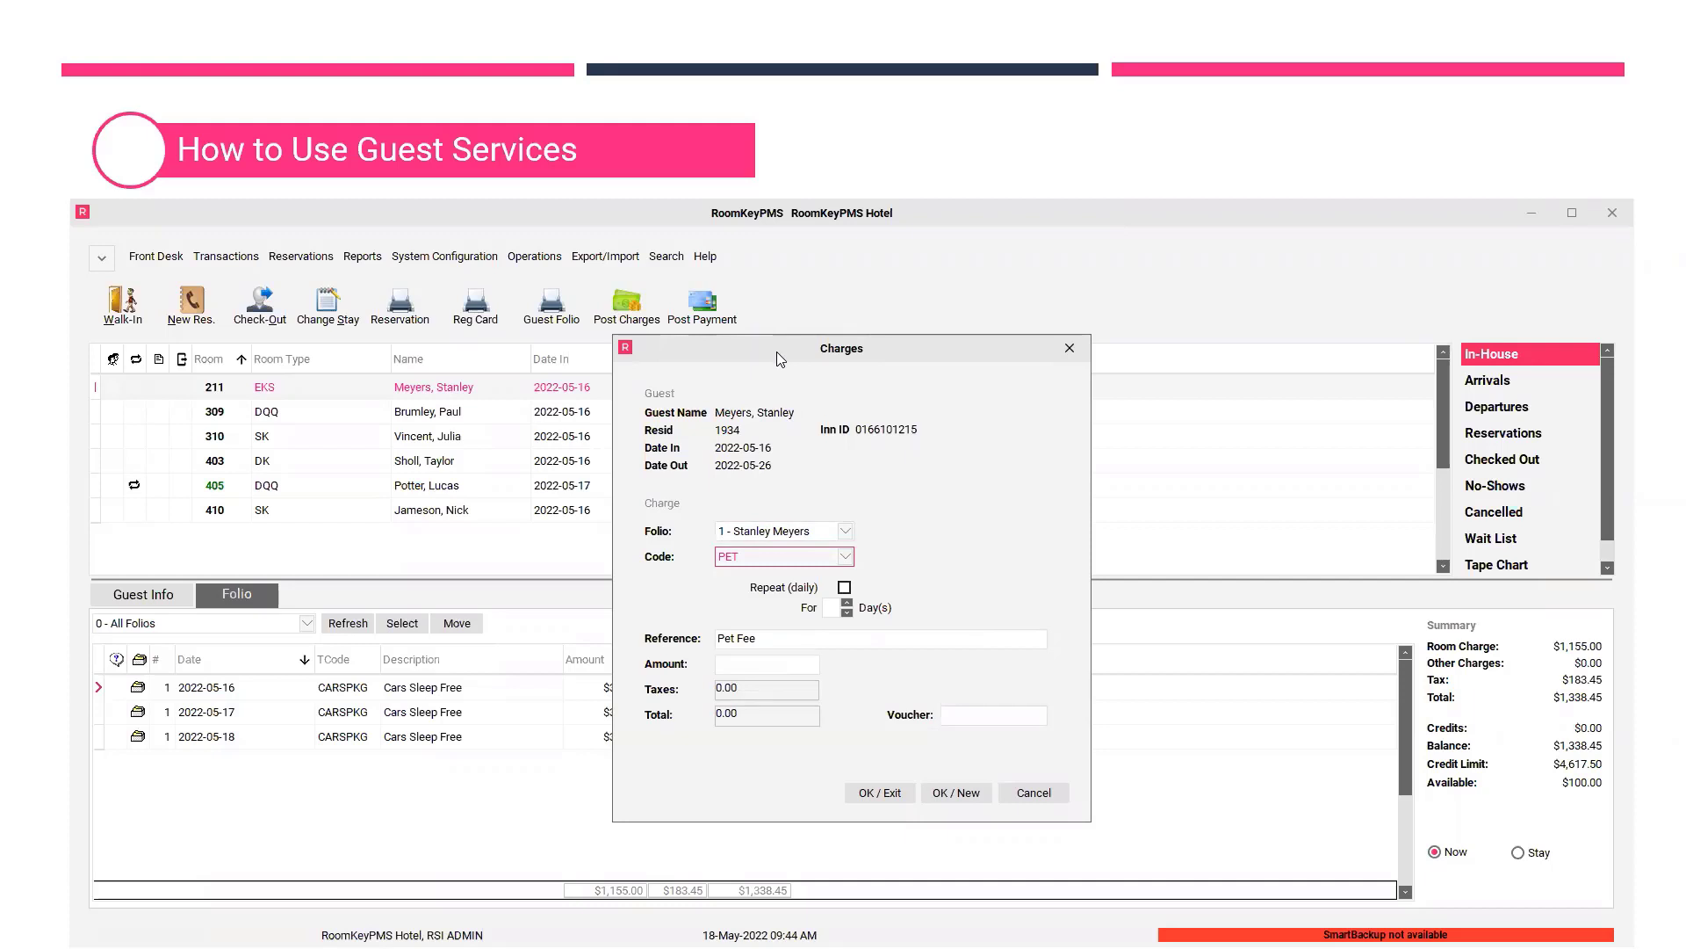
drag(776, 351, 750, 427)
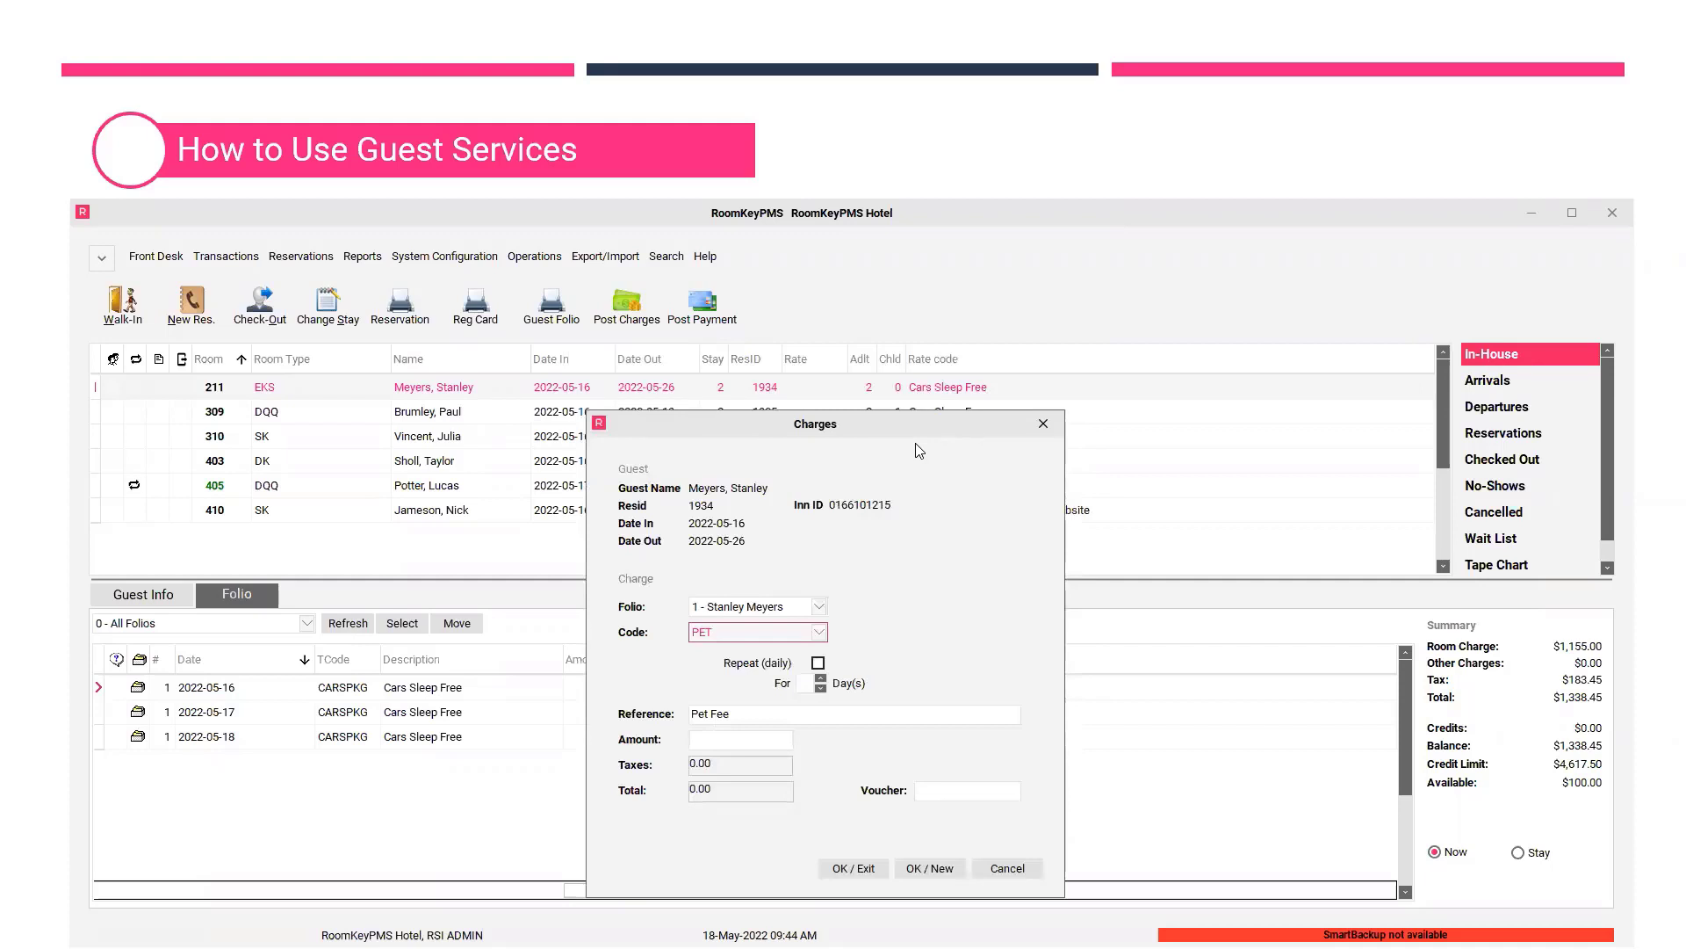
click(1045, 424)
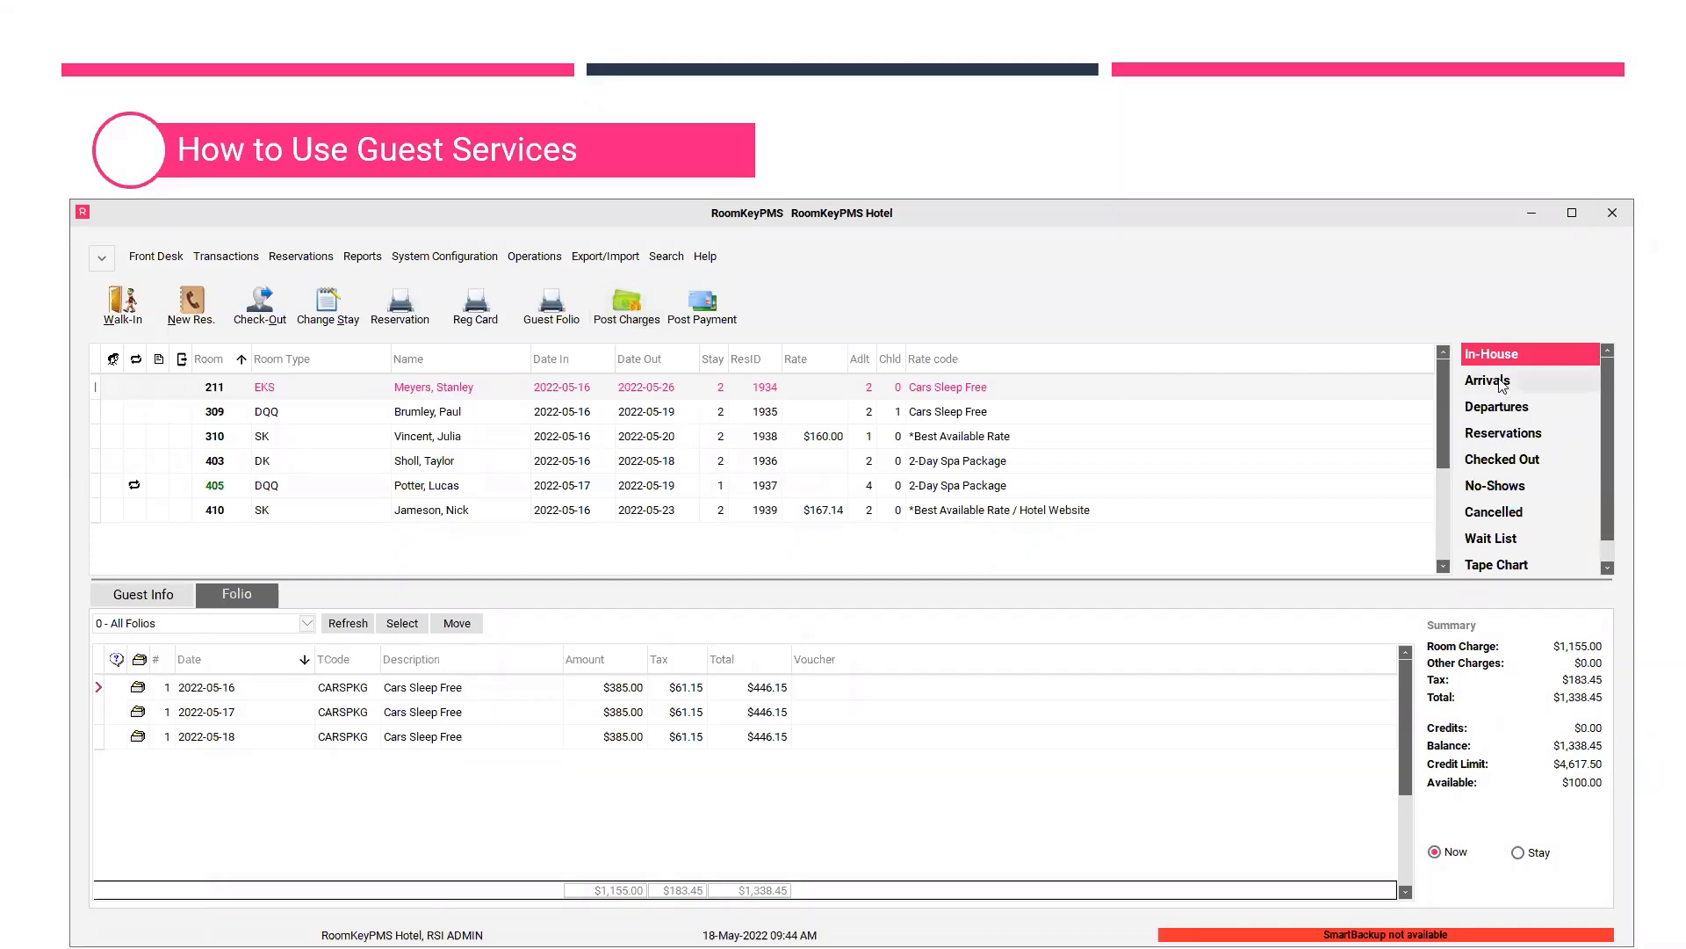
Examine which charge codes can be posted to the arriving SQQ reservation, and cancel the charge
click(566, 387)
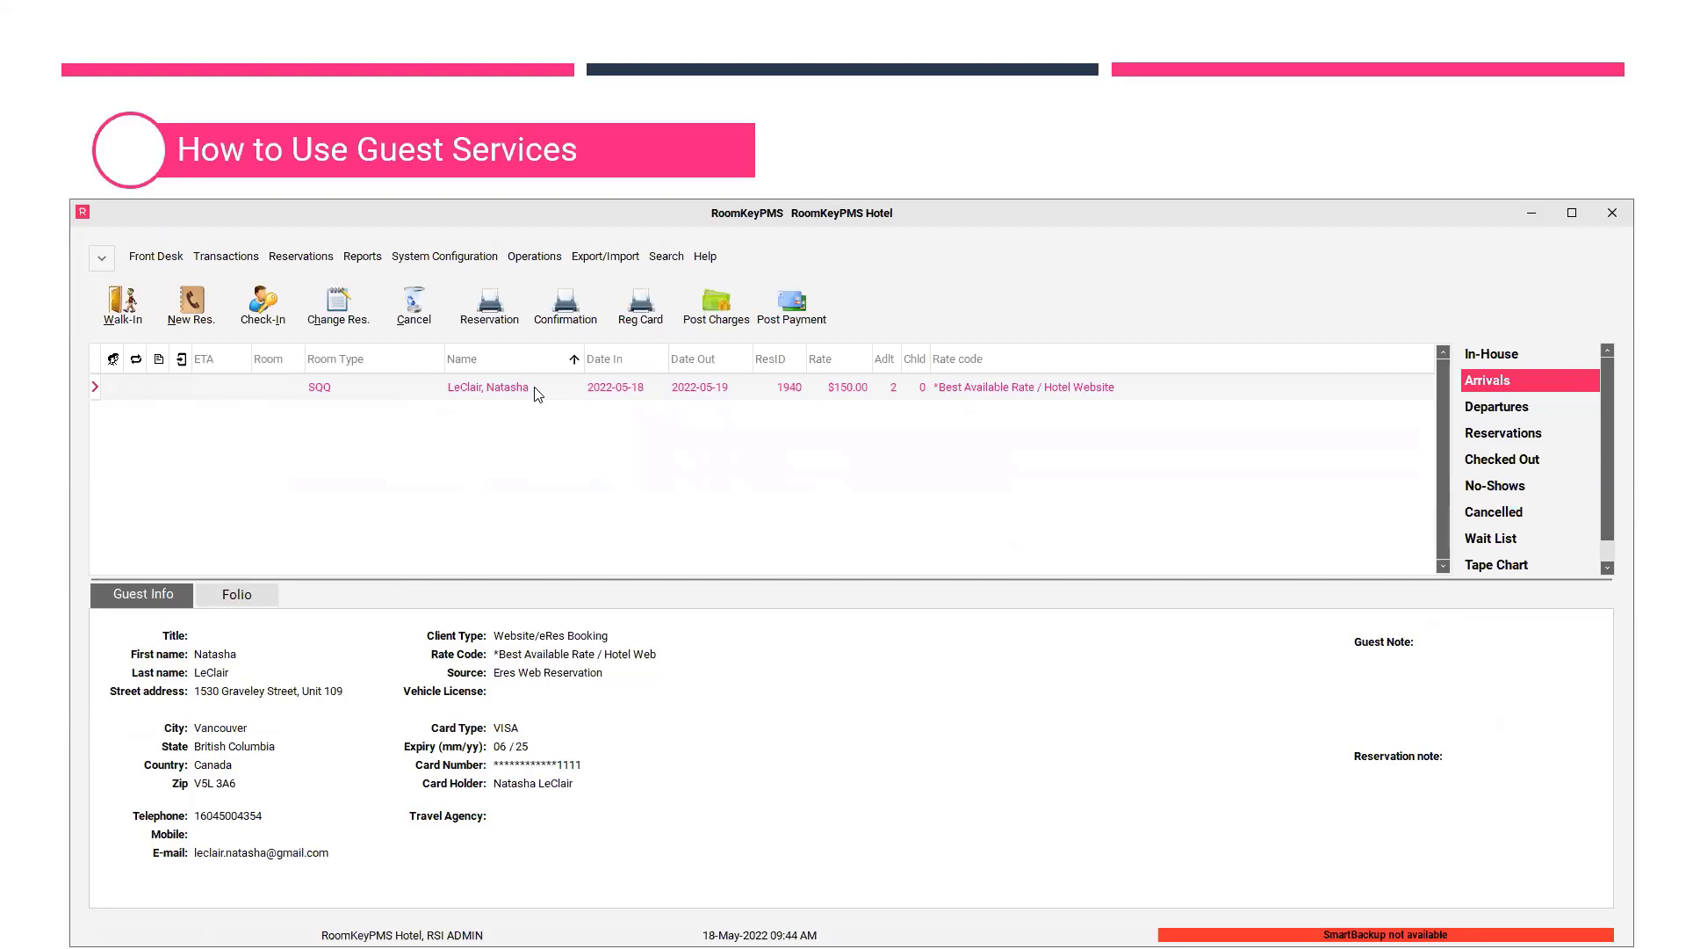
click(714, 312)
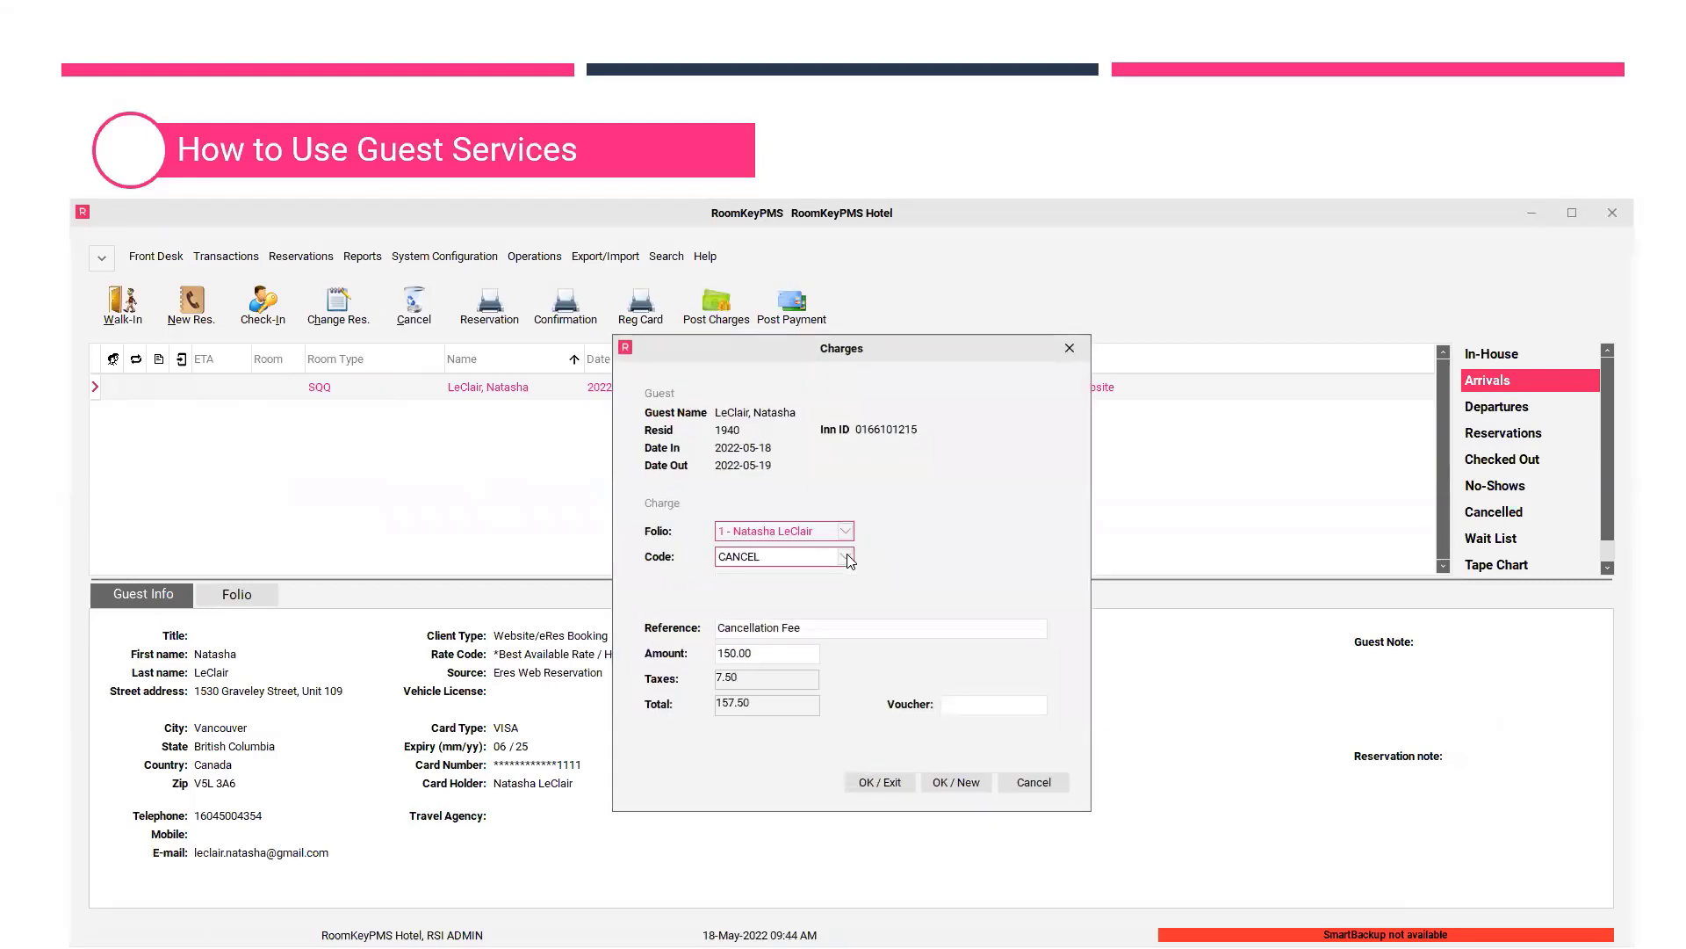
click(846, 557)
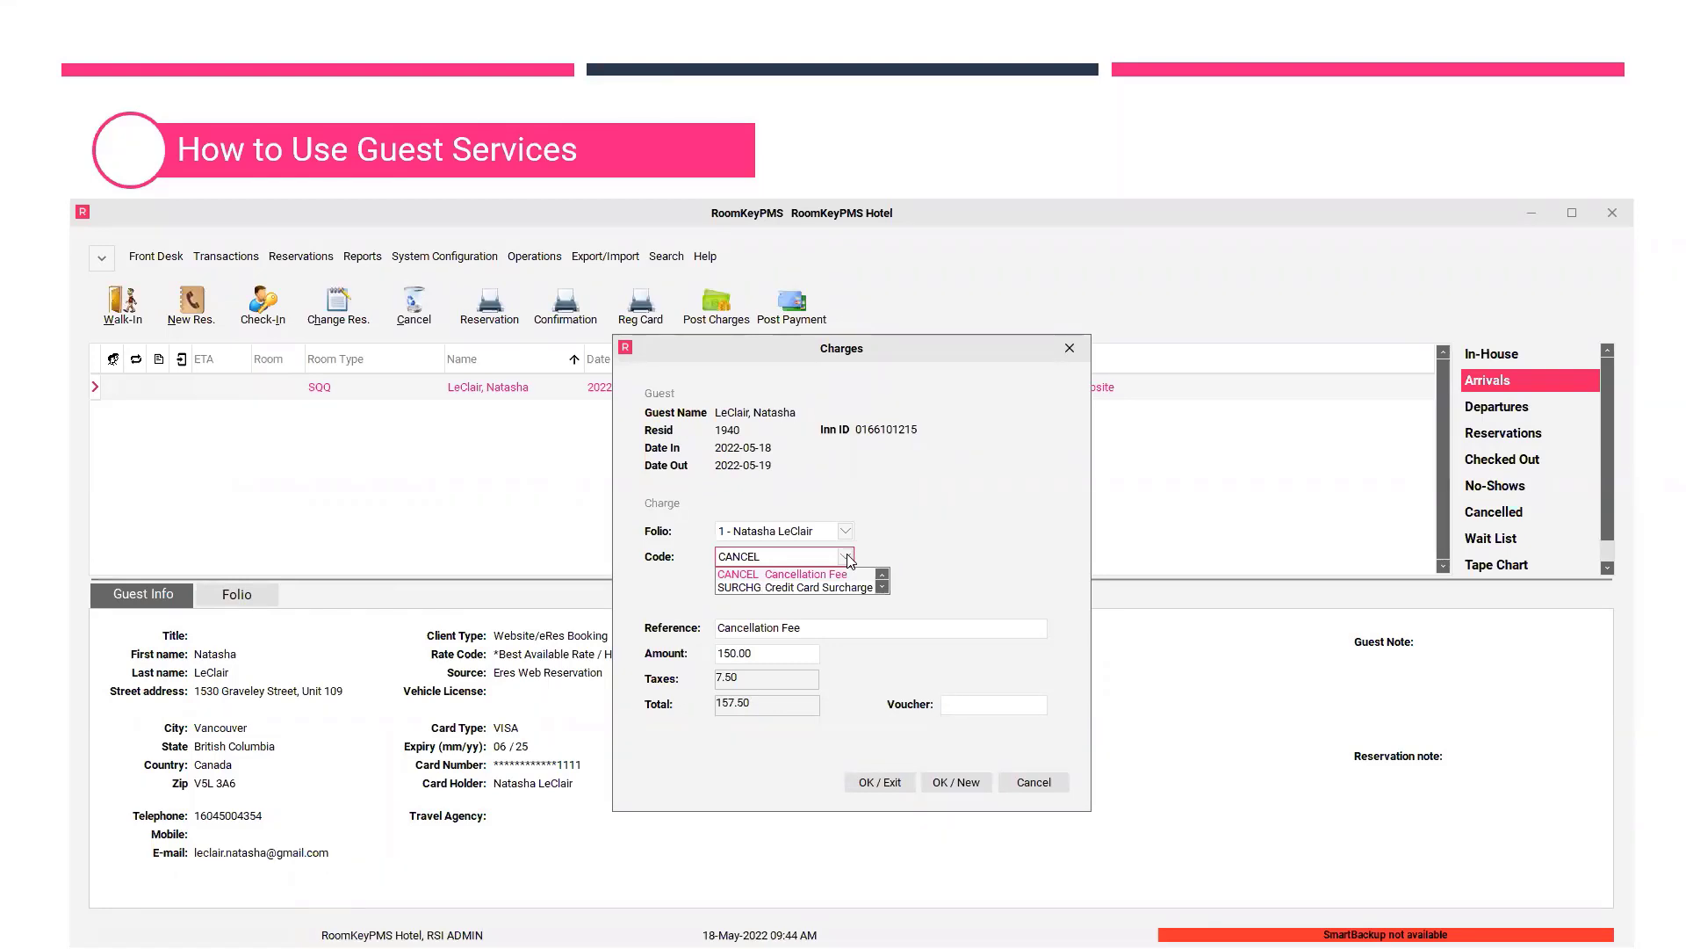
click(1058, 785)
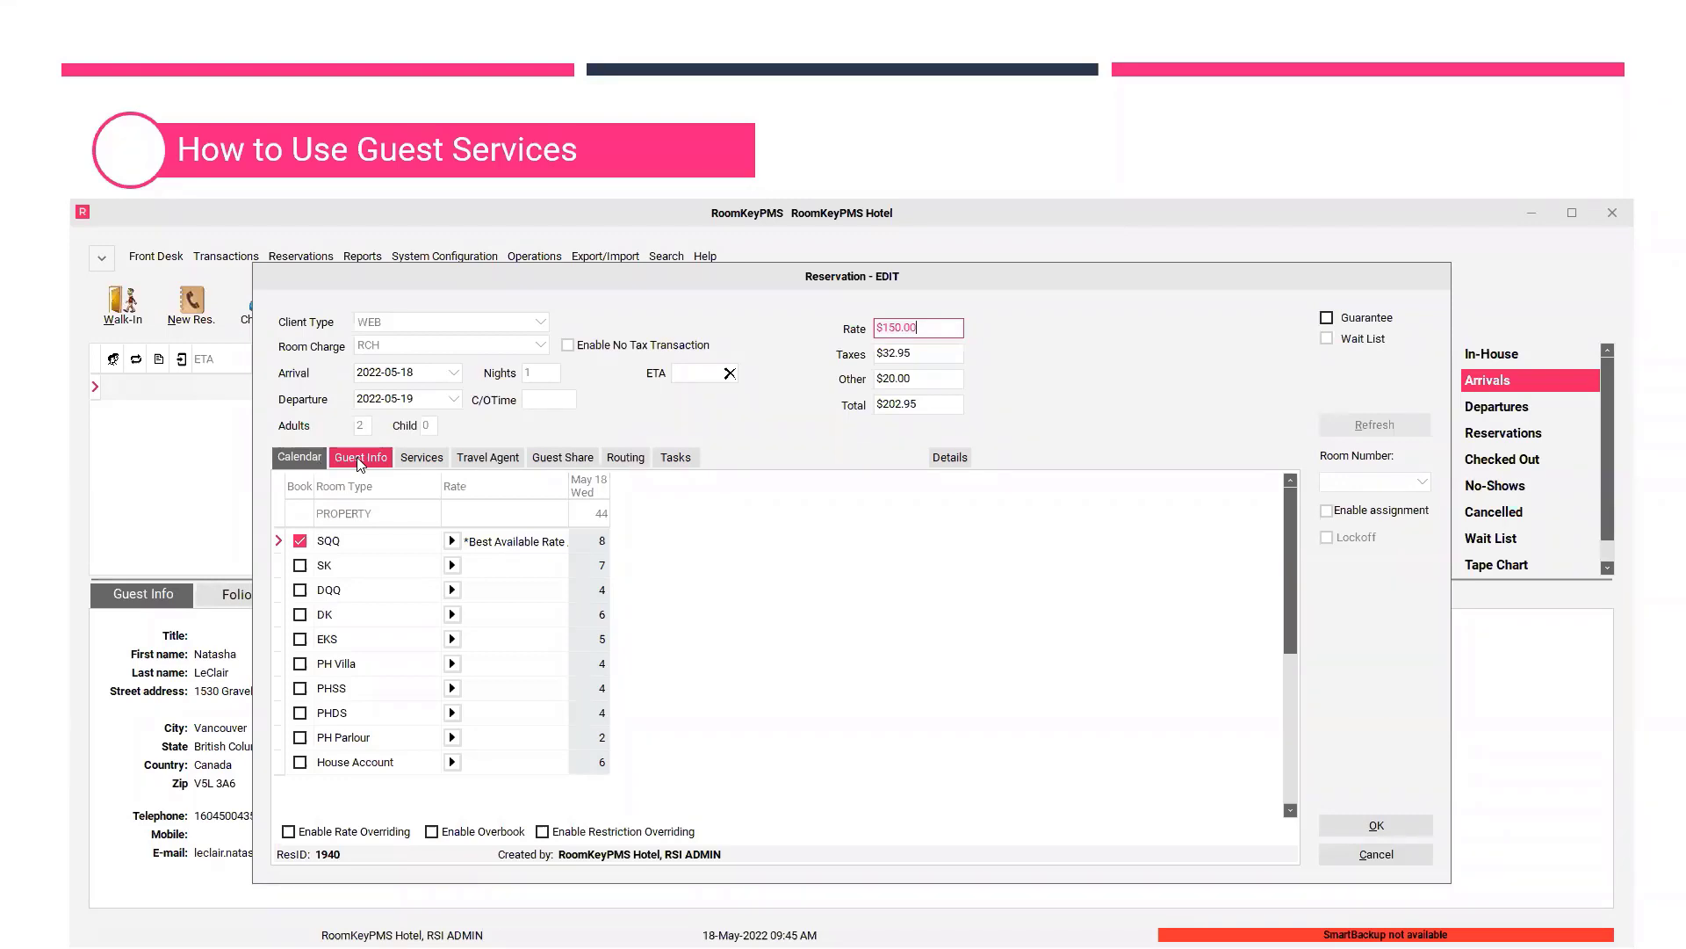
Filter the services of the arriving SQQ reservation to BELL - Hotel Service and add Valet Parking
click(422, 458)
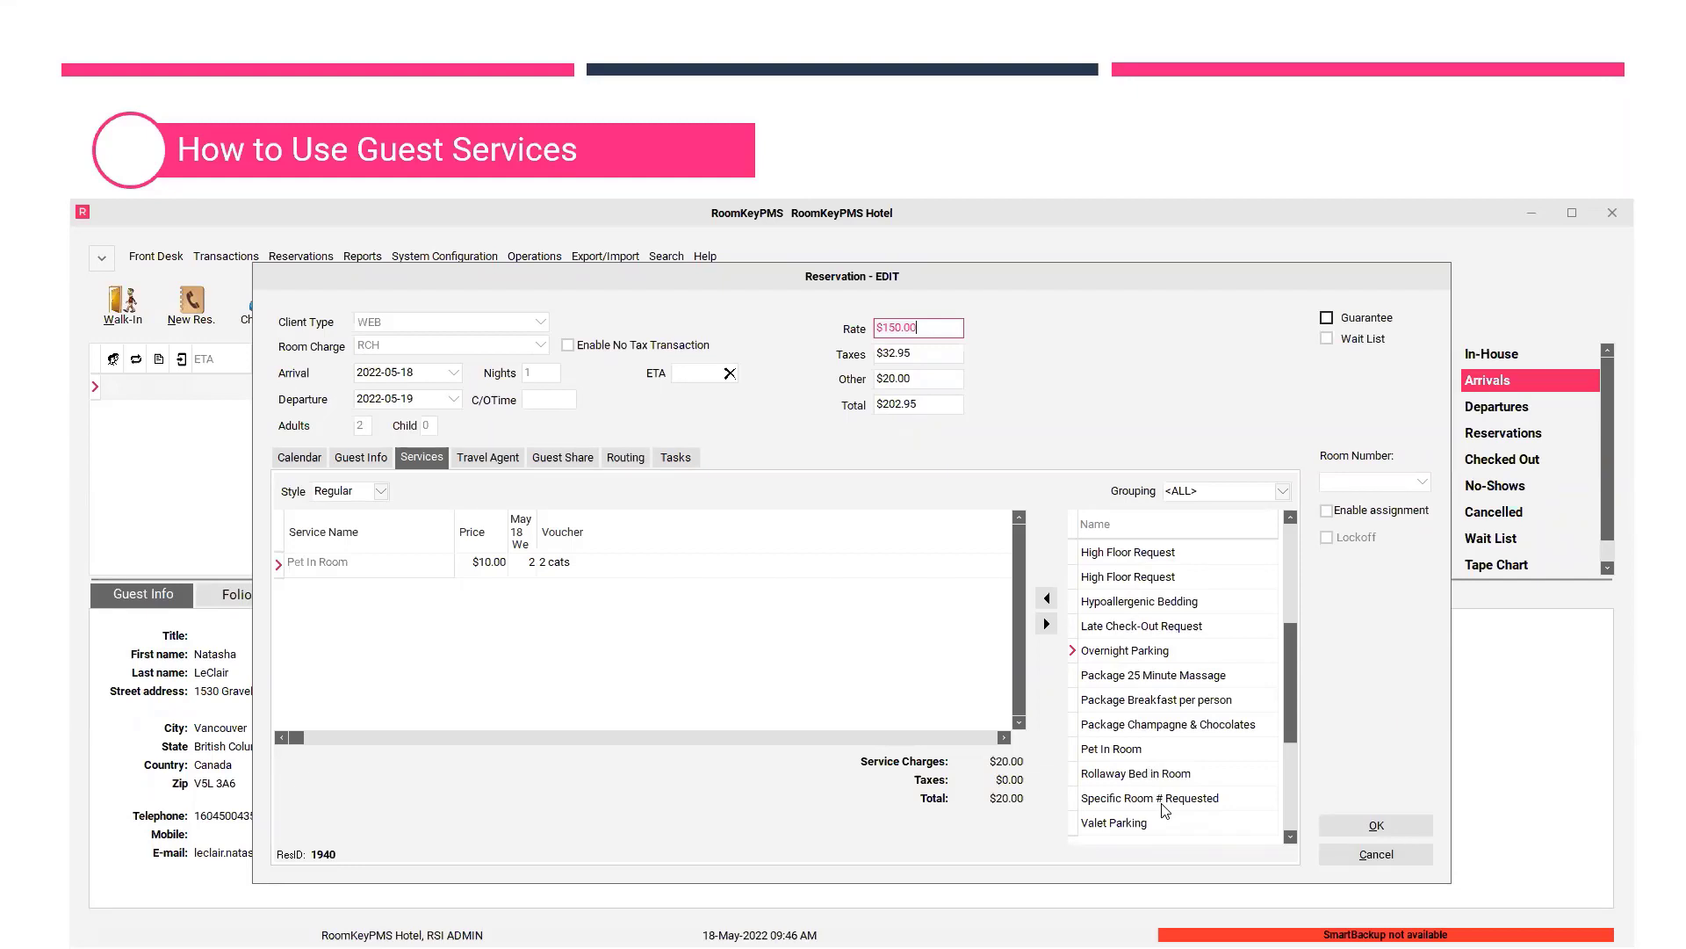
click(1283, 492)
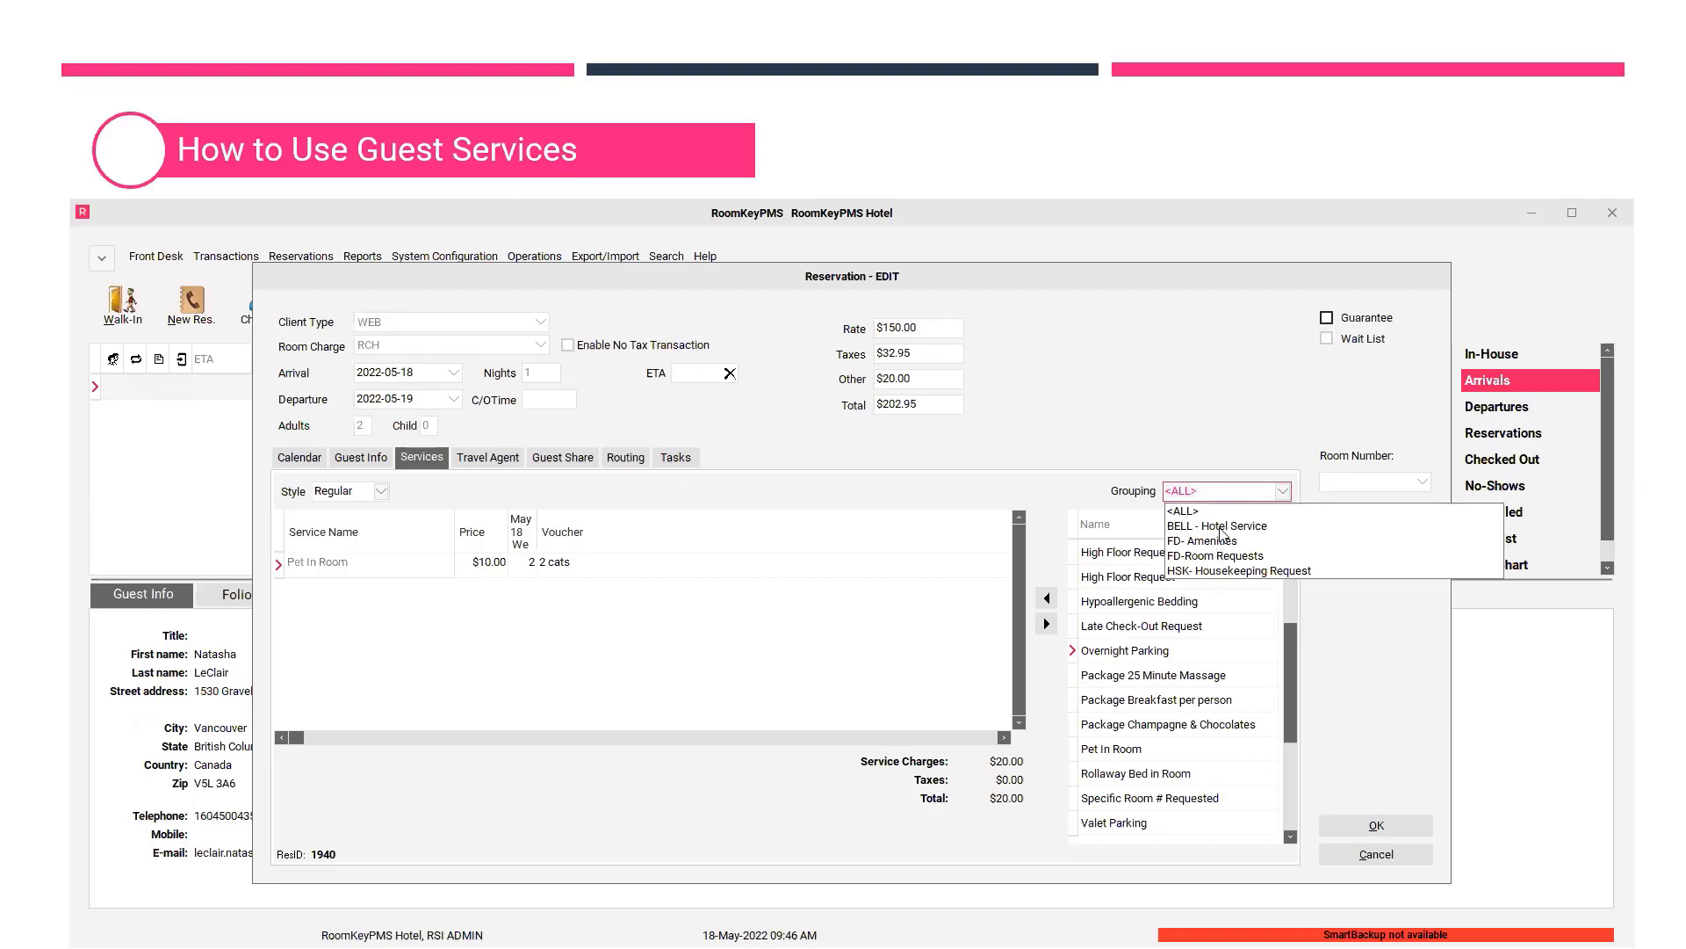
click(1221, 527)
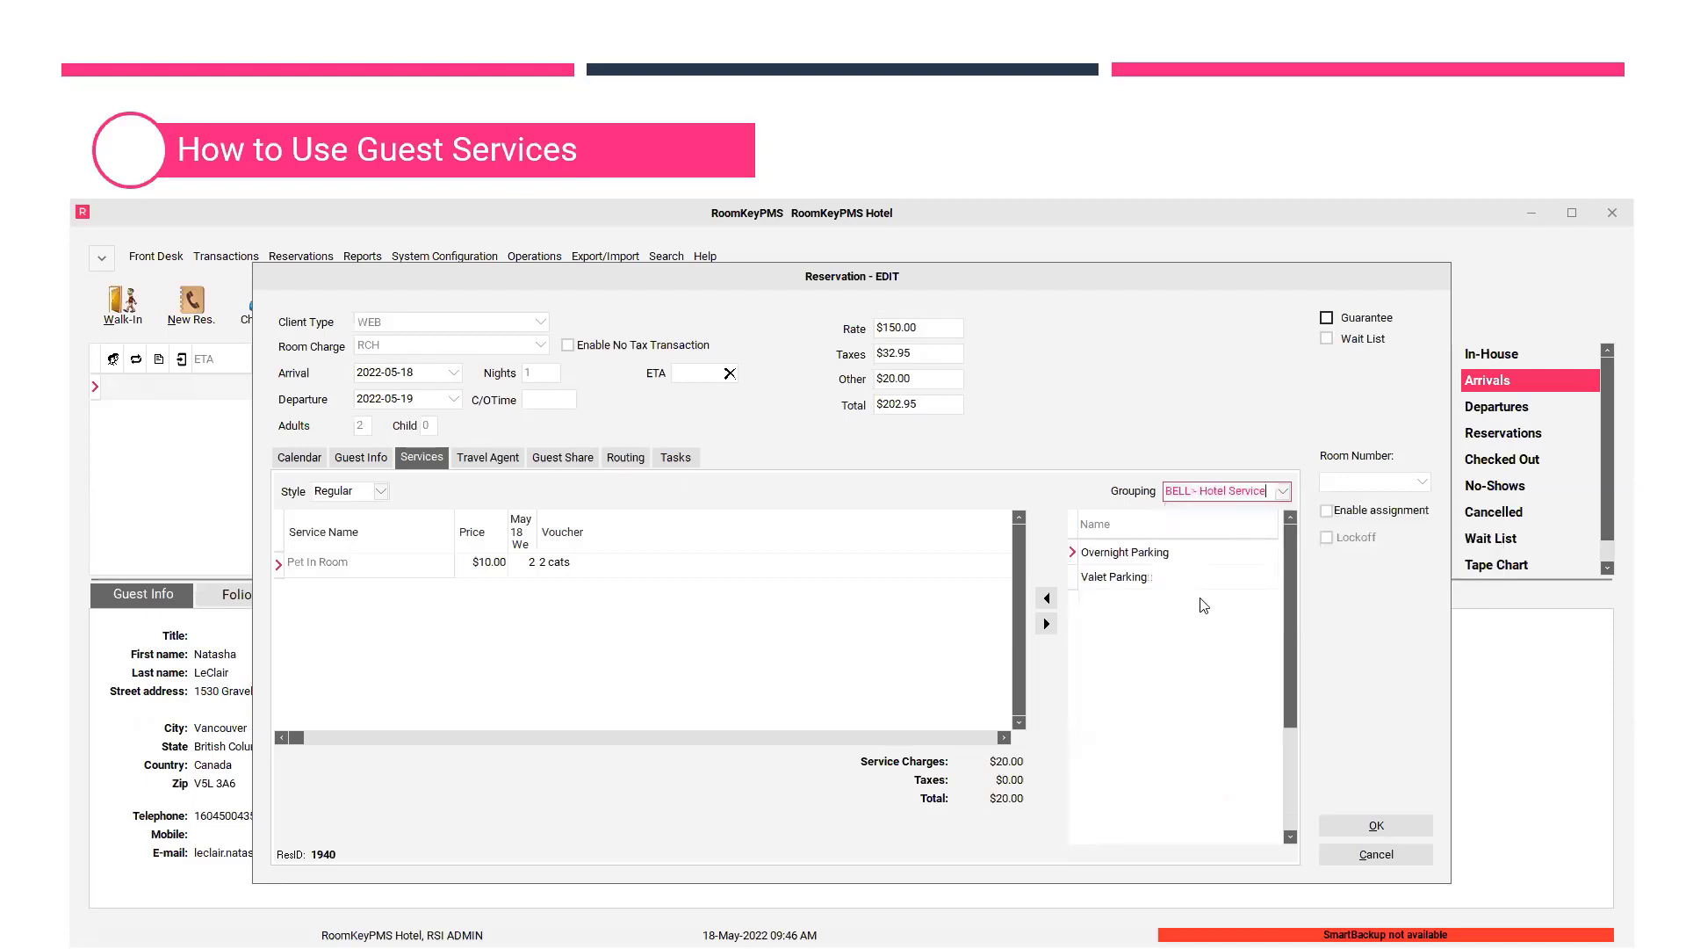
click(1143, 584)
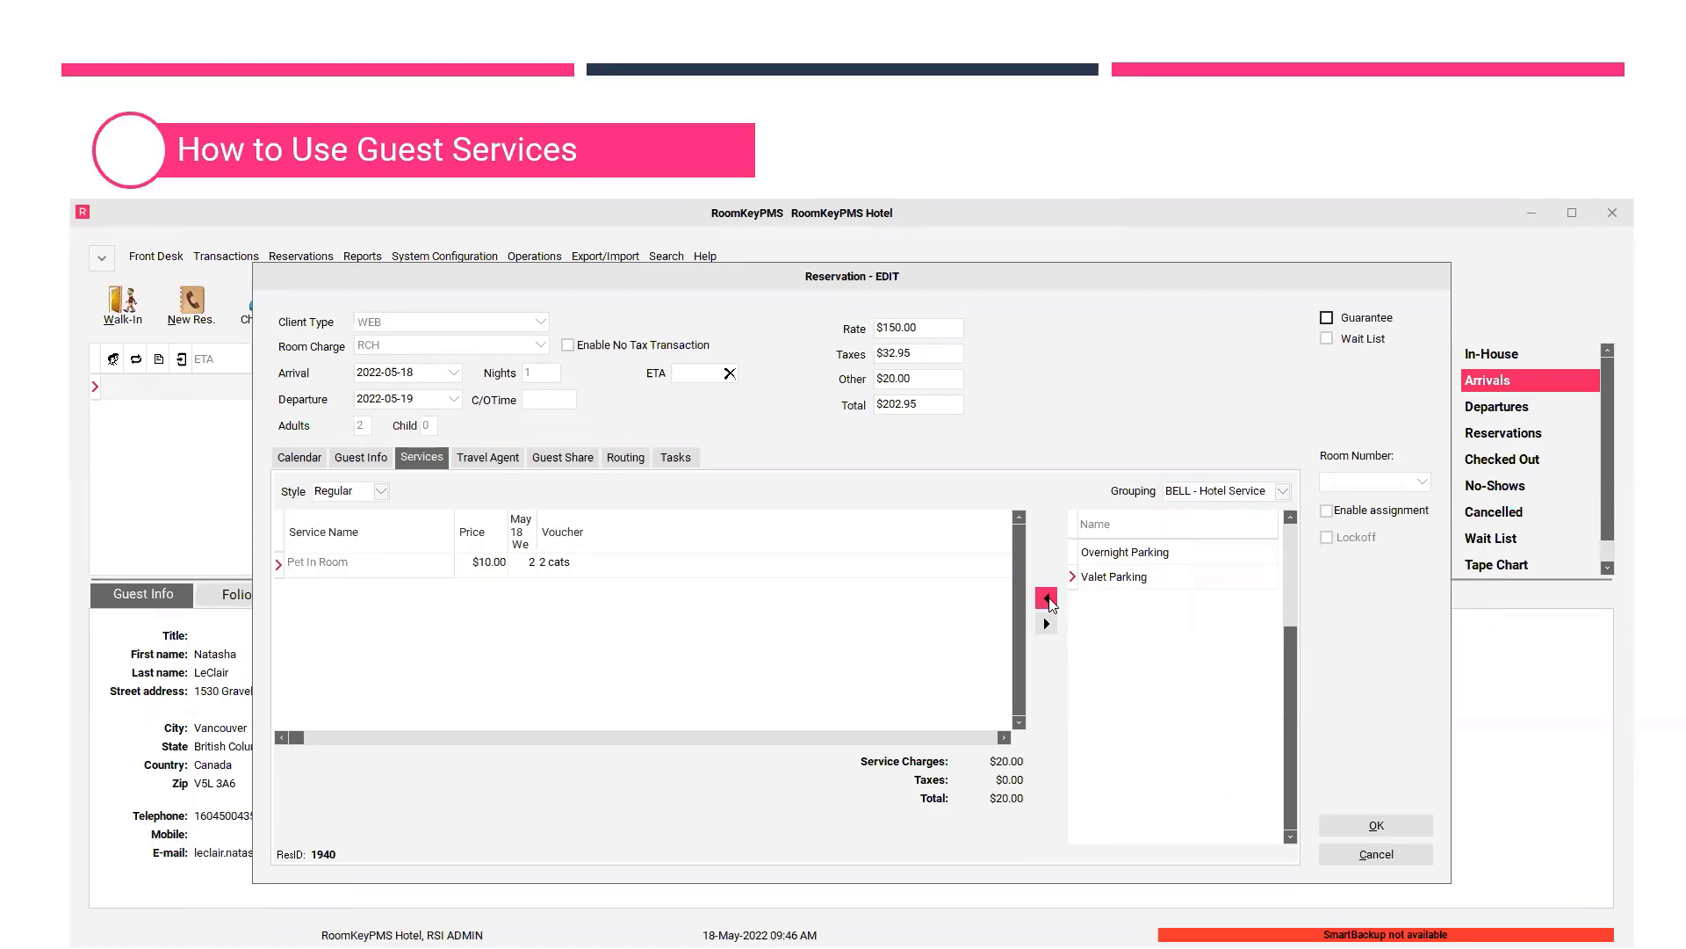
click(1048, 599)
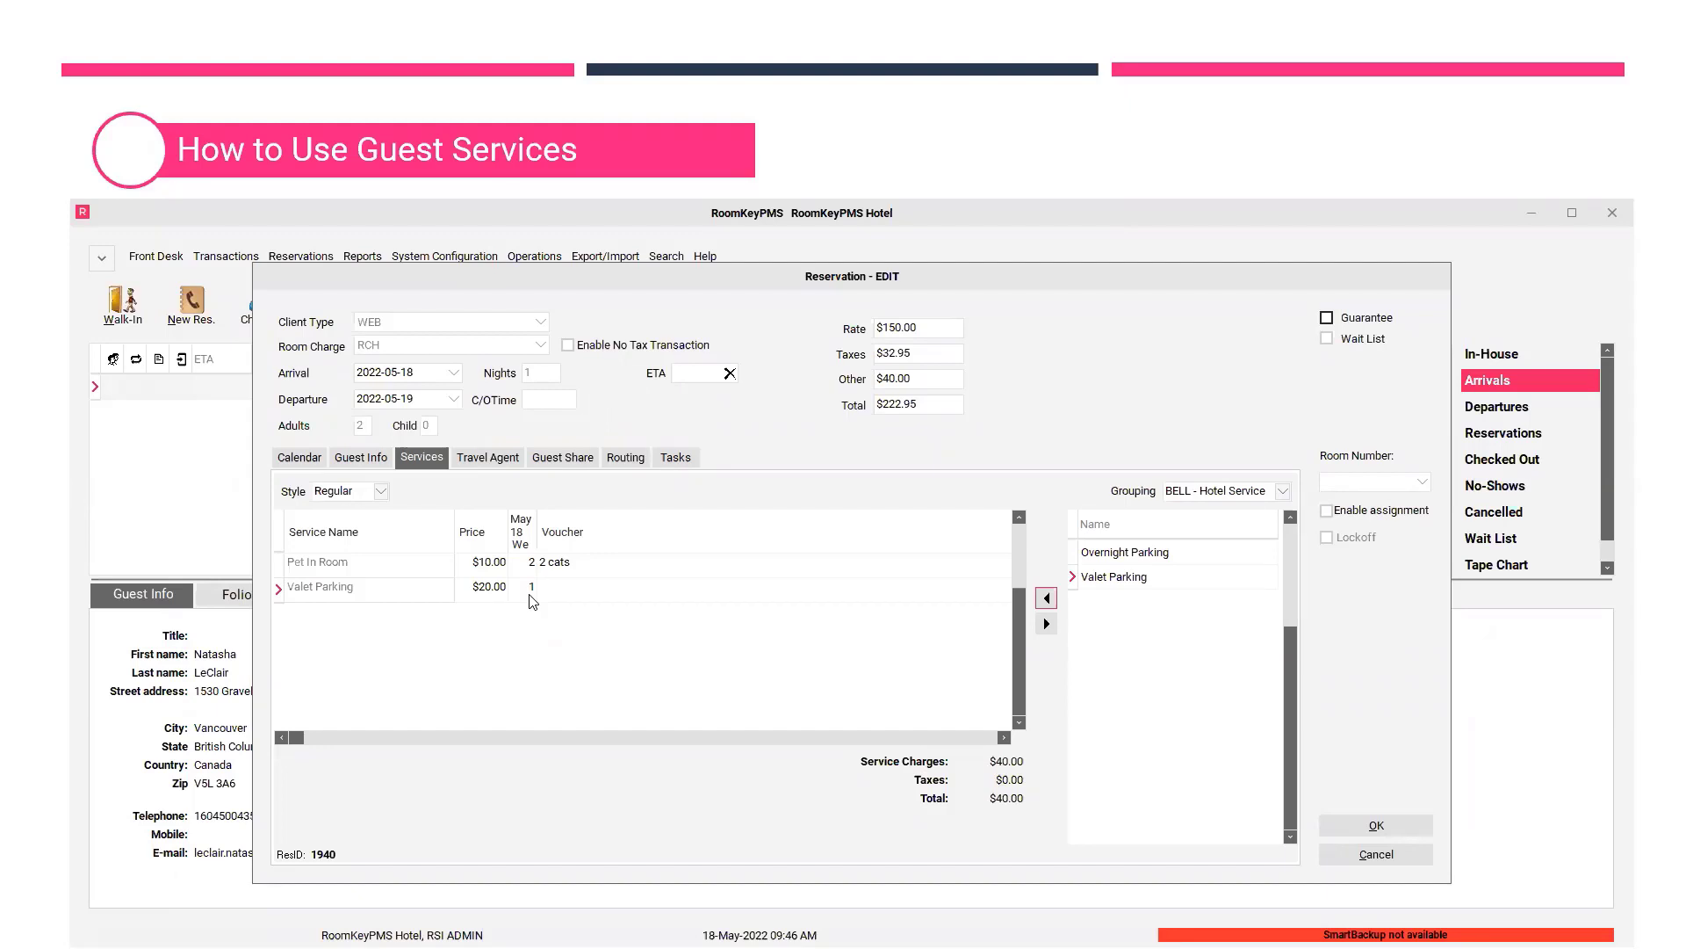
Set the Valet Parking quantity to 1 and its price to 15.00, and save the reservation
click(531, 598)
text(2)
click(483, 598)
click(522, 587)
text(1)
click(480, 597)
text(15.00)
key(Tab)
click(1404, 827)
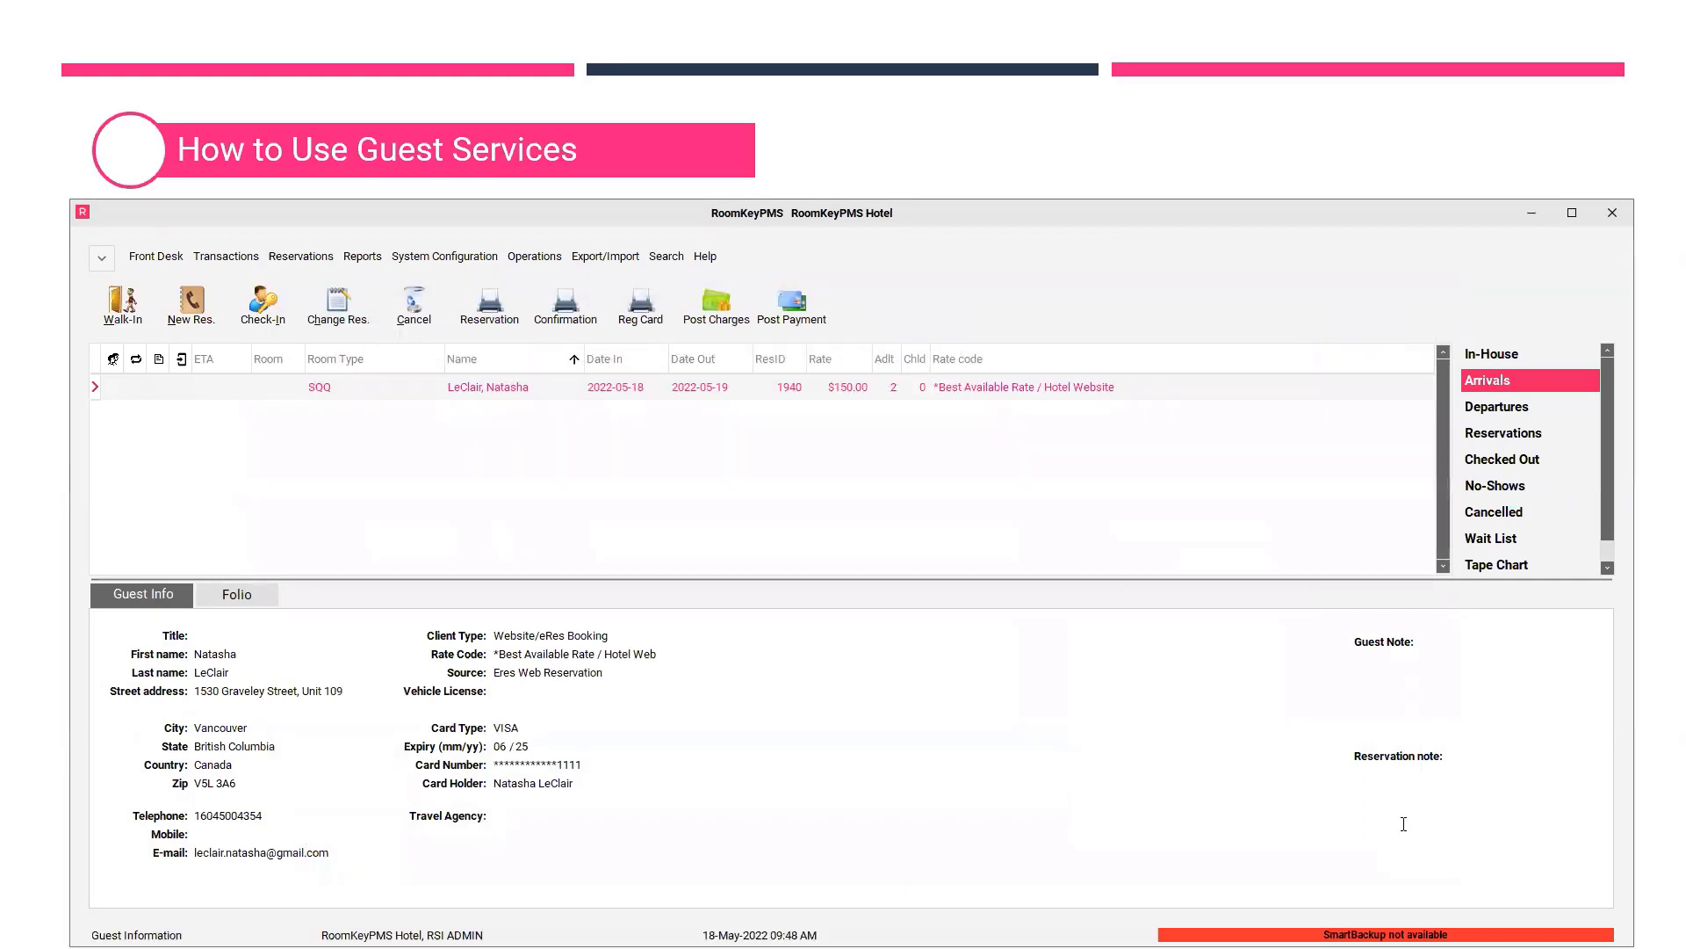
Review the arriving reservation's services through Update Guest Services and cancel without changes
right_click(646, 401)
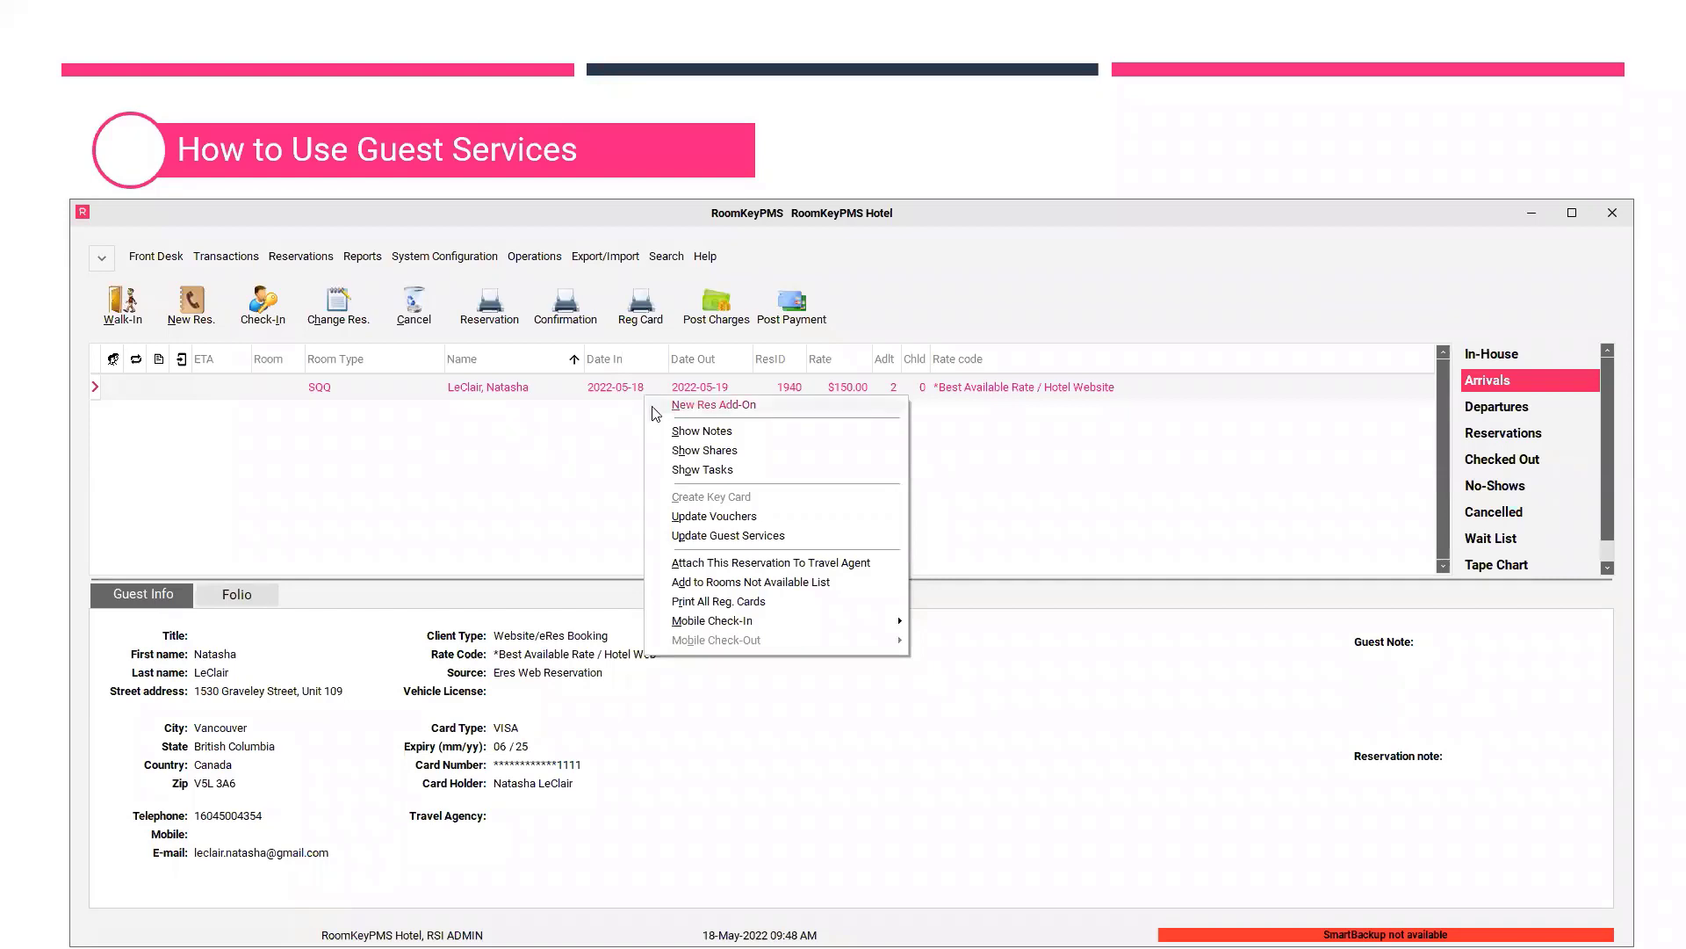
click(740, 537)
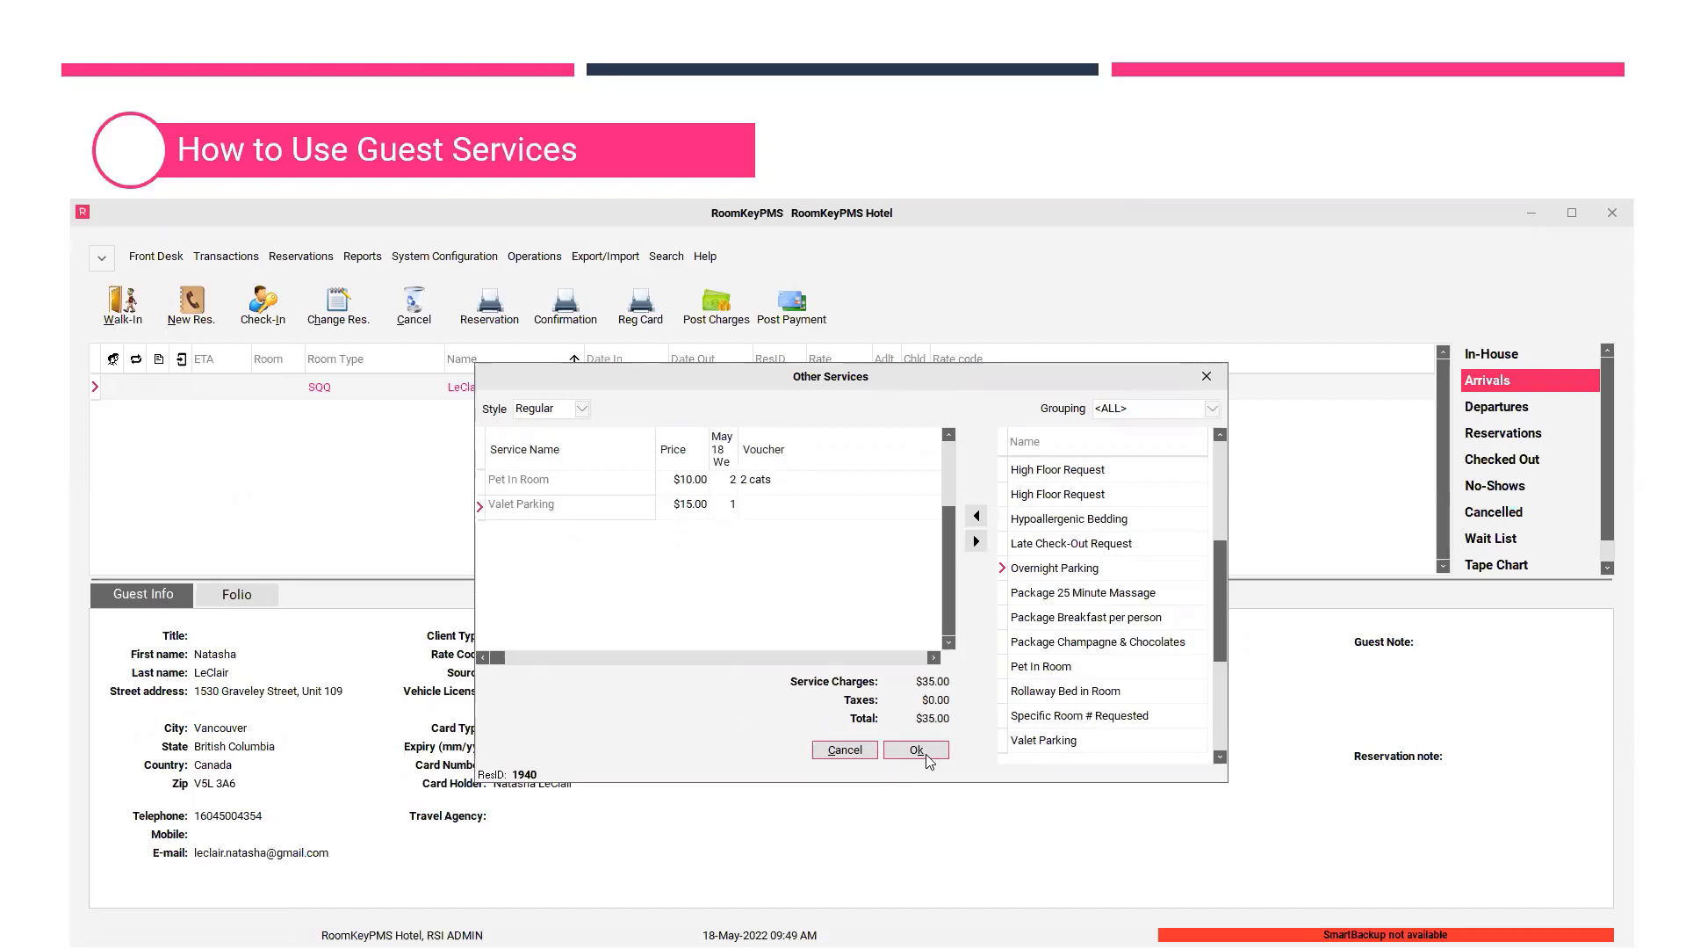
click(866, 749)
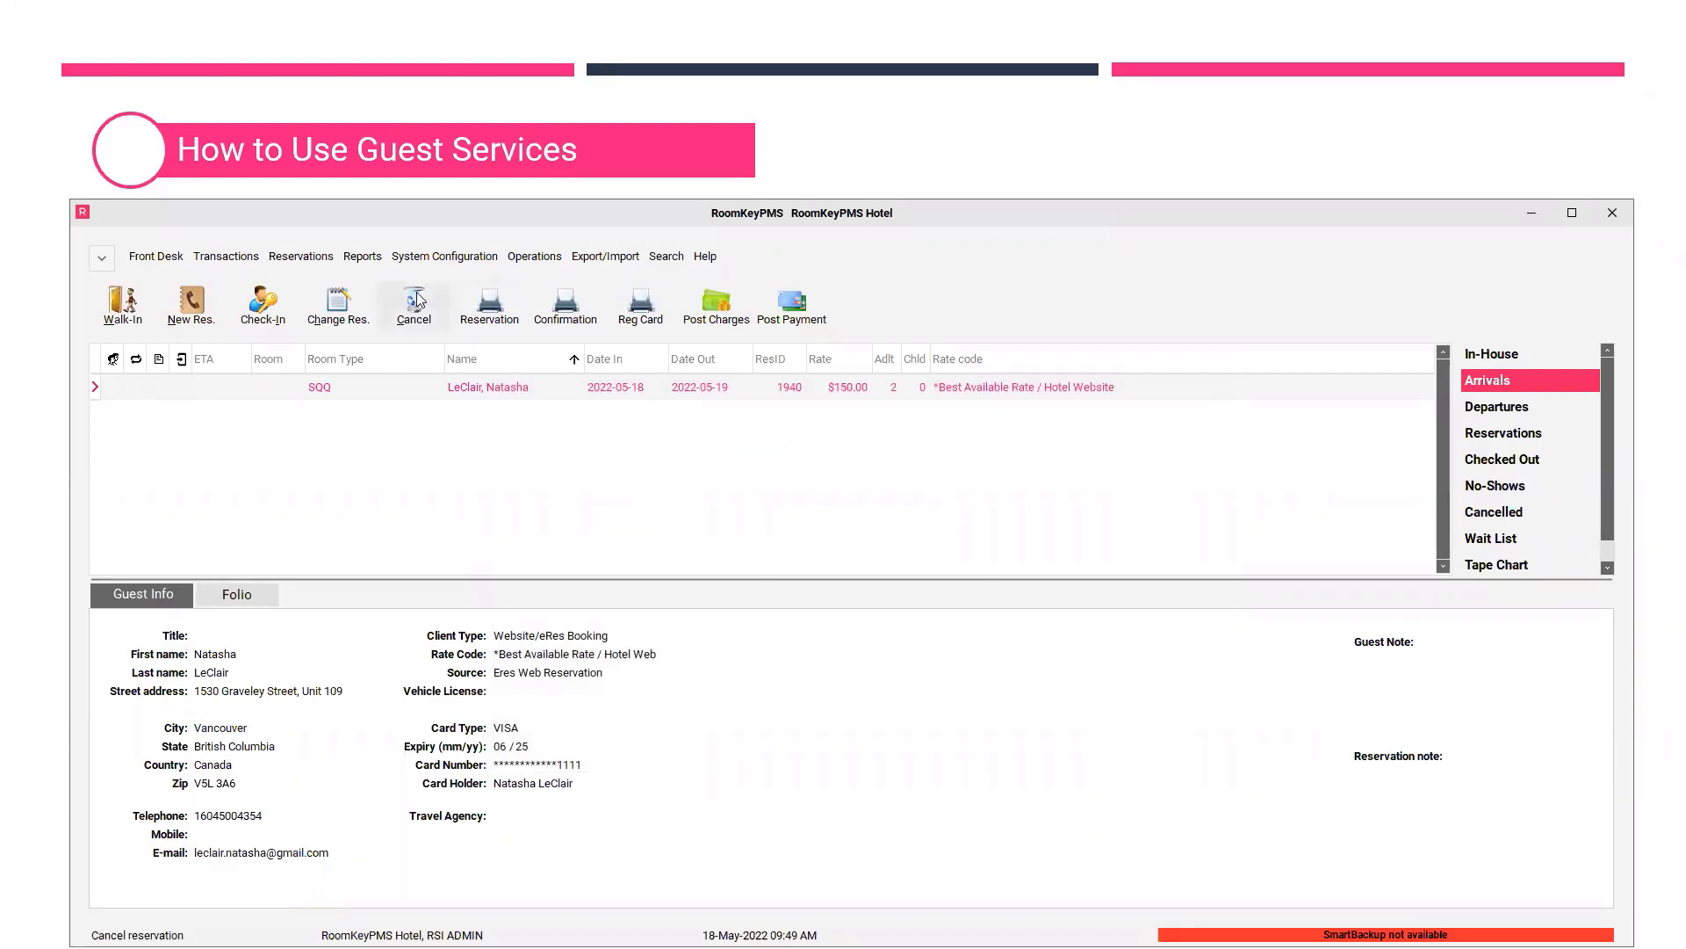
Run the Guest Services Daily report from 2022-05-18 to 2022-05-20 for all groupings and services, and close its preview
click(376, 260)
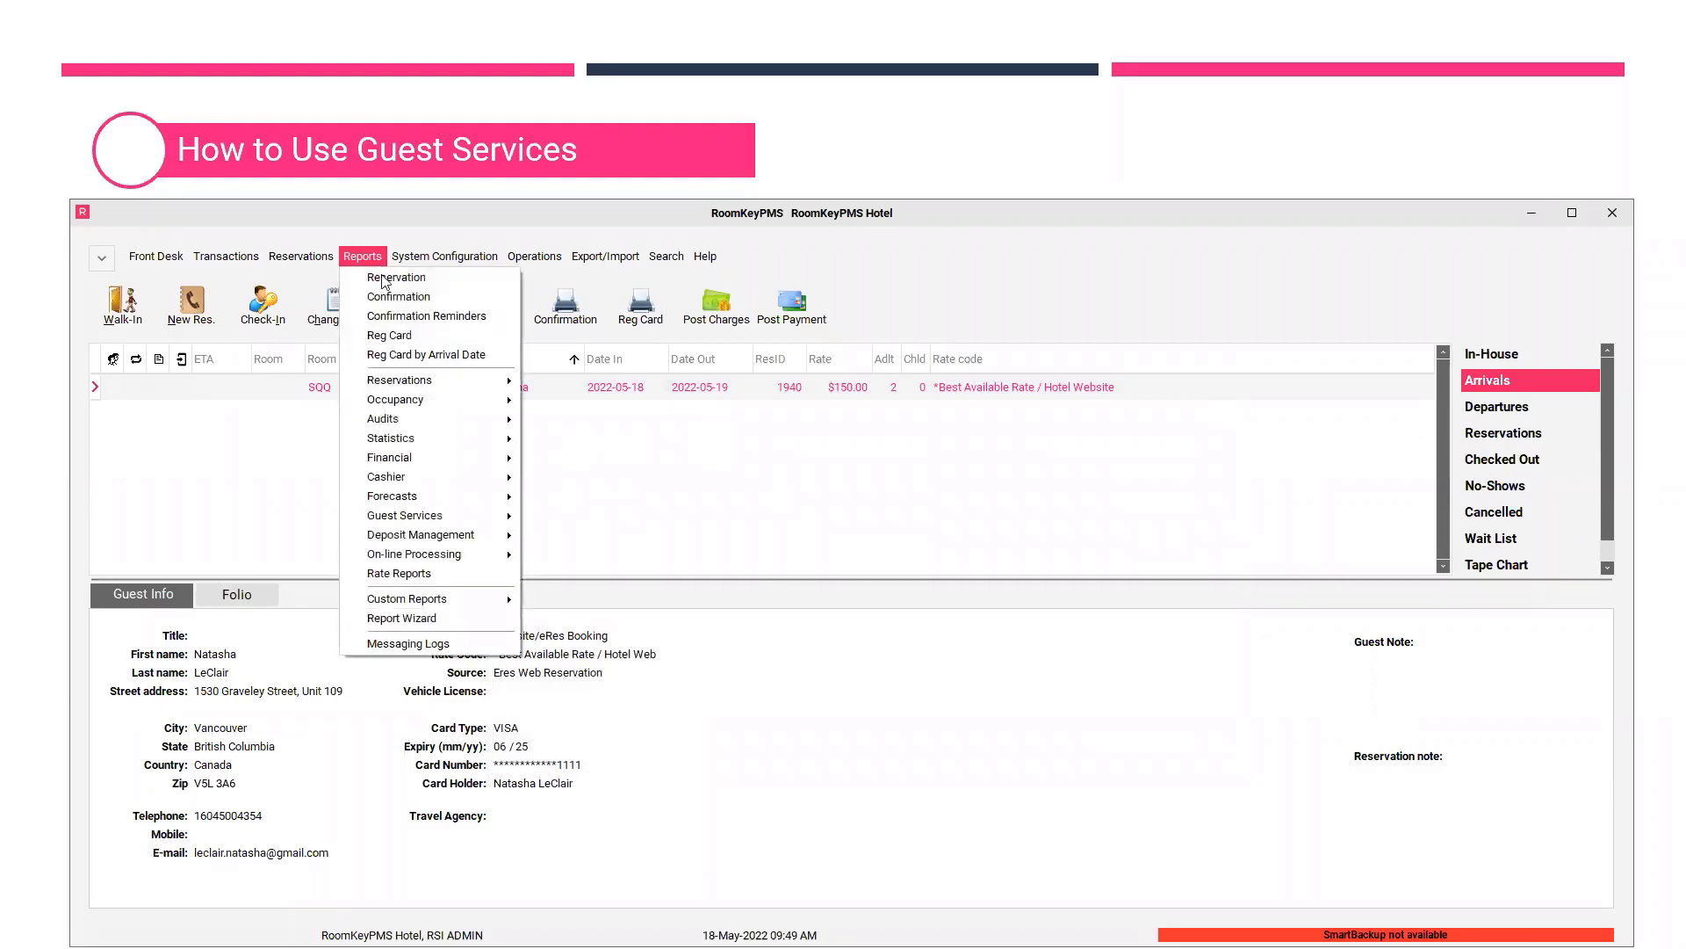
mouse_move(484, 519)
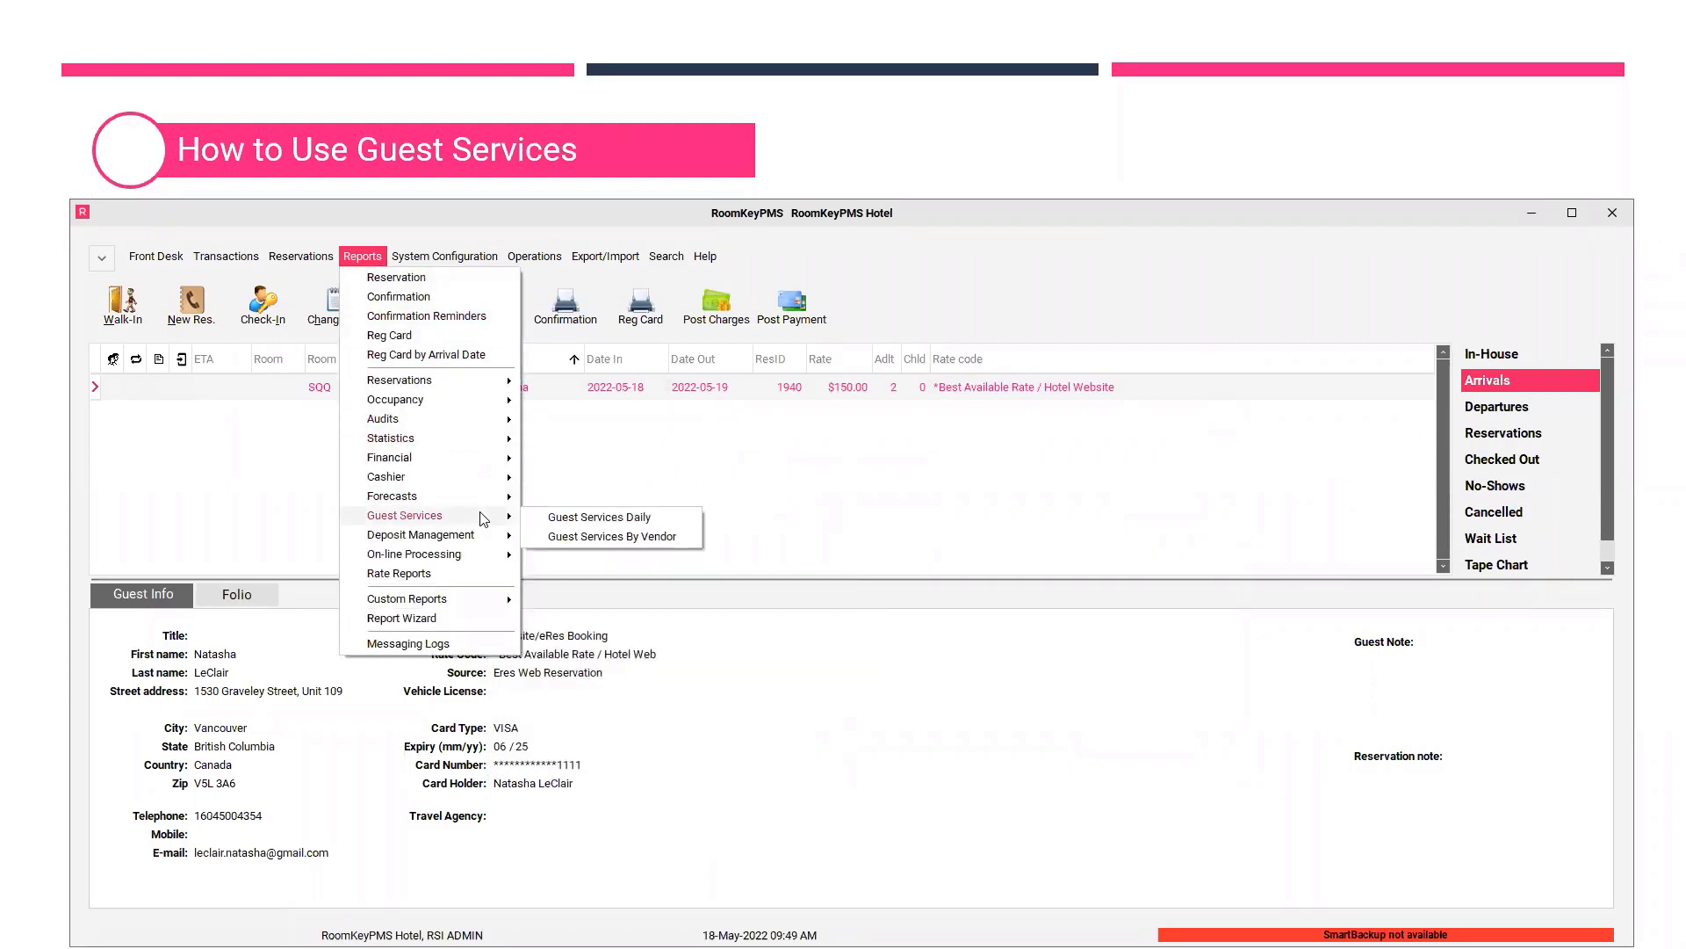
click(544, 520)
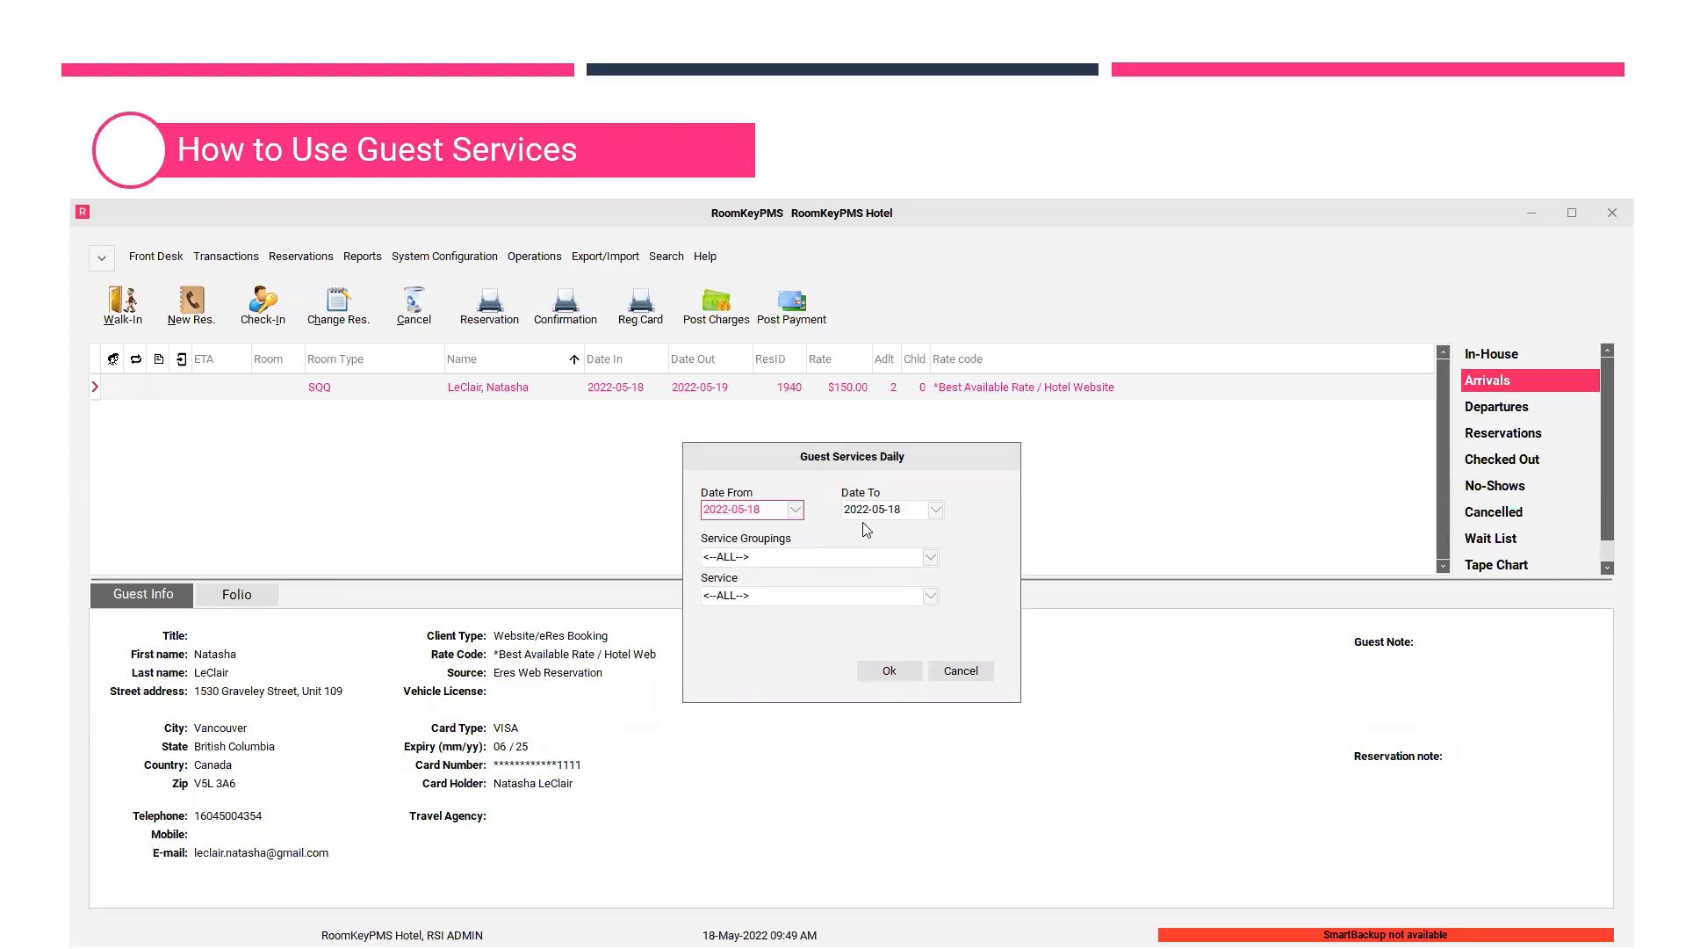
click(936, 510)
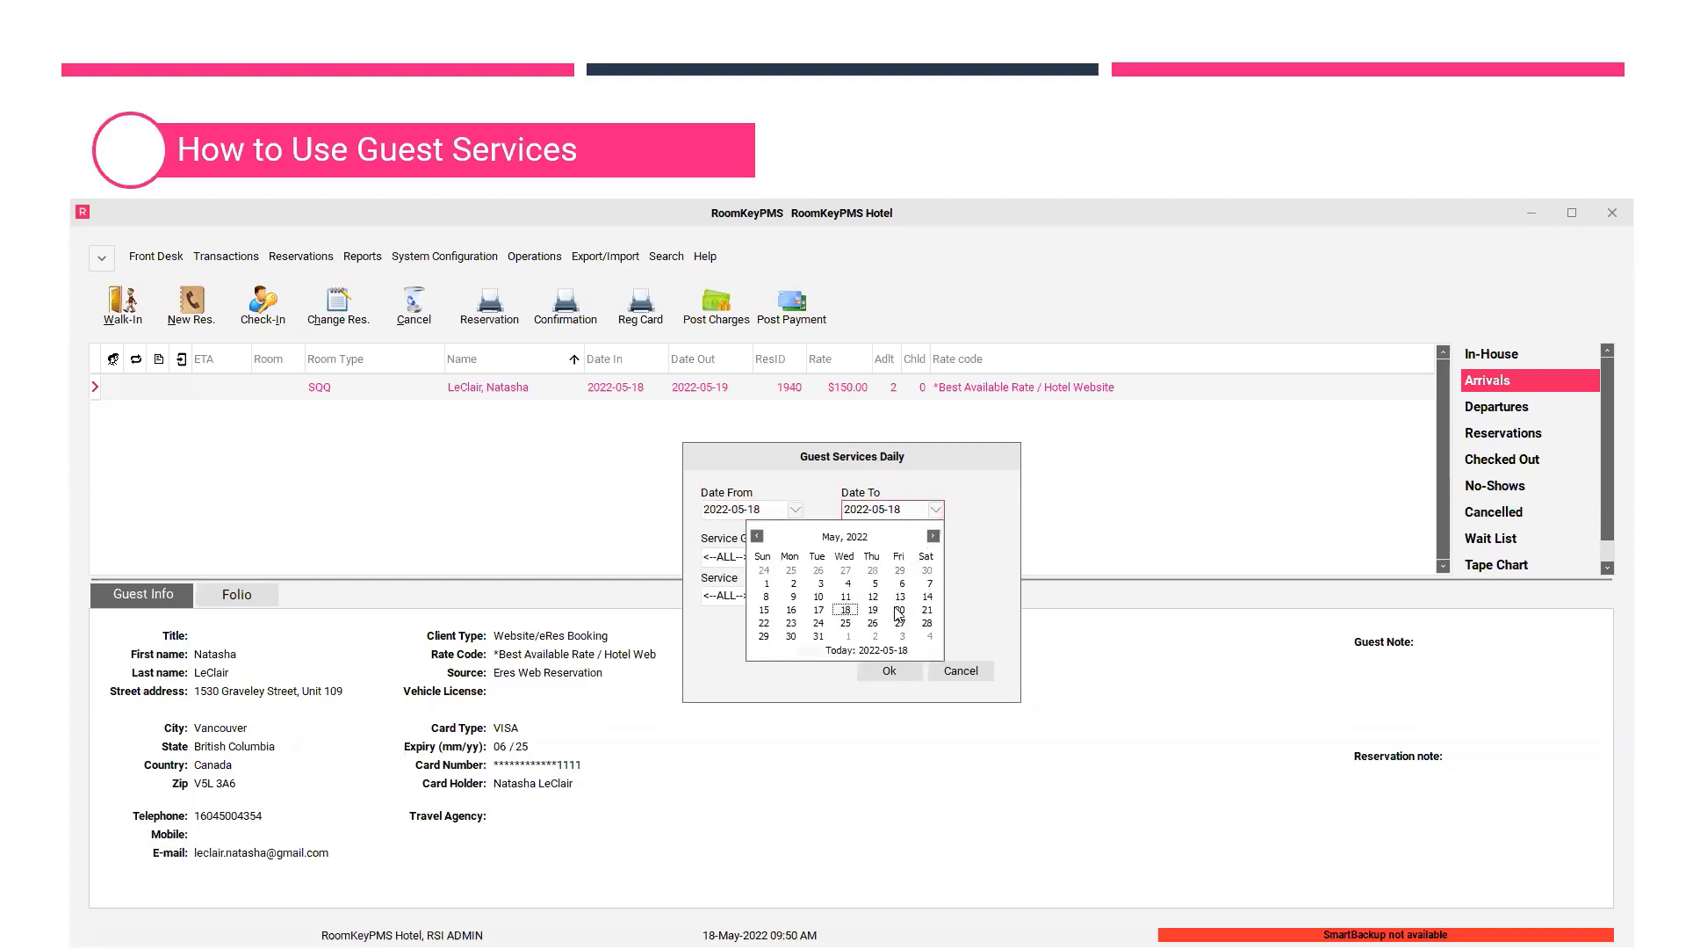
click(898, 609)
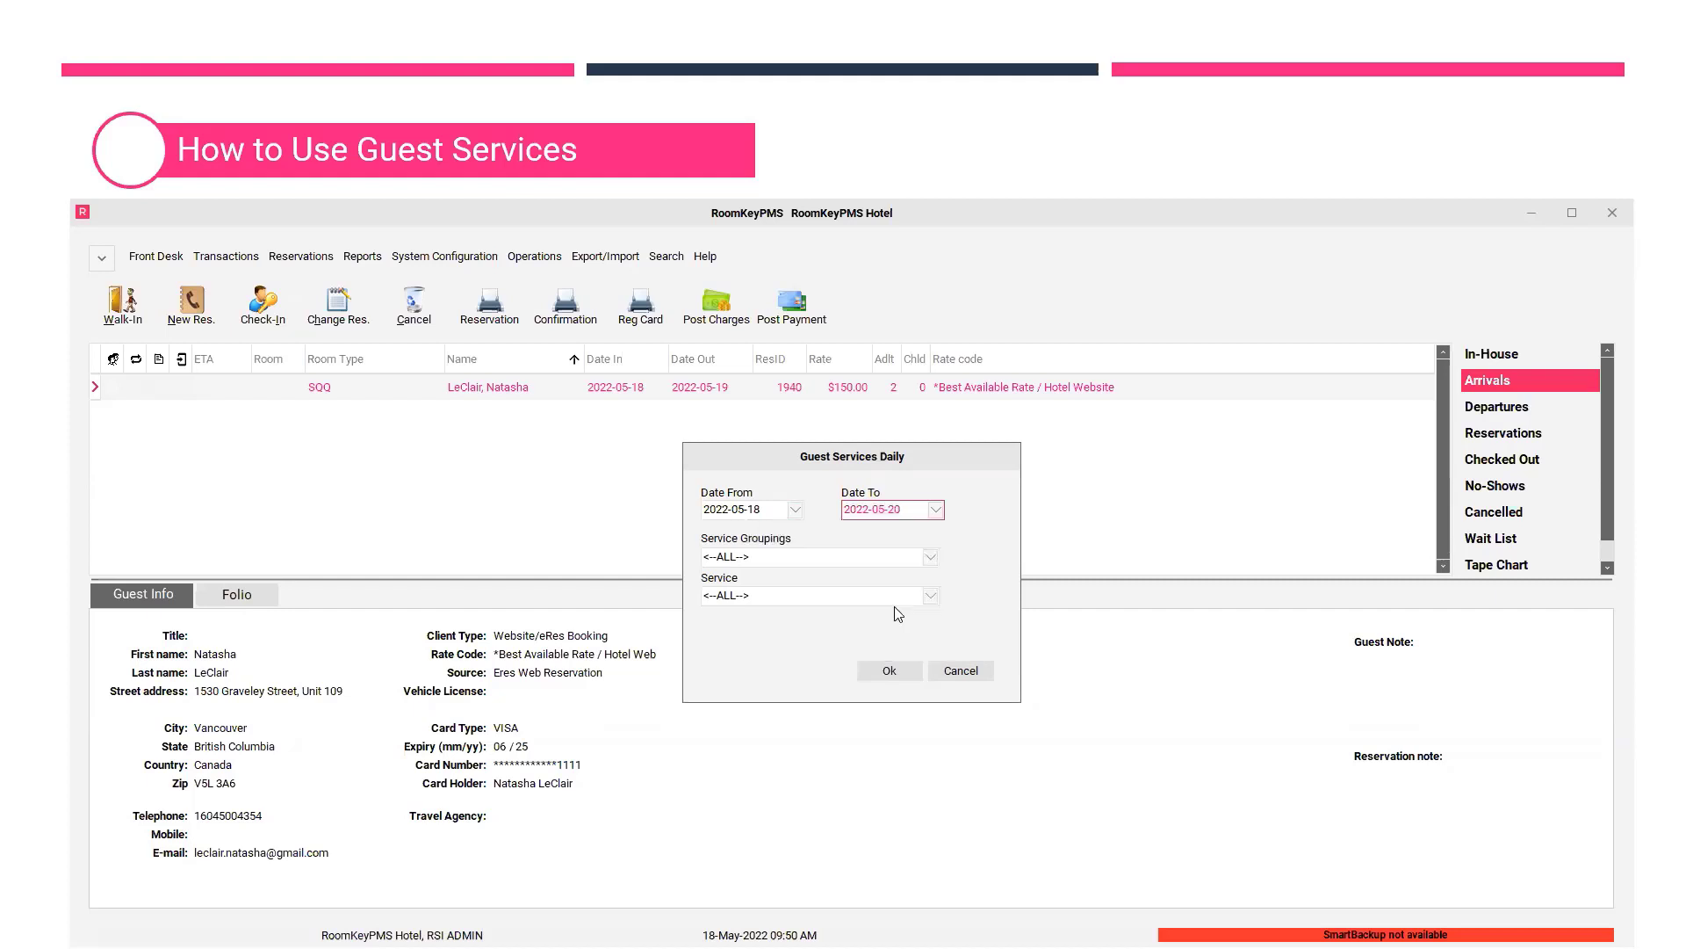
click(890, 671)
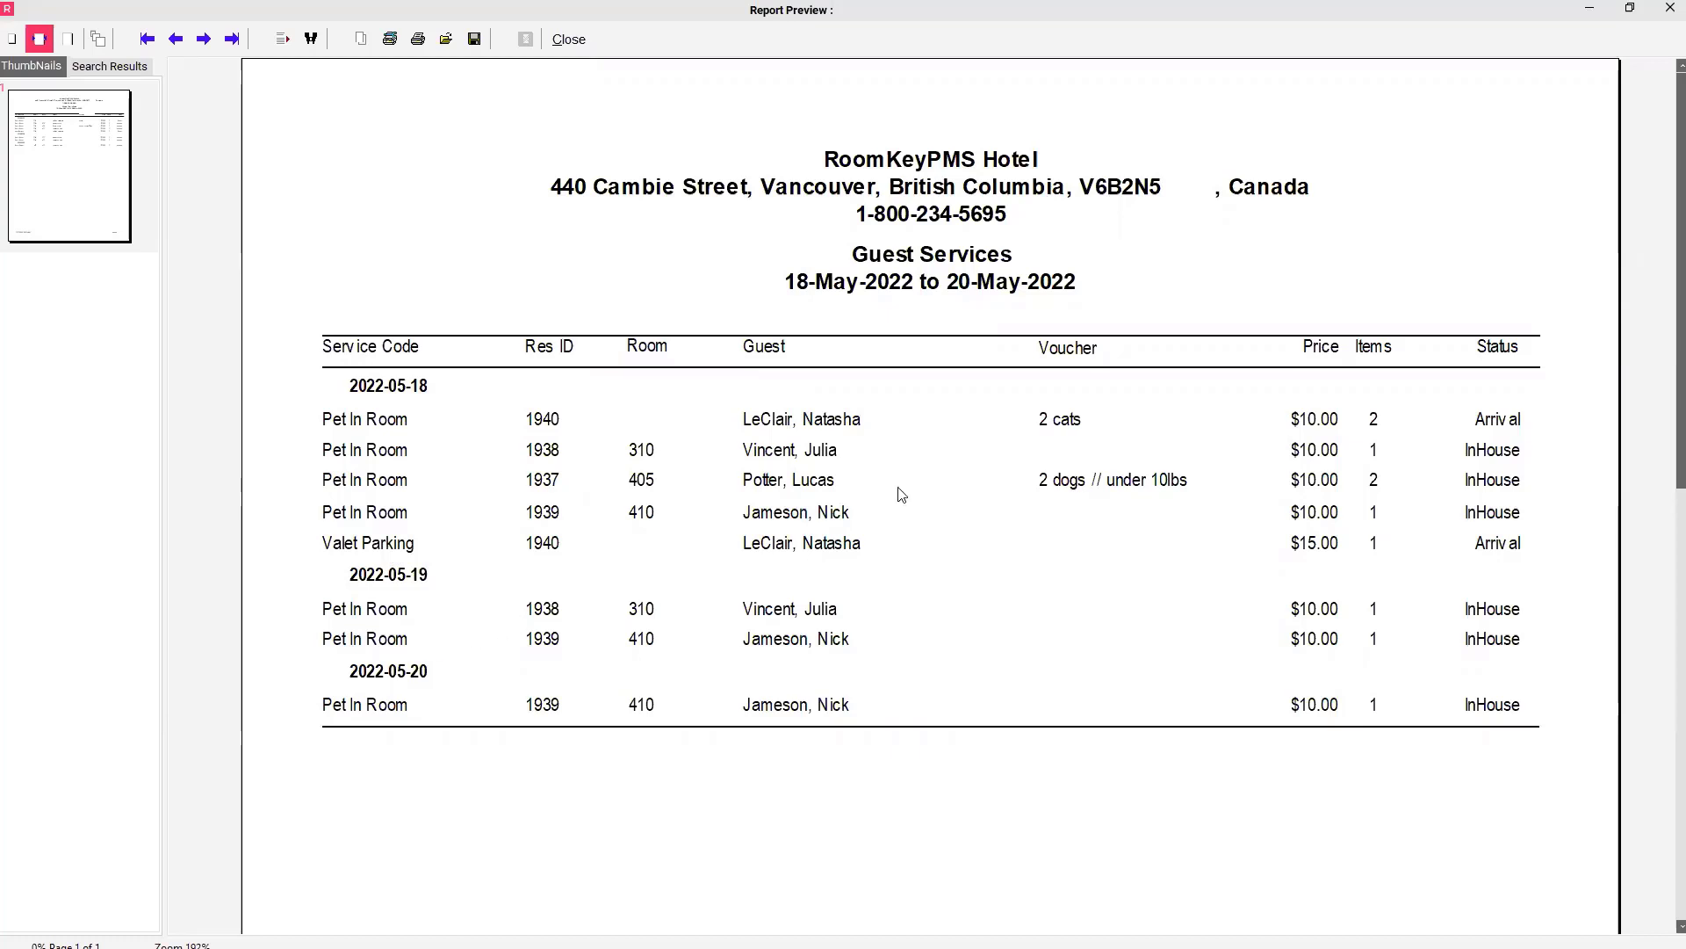
click(1667, 11)
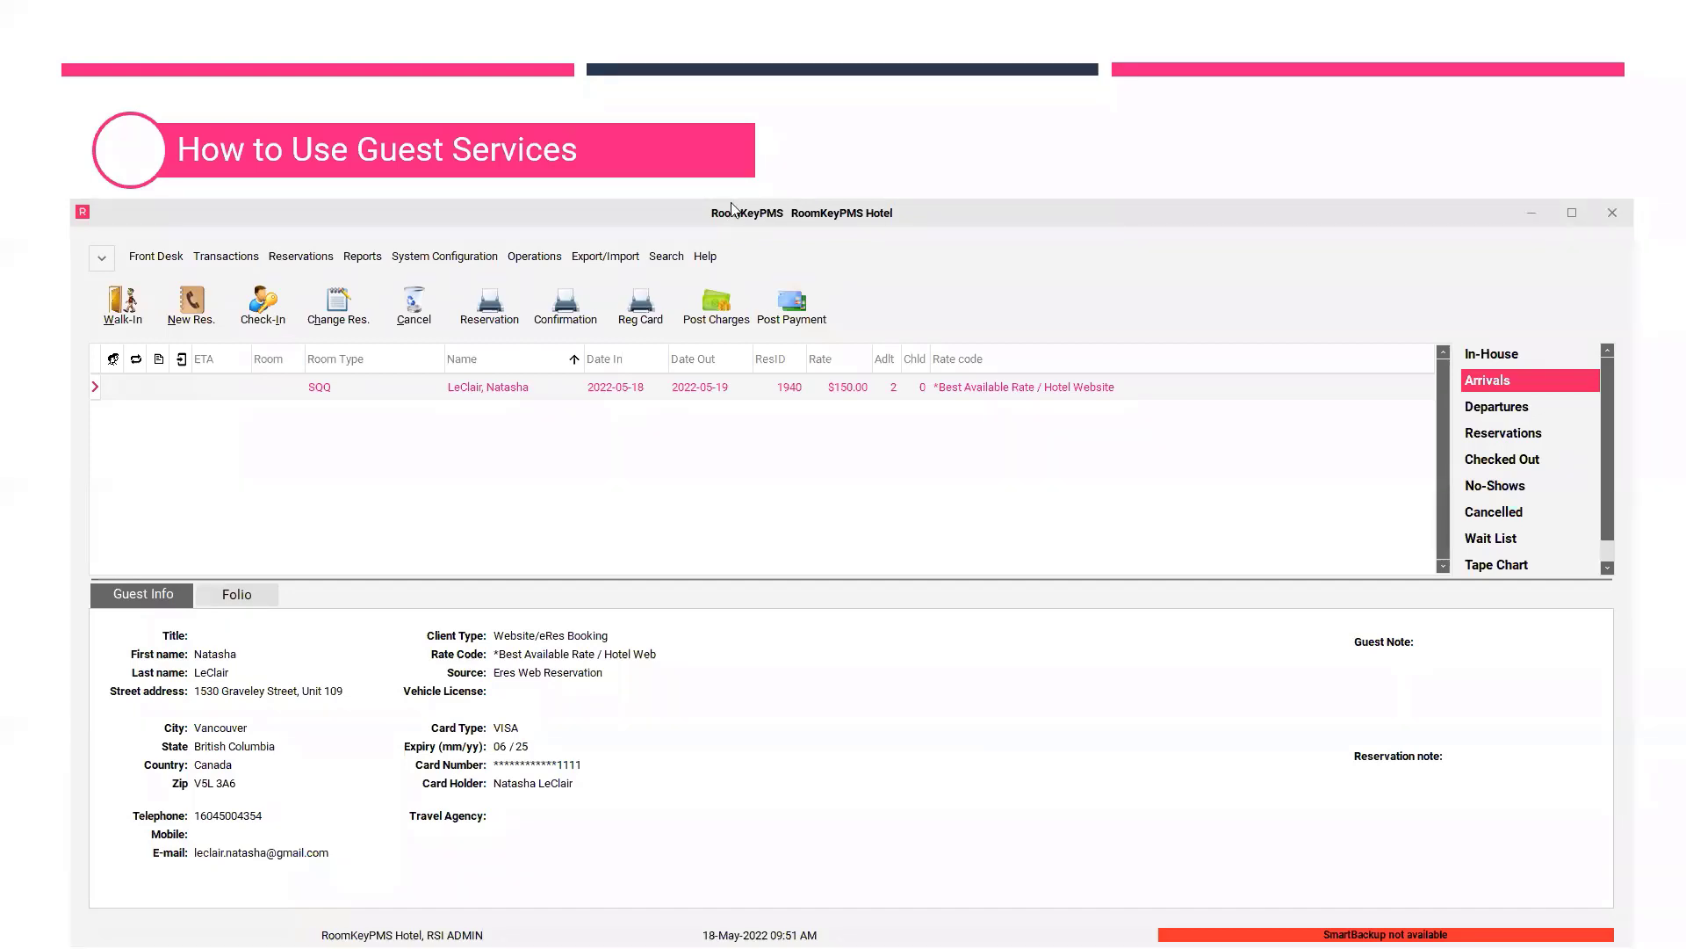
Switch to the hotel's online booking page in the browser and search availability for May 18 to May 19, 2022 with 2 adults
key(alt+Tab)
click(1289, 208)
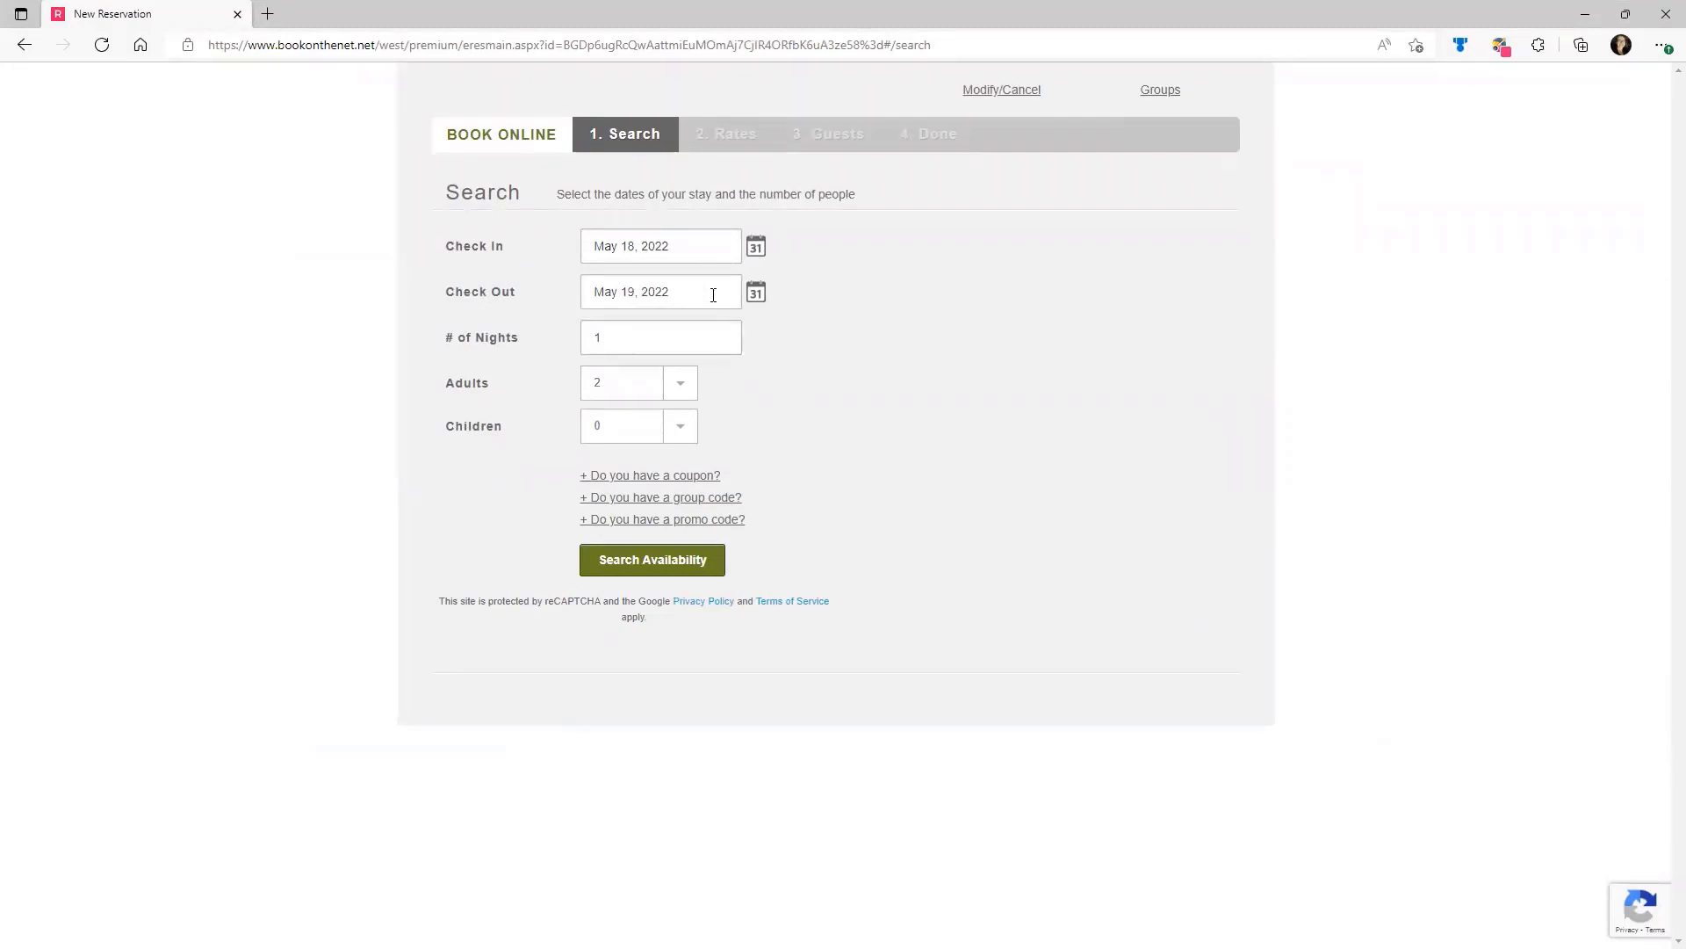
click(671, 568)
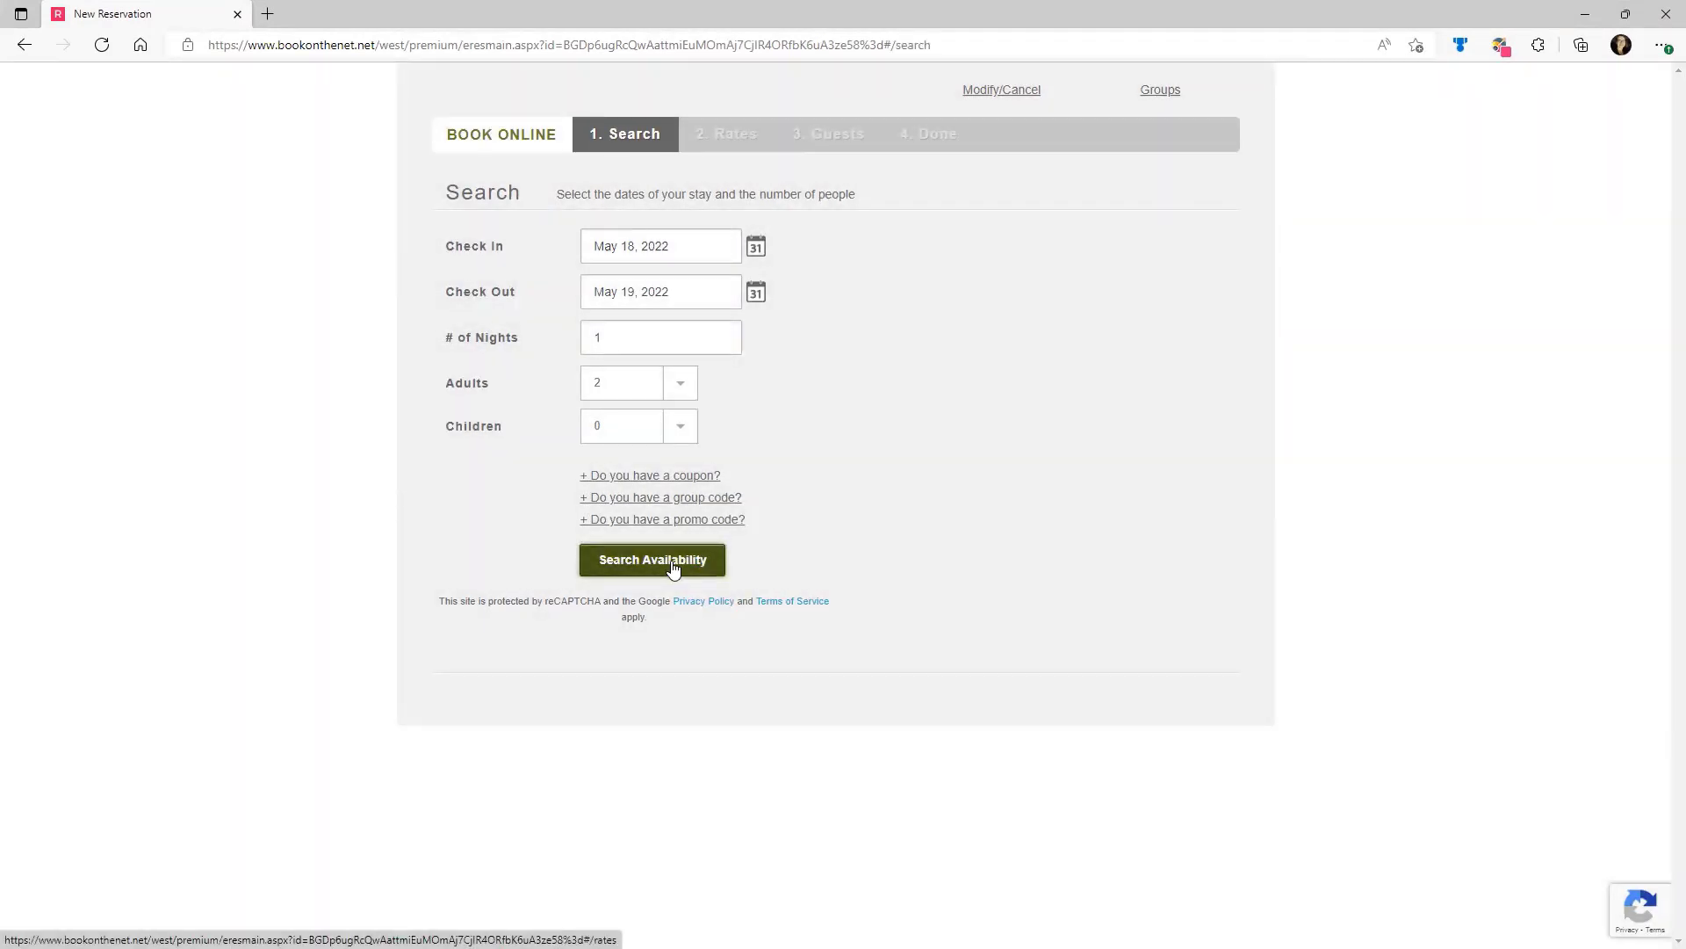
click(671, 561)
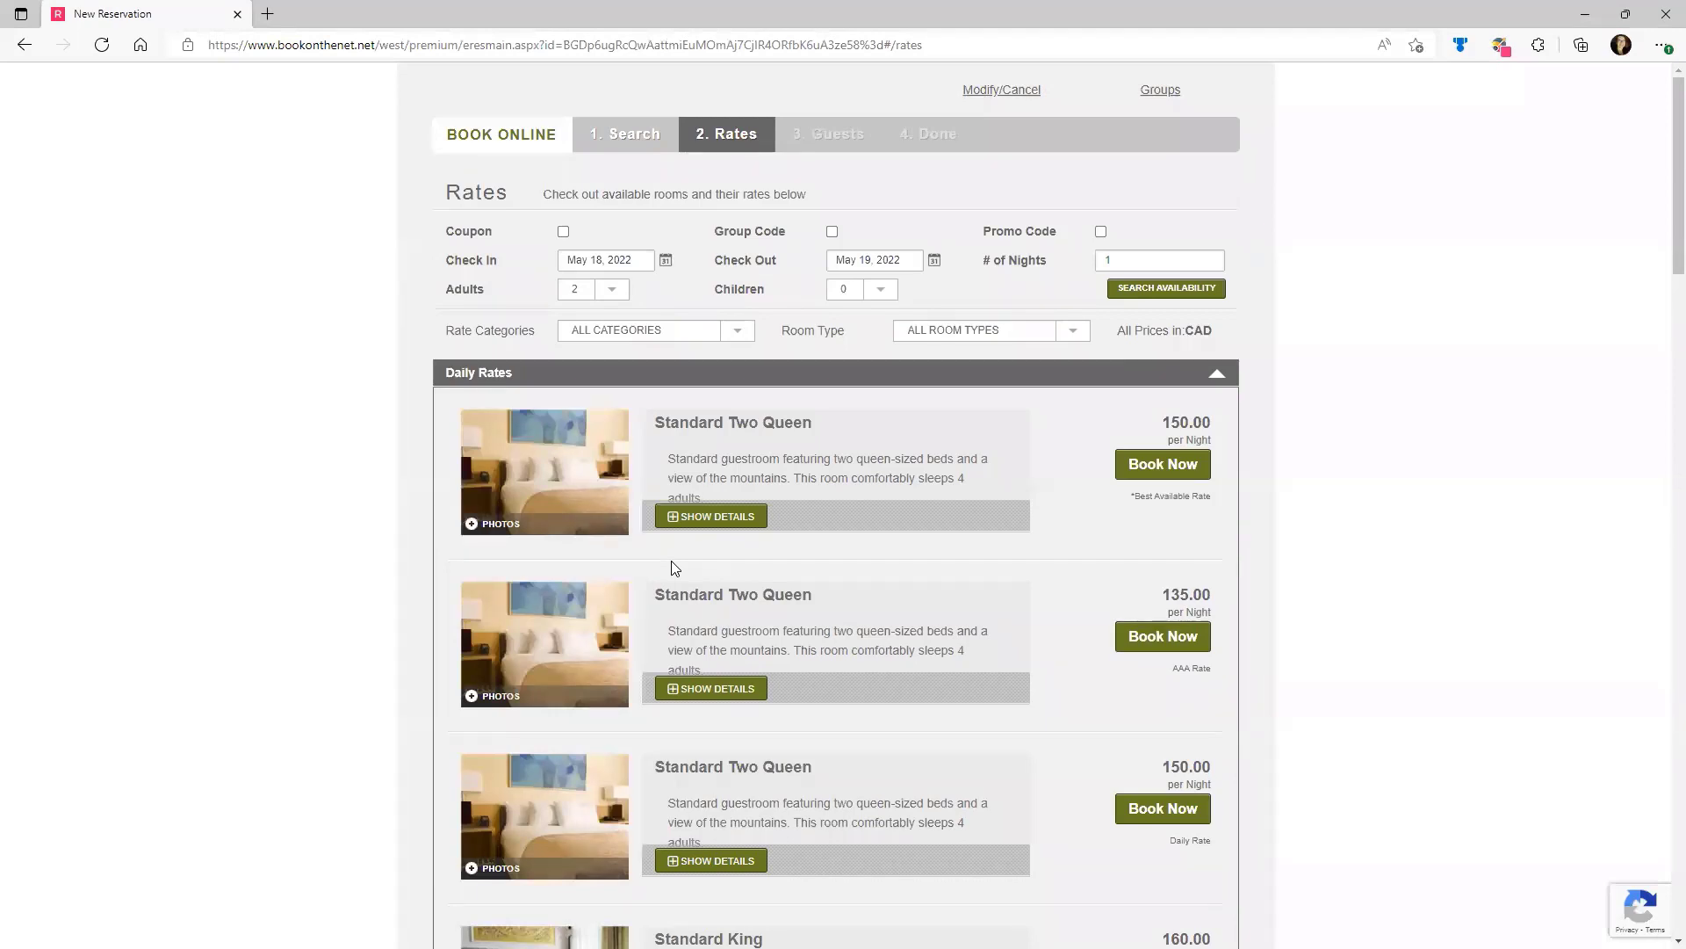
Book the Standard Two Queen room at *Best Available Rate with the Pet In Room add-on for 2 items
click(1194, 475)
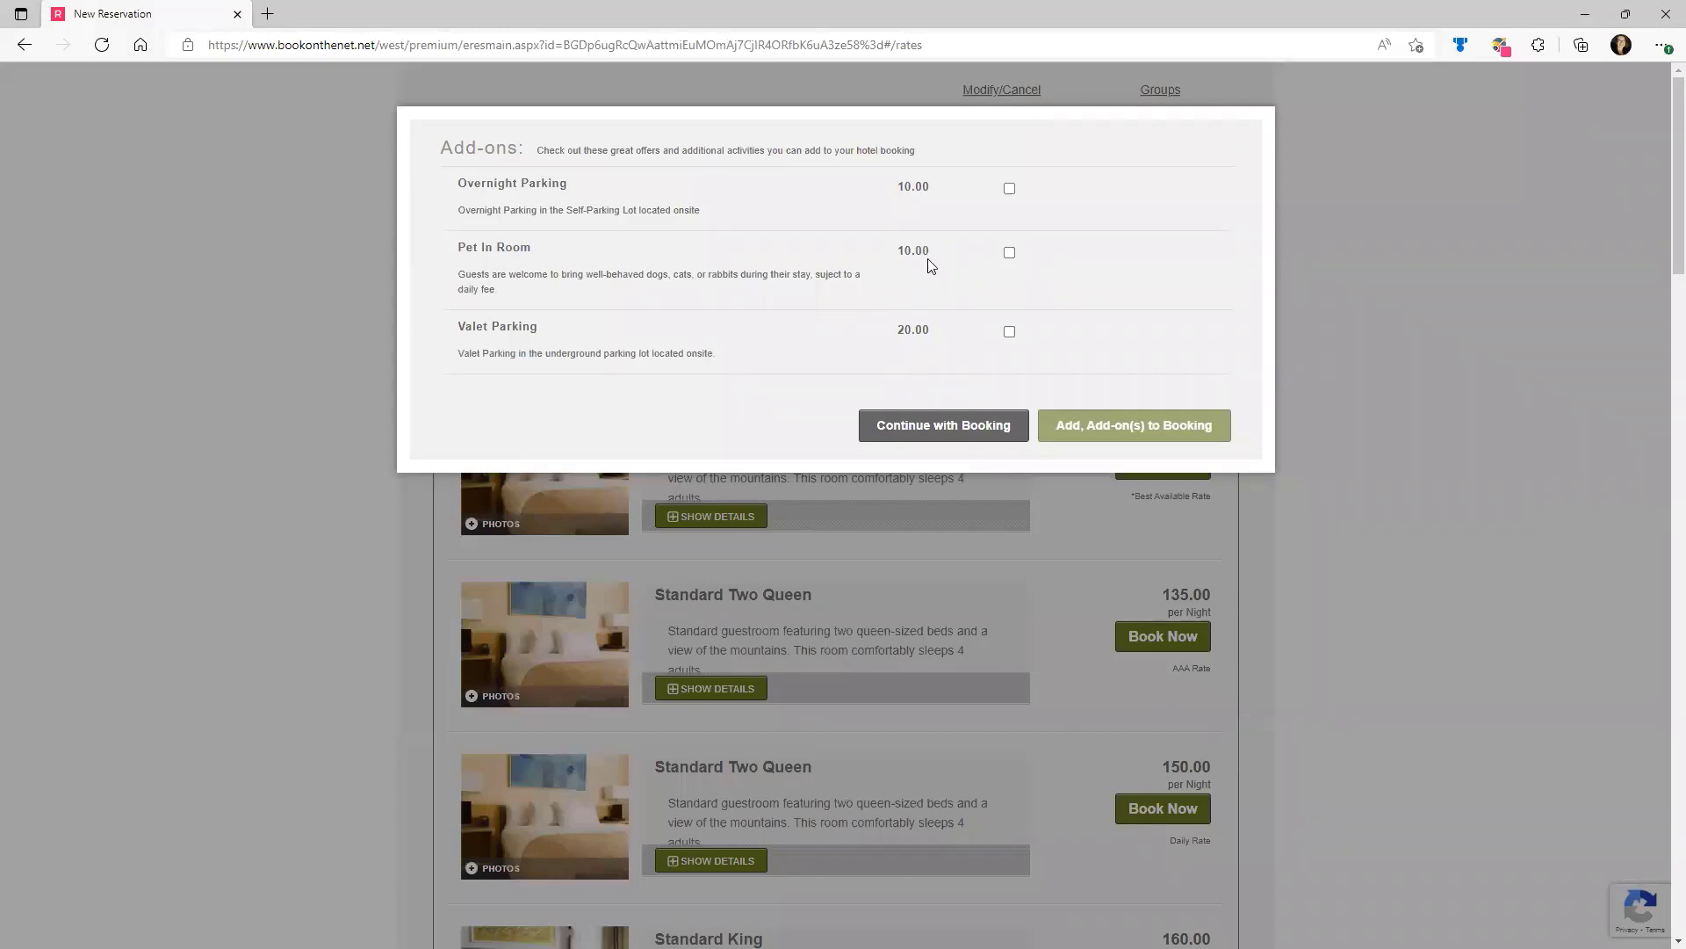
click(1009, 253)
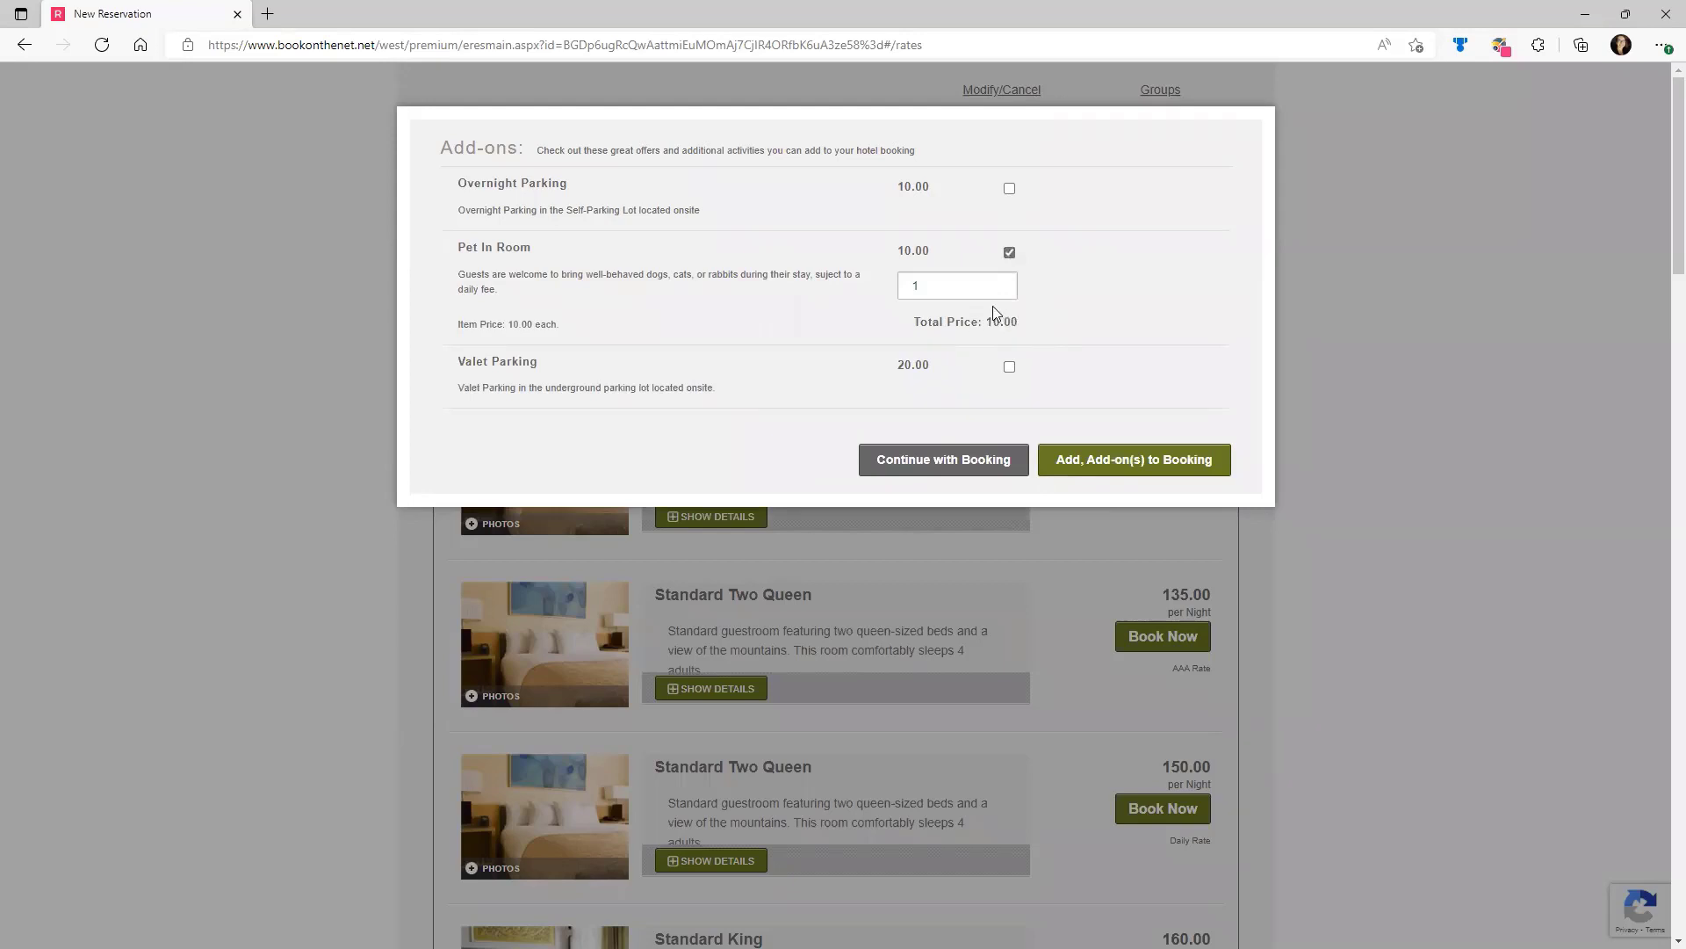
click(1006, 283)
click(1123, 470)
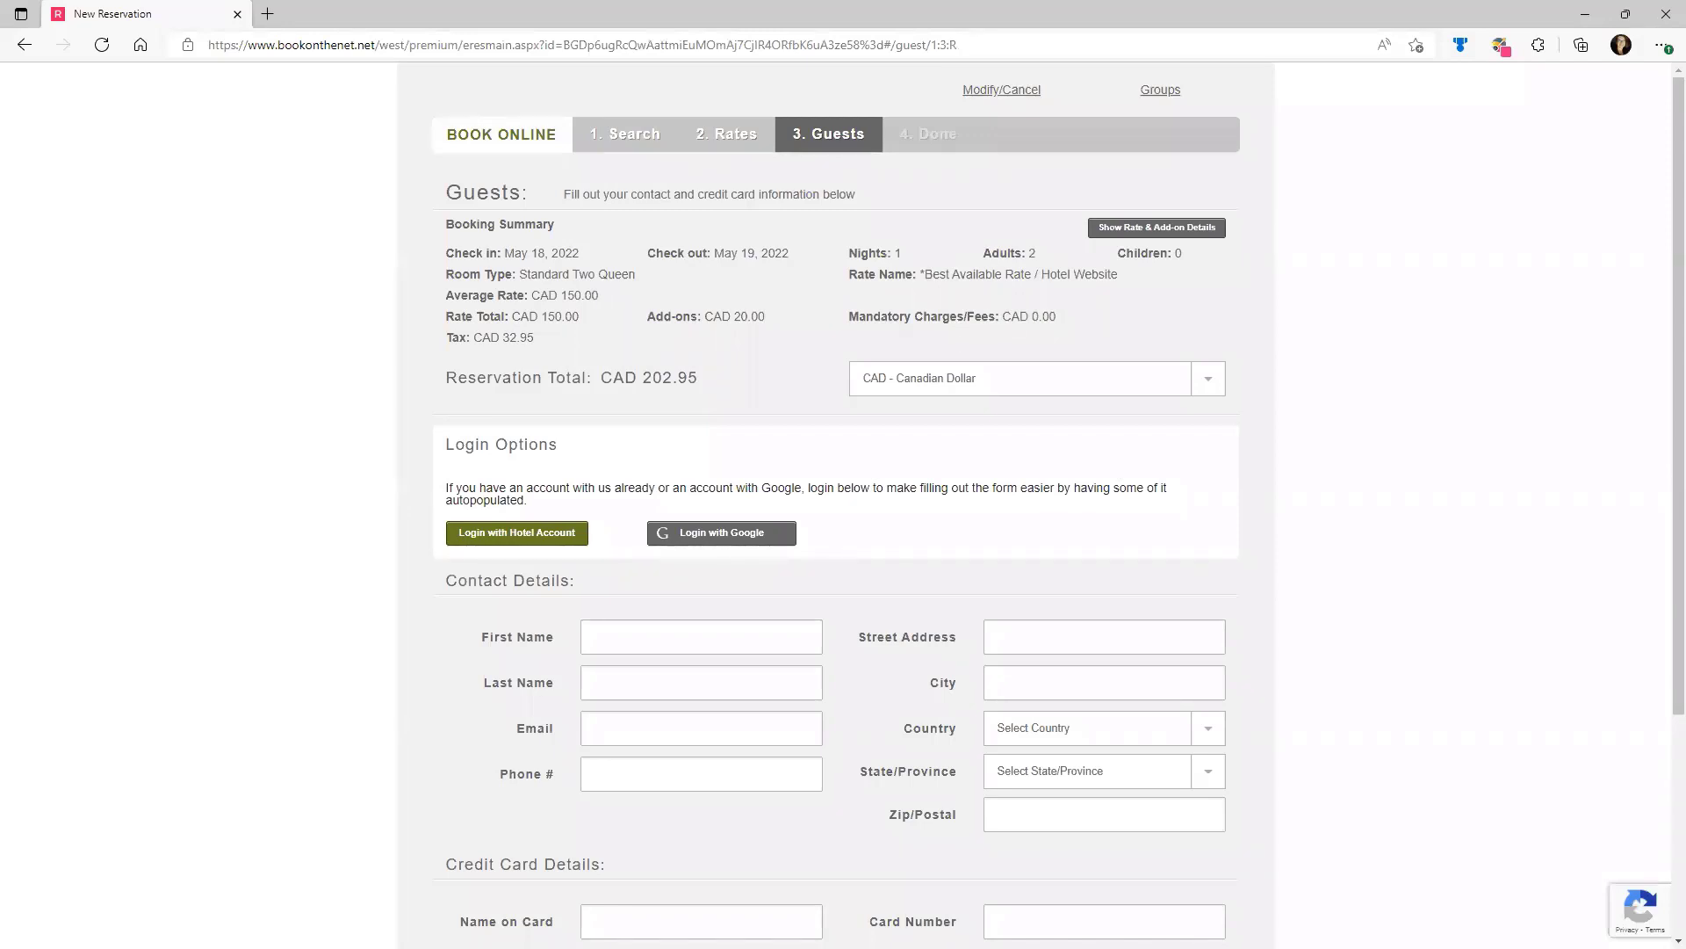
Review the booking's rate and add-on details, close them, and return to RoomKeyPMS
click(1169, 235)
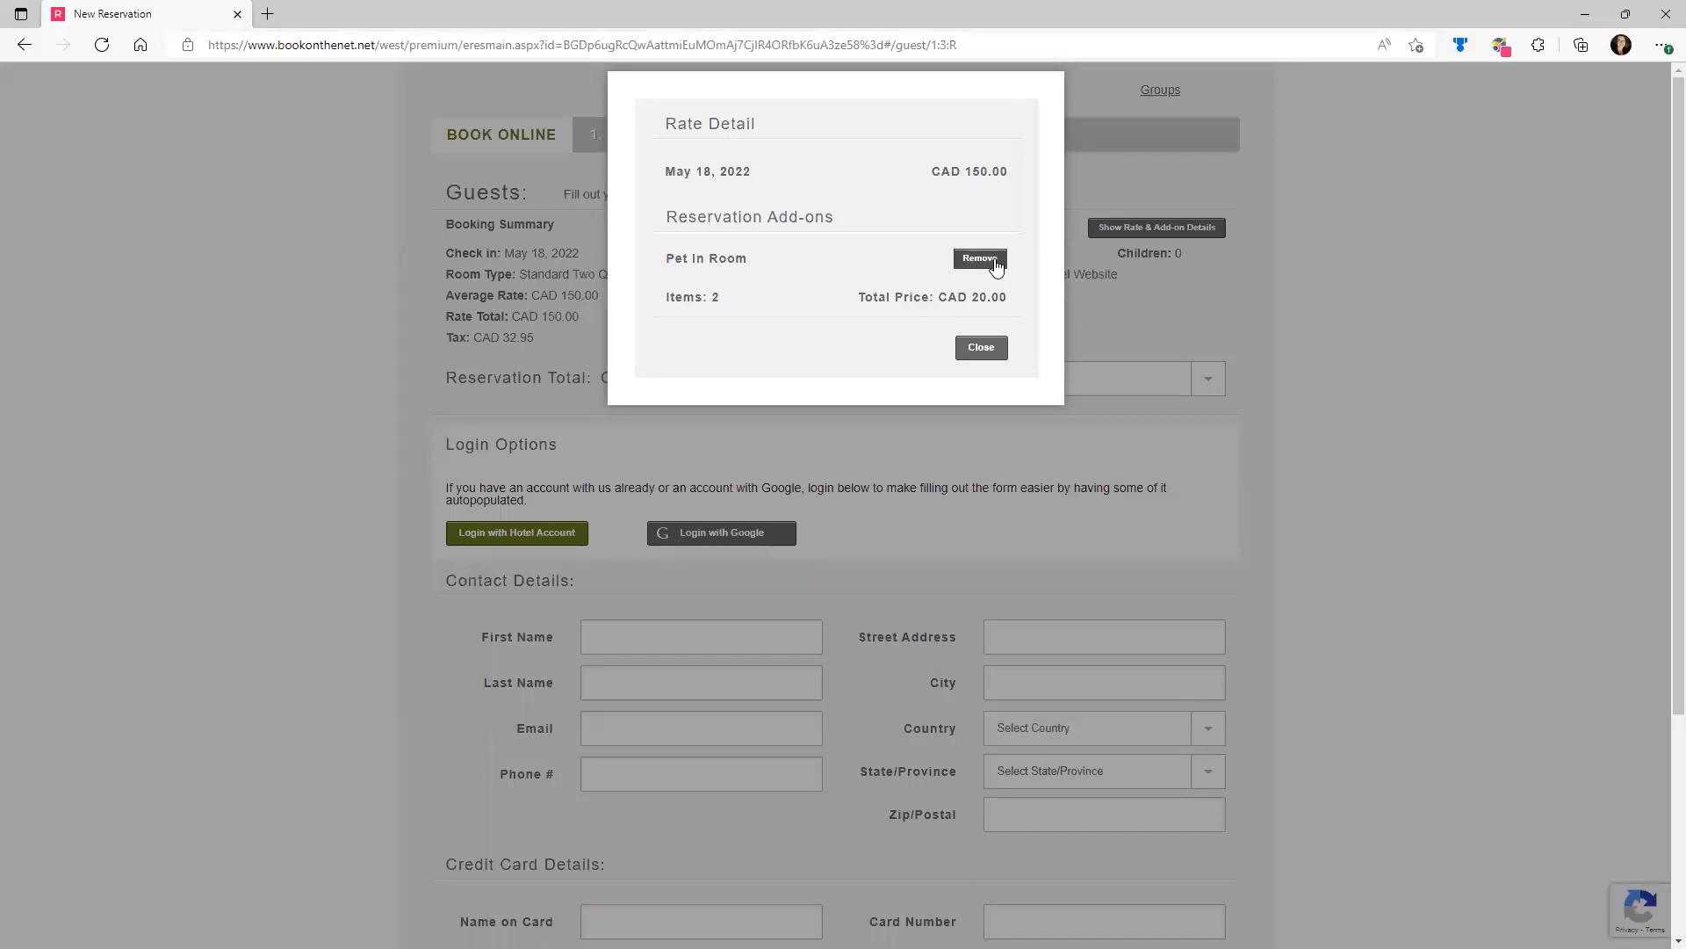
click(995, 350)
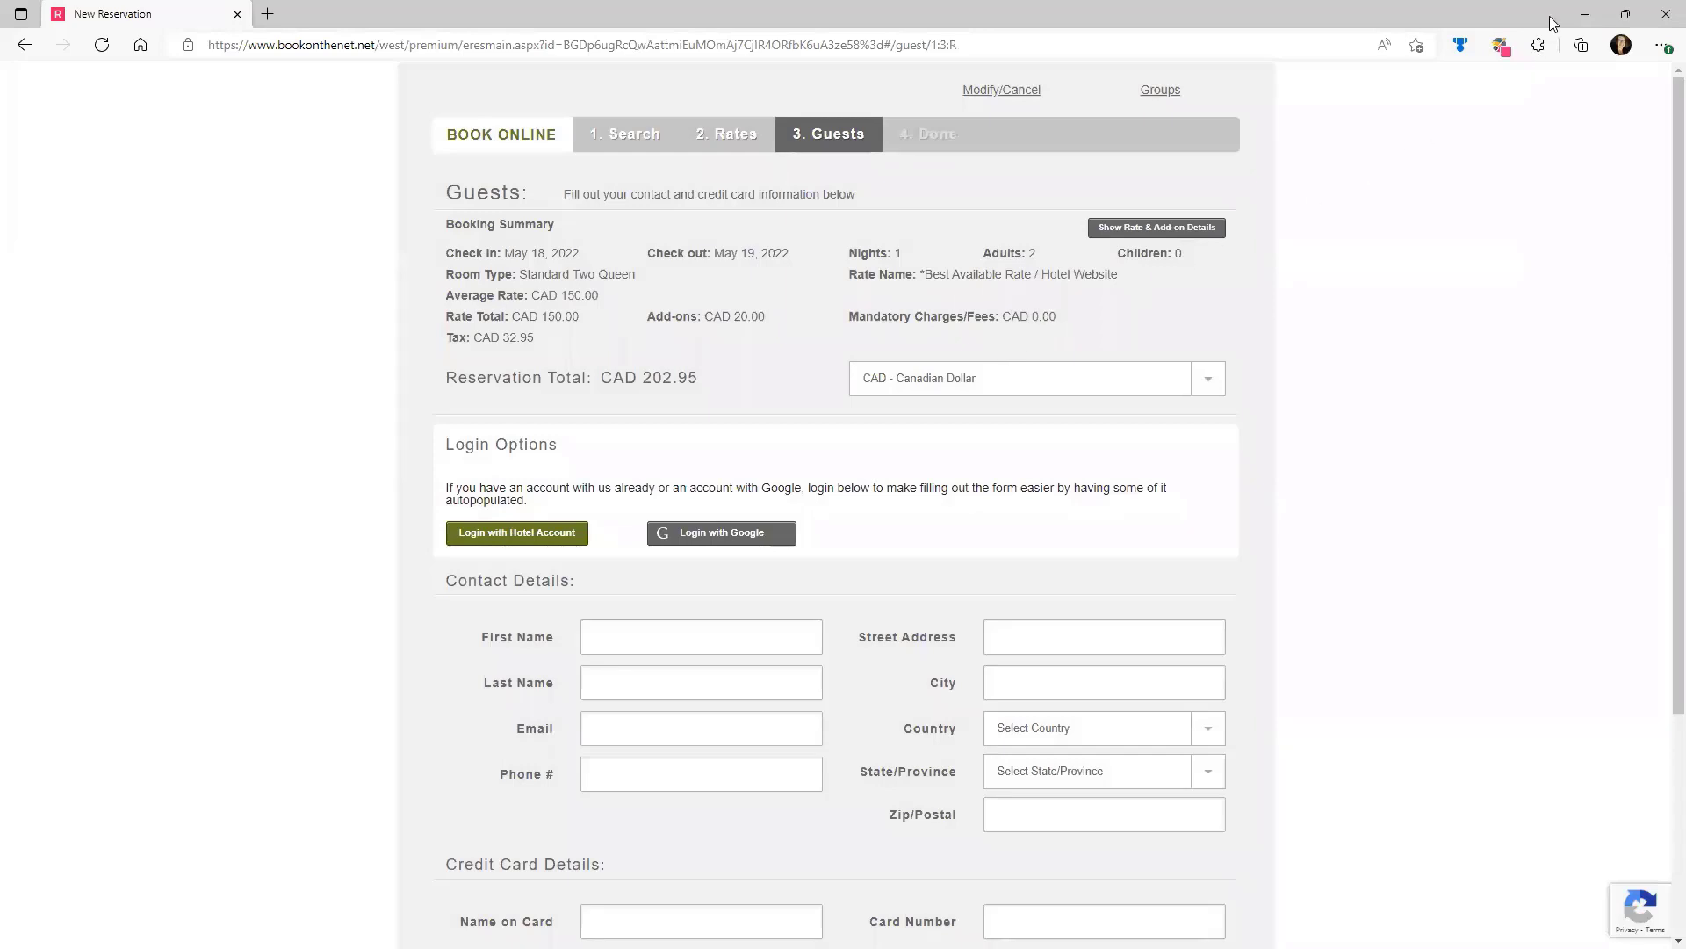
click(1583, 17)
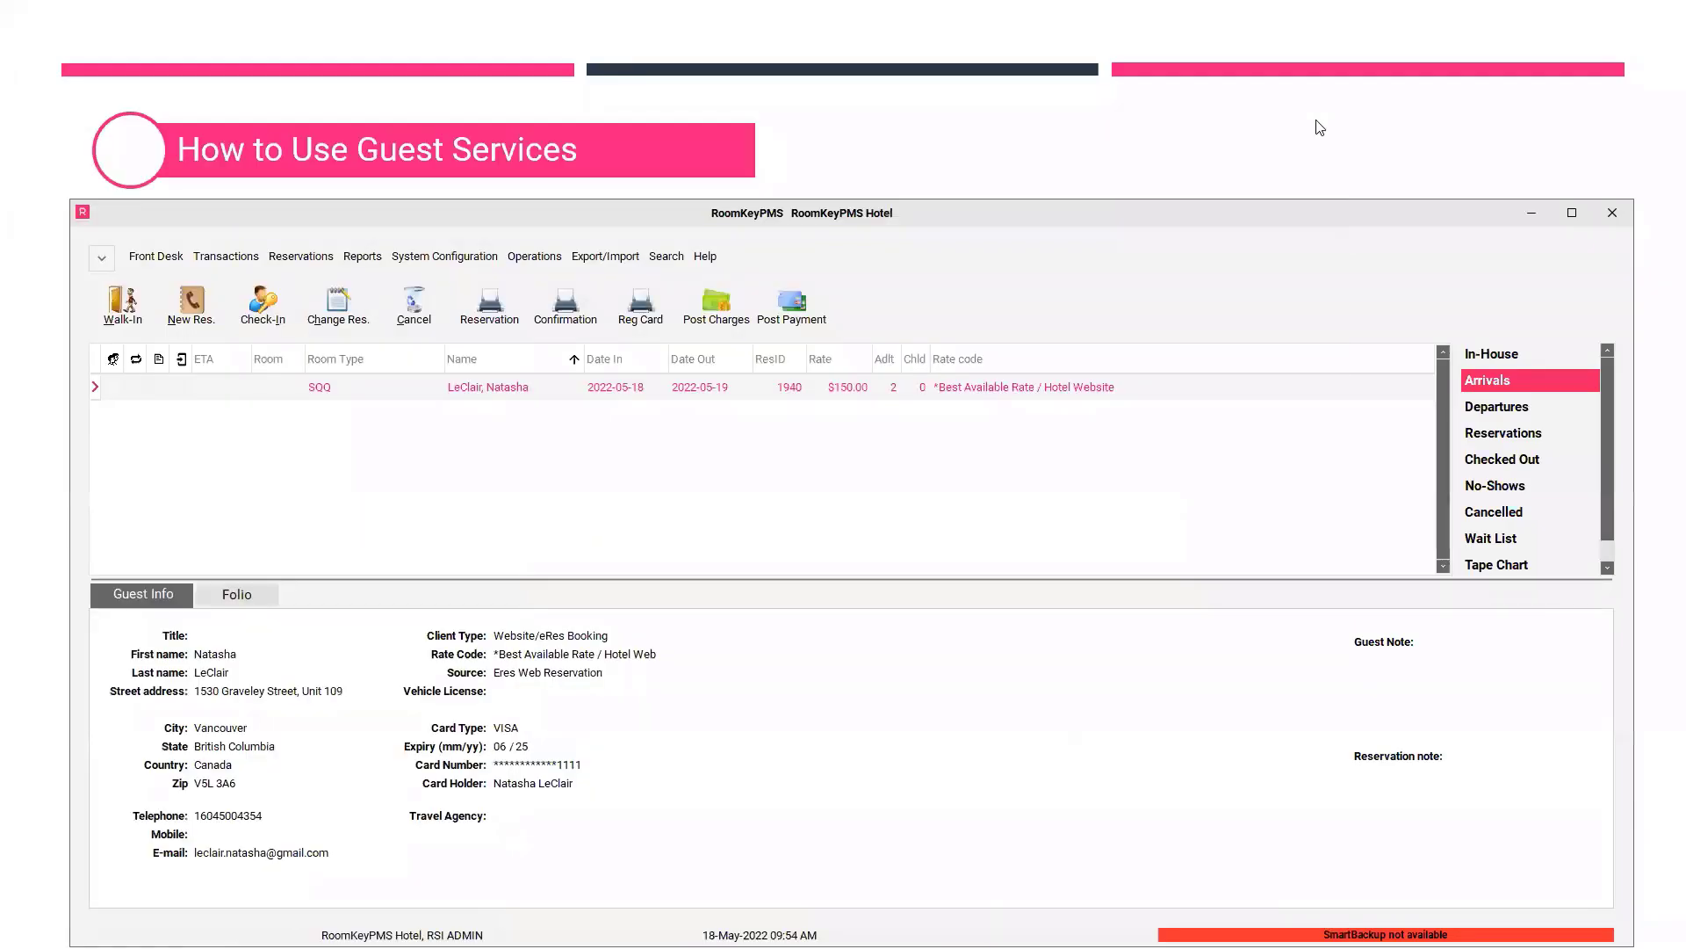